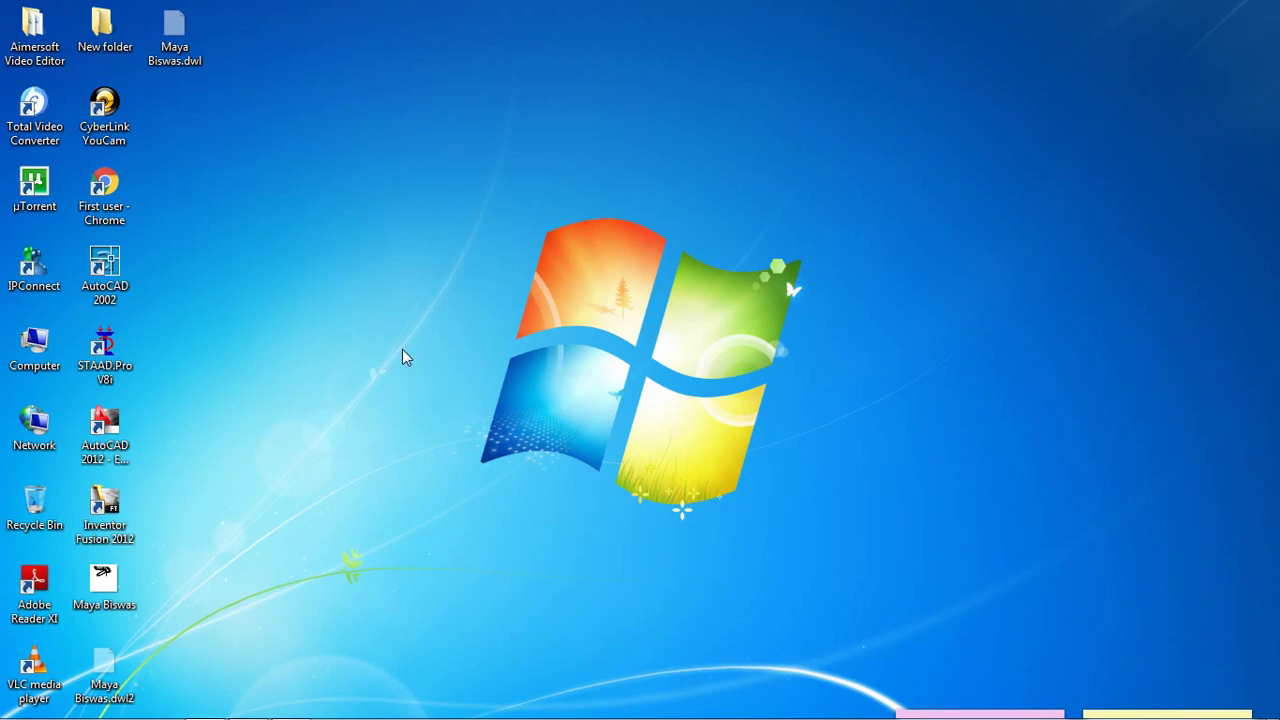
Launch STAAD.Pro V8i and create a Space project named stair, choosing Add Beam as the starting point
double_click(117, 366)
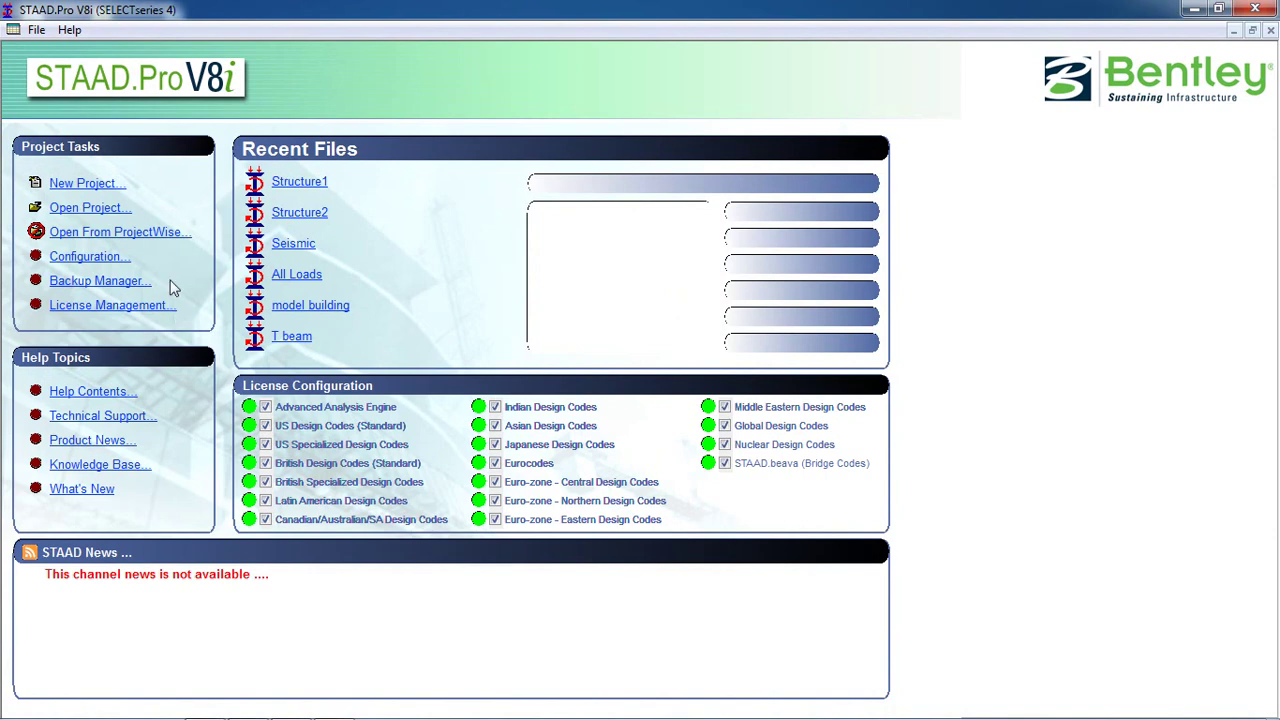
left_click(64, 186)
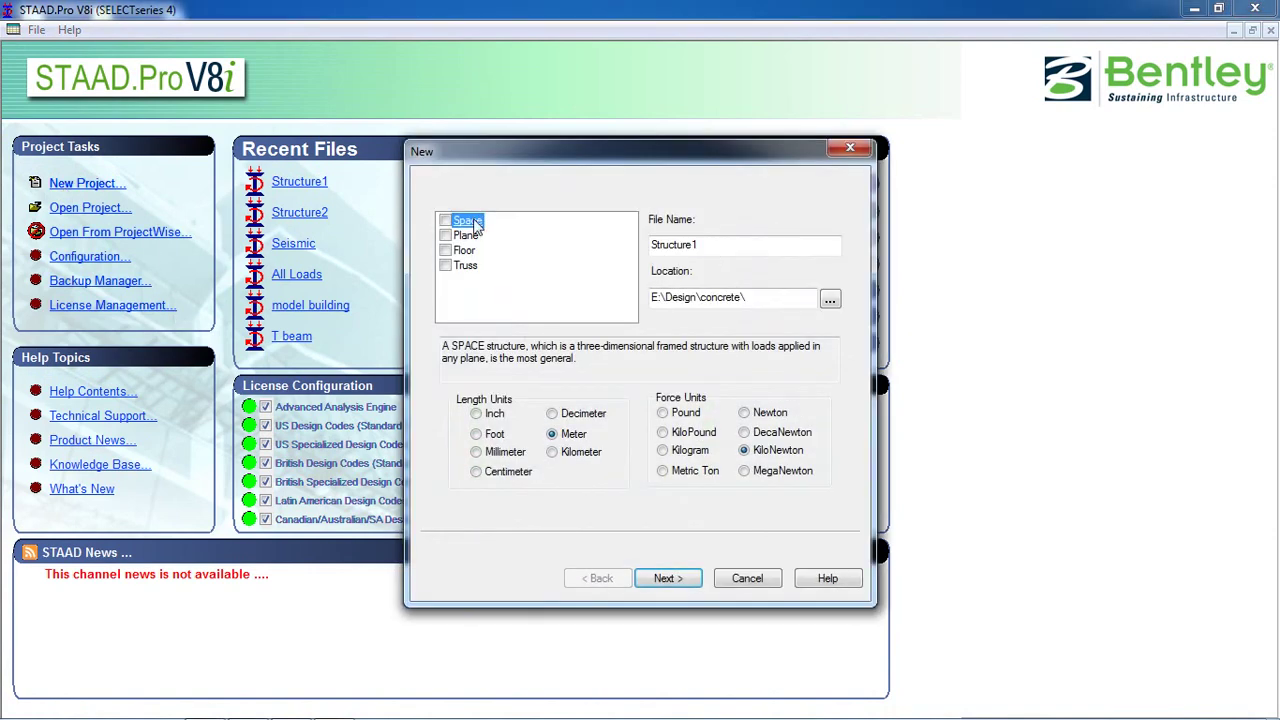
key("Tab")
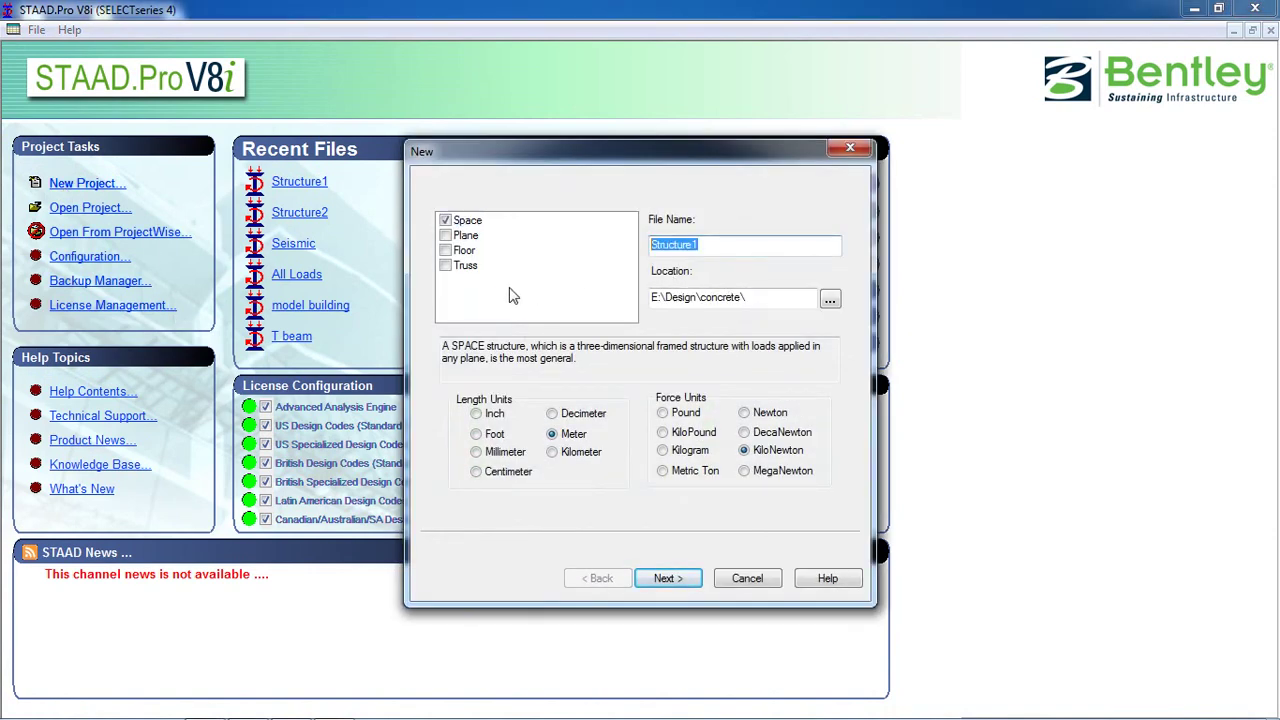
type("stair")
left_click(668, 578)
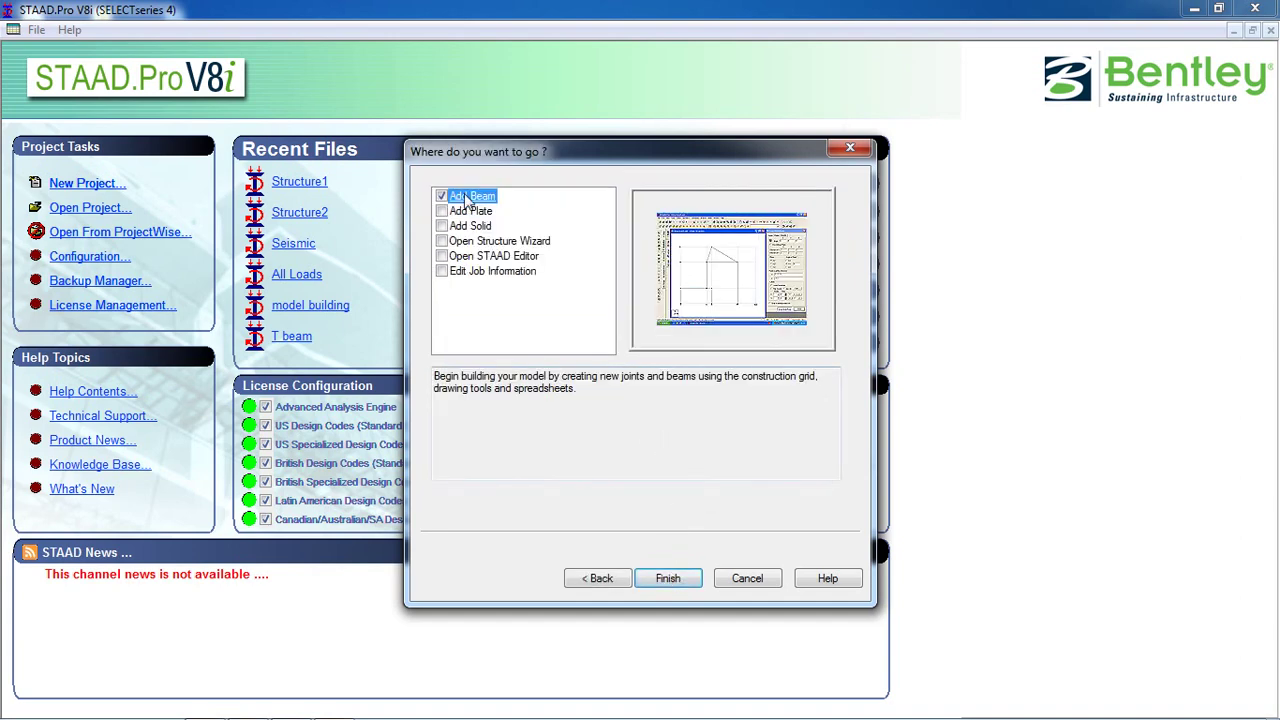
left_click(664, 580)
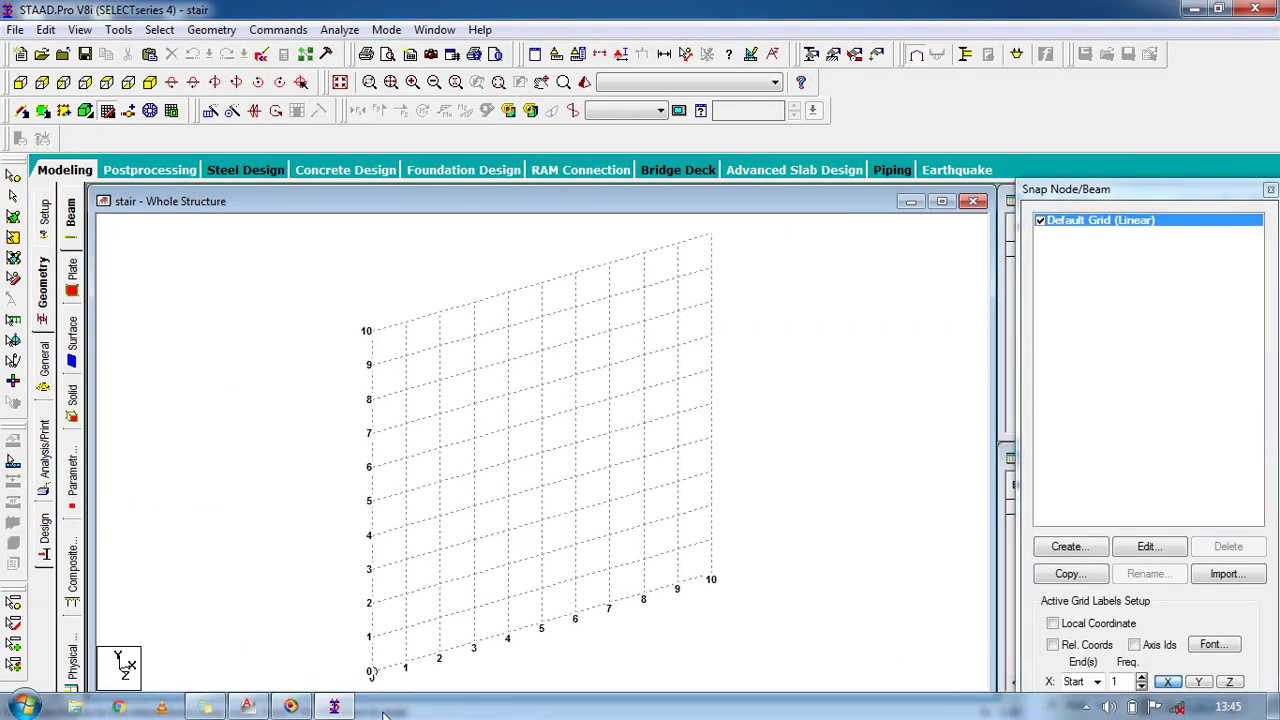
Switch to the AutoCAD drawing, examine the staircase flight and landing dimensions, and return to STAAD.Pro
left_click(279, 637)
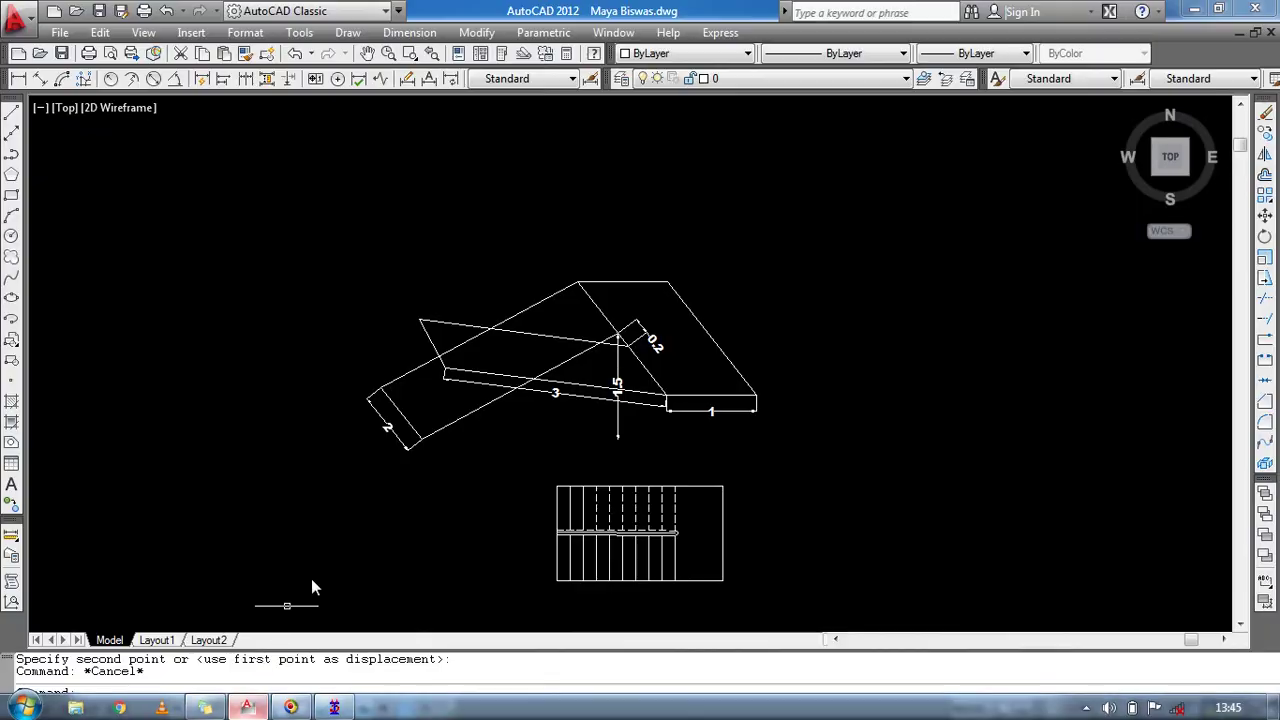
scroll(629, 497, "up", 4)
scroll(583, 417, "down", 3)
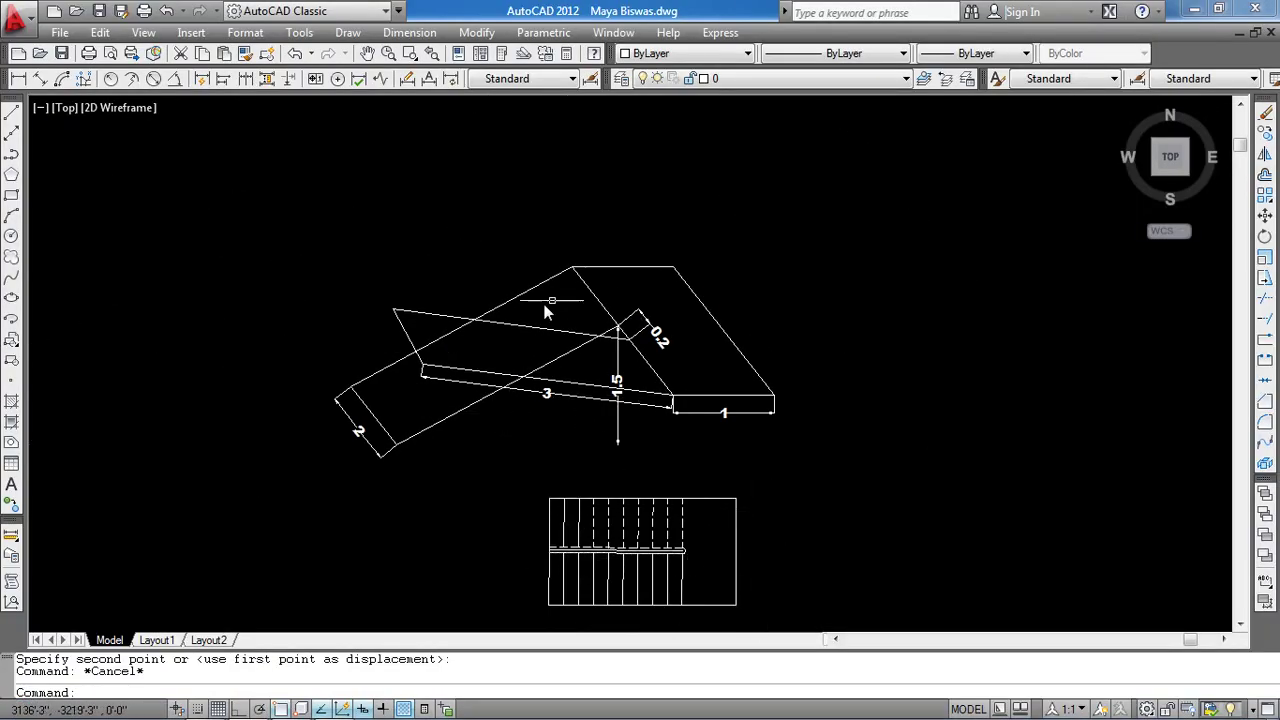
scroll(540, 366, "up", 2)
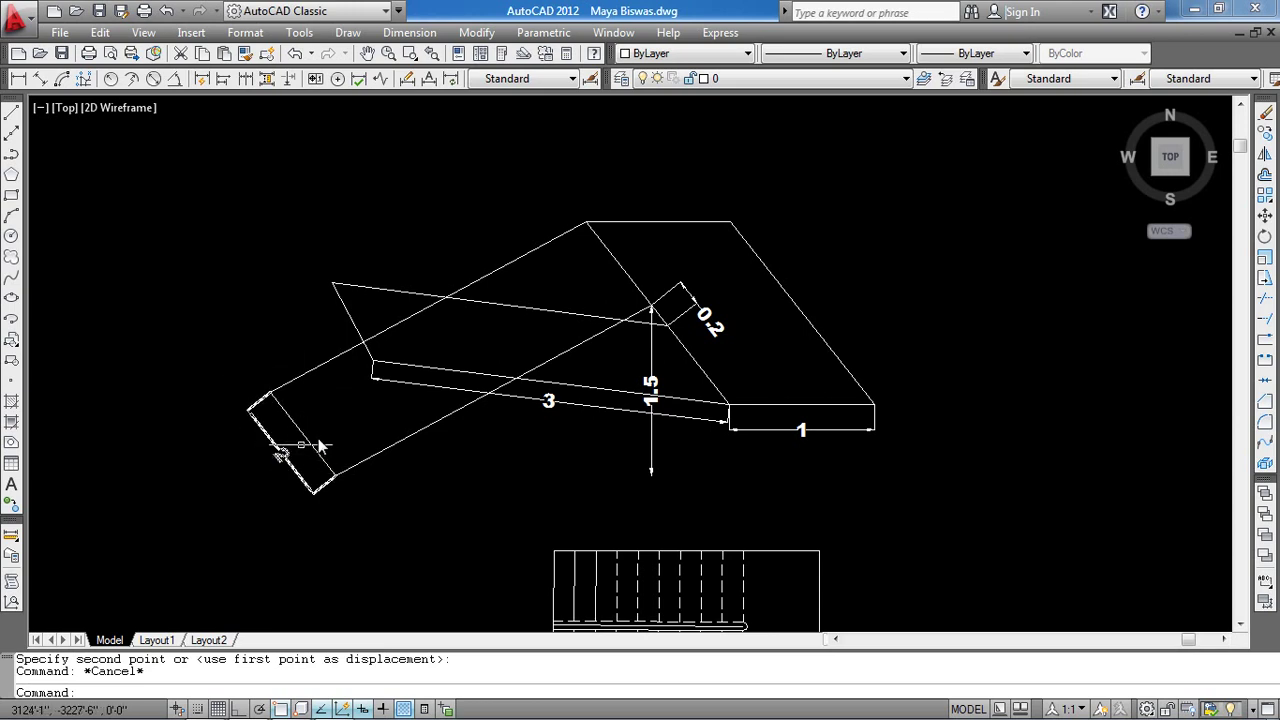
left_click(334, 706)
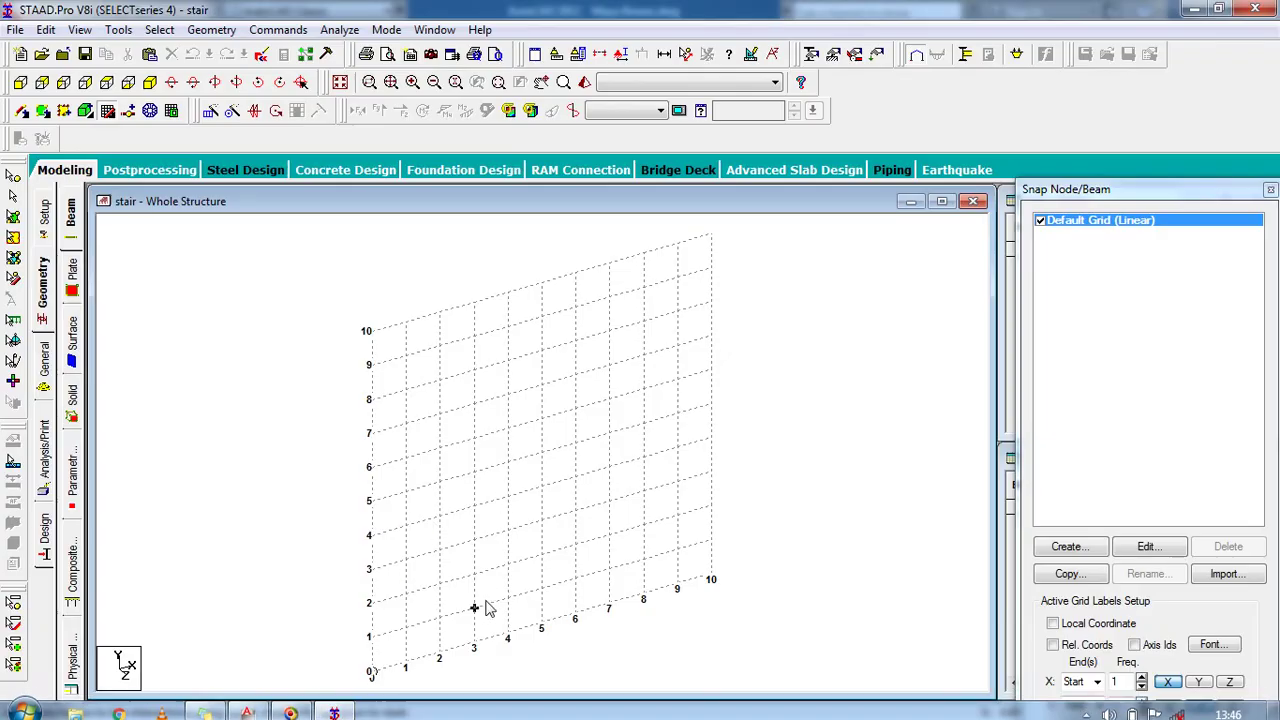
Edit the default linear grid to use a 0.5 m spacing in the Y direction
middle_click_drag(566, 651, 518, 549)
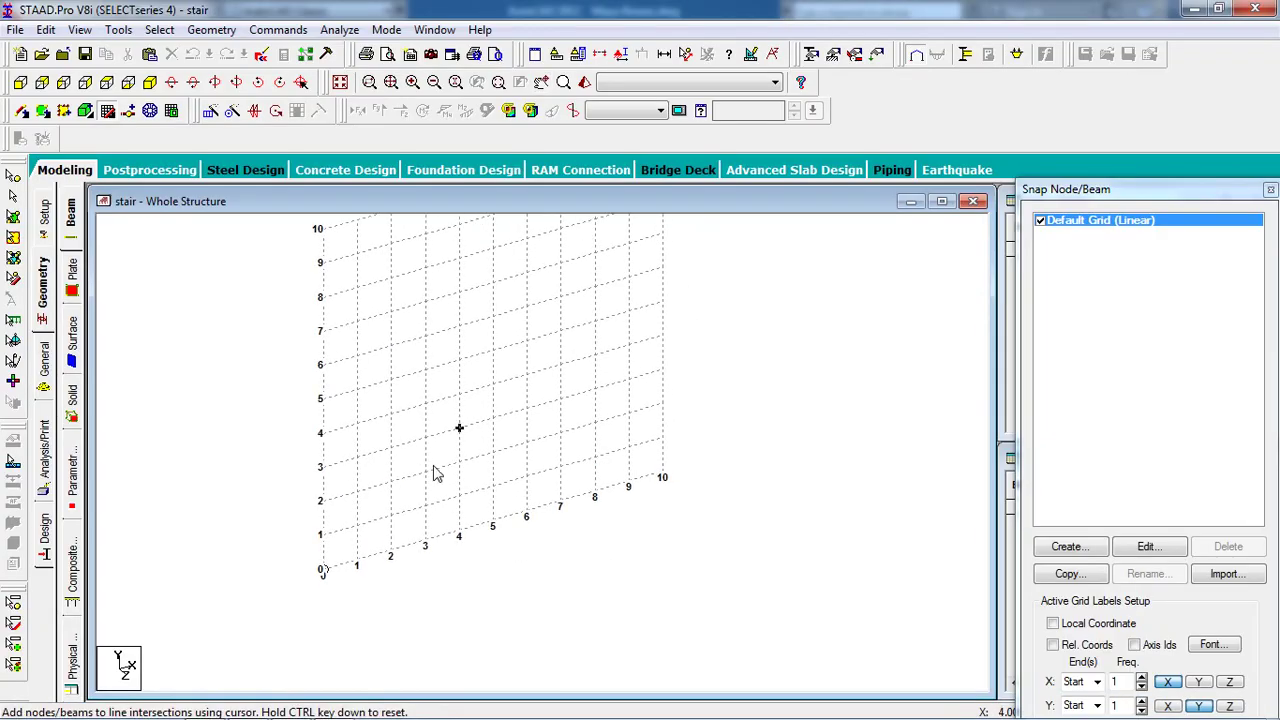
left_click(1145, 549)
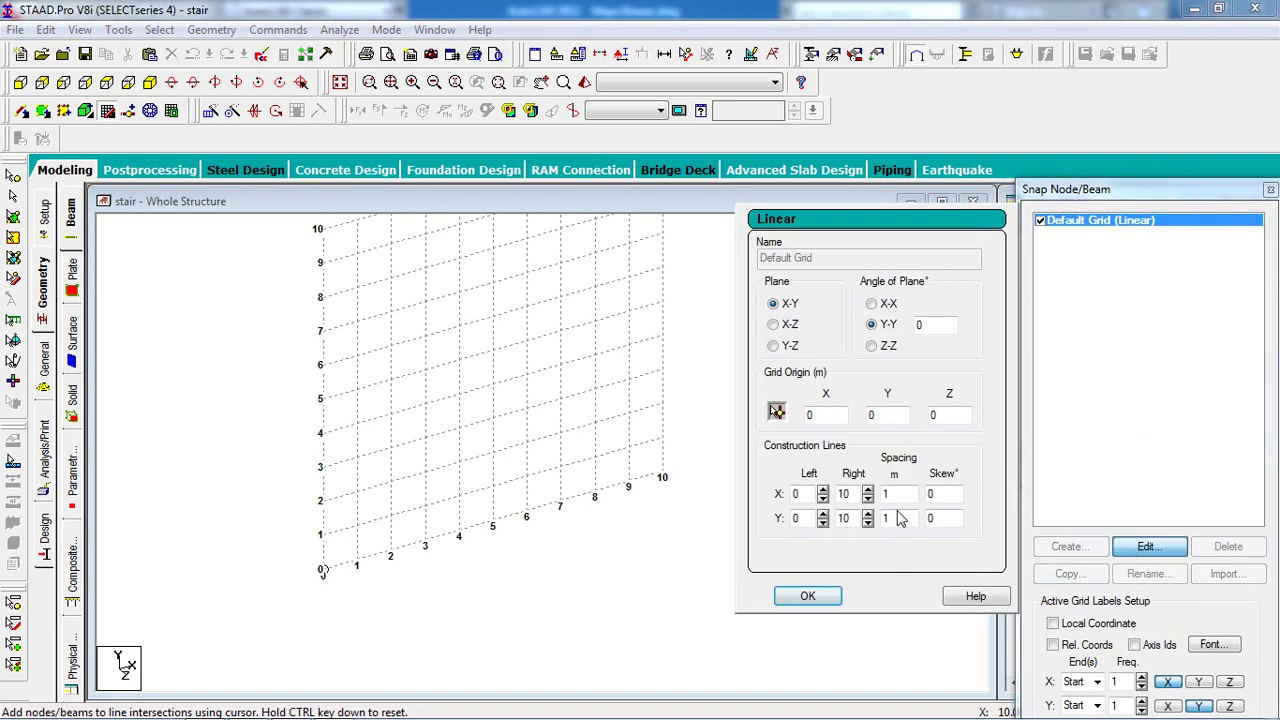
double_click(896, 520)
left_click(808, 597)
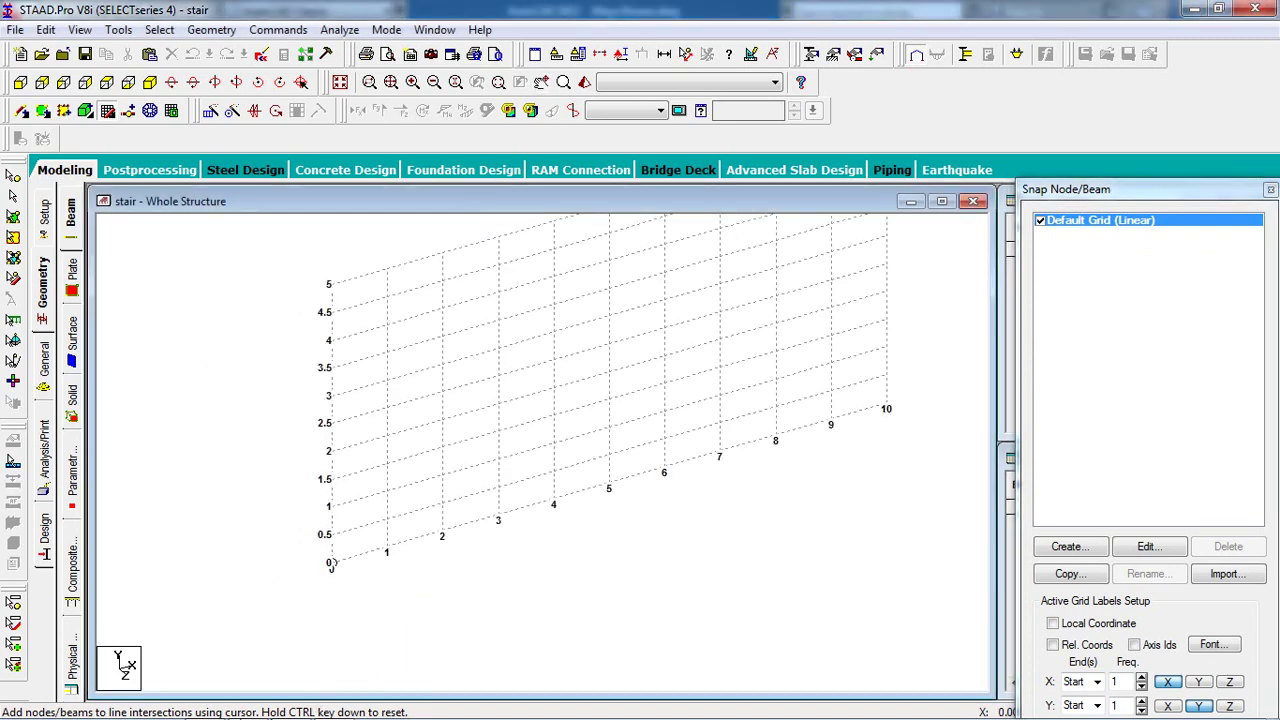
Consult the AutoCAD stair drawing, place grid nodes in STAAD.Pro at the origin and at X 4 m, Y 1.5 m, and close the grid
left_click(247, 708)
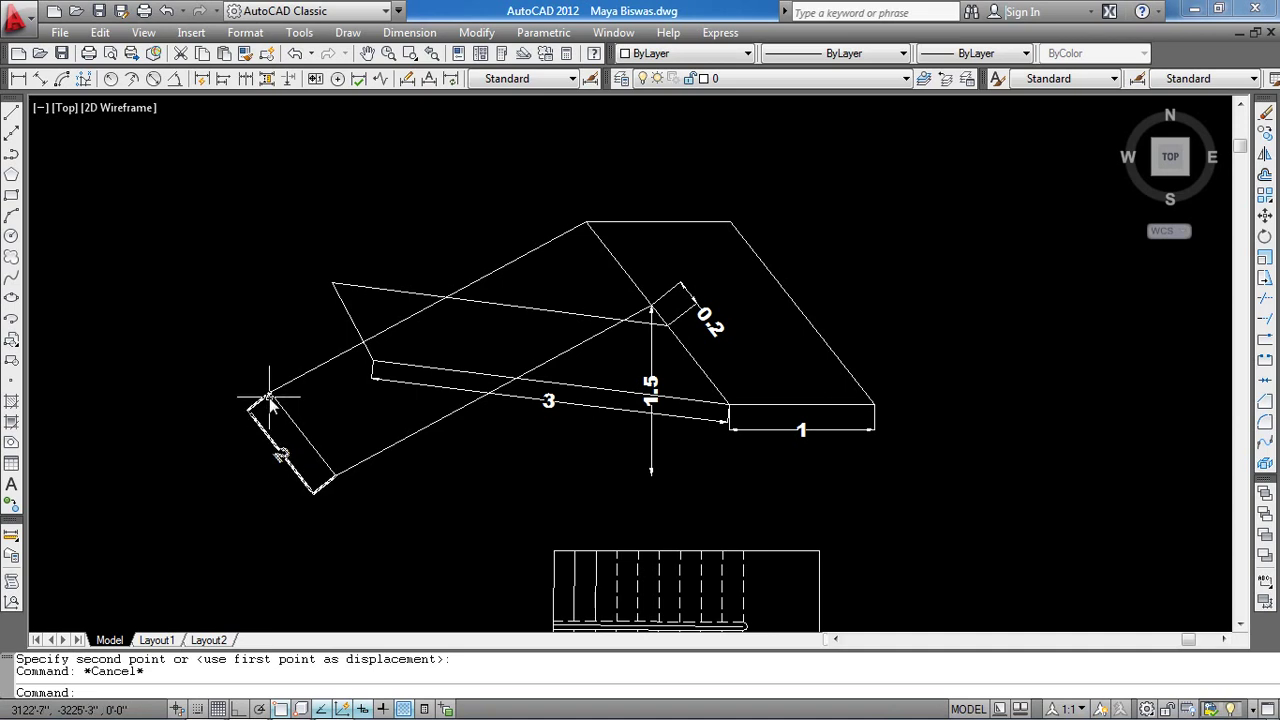
mouse_move(266, 398)
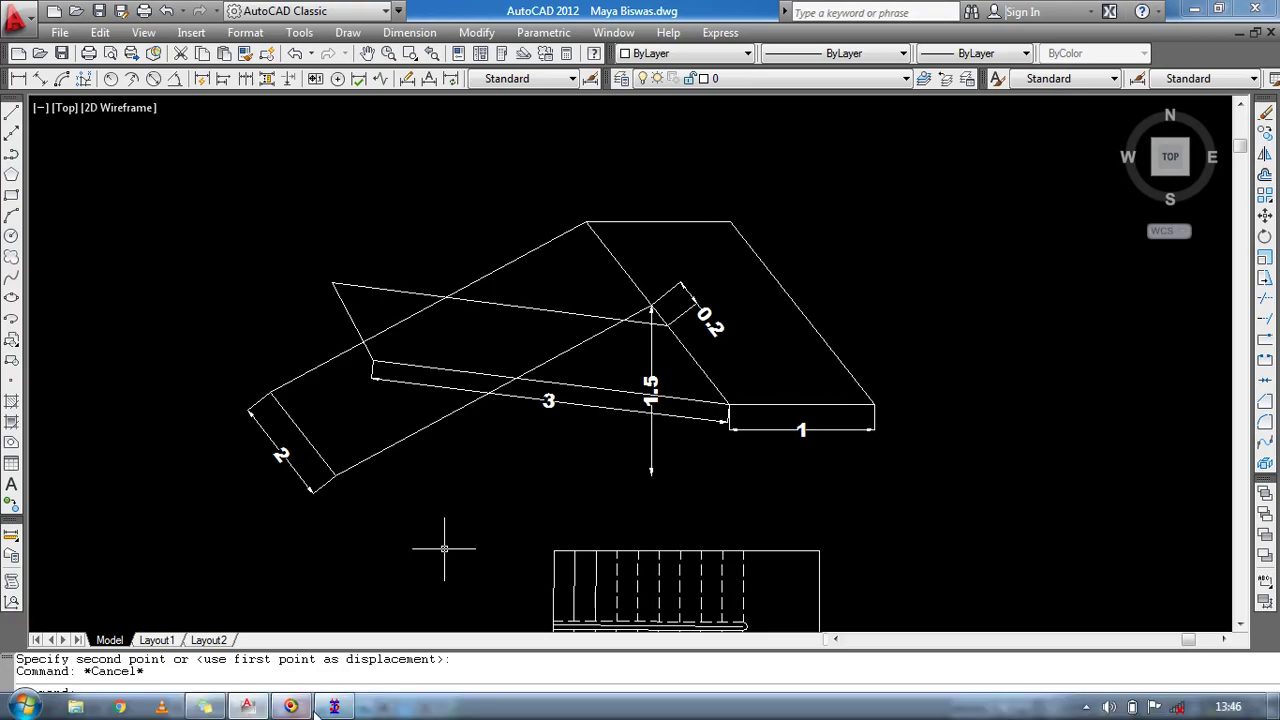
left_click(310, 706)
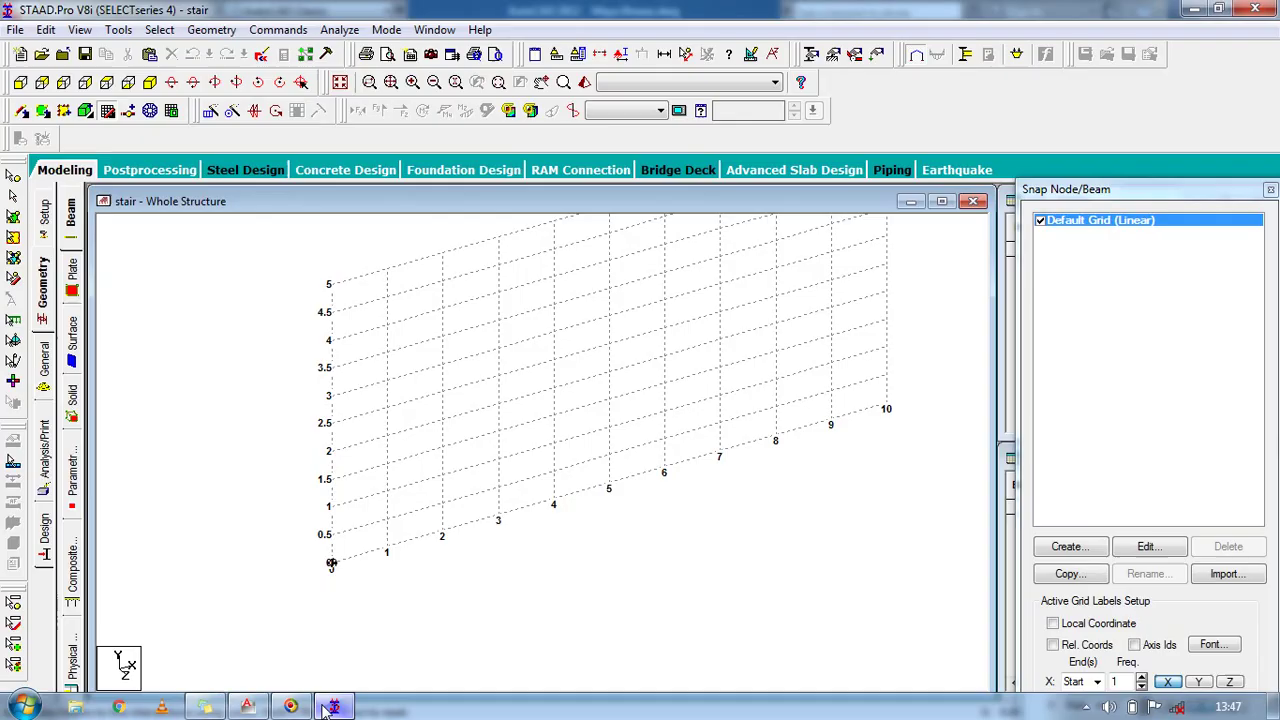
left_click(332, 563)
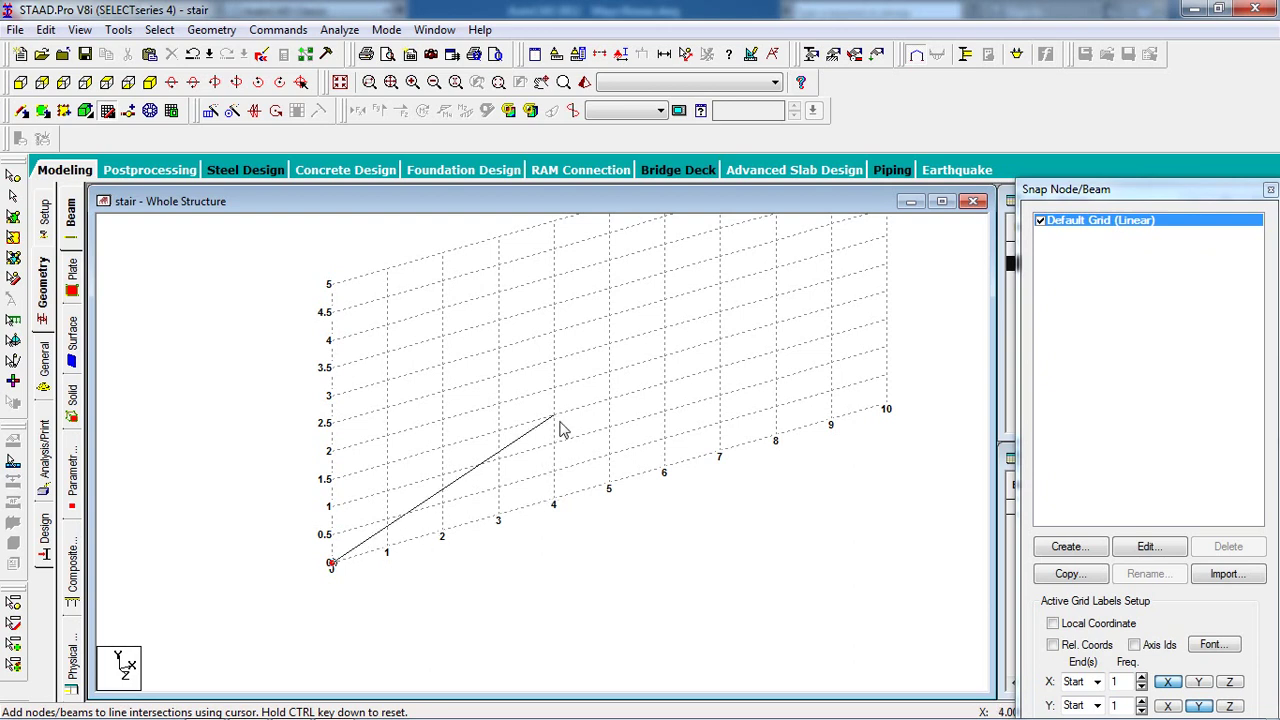
key("Escape")
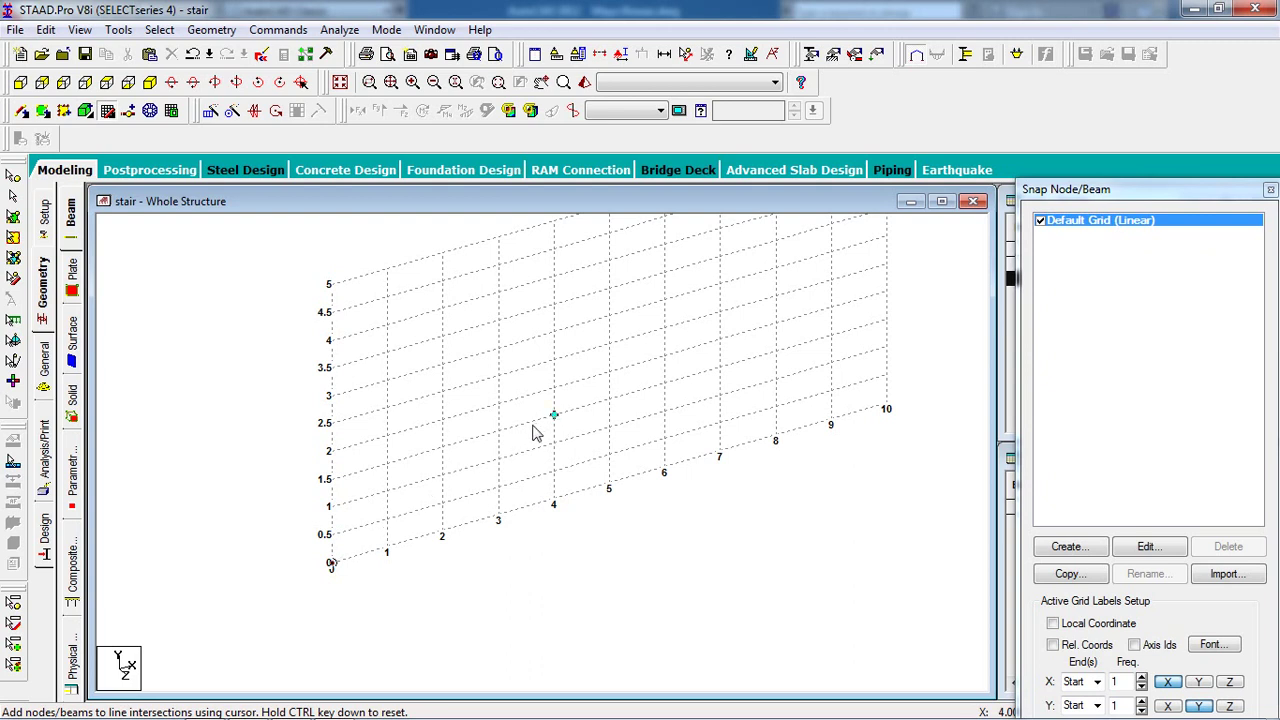
left_click(580, 423)
left_click(328, 284)
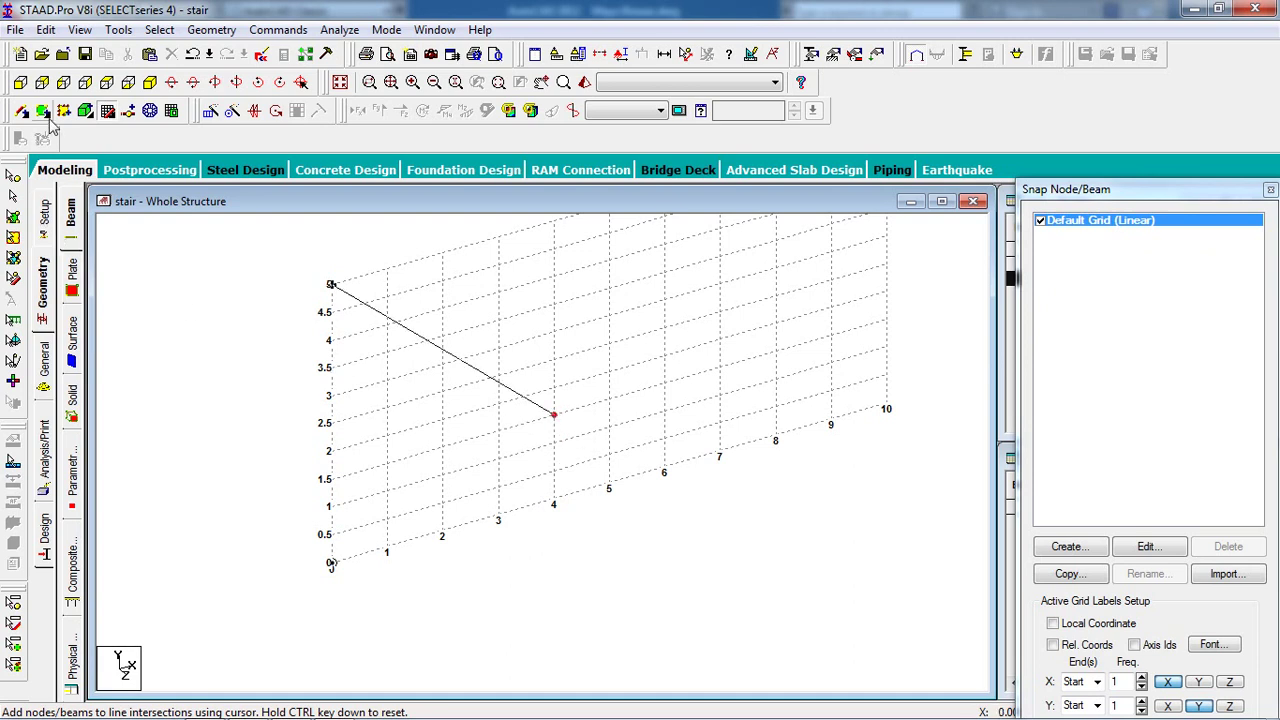
left_click(124, 112)
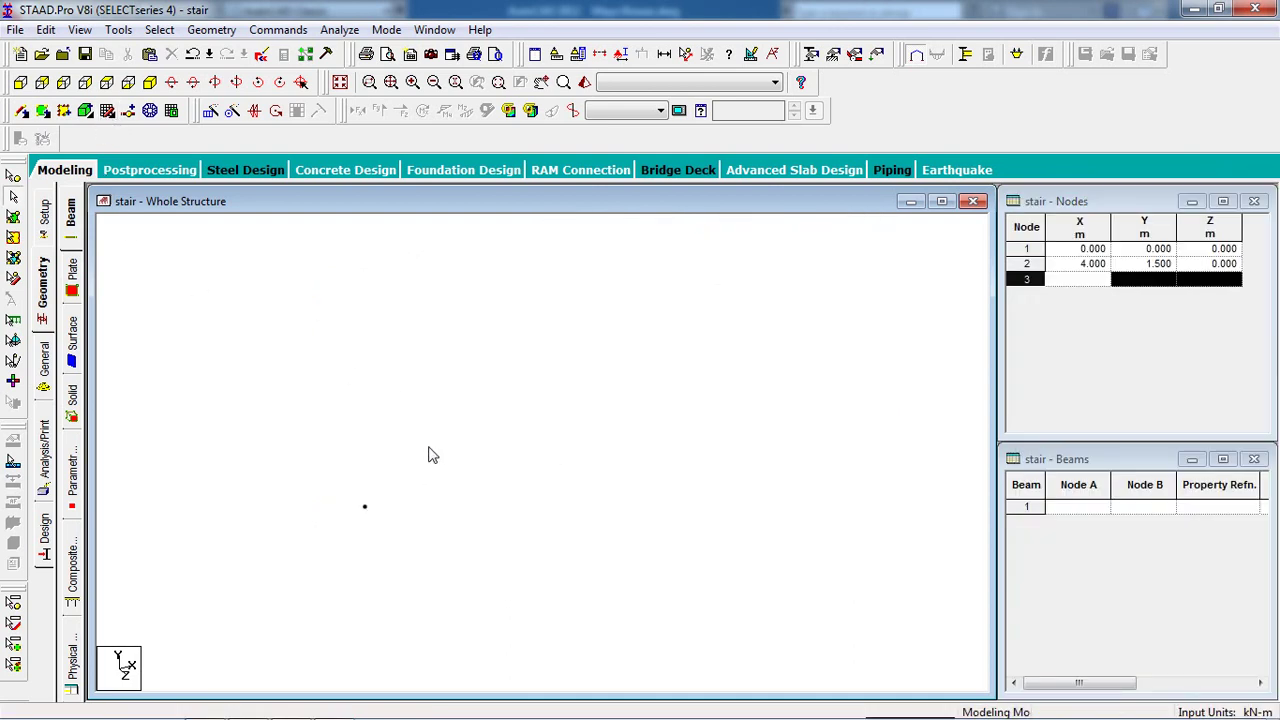
Delete the node at X 4 m, Y 1.5 m
middle_click_drag(548, 411, 334, 575)
left_click(13, 195)
left_click(569, 392)
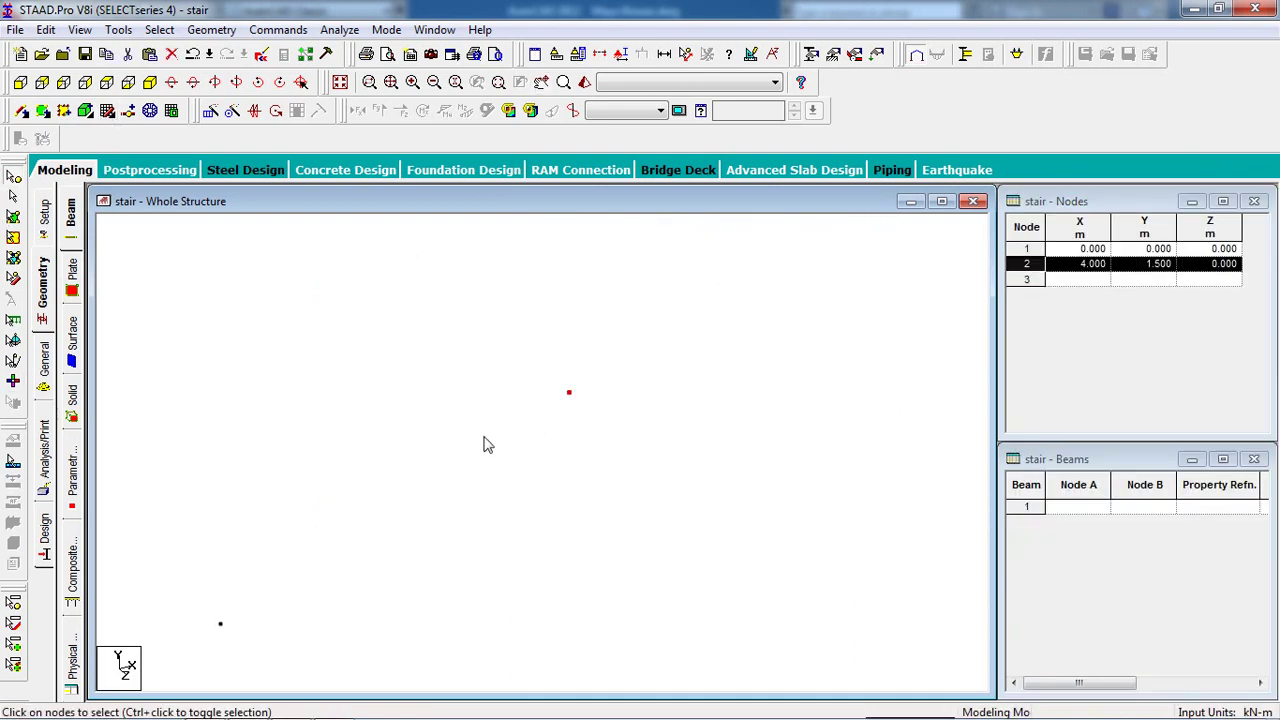
key("Delete")
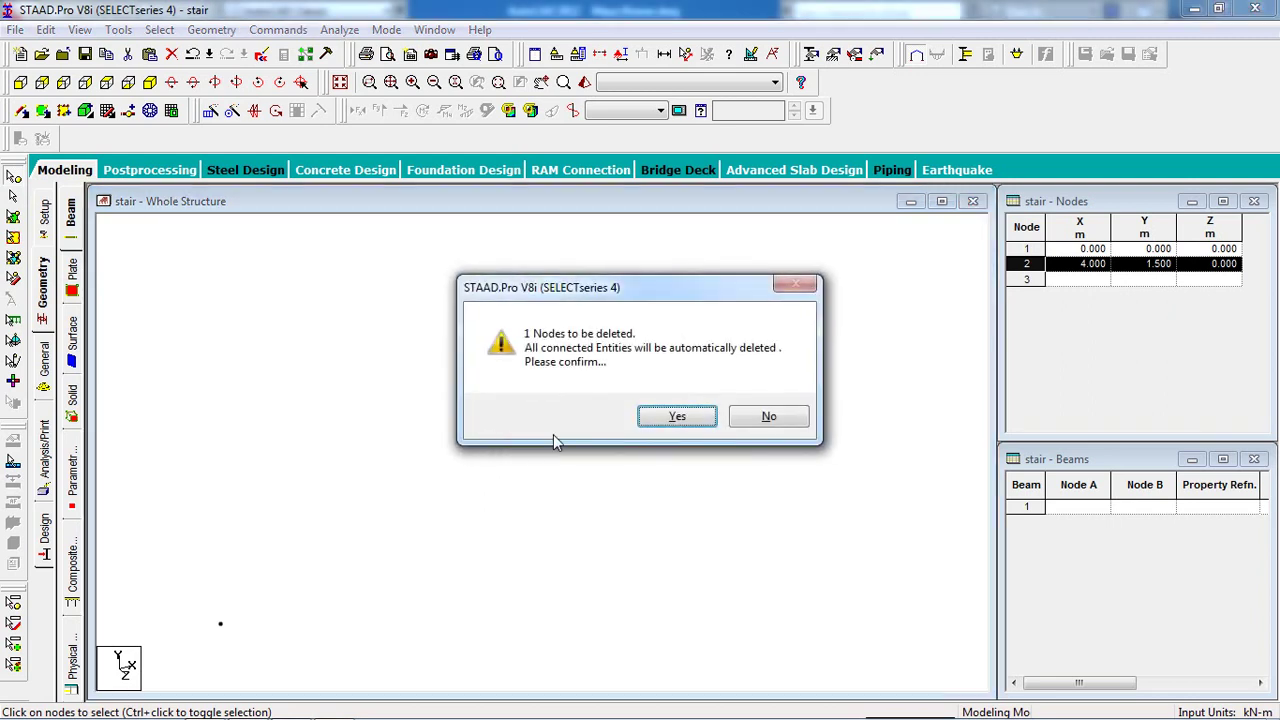
left_click(677, 419)
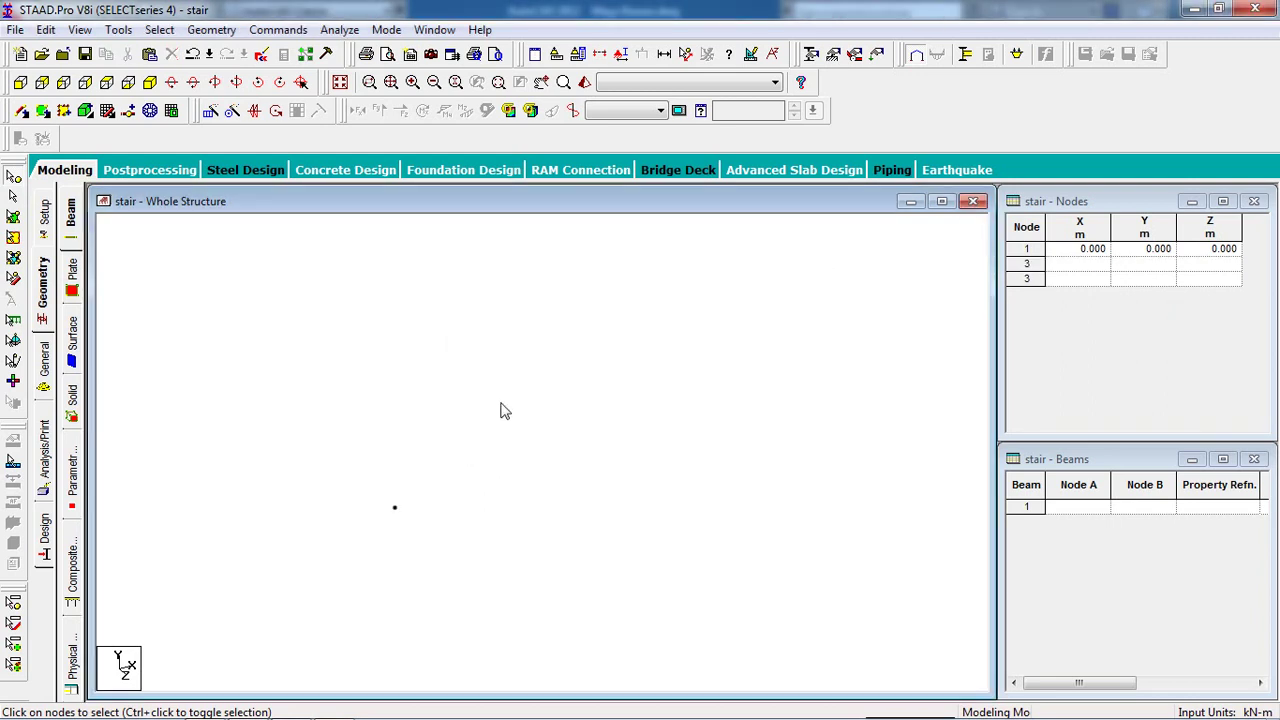
Reopen the snap grid, place nodes at X 3 m, Y 1.5 m and X 4 m, Y 1.5 m, and close the grid
left_click(107, 110)
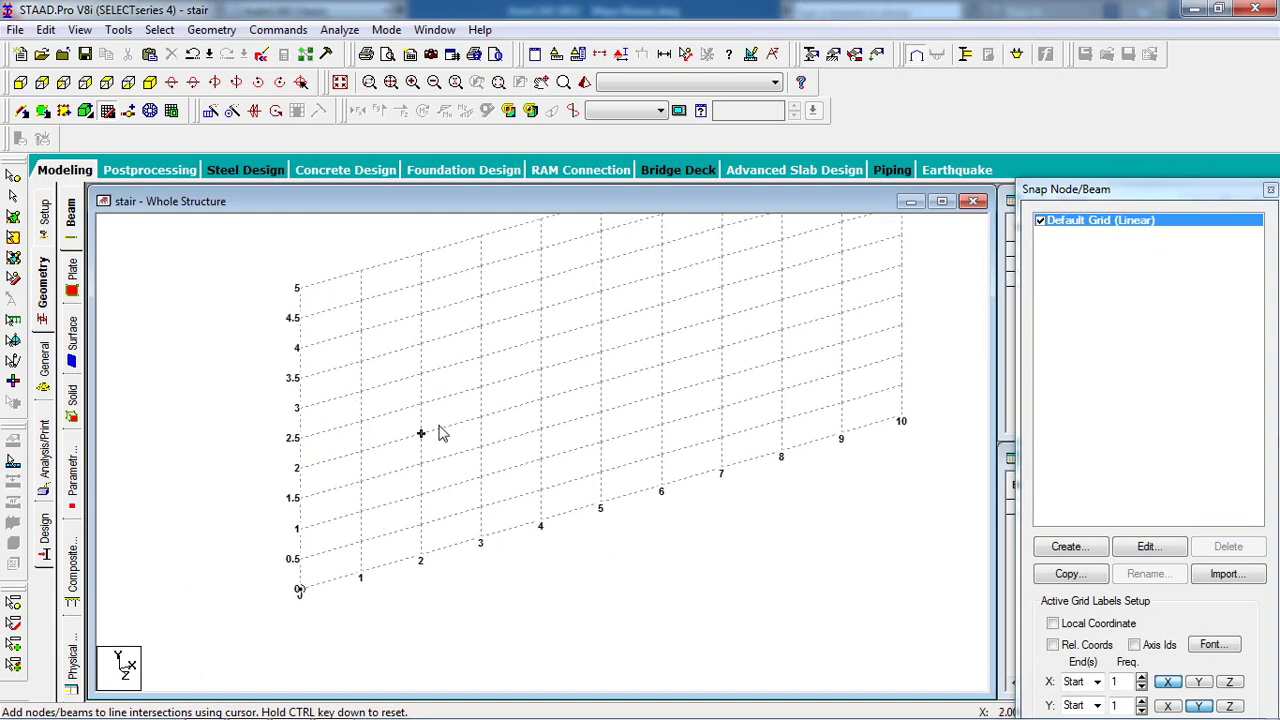
left_click(481, 447)
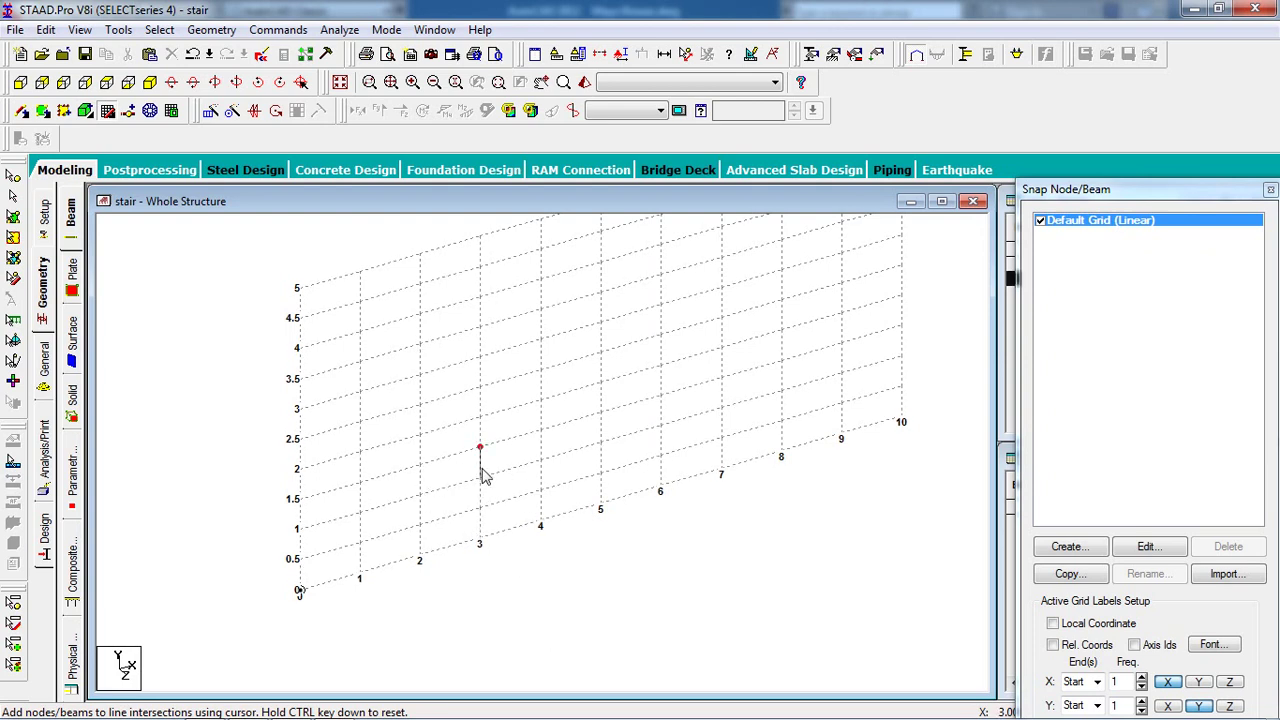
left_click(540, 431)
left_click(540, 520)
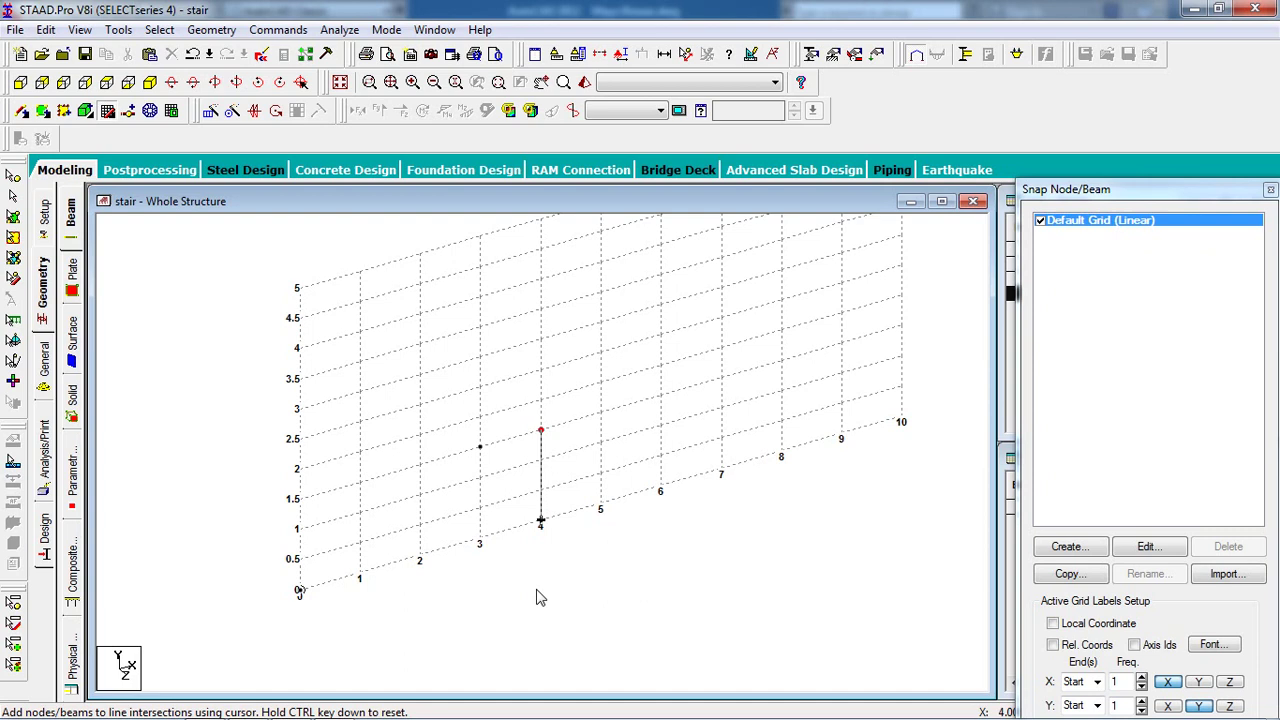
left_click(107, 112)
scroll(478, 388, "down", 4)
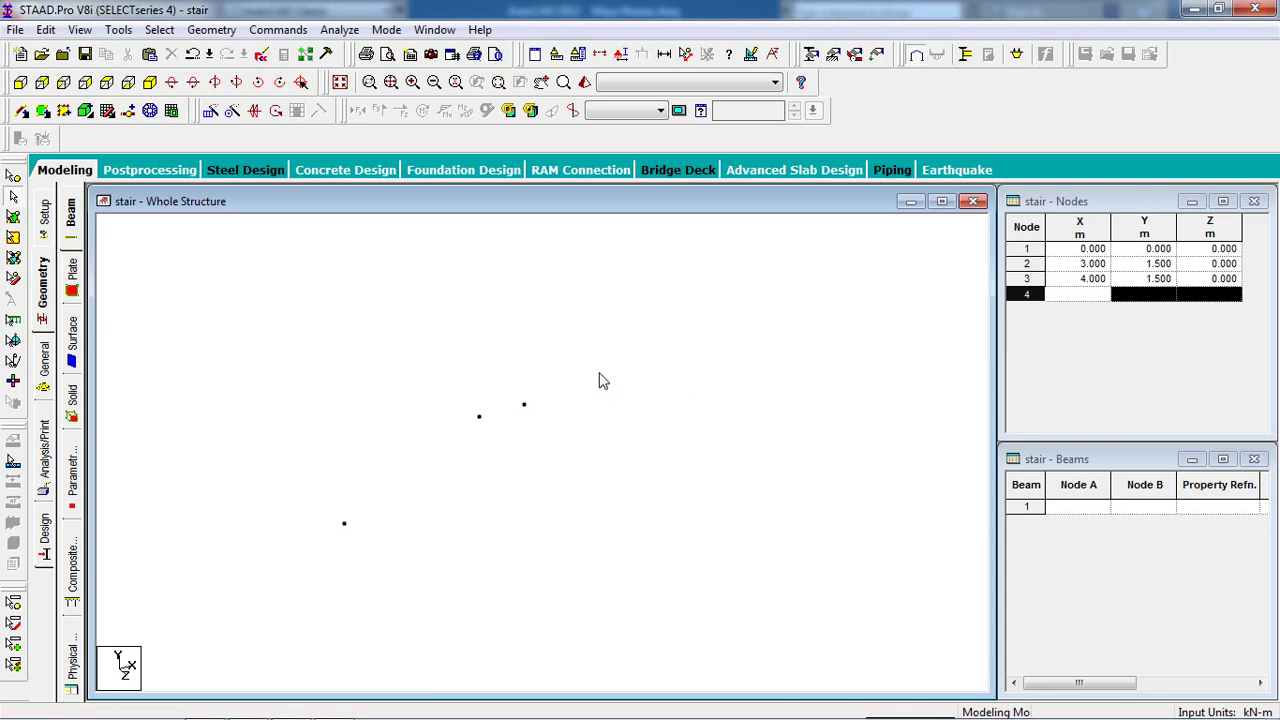
Select all three nodes and paste a copy of them offset by 2 m along Z
left_click(12, 178)
left_click_drag(615, 306, 182, 592)
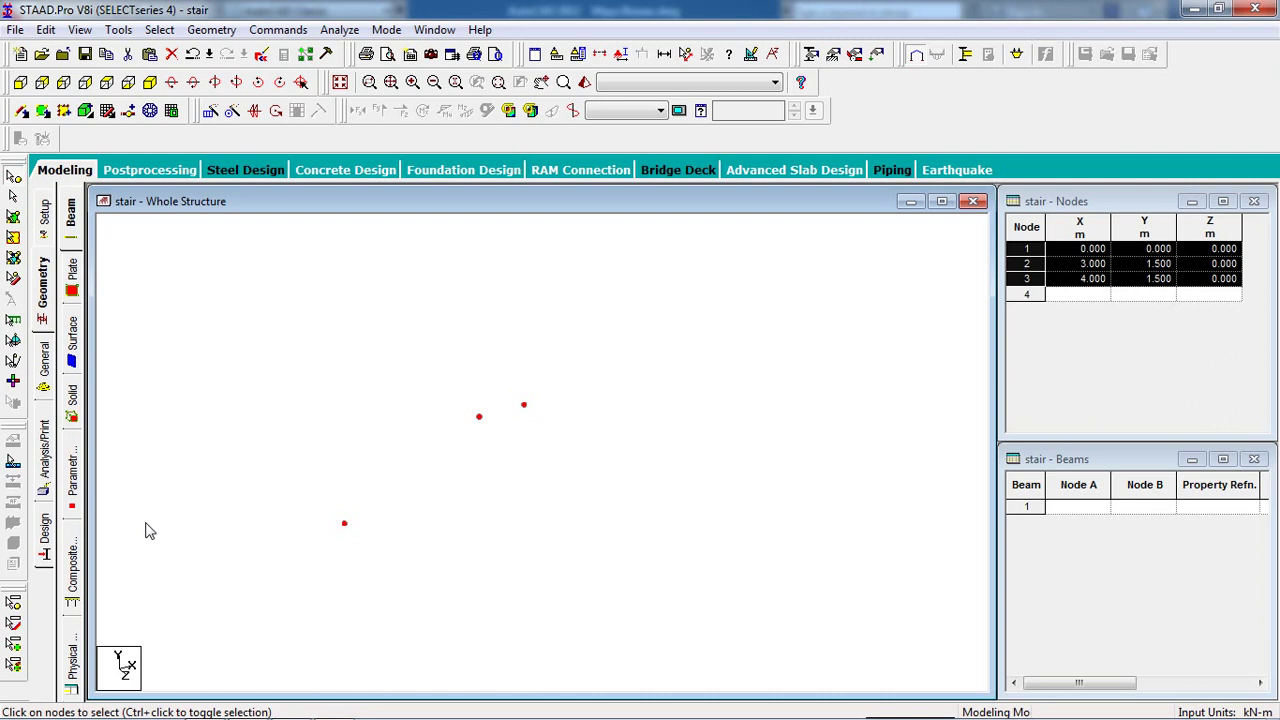
key("ctrl+v")
double_click(545, 431)
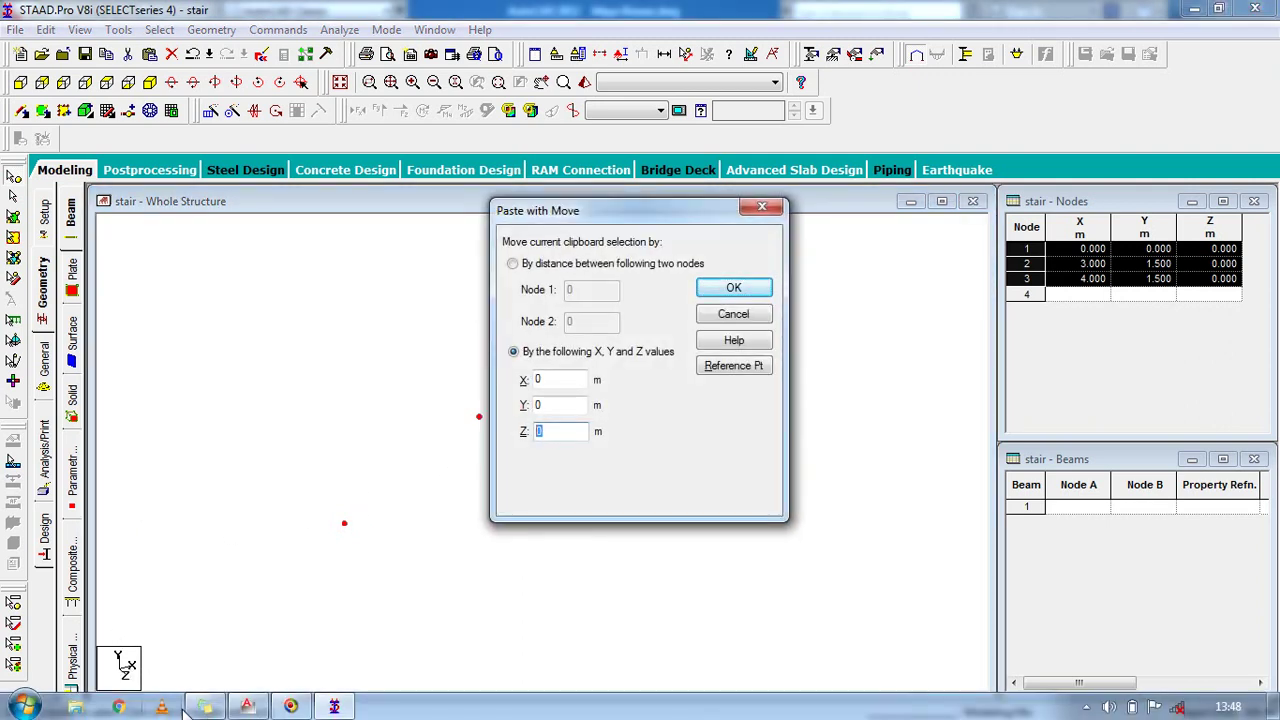
left_click(247, 706)
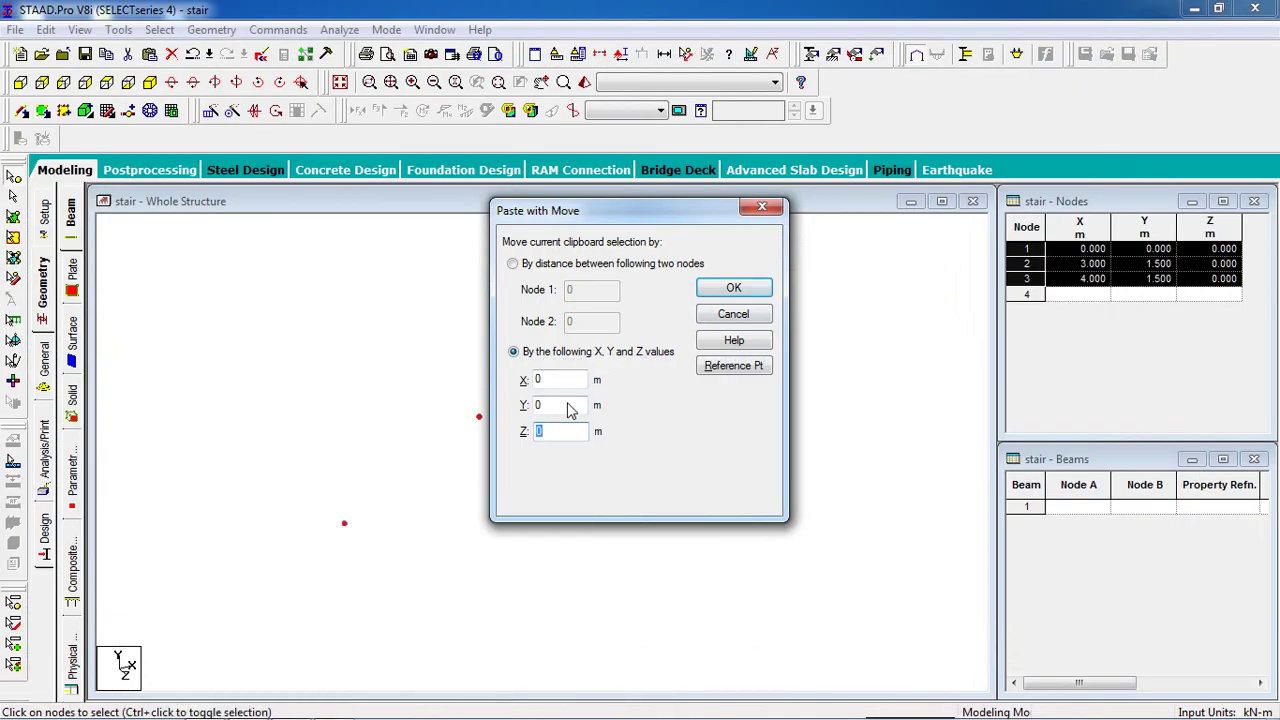
type("2")
left_click(731, 289)
scroll(464, 435, "up", 2)
middle_click_drag(503, 474, 503, 451)
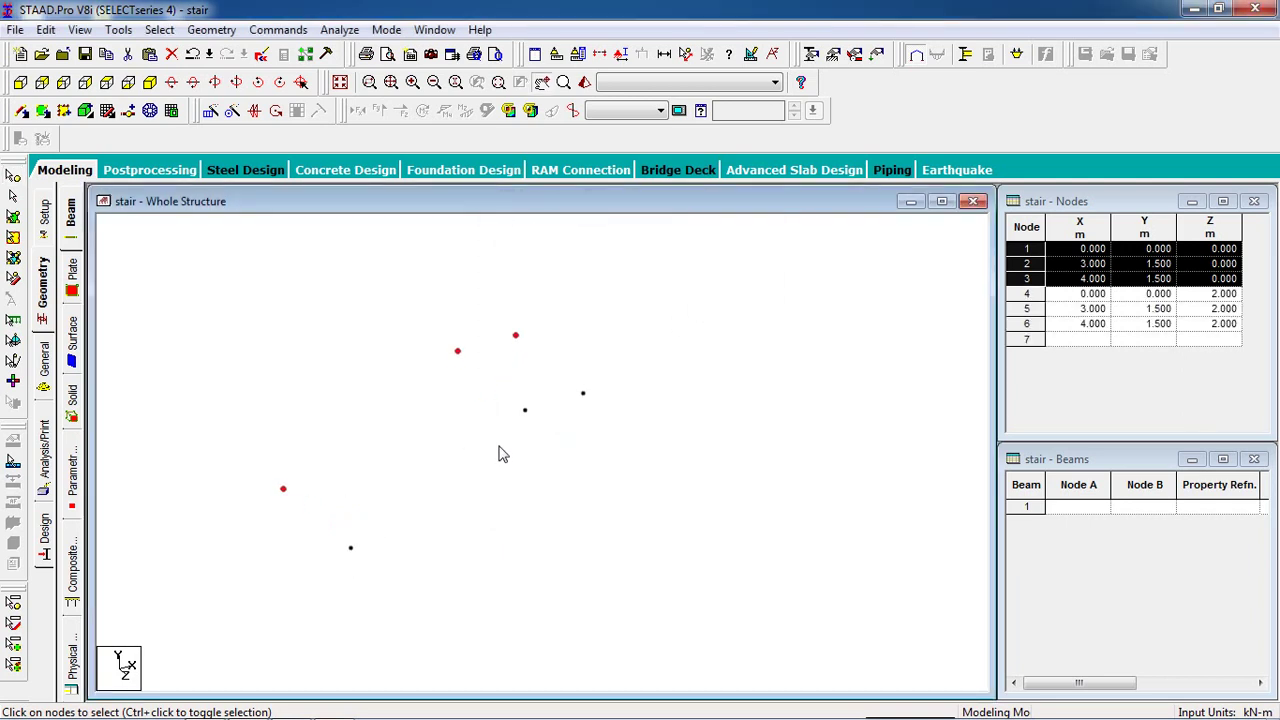
Delete the copied node at X 4 m, Y 1.5 m, Z 2 m
left_click(584, 396)
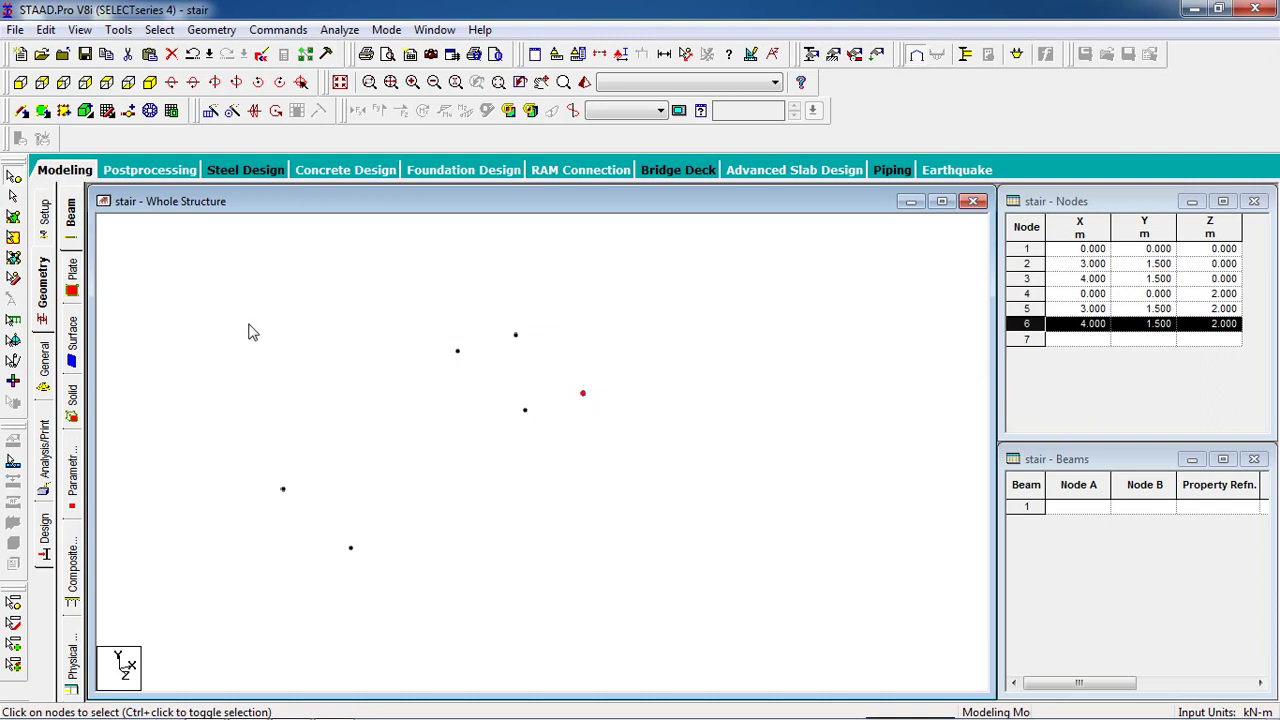
key("Delete")
key("Return")
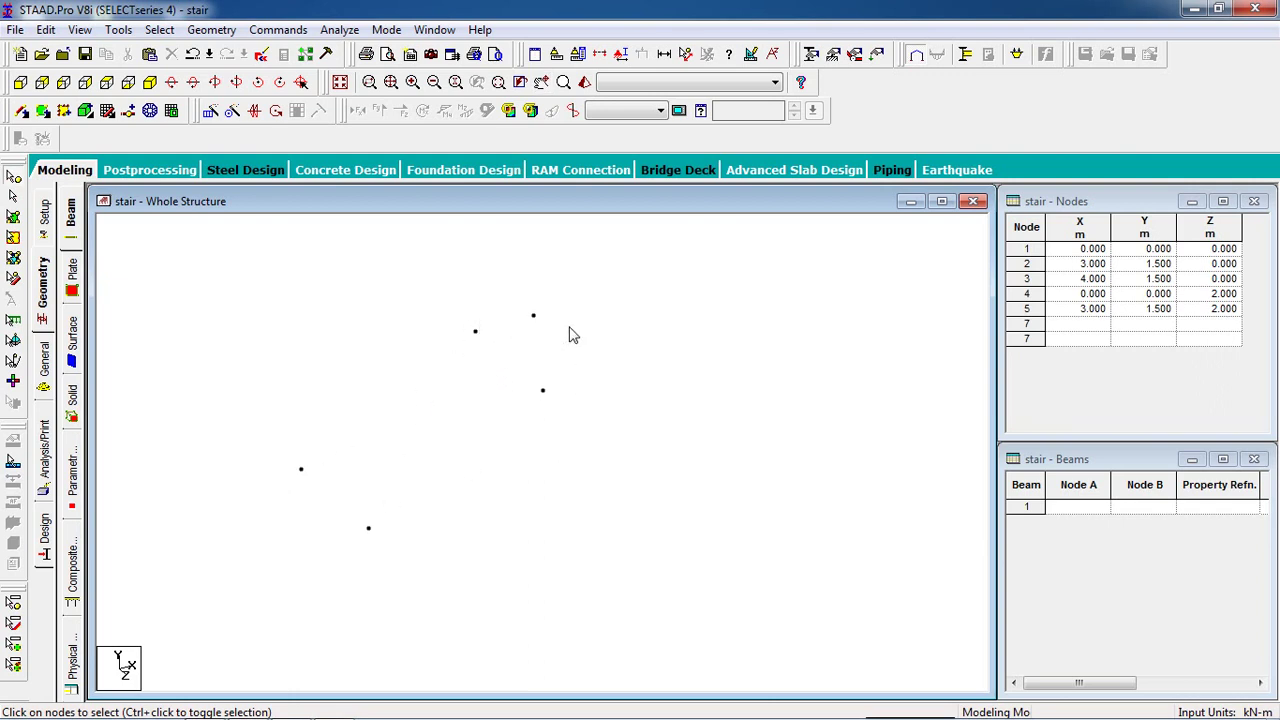
Select the node at X 3 m, Y 1.5 m, Z 2 m, check the AutoCAD stair drawing, return to STAAD.Pro and clear the selection
left_click(545, 393)
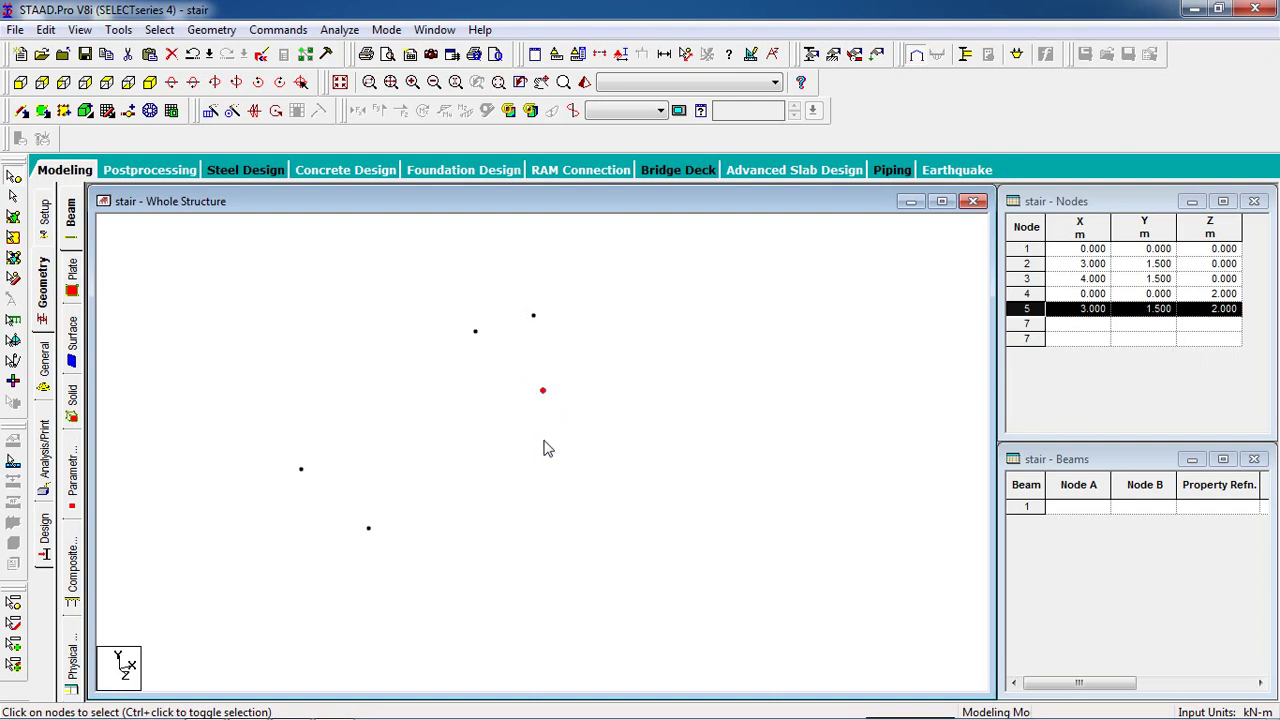
left_click(415, 705)
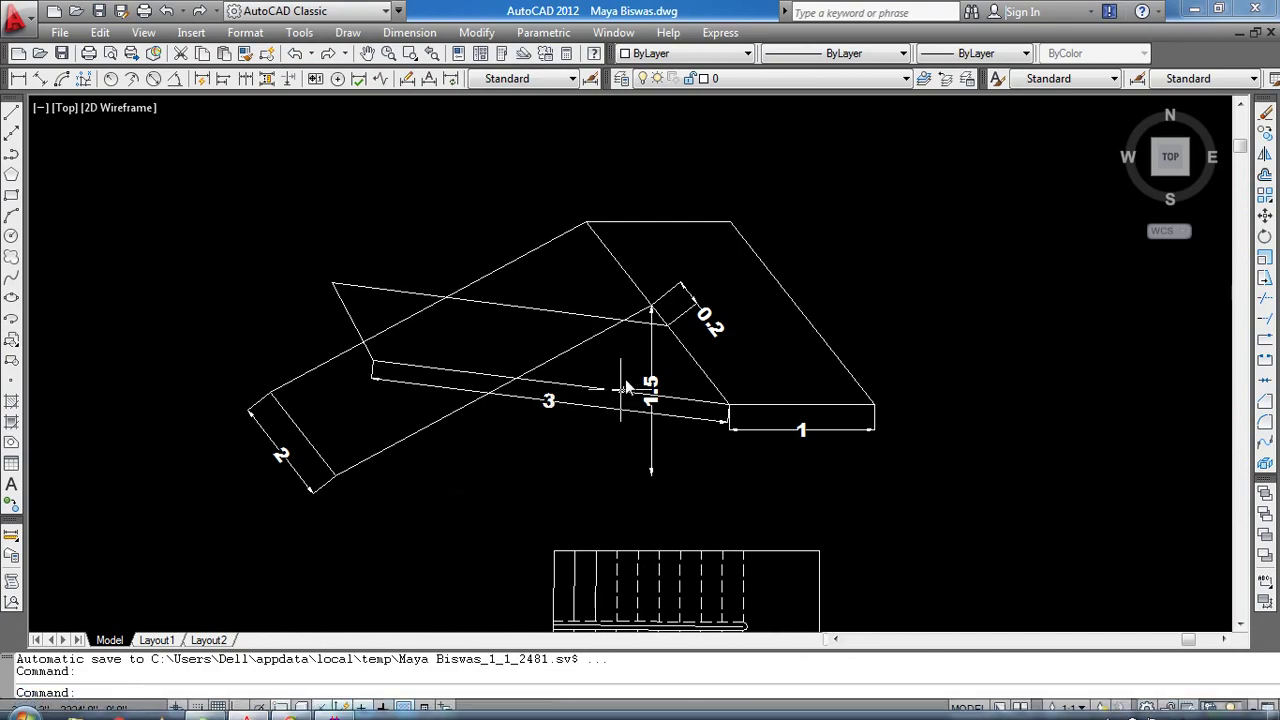
left_click(1194, 11)
left_click(582, 408)
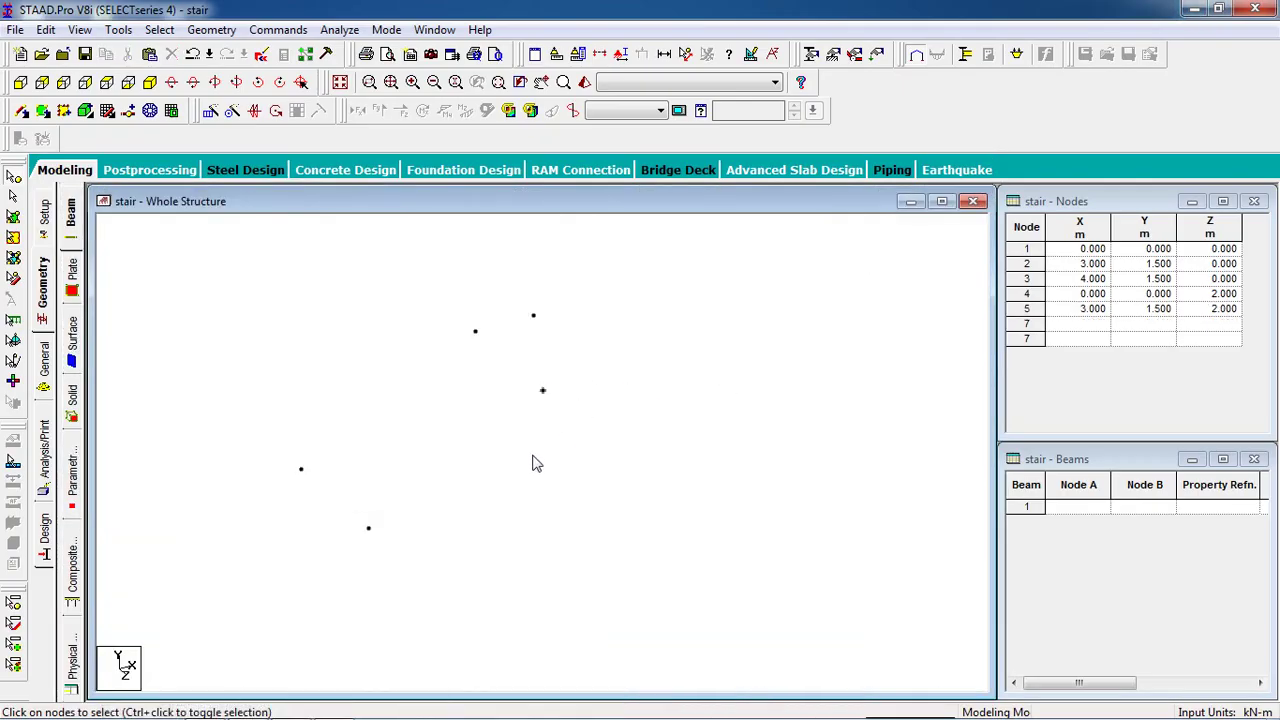
Paste a copy of the node at X 3 m, Y 1.5 m, Z 2 m offset by 0.2 m along Z
left_click(542, 391)
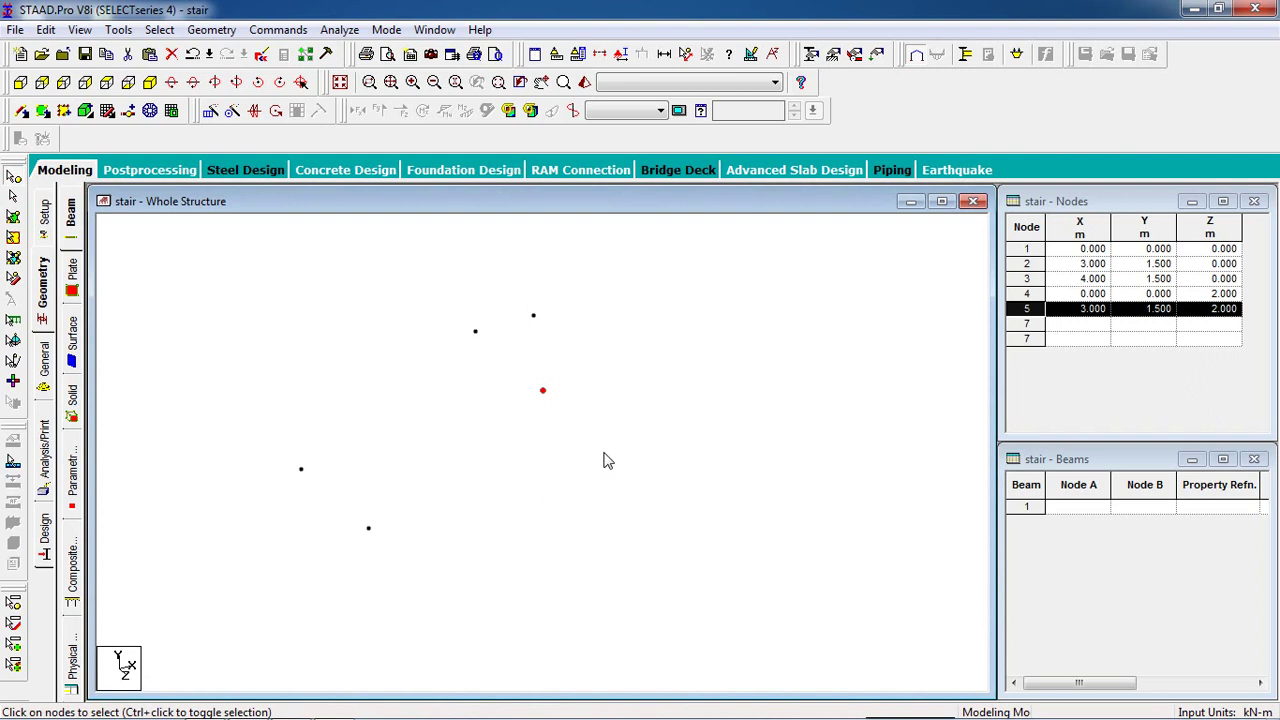
key("ctrl+v")
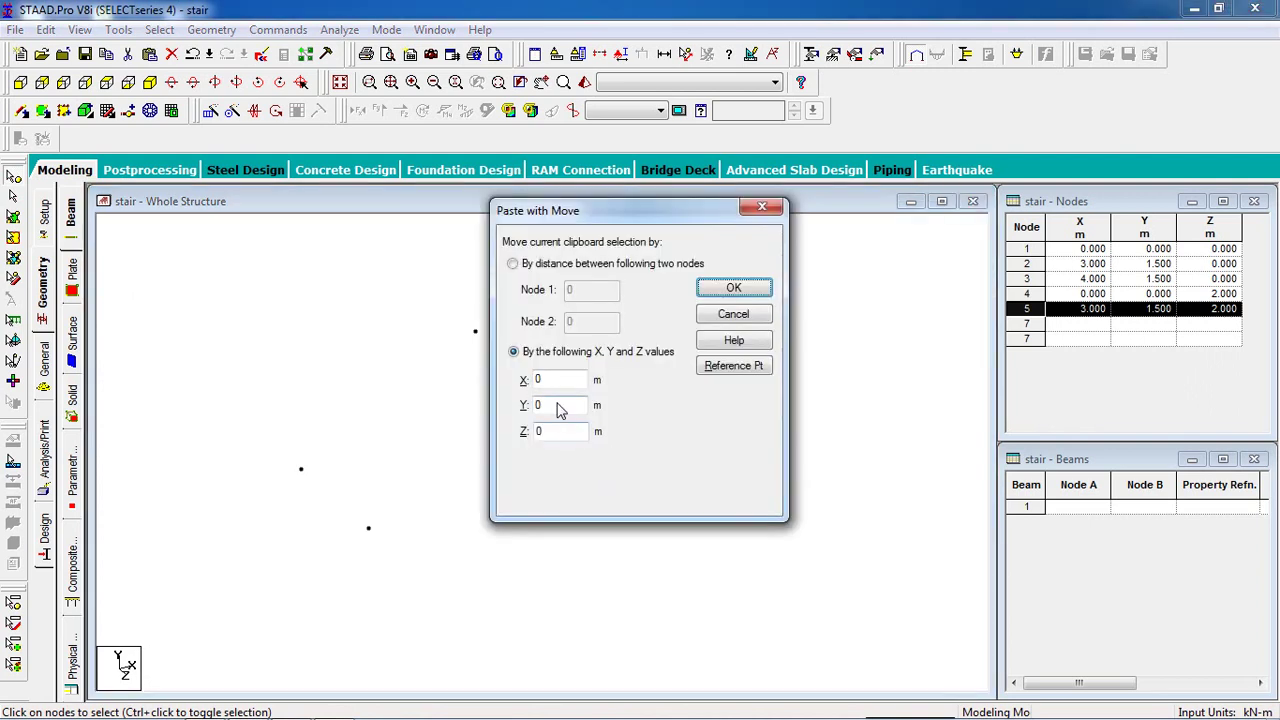
key("Tab")
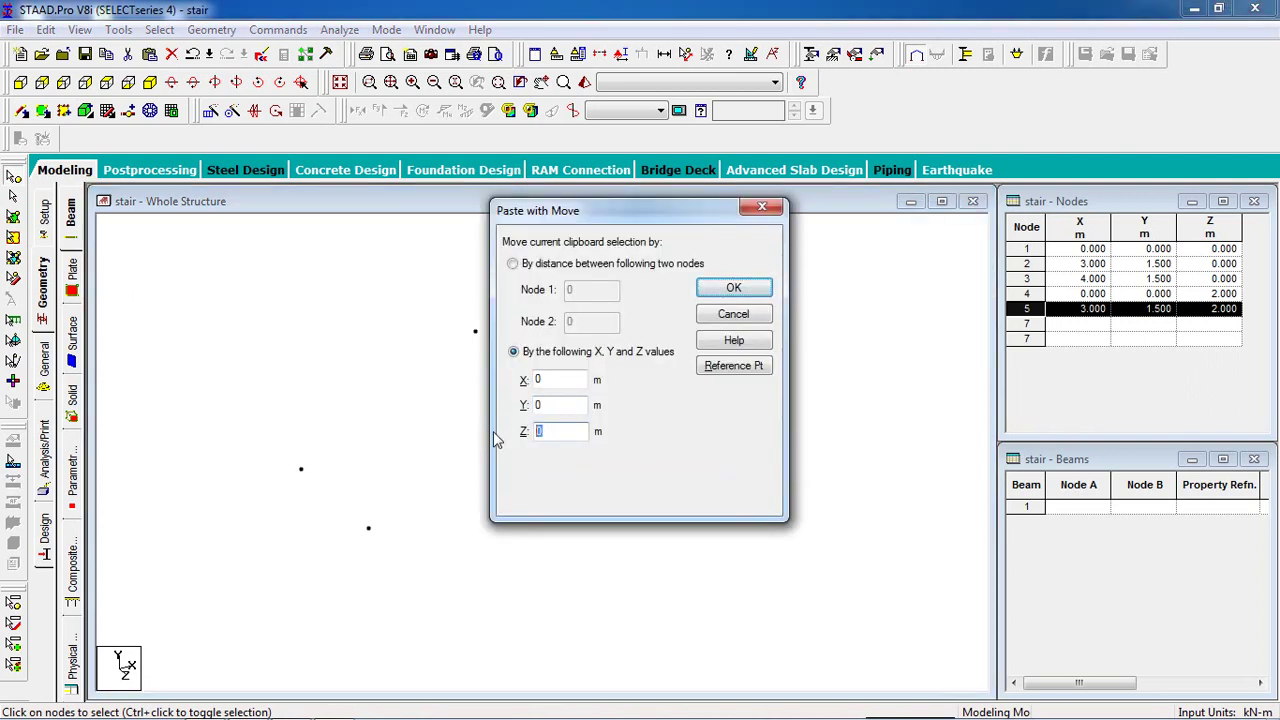
type("0.2")
left_click(733, 289)
left_click(570, 418)
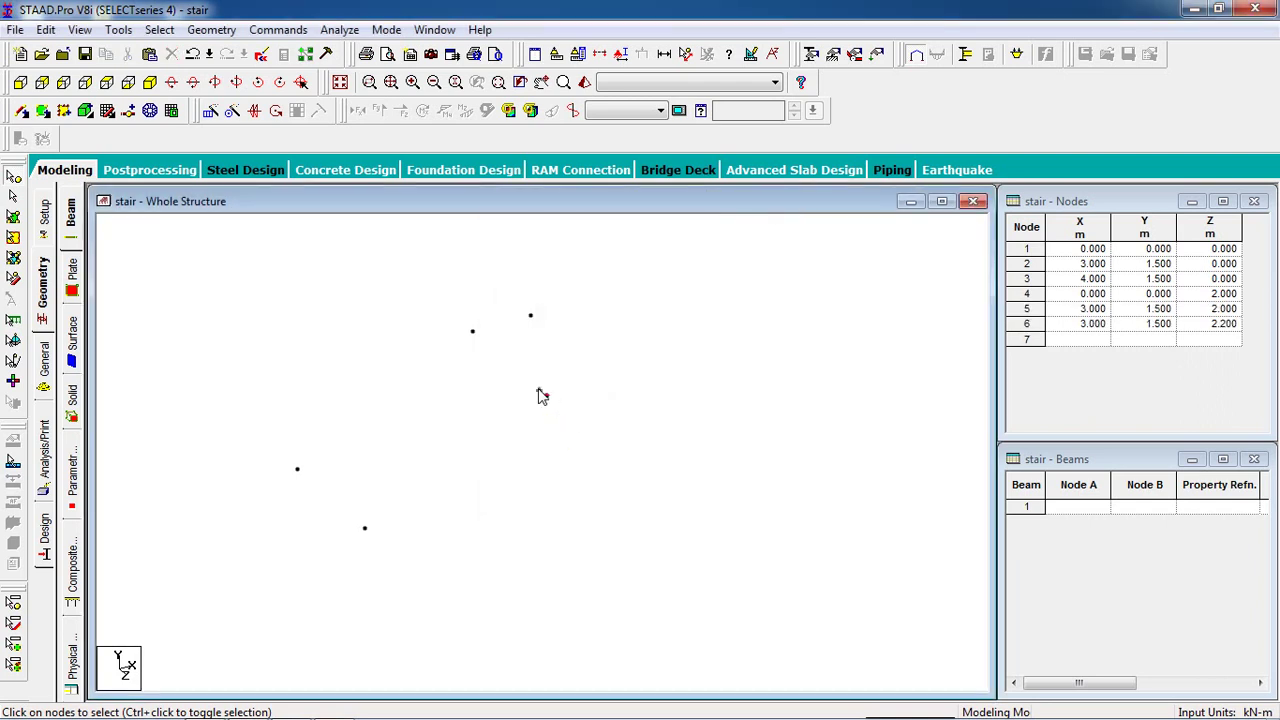
Select the node at X 3 m, Y 1.5 m, Z 2.2 m and paste a copy offset by 2 m along Z
left_click(540, 393)
left_click(547, 400, "ctrl")
left_click(551, 396, "ctrl")
left_click(547, 401, "ctrl")
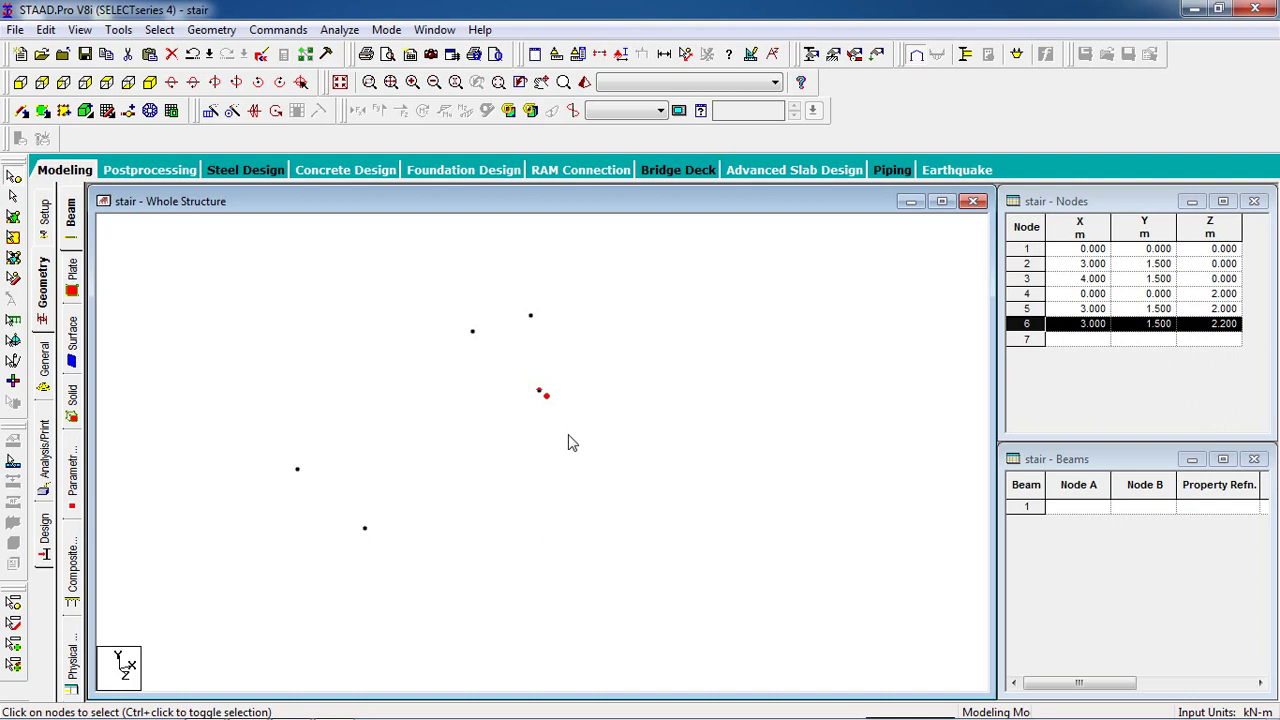
key("ctrl+v")
type("2")
left_click(733, 288)
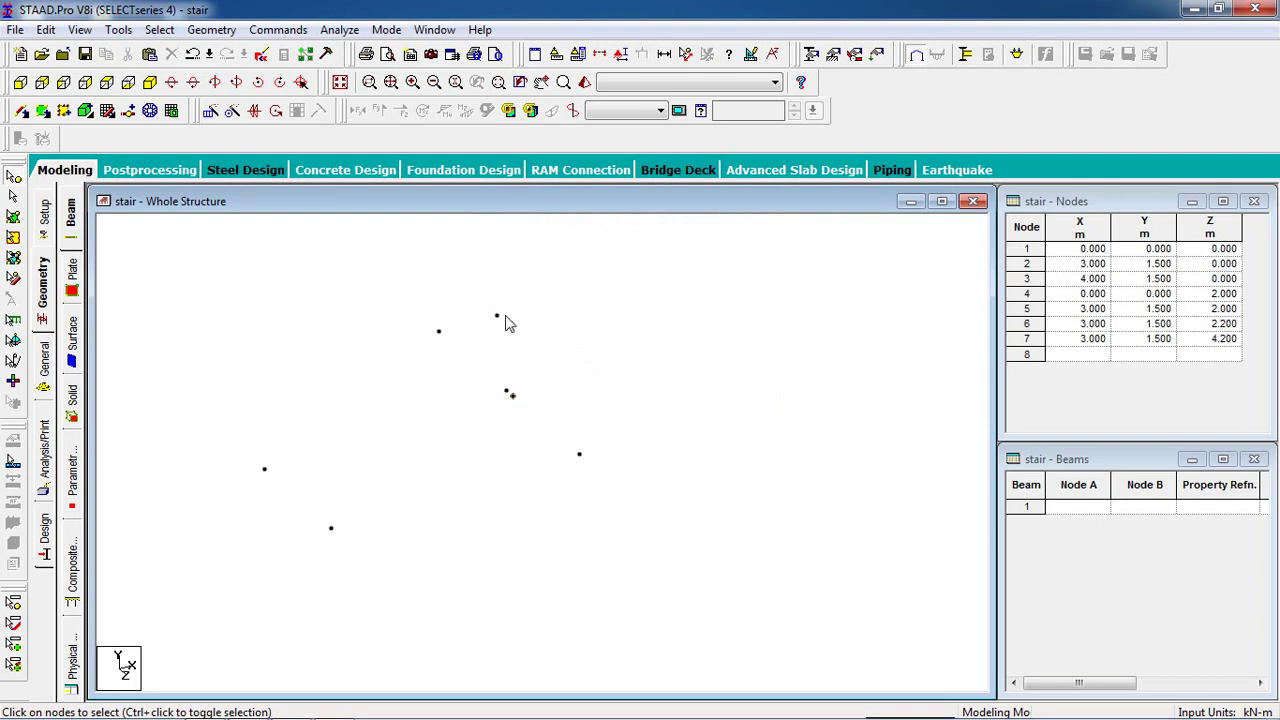
Paste a copy of the node at X 3 m, Y 1.5 m, Z 4.2 m offset by 1 m along X
left_click(579, 454)
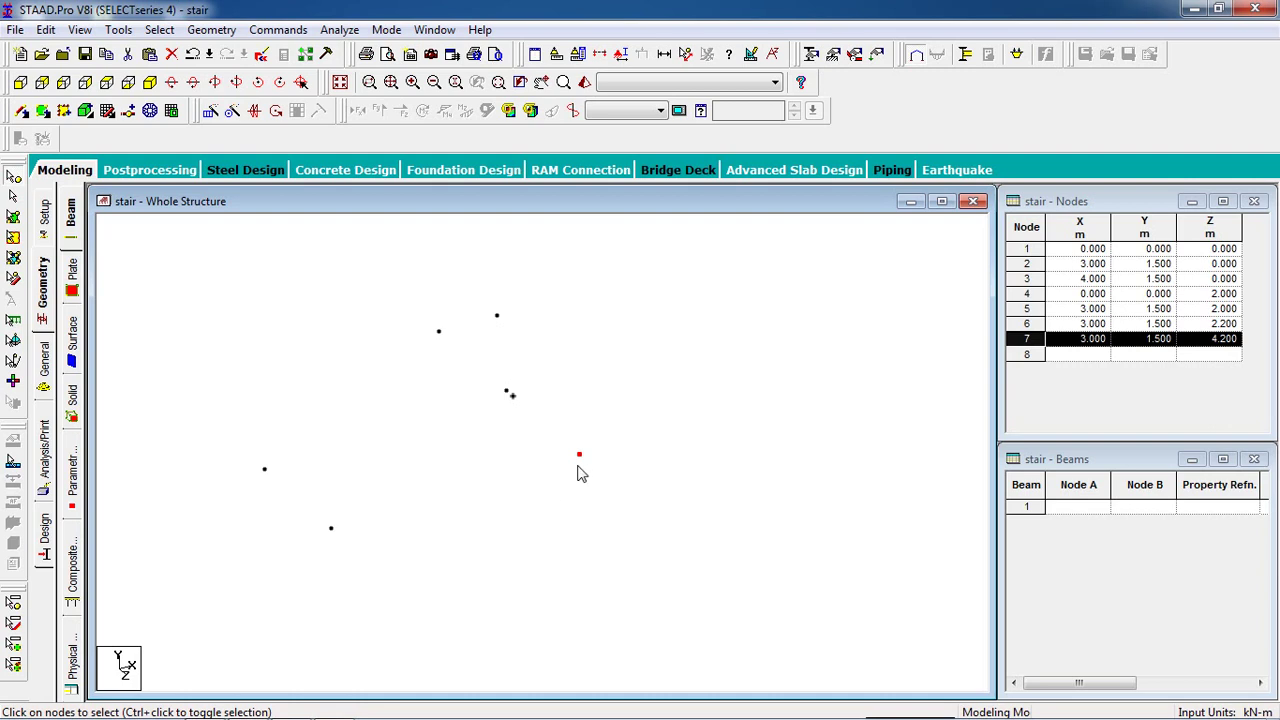
key("ctrl+v")
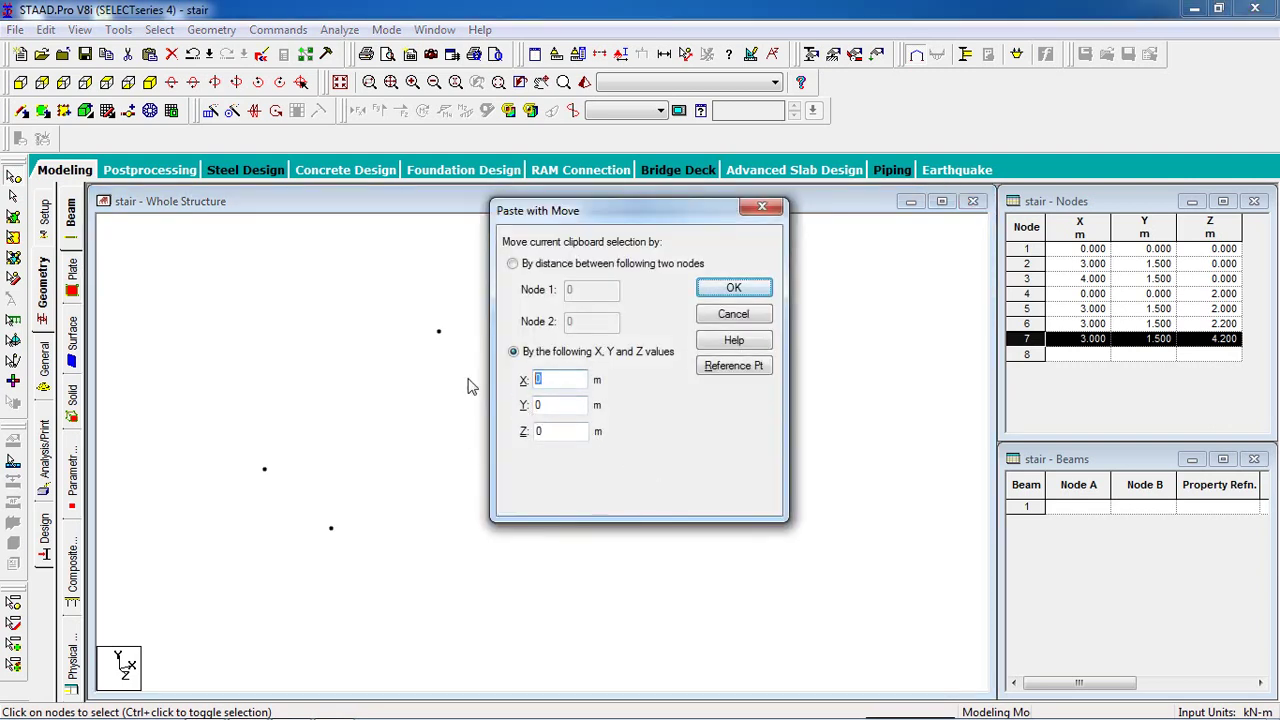
left_click(733, 290)
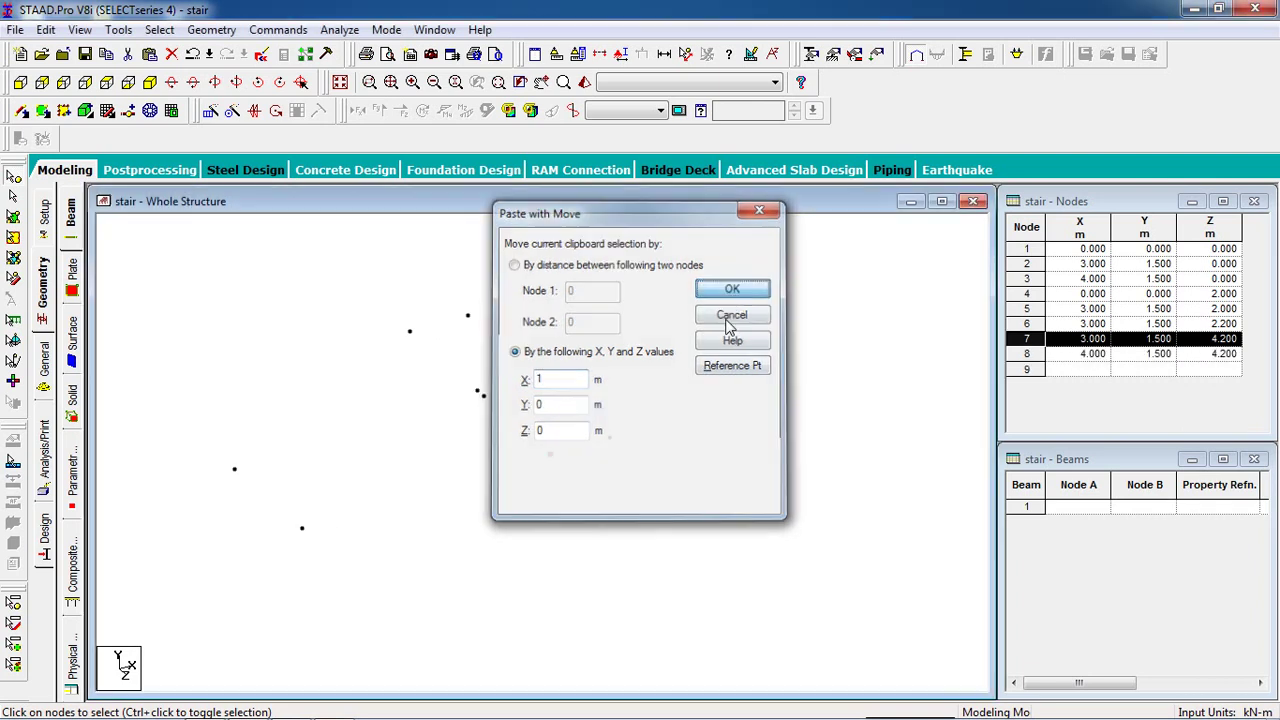
middle_click_drag(443, 586, 486, 551)
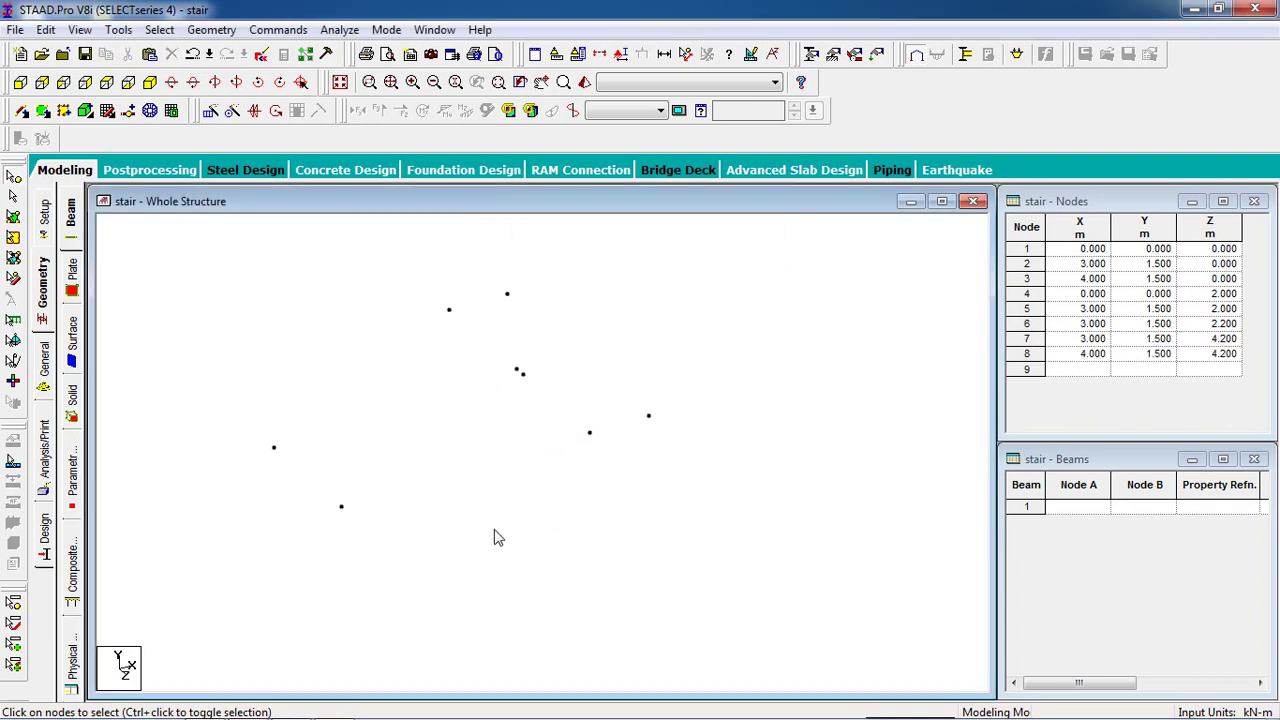
Select the nodes at X 3 m, Y 1.5 m with Z 2.2 m and Z 4.2 m, and paste copies offset by -3 m along X
left_click(590, 431)
left_click(523, 375, "ctrl")
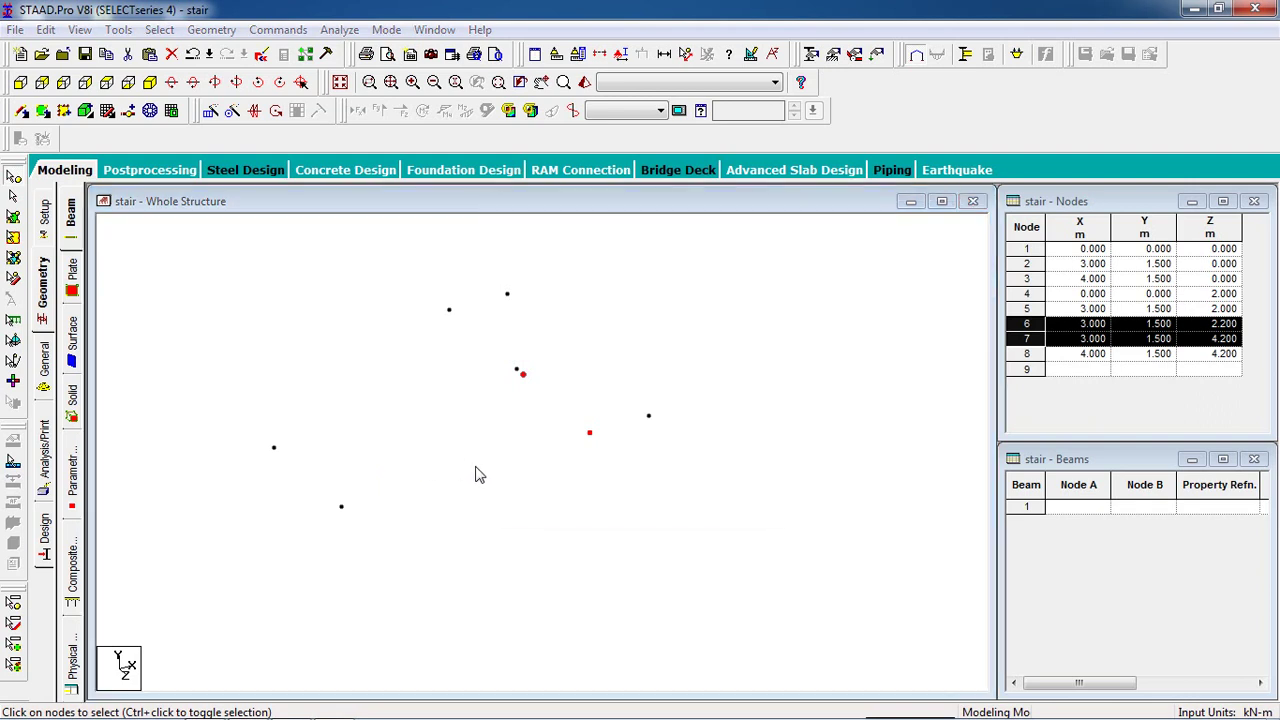
key("ctrl+v")
left_click(548, 384)
double_click(548, 384)
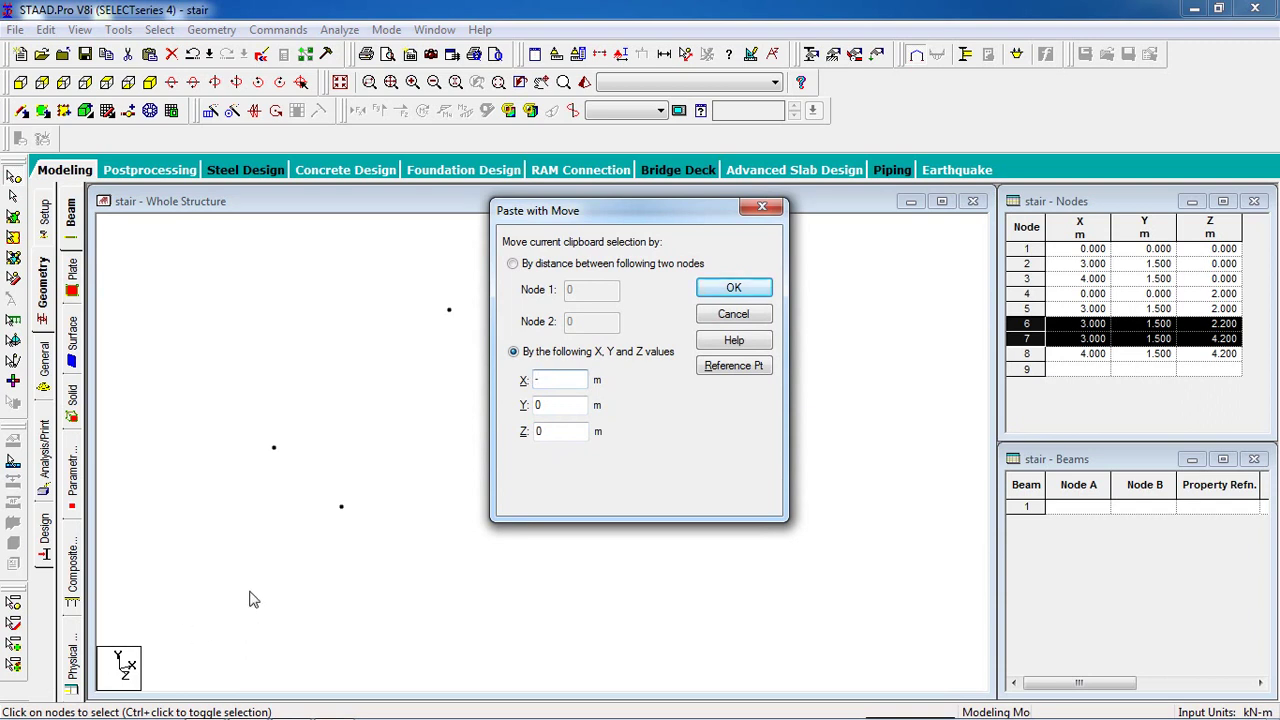
left_click(734, 288)
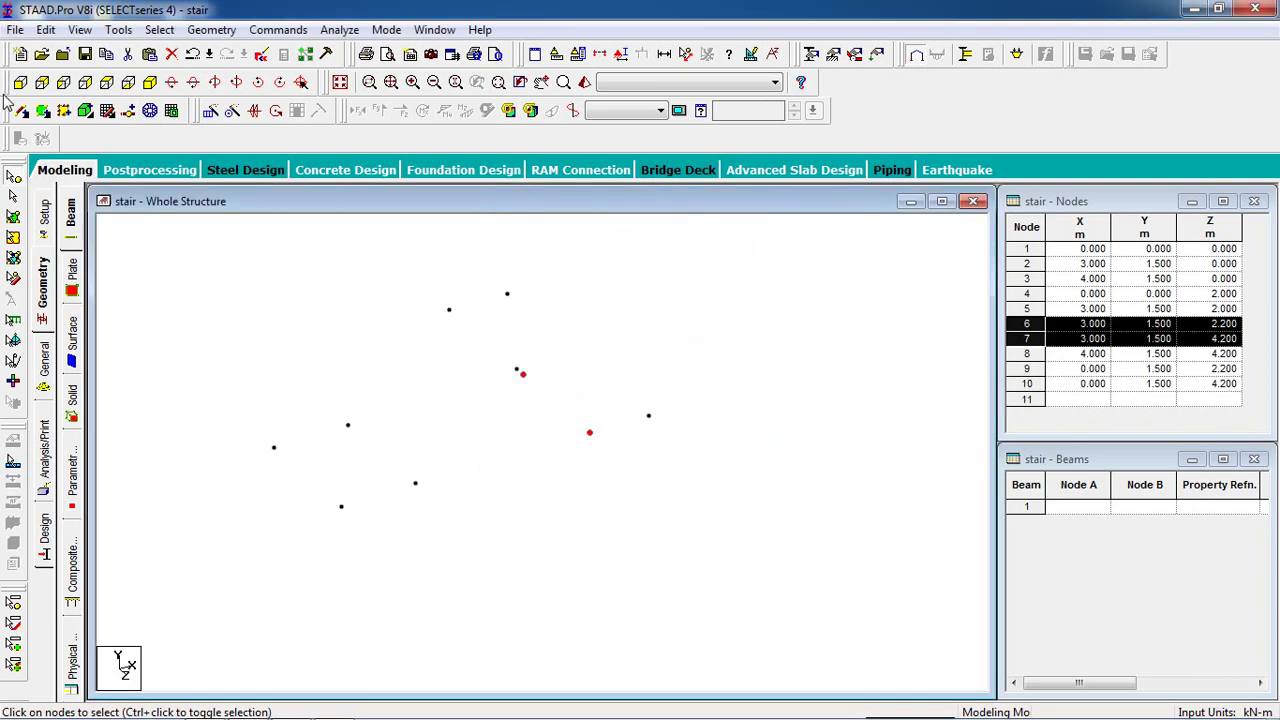
In front view, copy the two nodes at X 0, Y 1.5 m, decline the auto save, and delete the originals
left_click(25, 90)
scroll(450, 410, "down", 2)
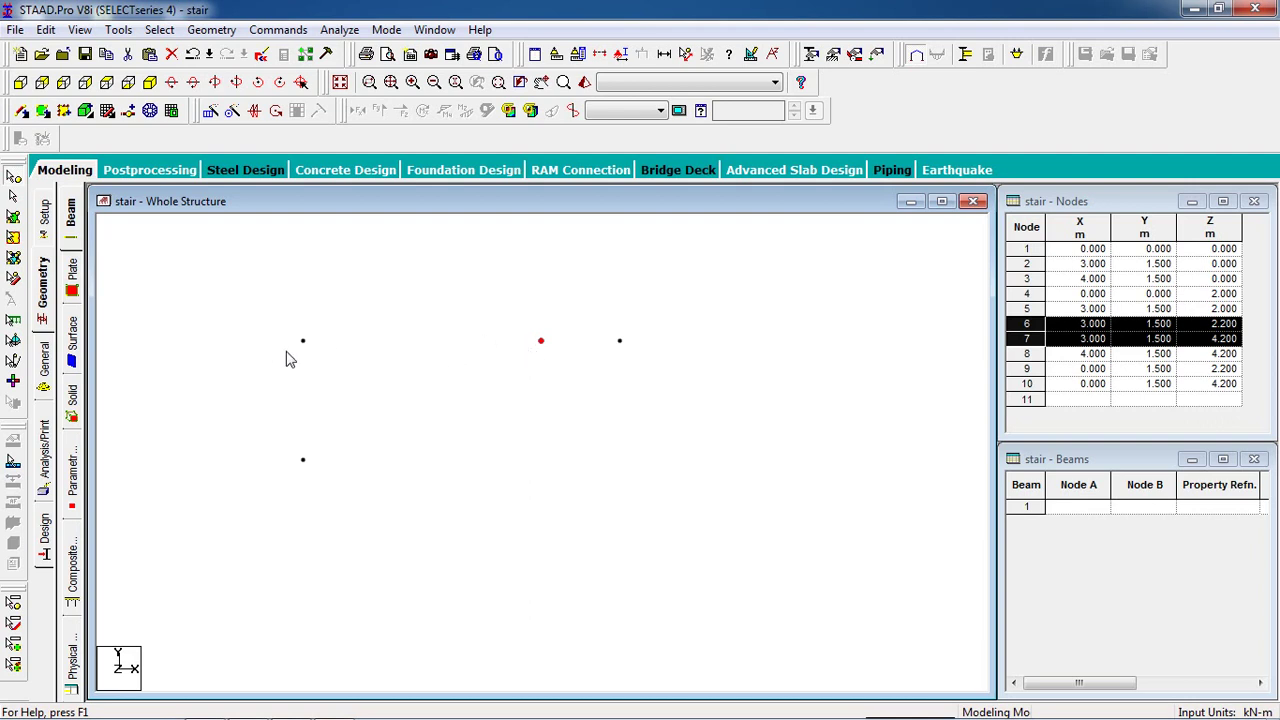
middle_click_drag(380, 386, 406, 463)
left_click(330, 416)
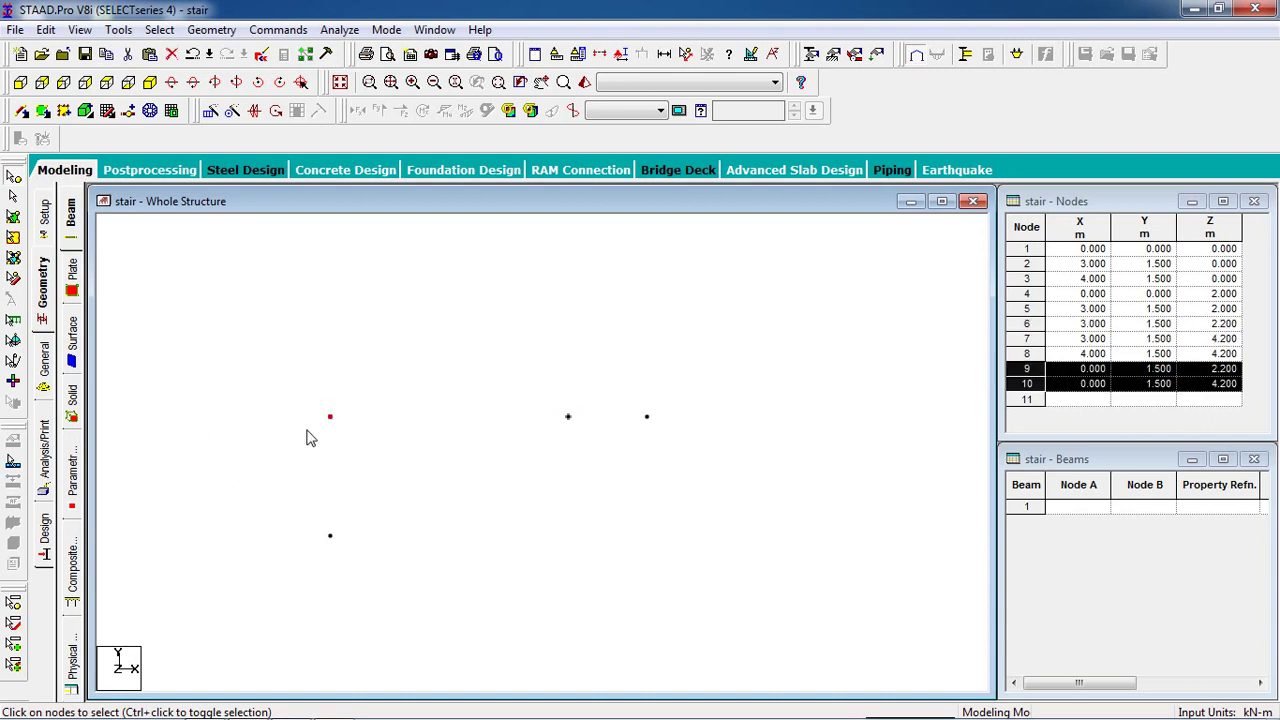
left_click(150, 82)
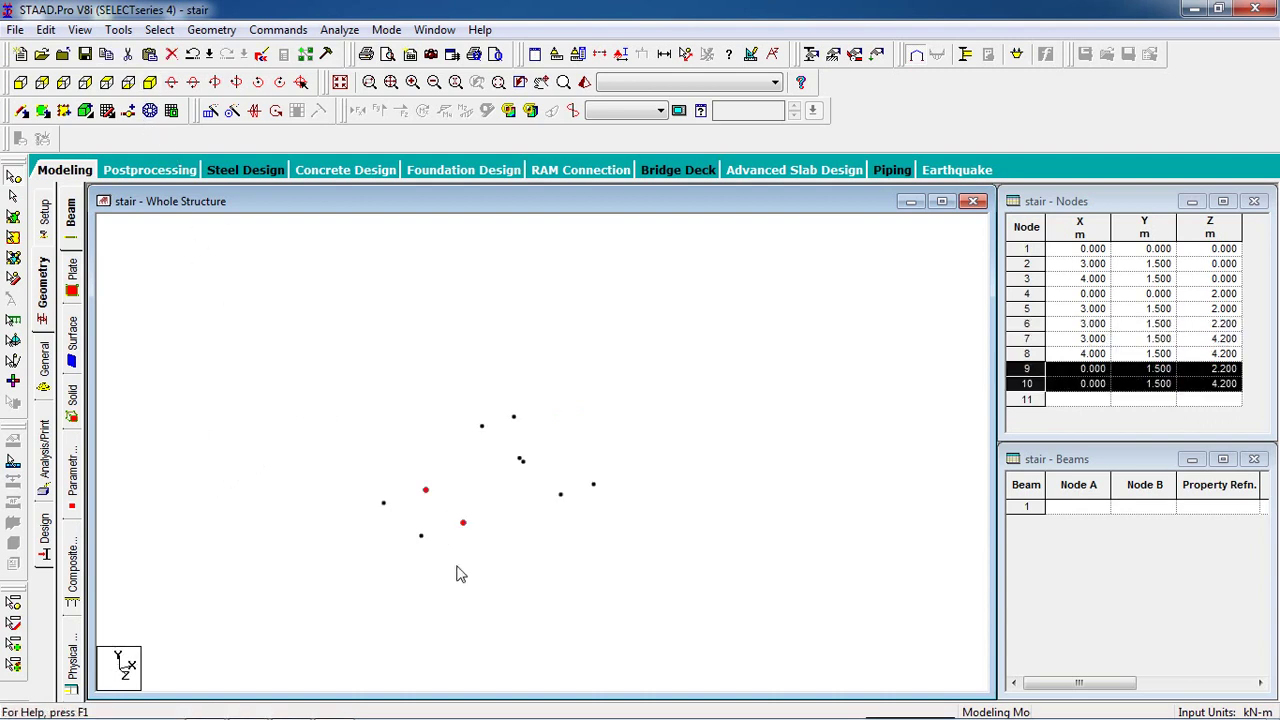
left_click(20, 82)
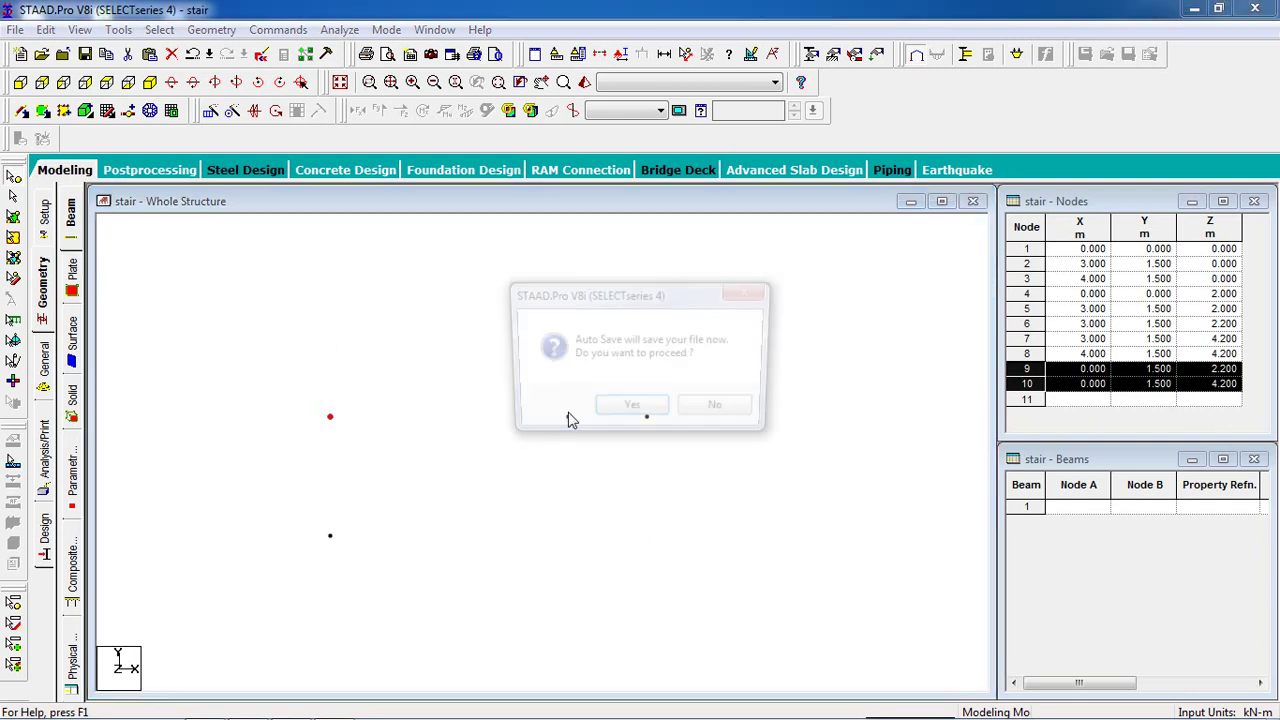
left_click(724, 411)
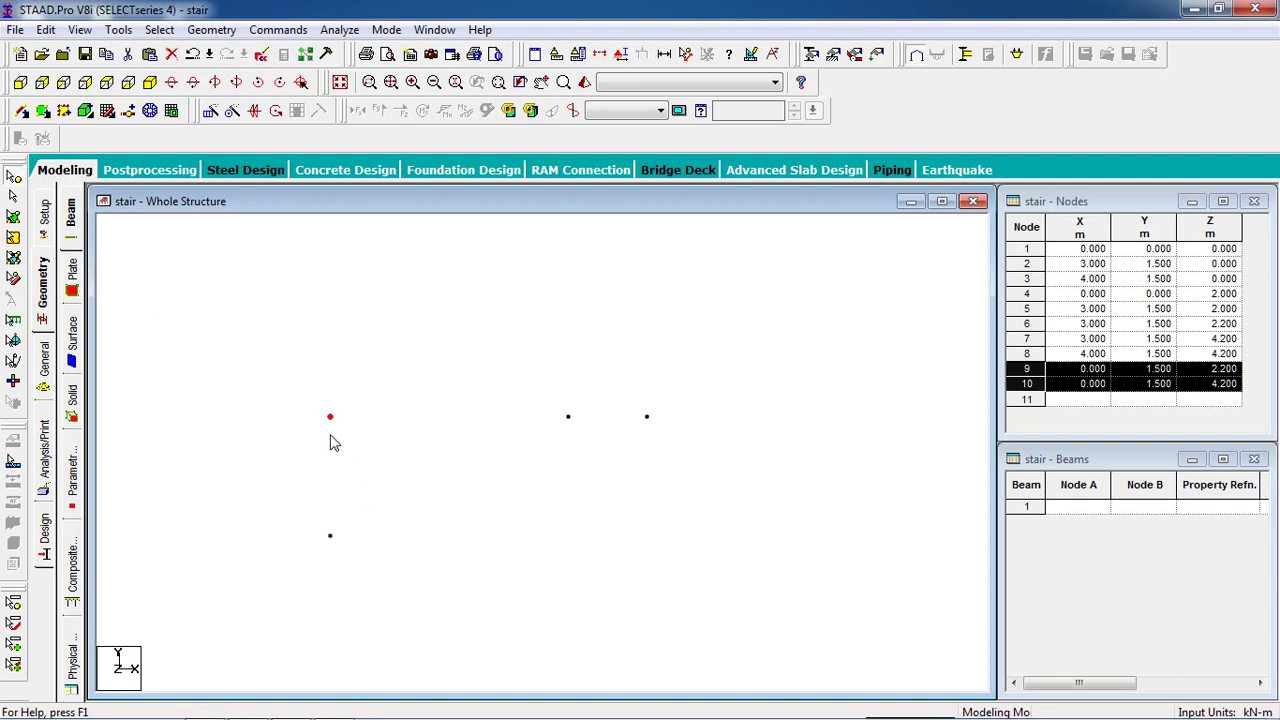
key("Delete")
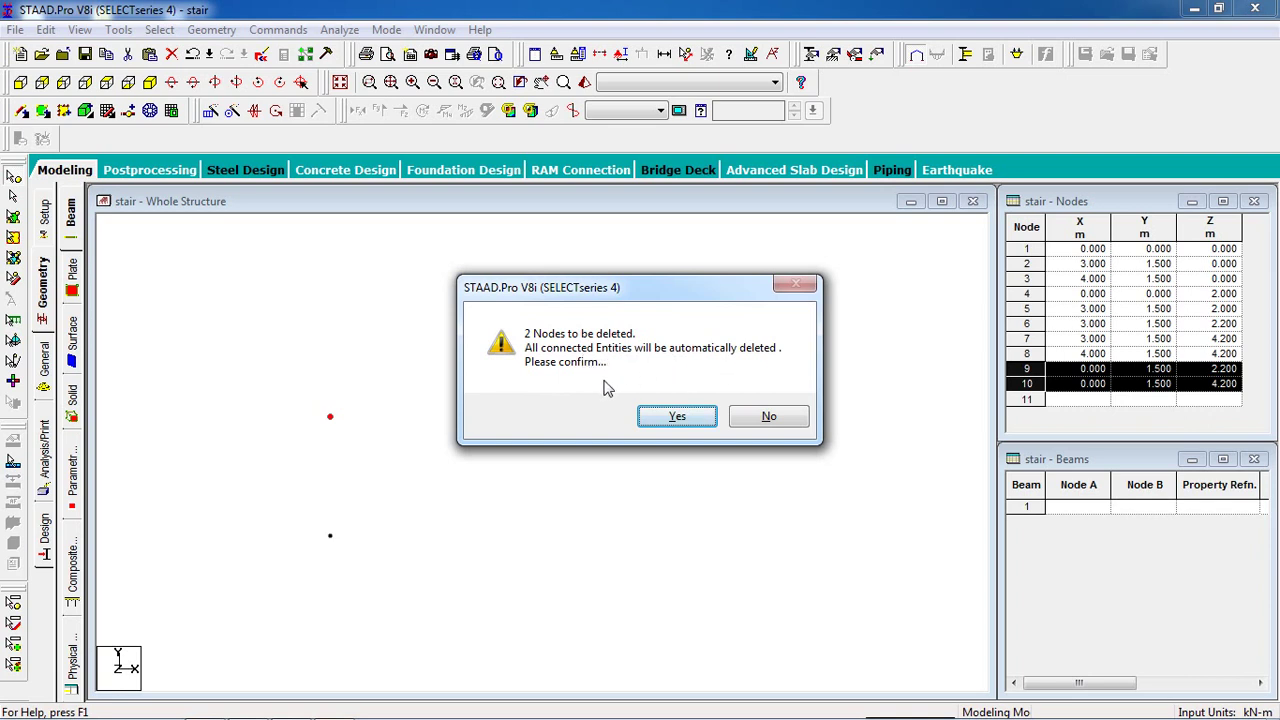
left_click(670, 416)
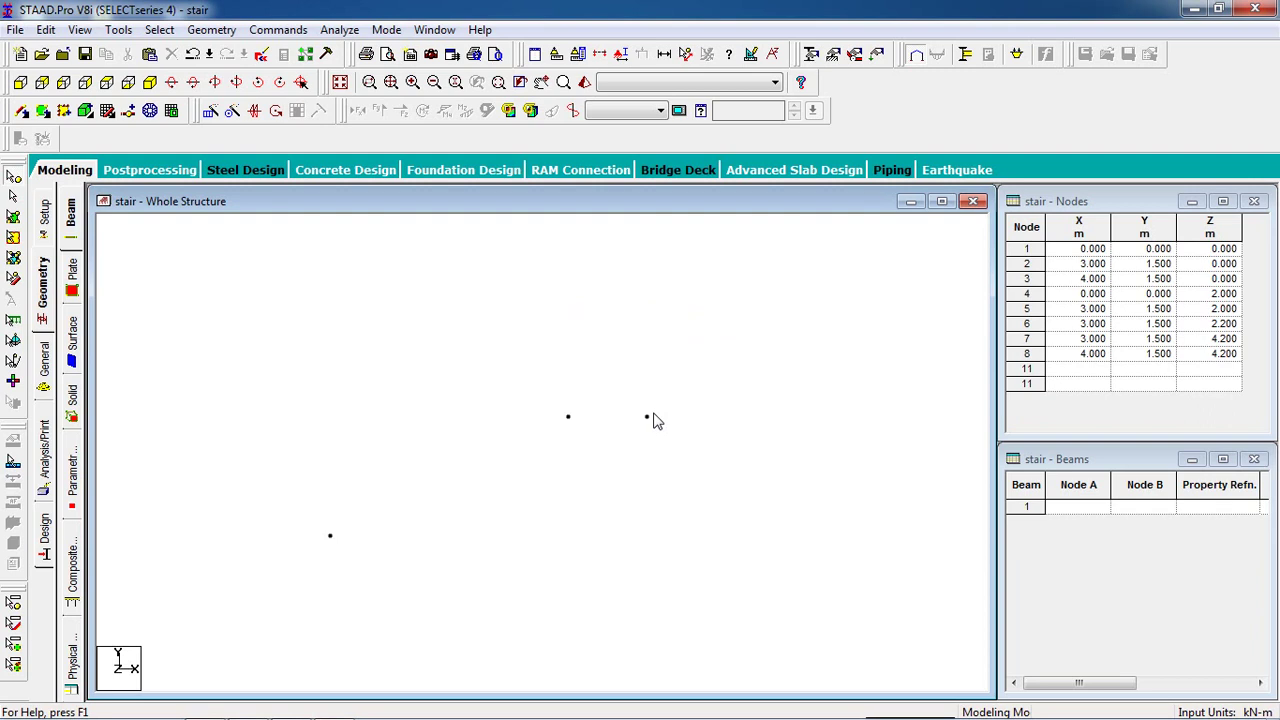
Paste the two copied nodes offset by 1.5 m along Y
key("ctrl+v")
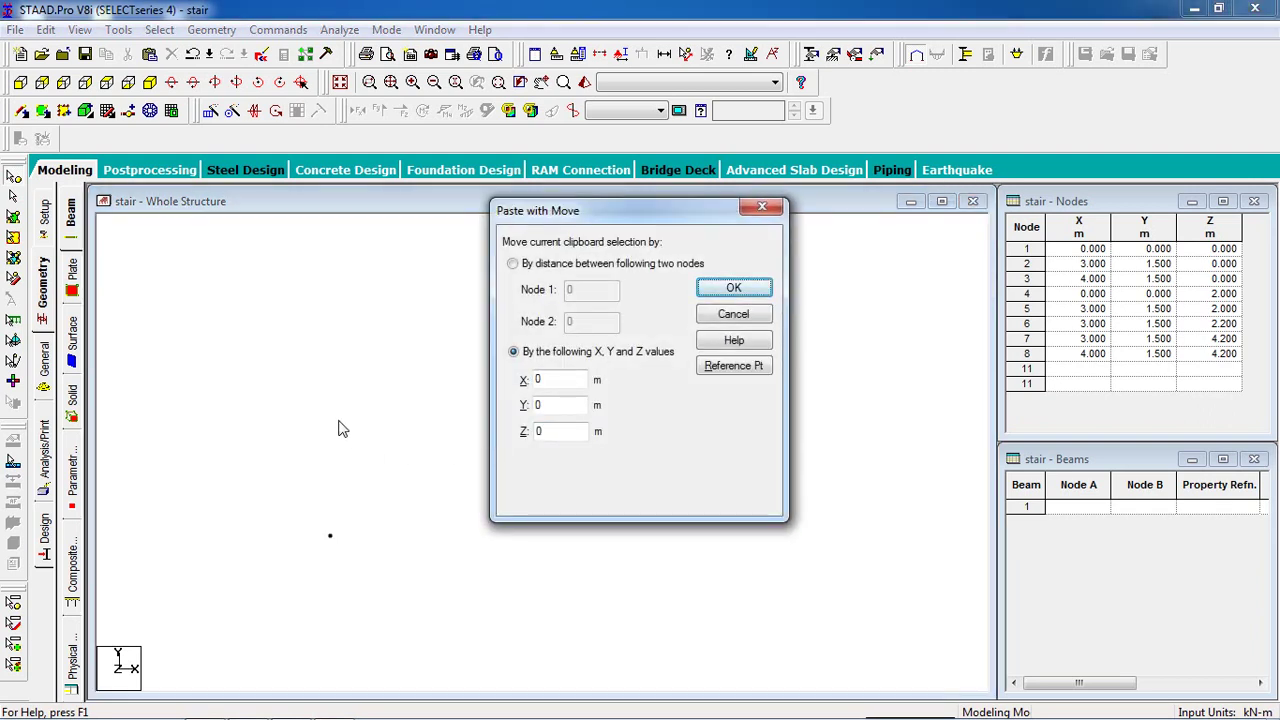
double_click(551, 406)
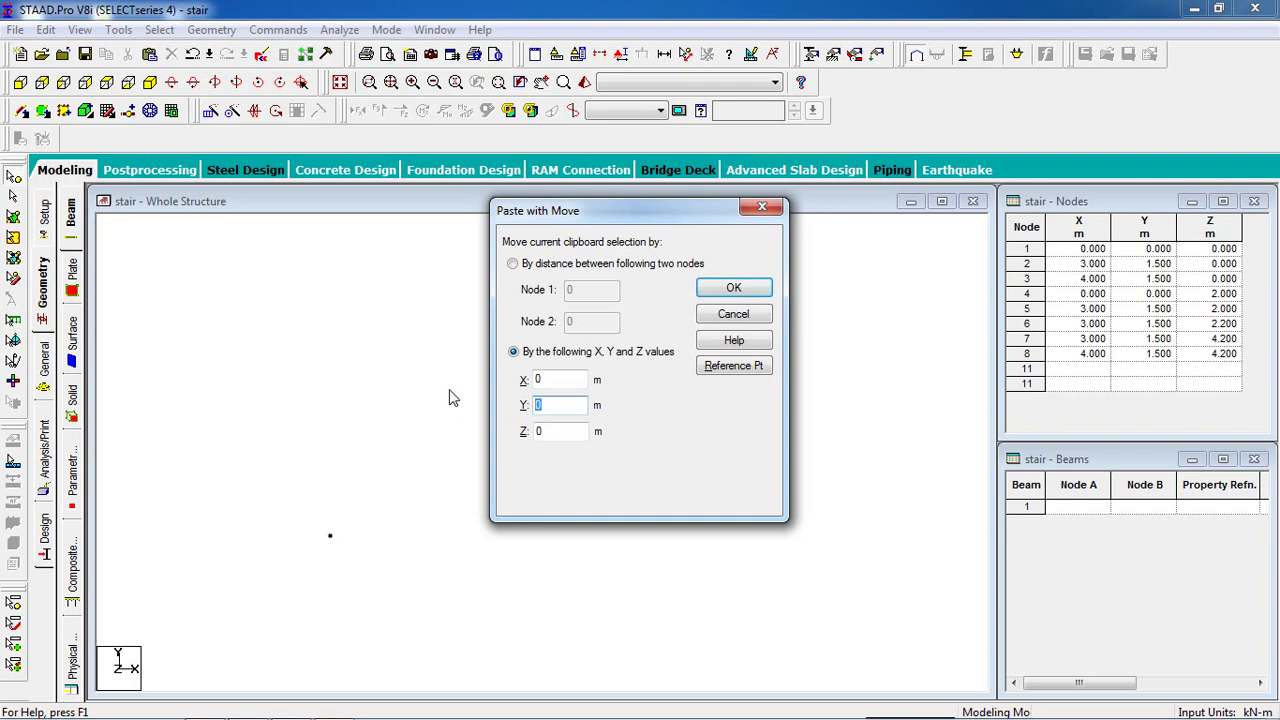
type("1.5")
left_click(733, 288)
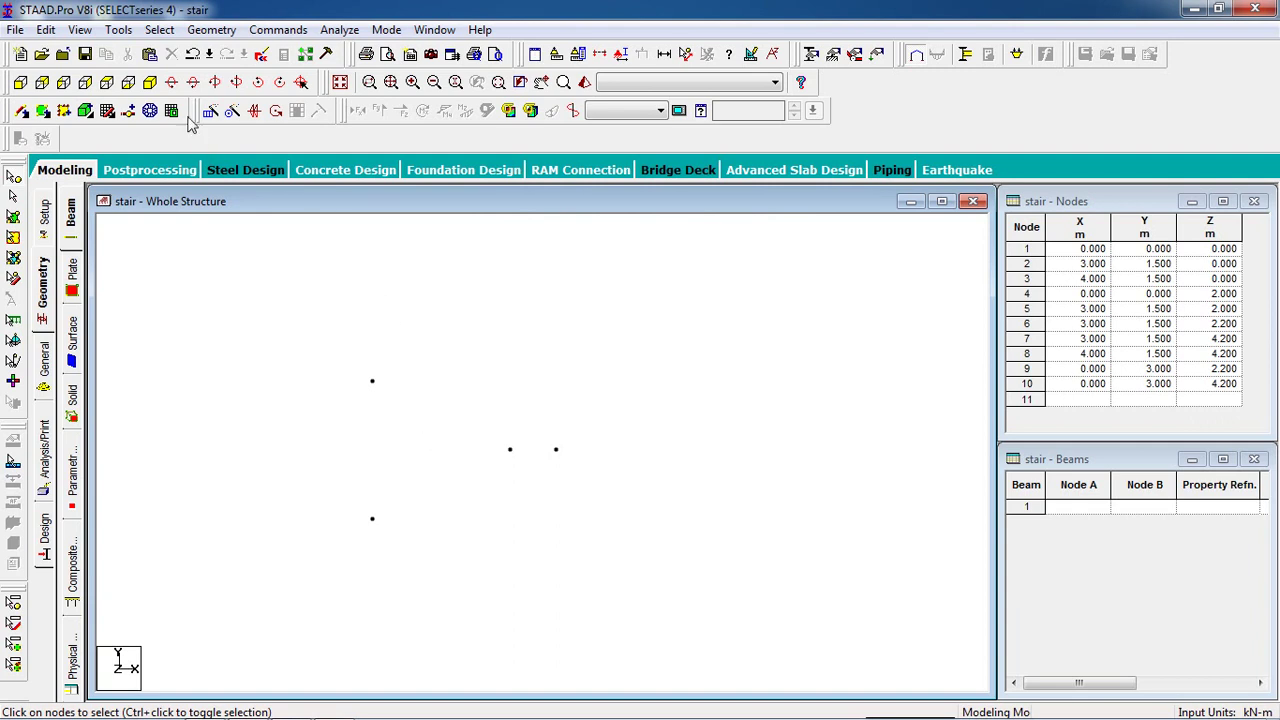
In isometric view, create the four-node landing plate through the corner nodes at X 3 m and X 4 m, from Z 0 to Z 4.2 m
left_click(150, 82)
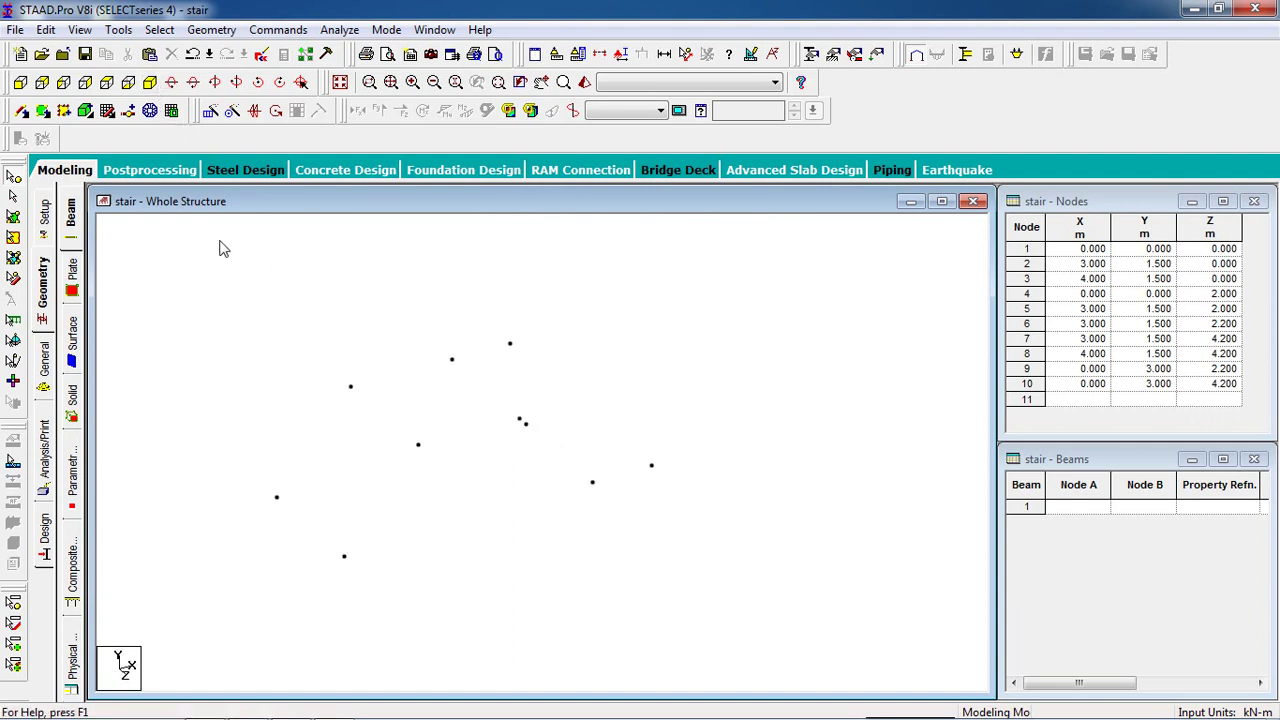
left_click(106, 82)
left_click(150, 82)
left_click_drag(520, 557, 497, 513)
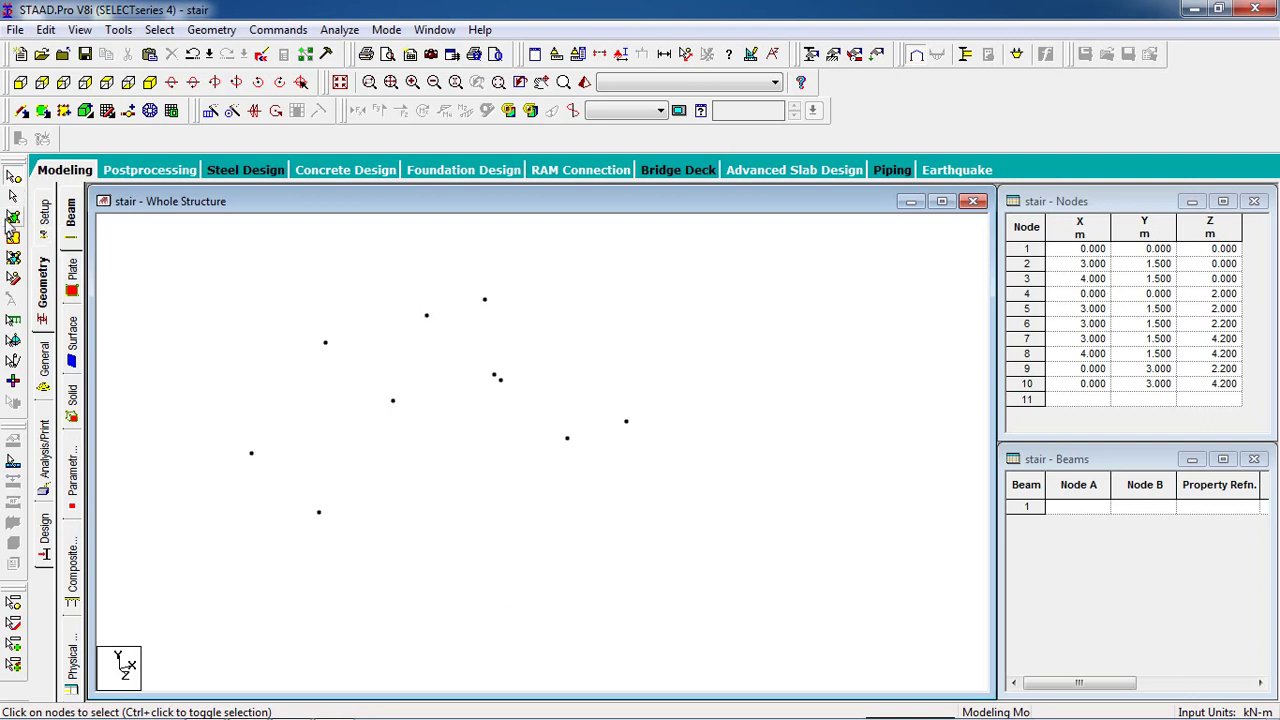
left_click(12, 234)
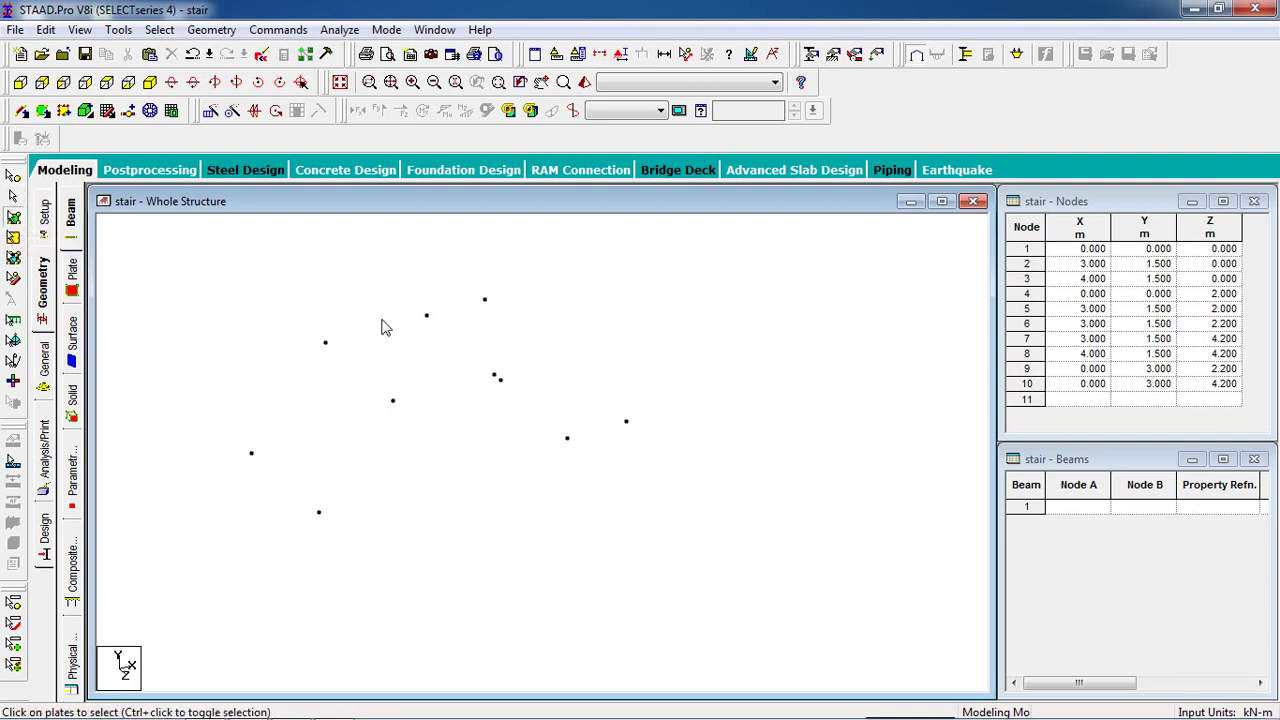
left_click(44, 111)
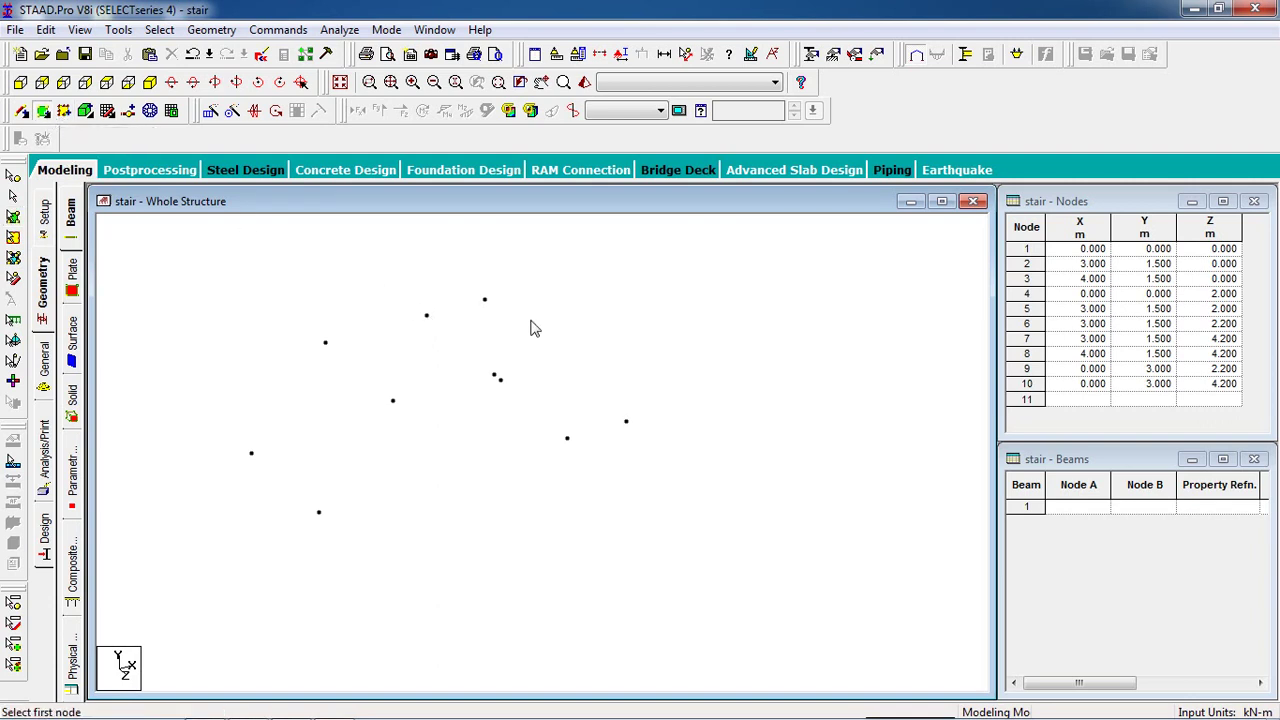
left_click(427, 316)
left_click(485, 300)
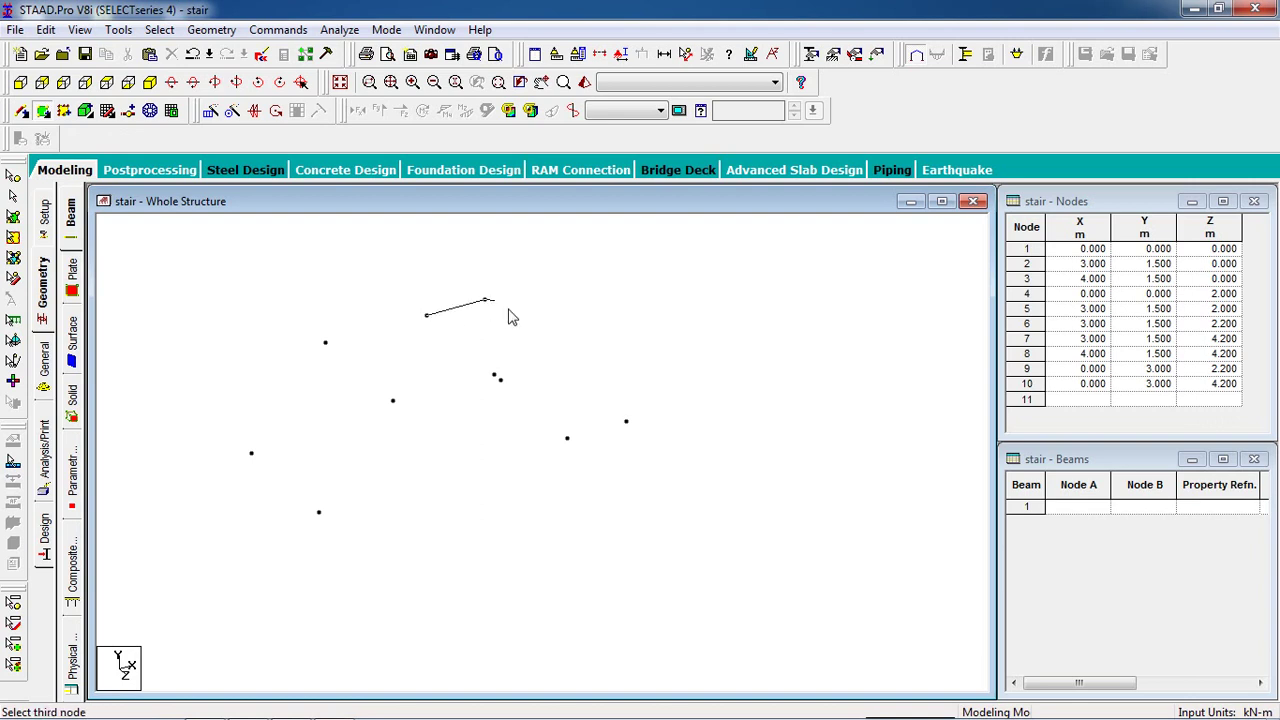
left_click(626, 421)
left_click(568, 439)
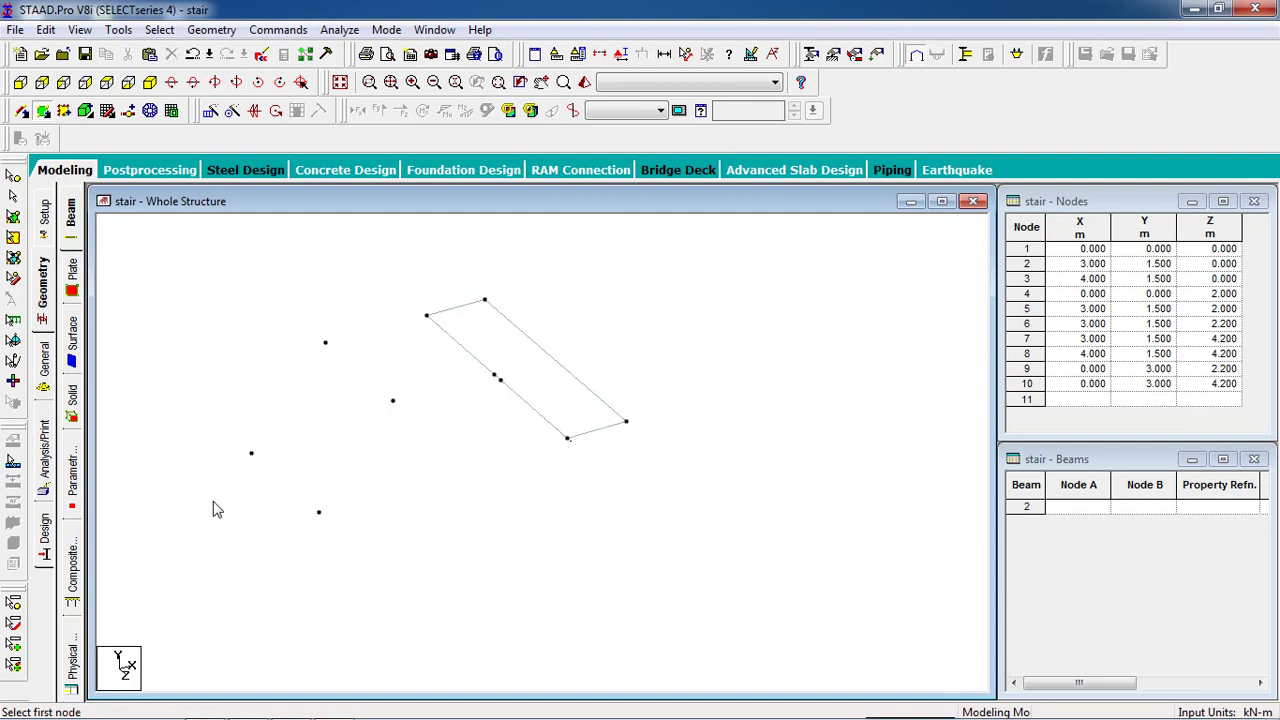
Create the lower flight plate from the two ground nodes at X 0 to the landing nodes at Z 0 and Z 2 m
left_click(106, 84)
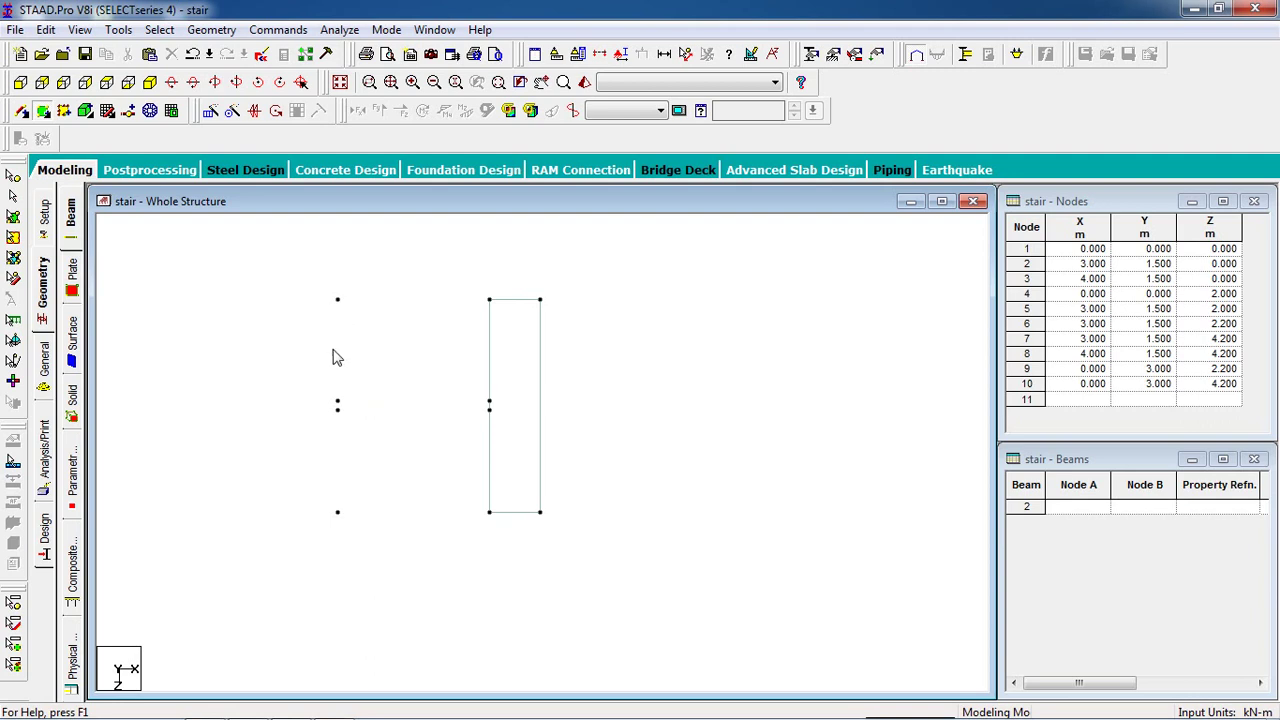
left_click(153, 86)
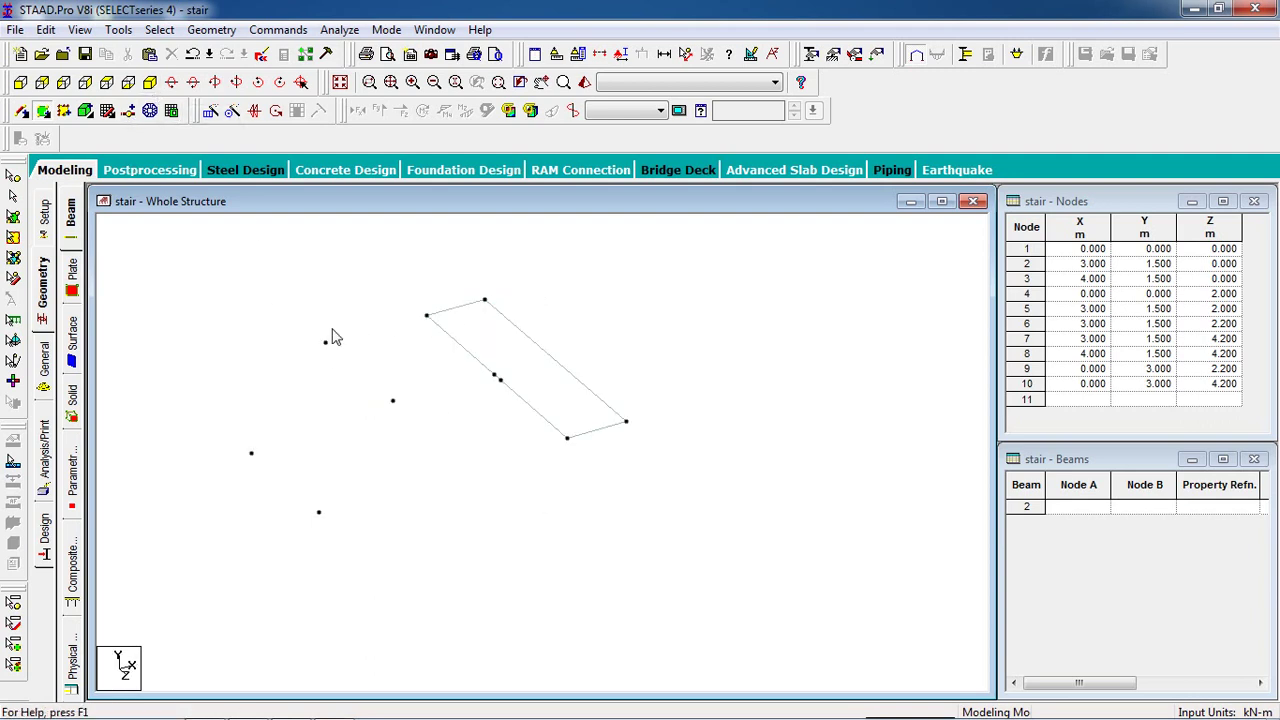
left_click(426, 316)
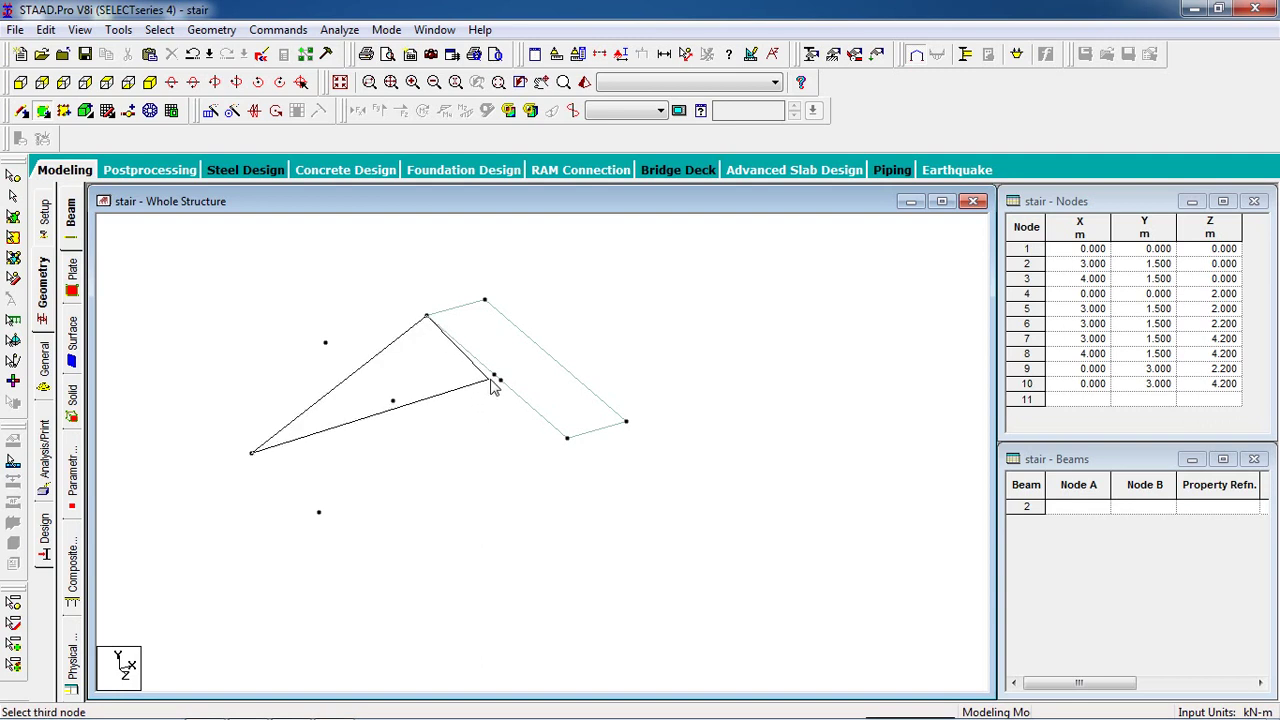
left_click(494, 376)
left_click(319, 512)
Create the upper flight plate between the landing nodes at Z 2.2 m and Z 4.2 m and the two nodes at Y 3 m
left_click(500, 380)
left_click(325, 343)
left_click(393, 401)
left_click(567, 438)
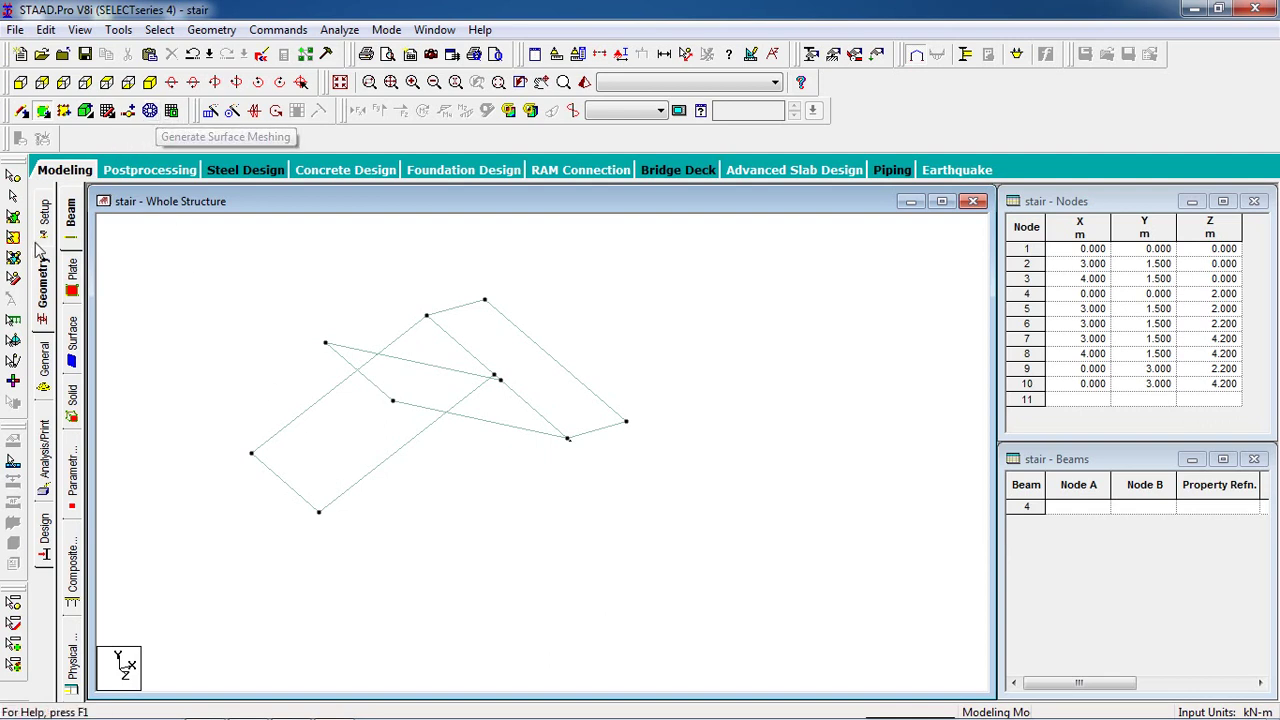
Mesh the lower flight plate using quadrilateral meshing with quadrilateral elements and 10 divisions on every side
left_click(12, 220)
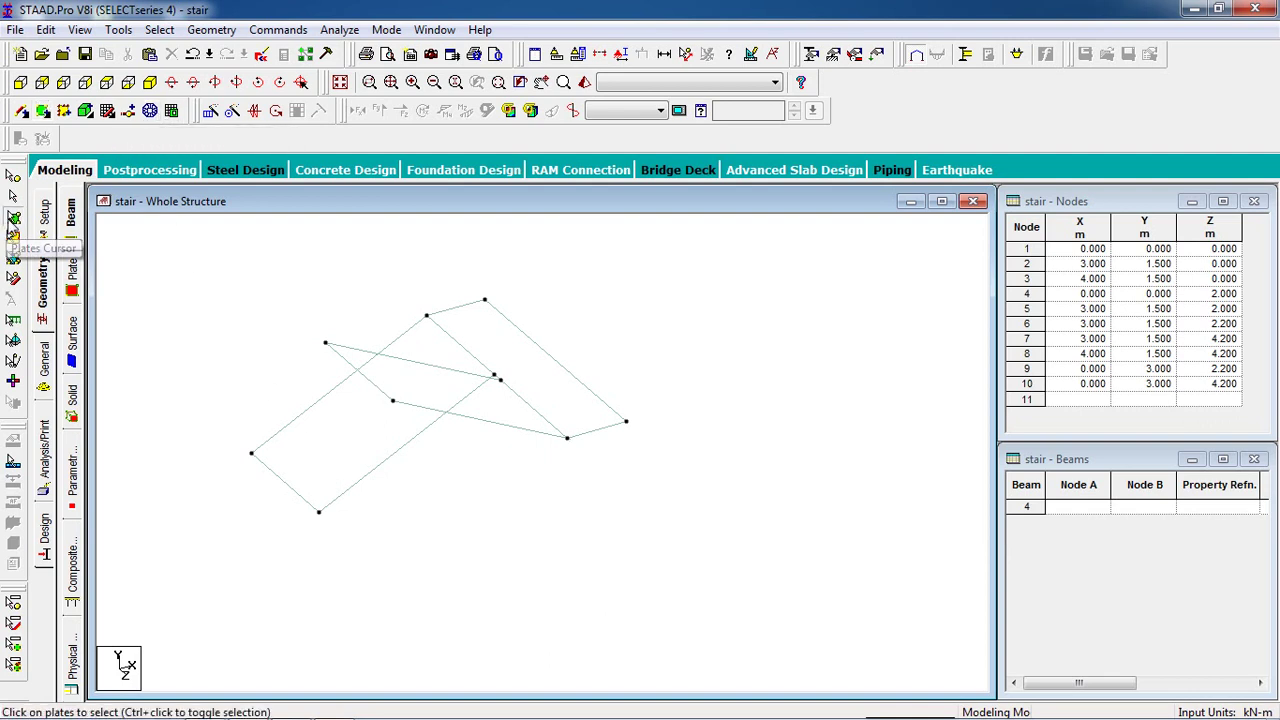
left_click(338, 445)
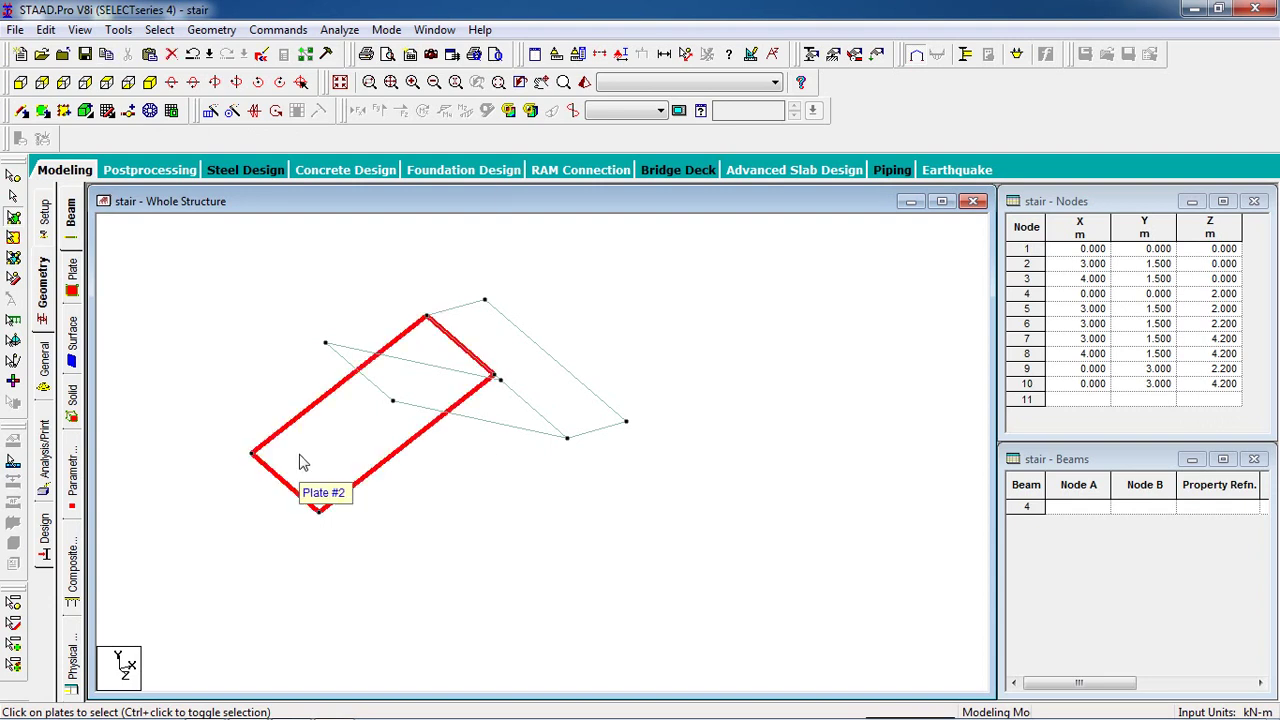
right_click(302, 460)
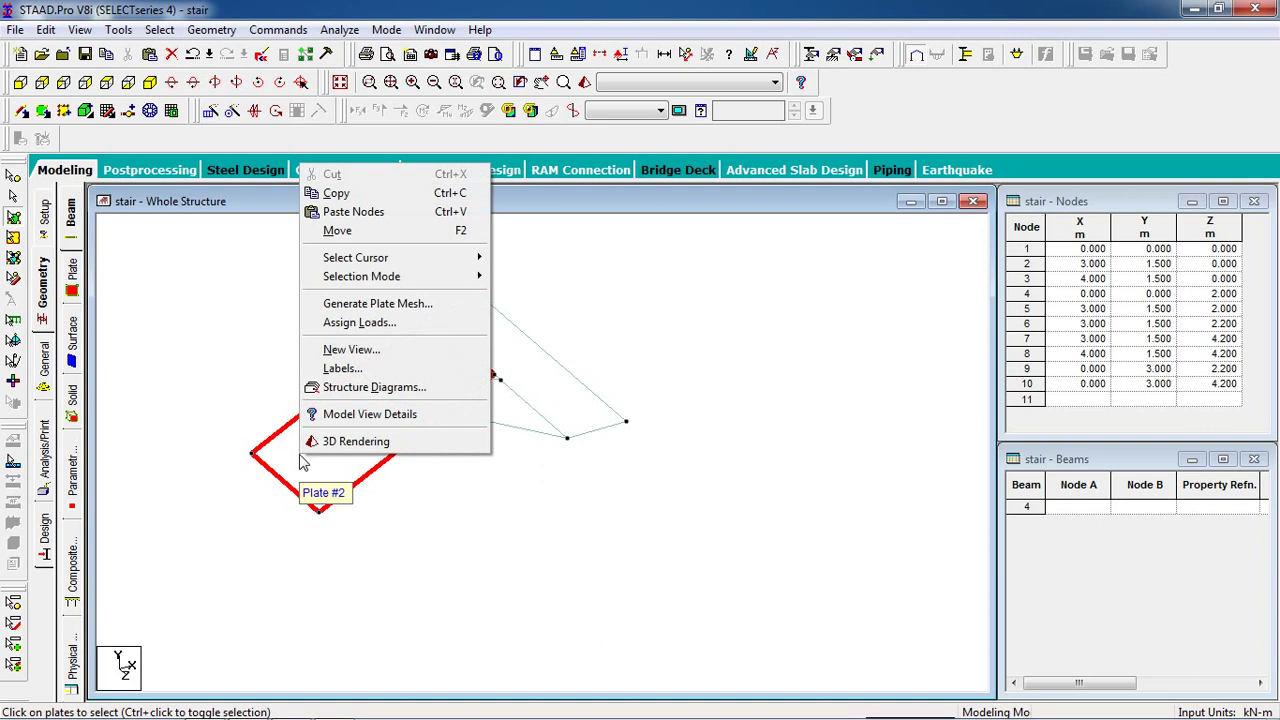
left_click(414, 308)
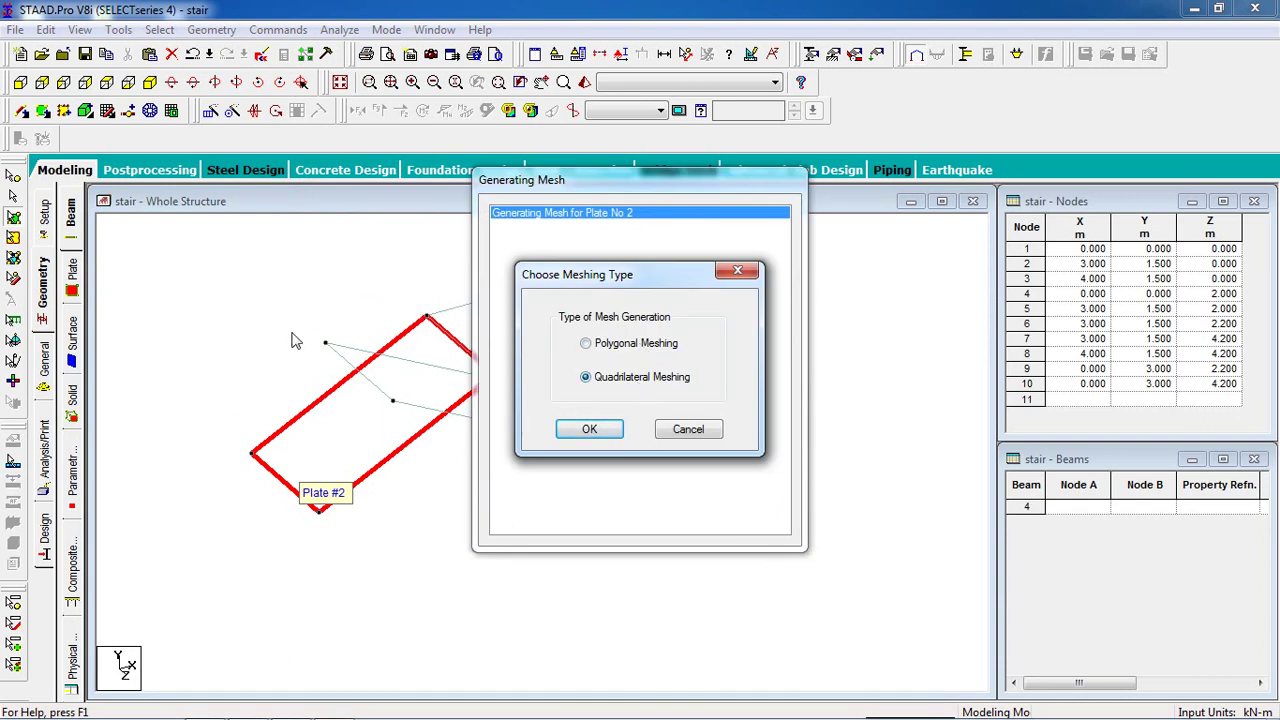
left_click(572, 432)
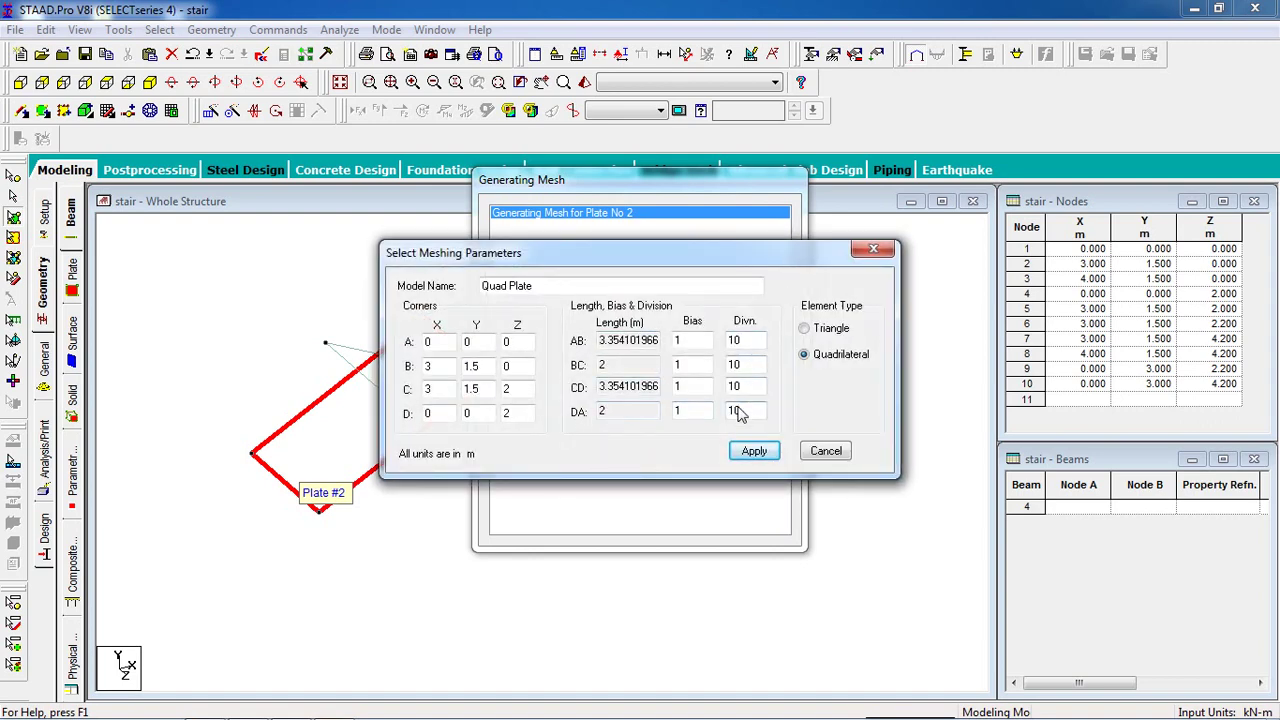
left_click(754, 451)
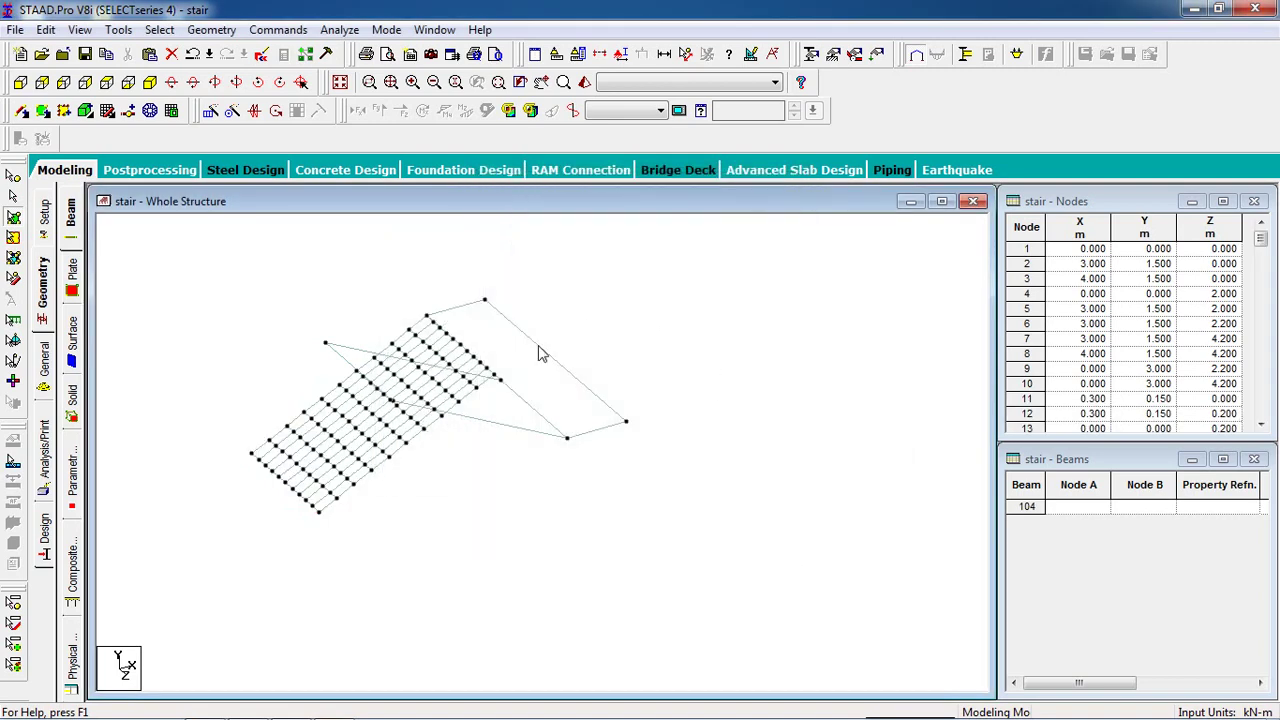
Mesh the landing plate using quadrilateral meshing with quadrilateral elements and 10 divisions on every side
left_click(535, 393)
right_click(541, 395)
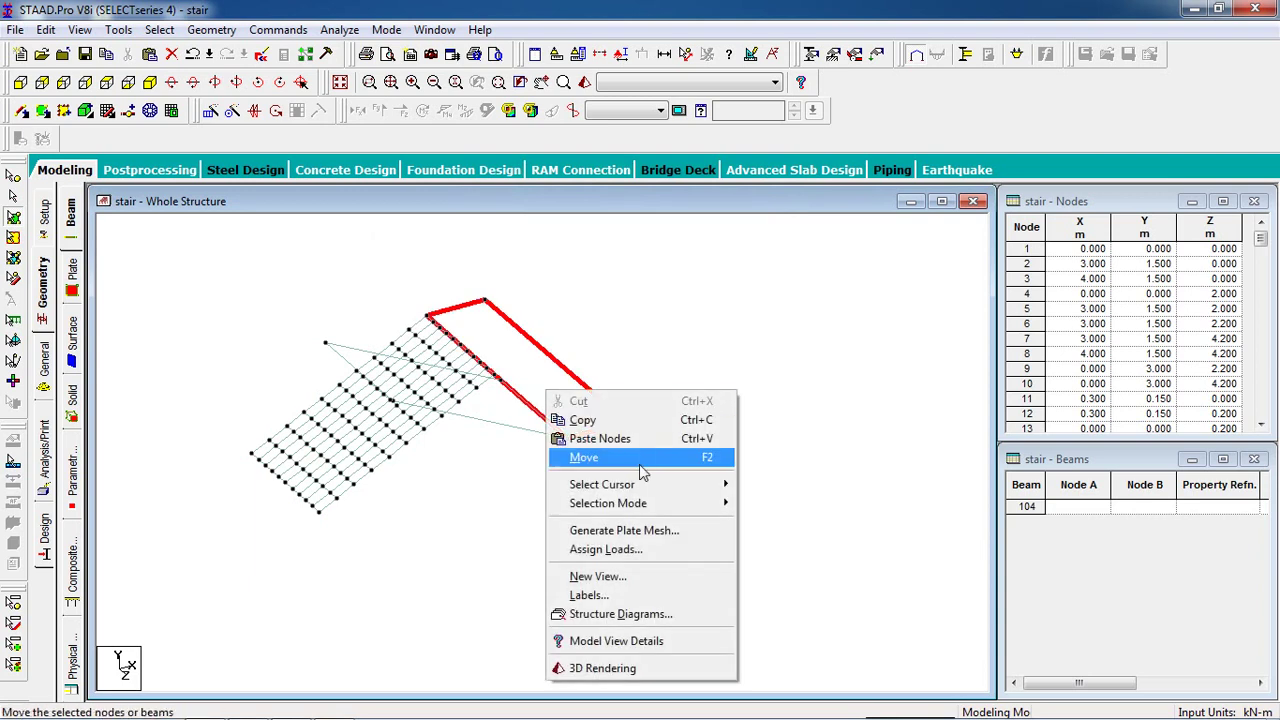
left_click(645, 533)
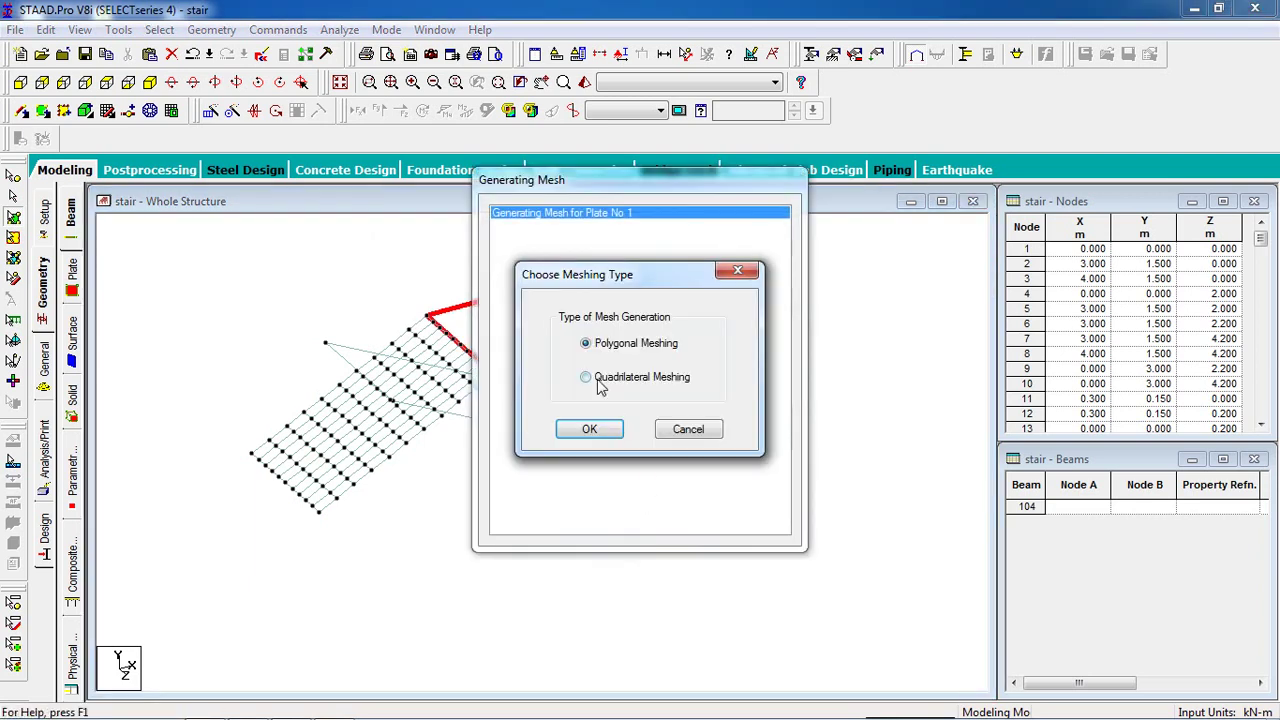
left_click(599, 383)
left_click(590, 429)
left_click(738, 451)
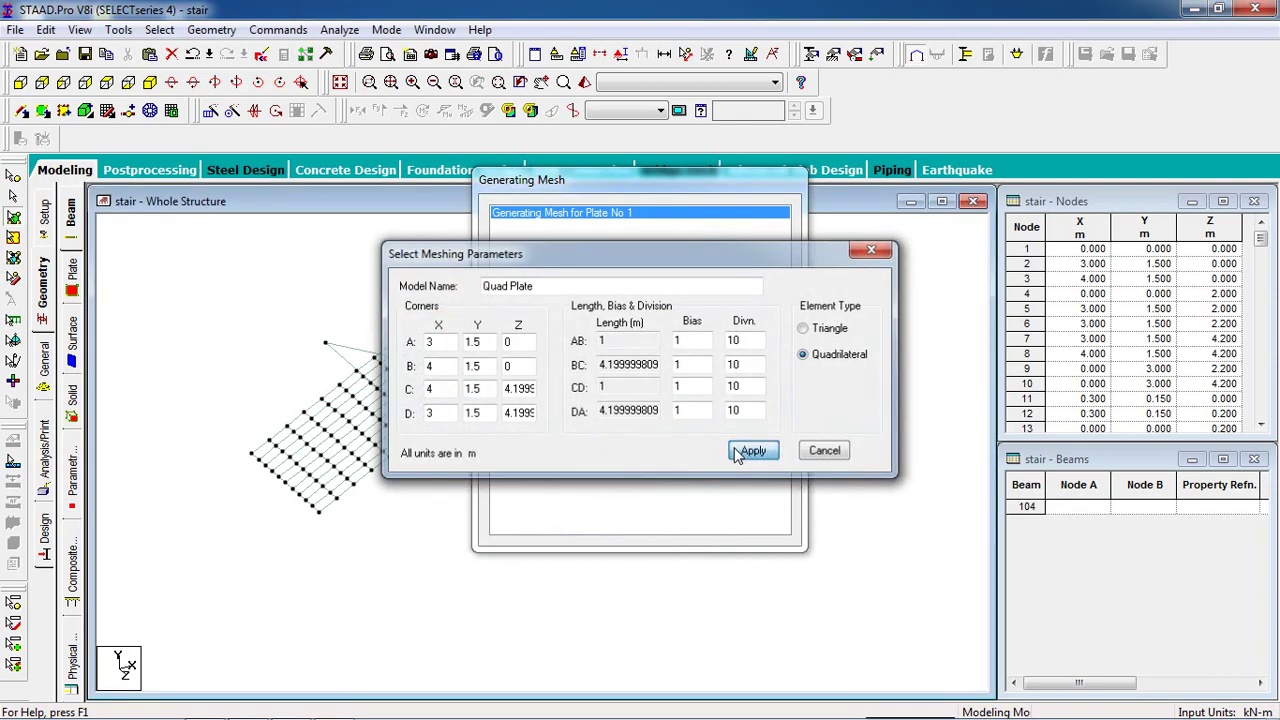
Mesh the upper flight plate using quadrilateral meshing with 10 divisions on every side
right_click(494, 409)
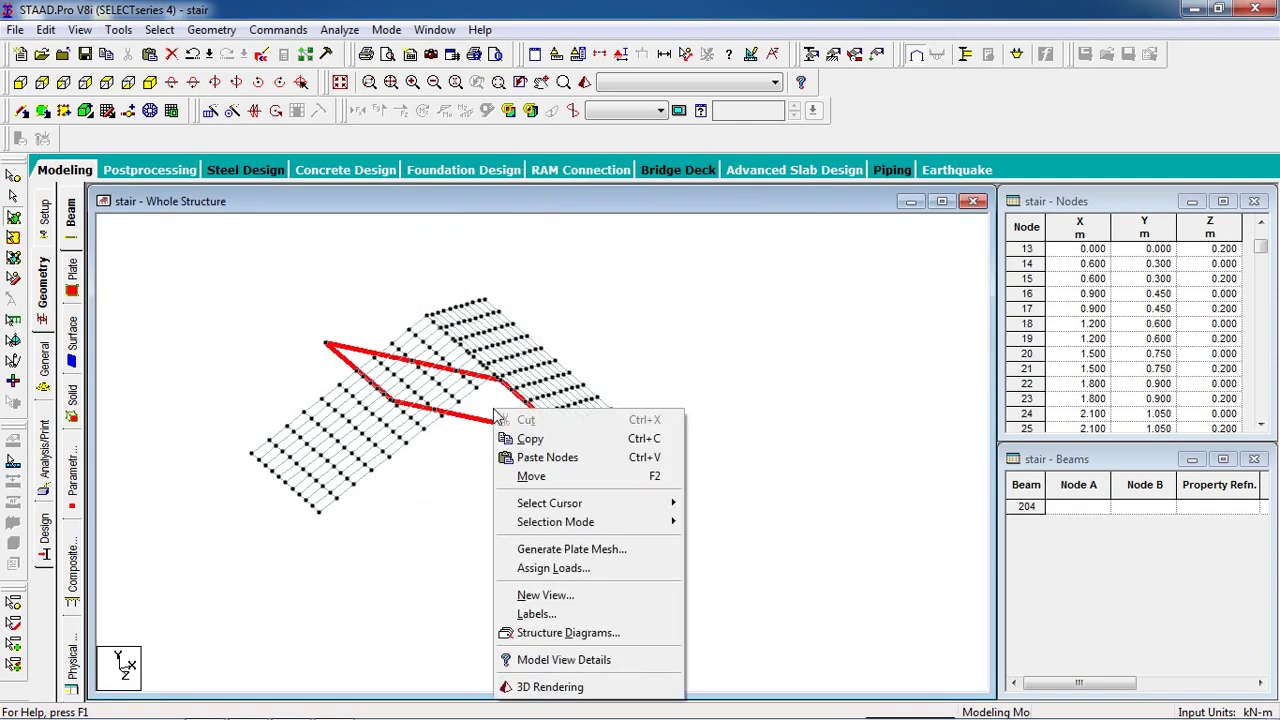
left_click(548, 552)
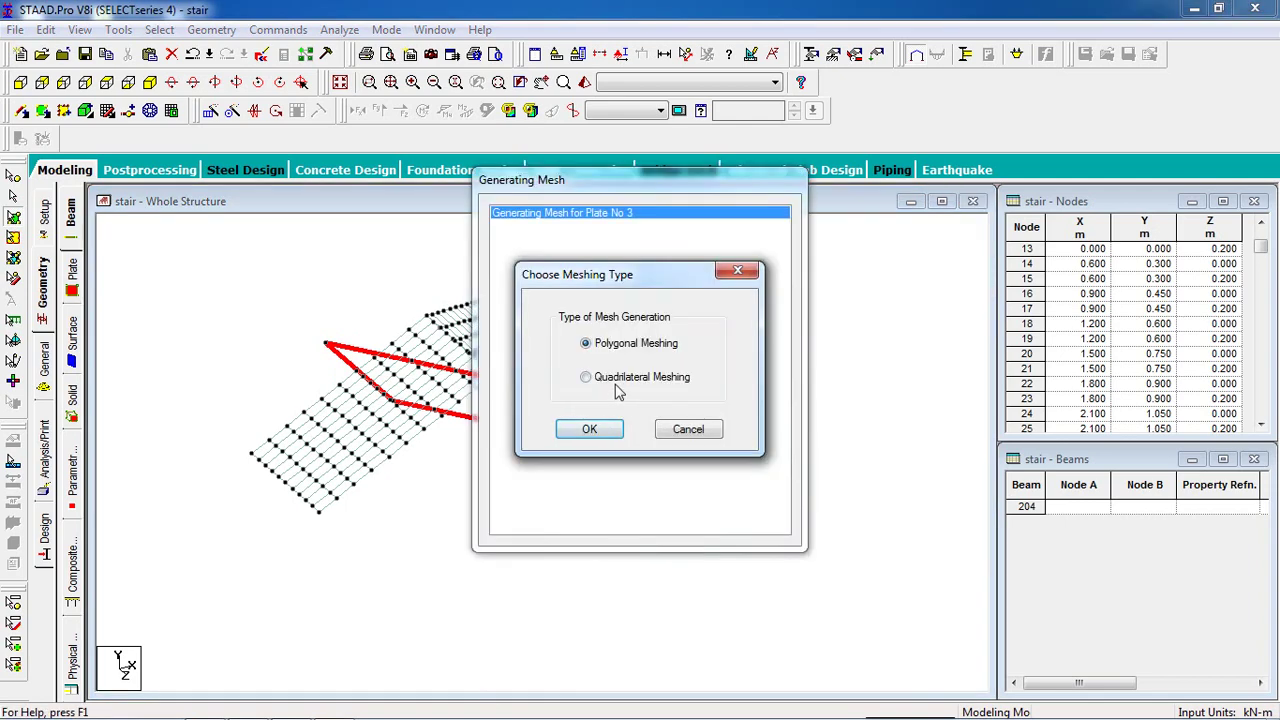
left_click(624, 384)
left_click(615, 431)
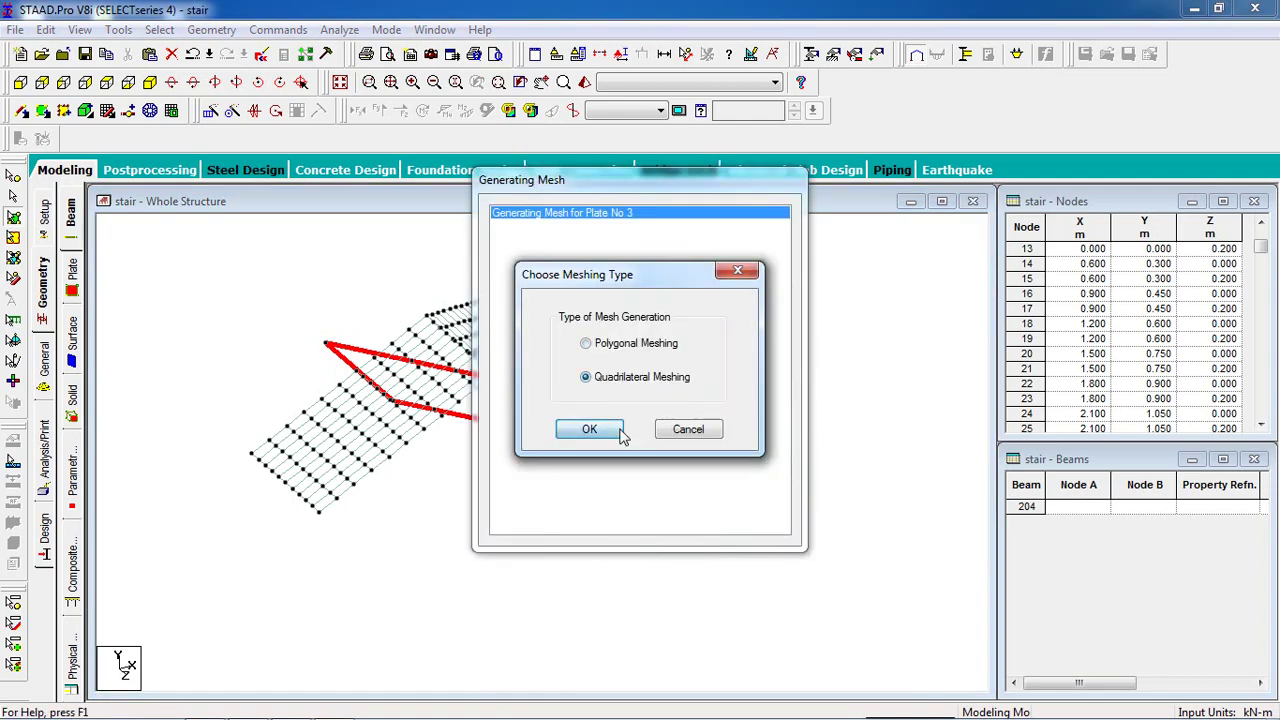
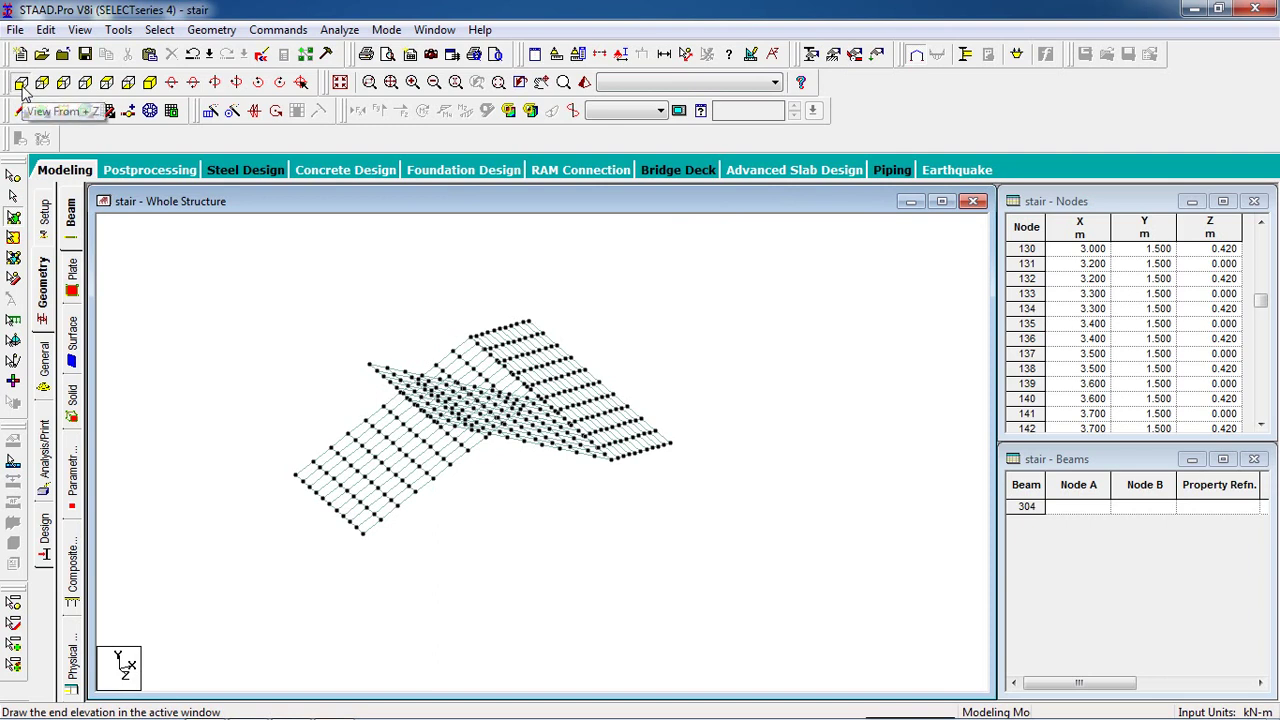
View the stair from +Z and create a fixed support definition
scroll(620, 460, "up", 2)
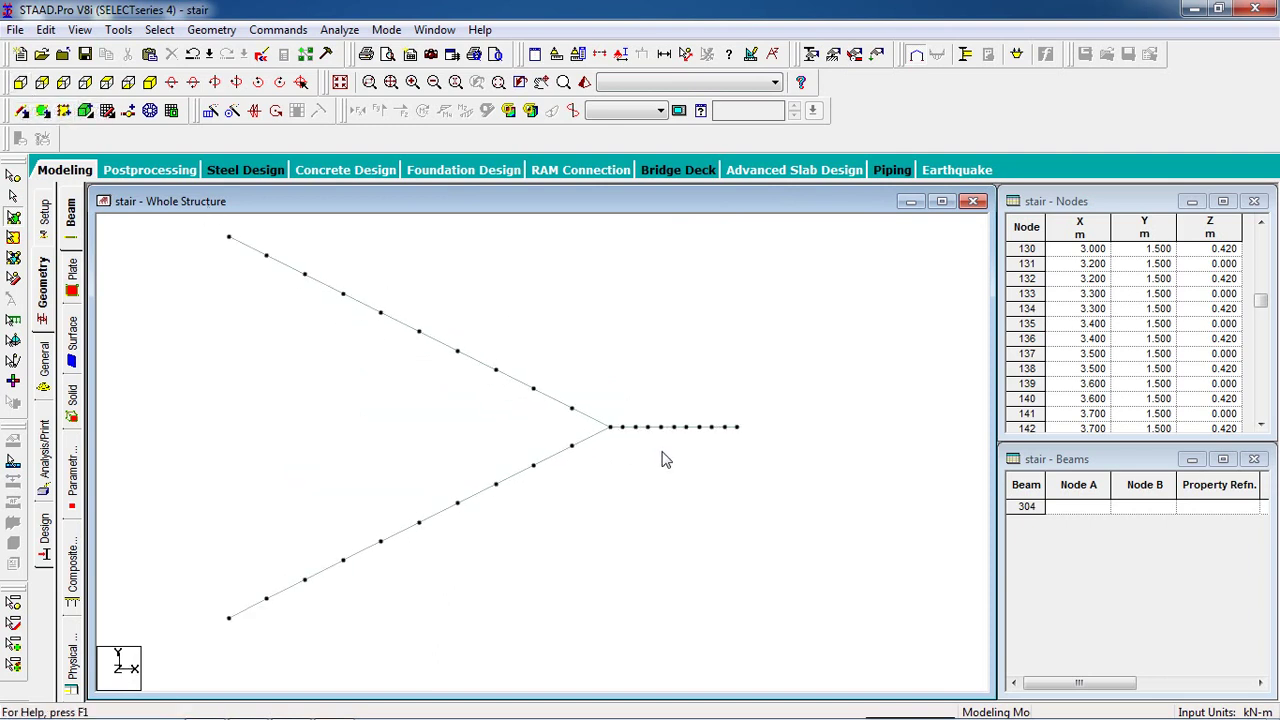
middle_click_drag(689, 500, 760, 514)
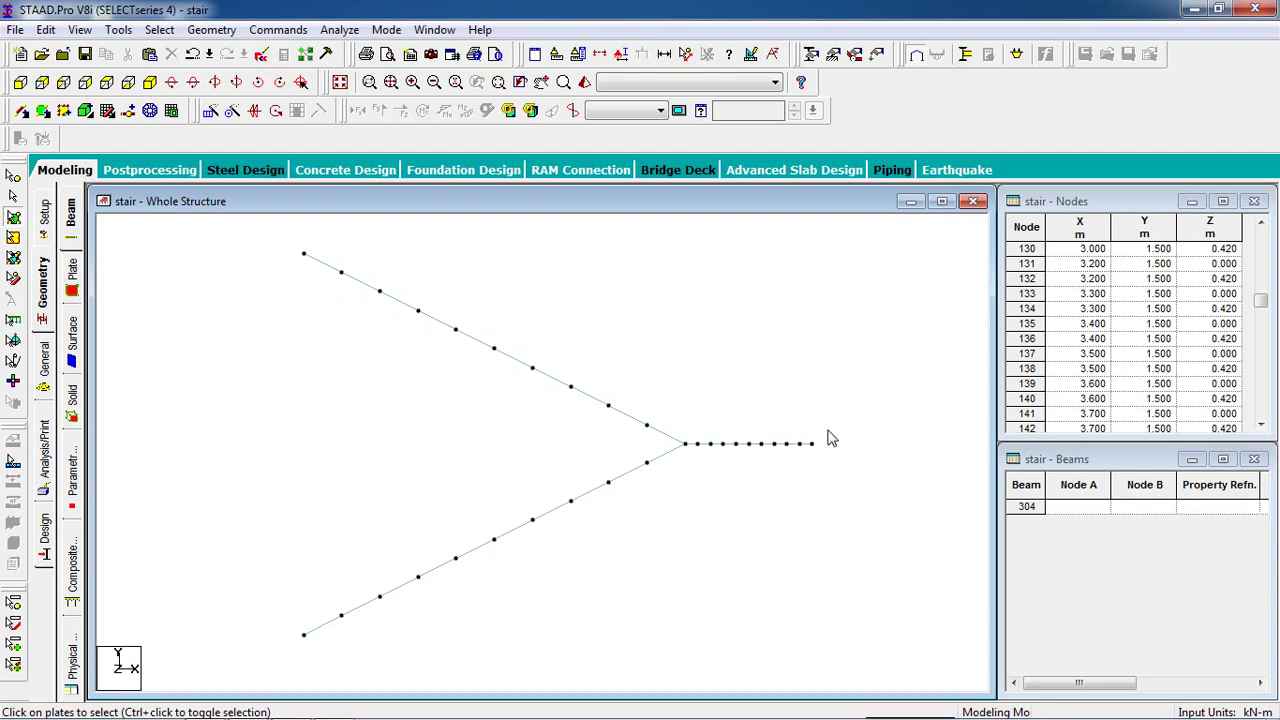
left_click(832, 54)
left_click_drag(150, 53, 1063, 124)
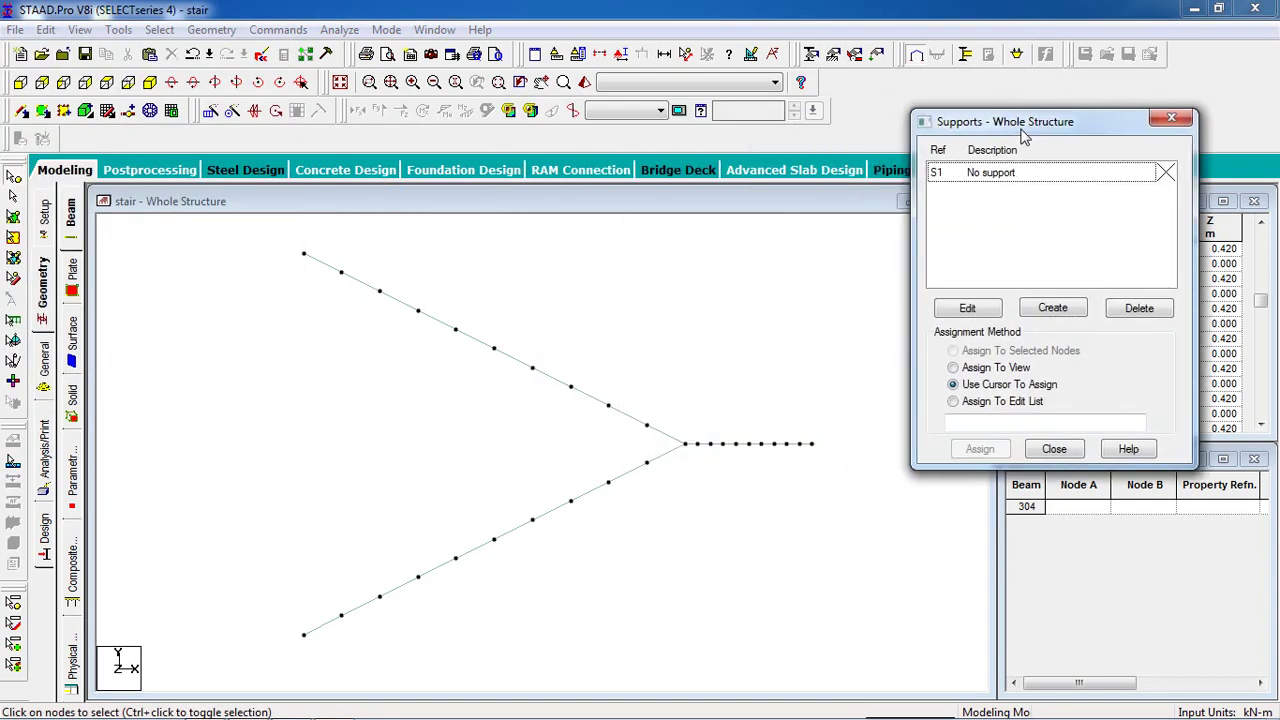
left_click(1036, 312)
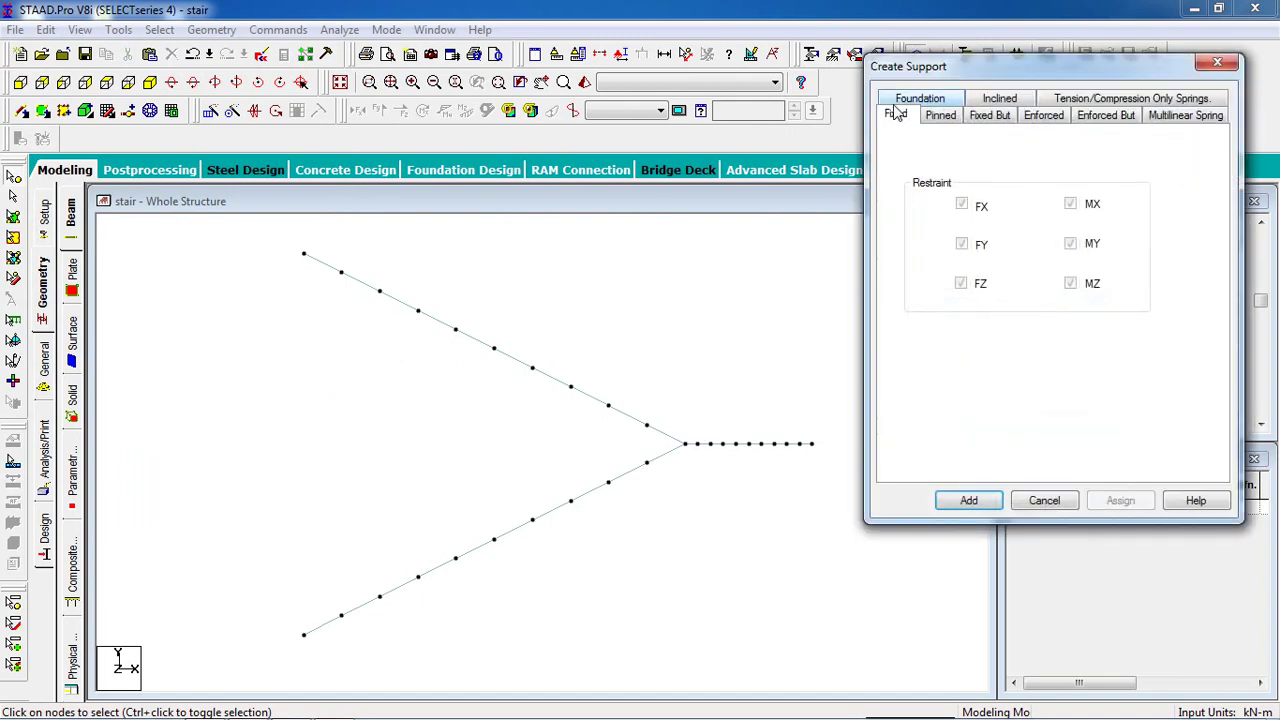
left_click(966, 500)
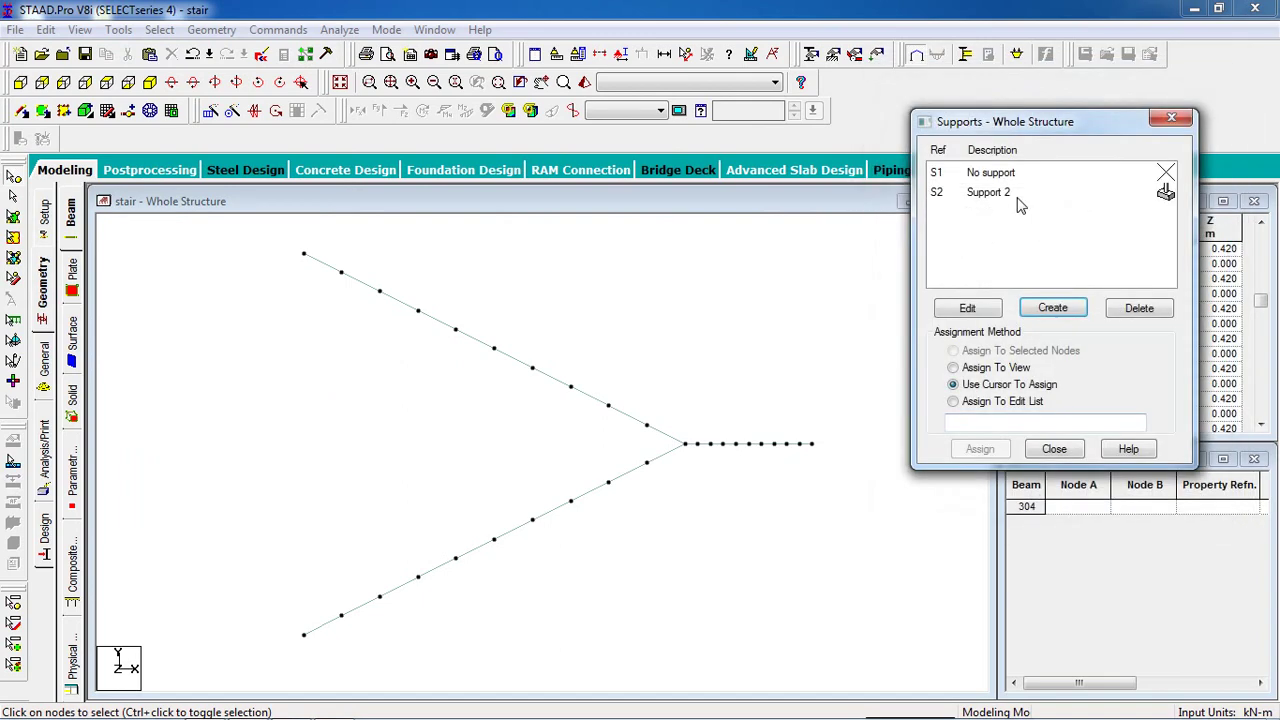
Assign the fixed support to all nodes along the landing's outer edge, the lower flight's ground edge and the upper flight's top edge
left_click(634, 363)
key("Right")
key("Right")
key("Right")
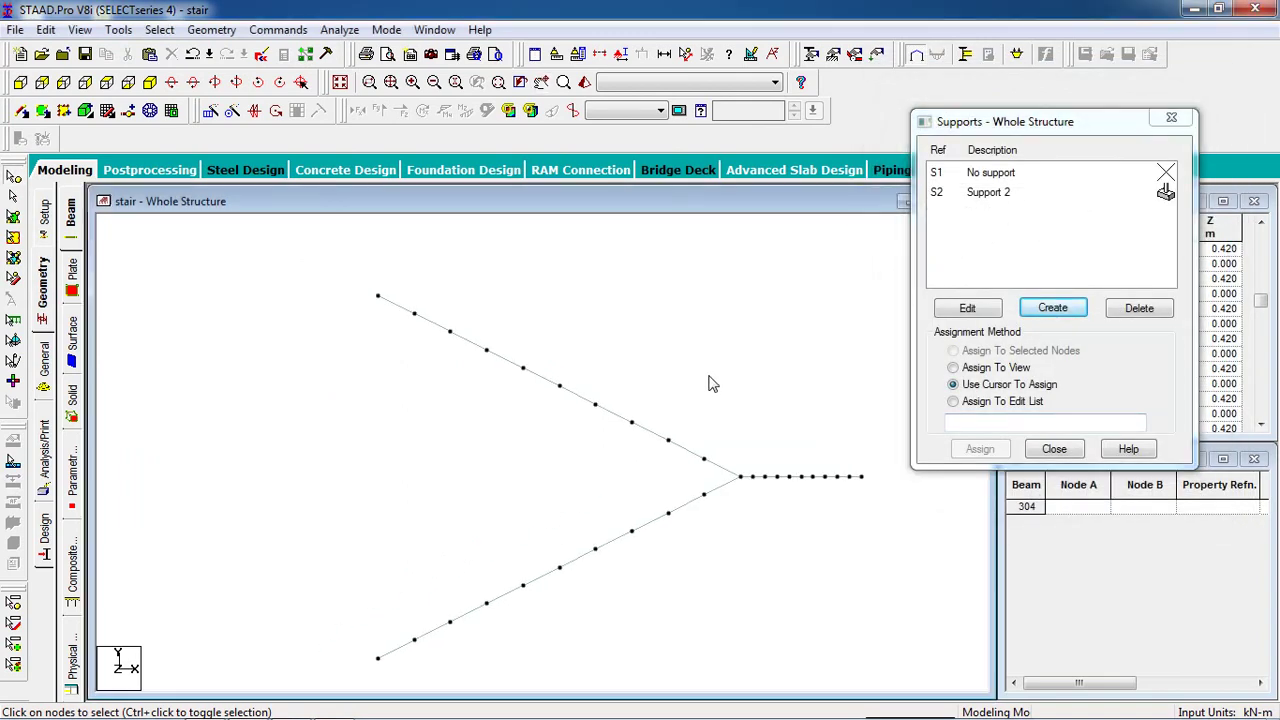
left_click(972, 194)
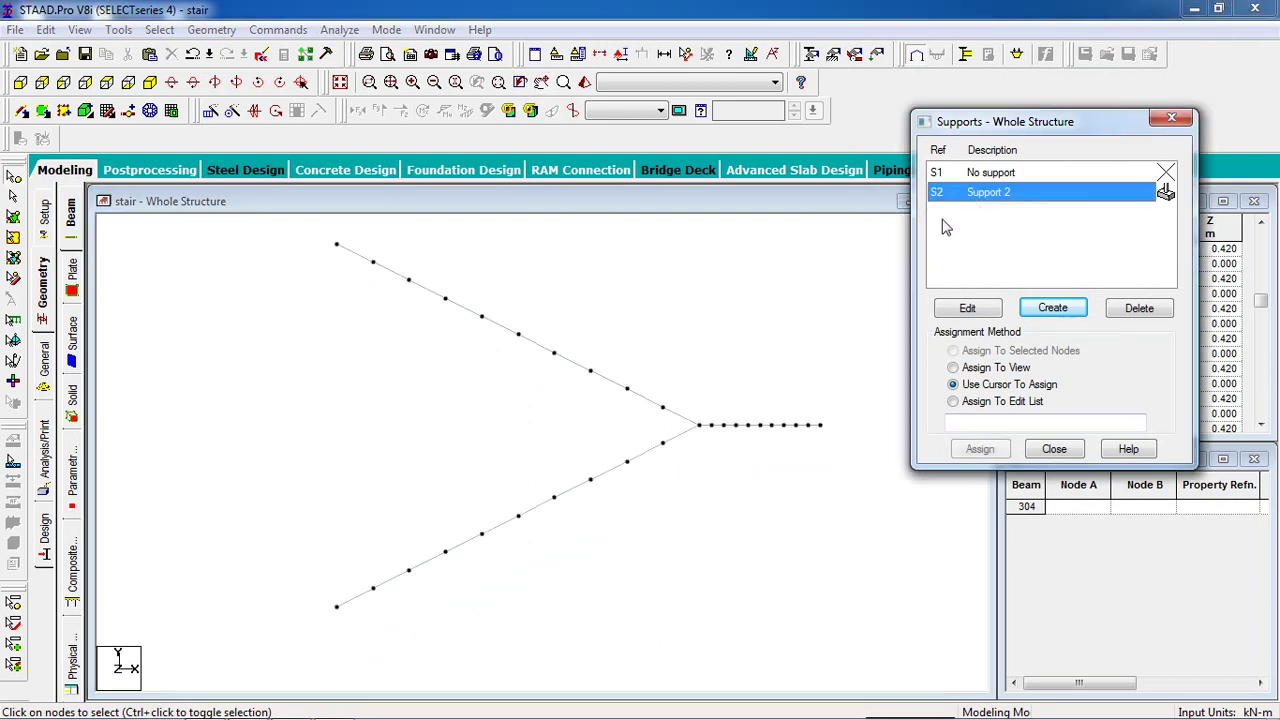
left_click_drag(857, 393, 822, 450)
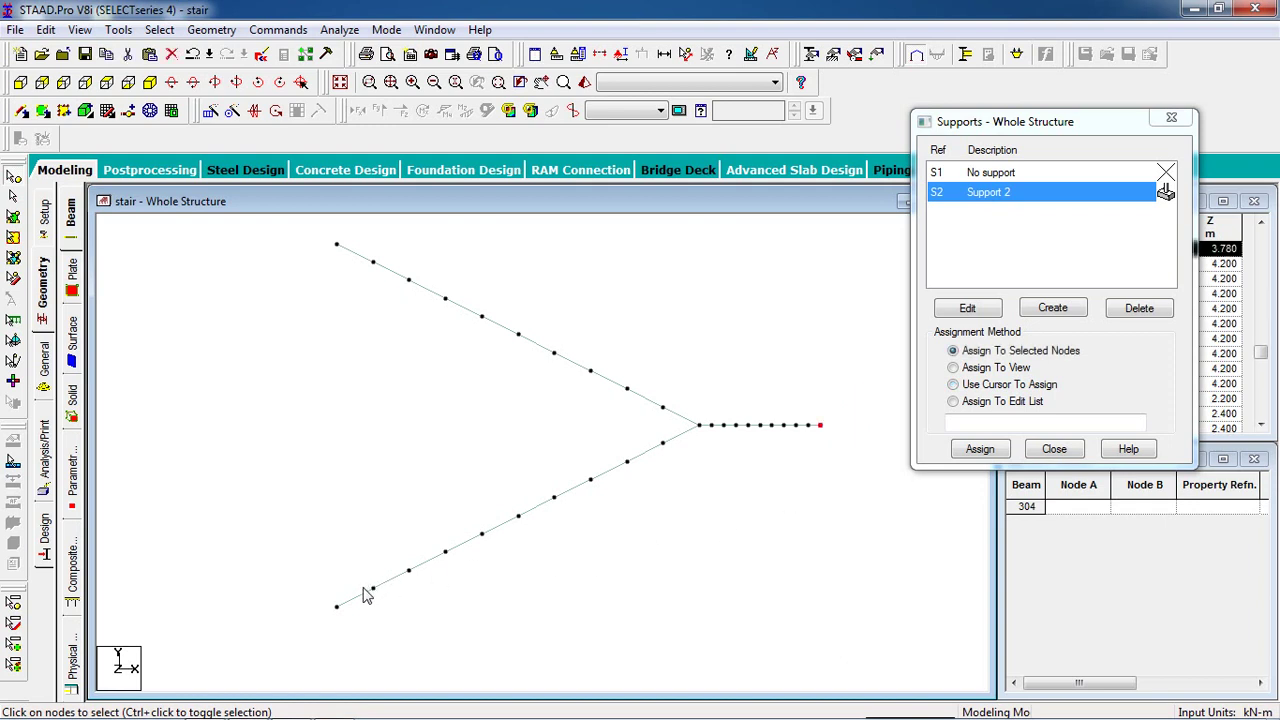
left_click_drag(355, 588, 318, 632, "ctrl")
left_click_drag(355, 238, 312, 280, "ctrl")
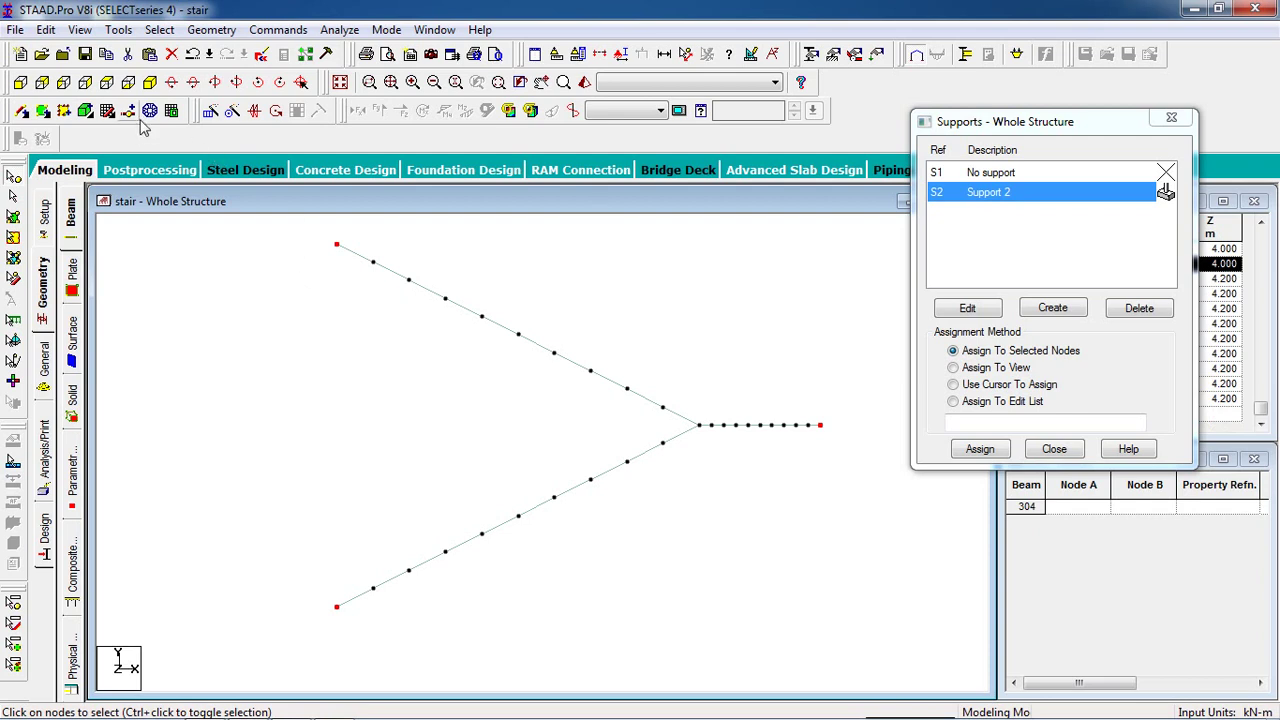
left_click(150, 84)
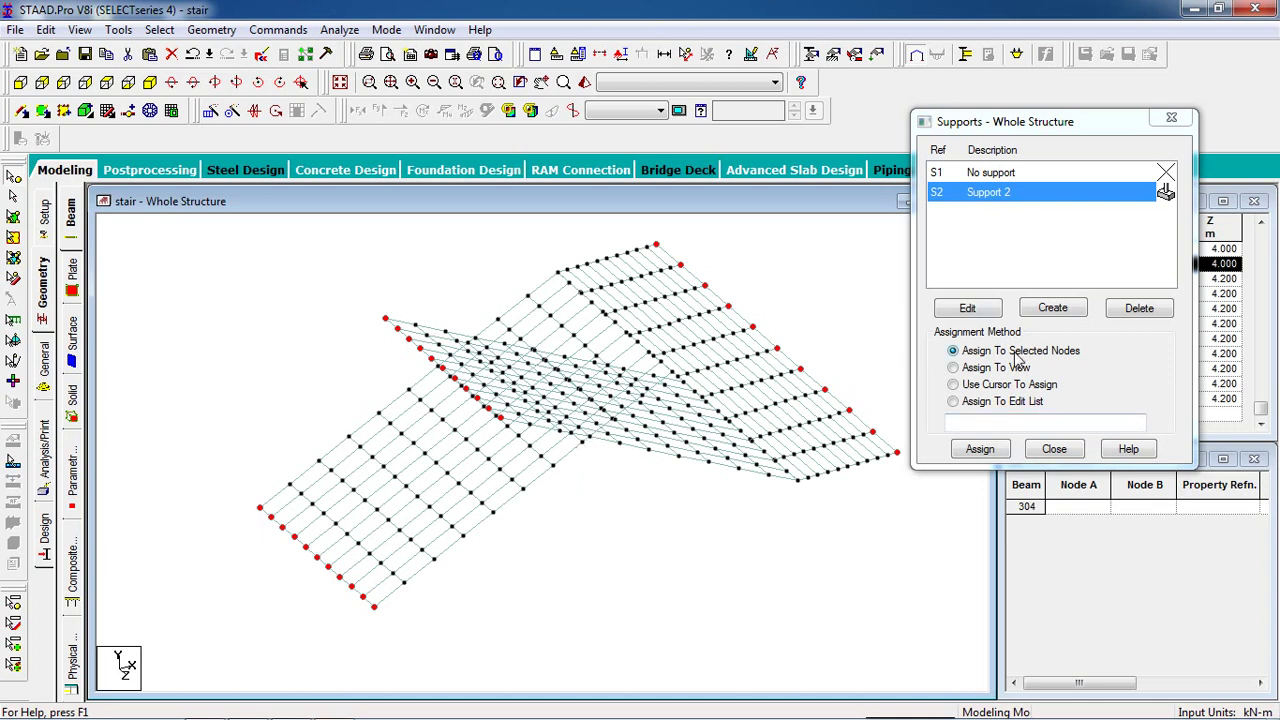
left_click(975, 450)
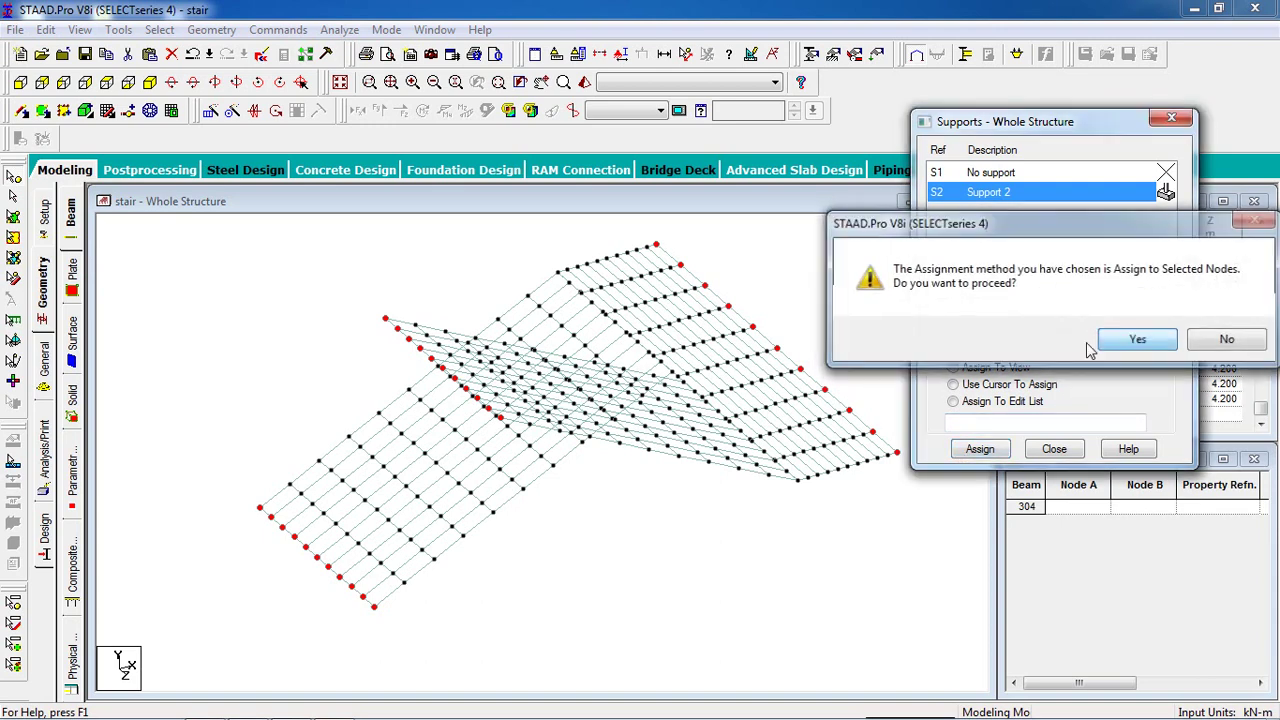
left_click(1157, 340)
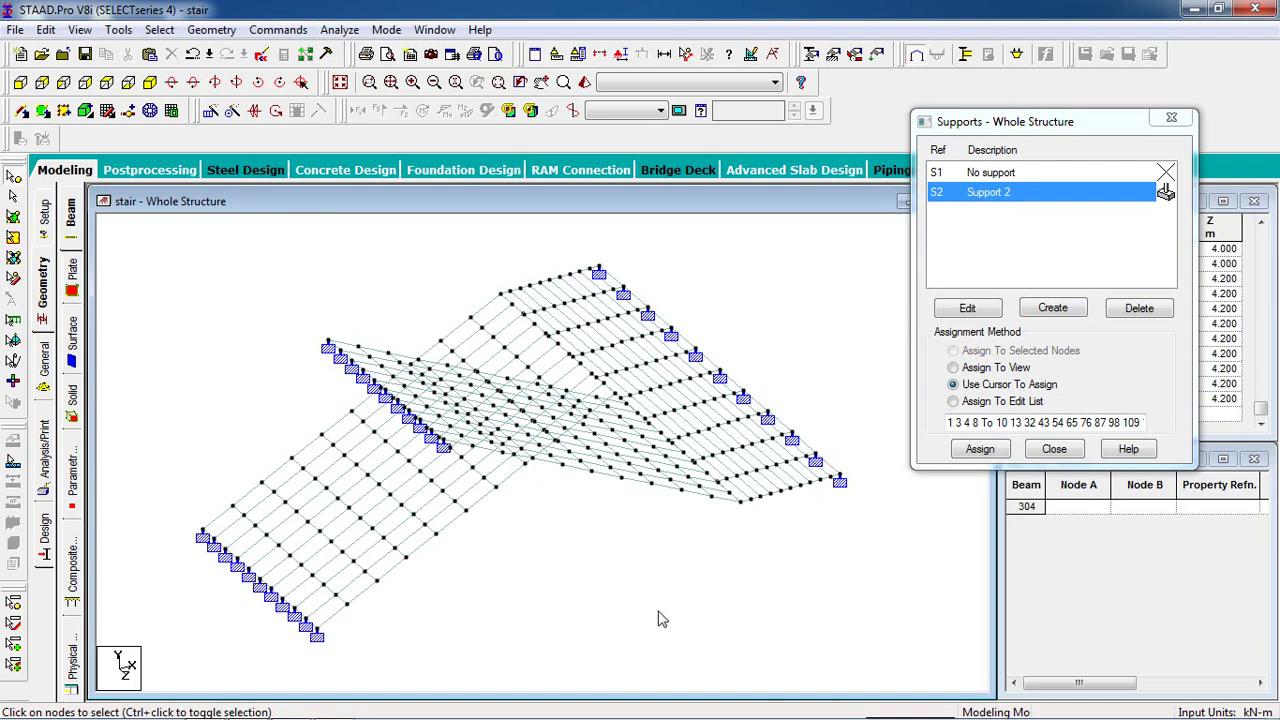
Add a concrete plate element thickness property of 0.2 m at all four nodes
middle_click_drag(647, 660, 622, 604)
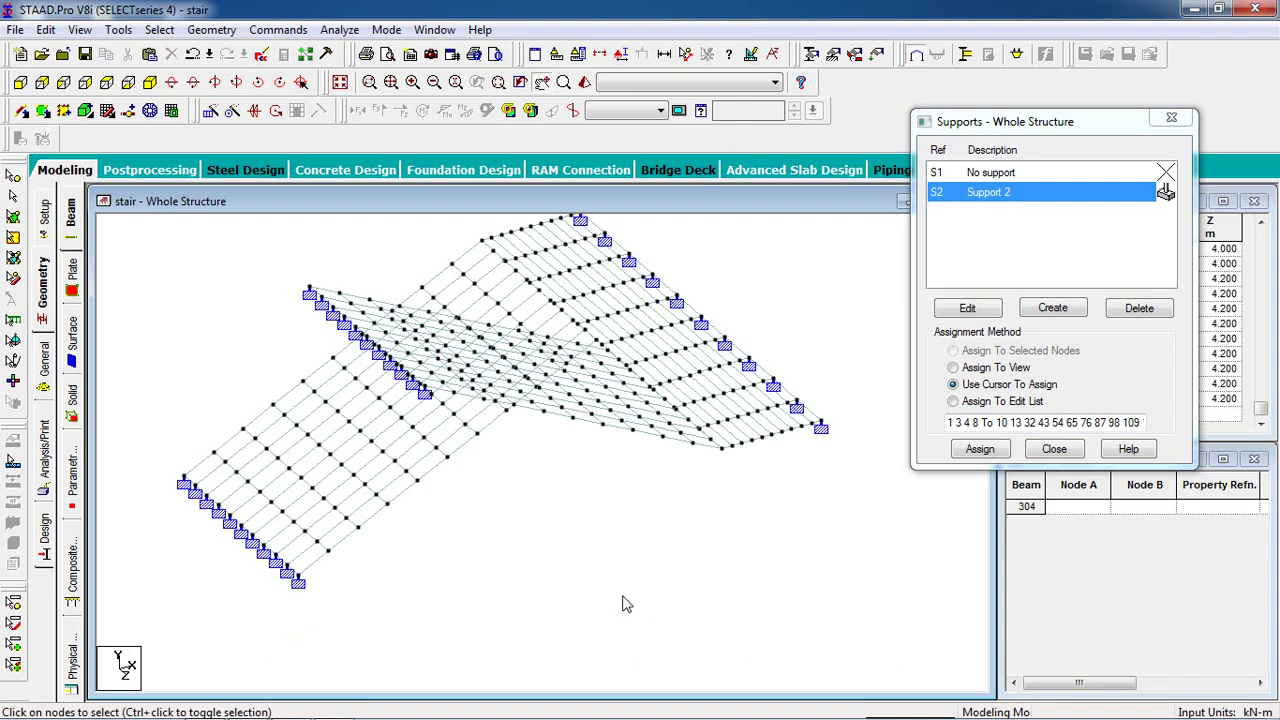
middle_click_drag(629, 506, 674, 517)
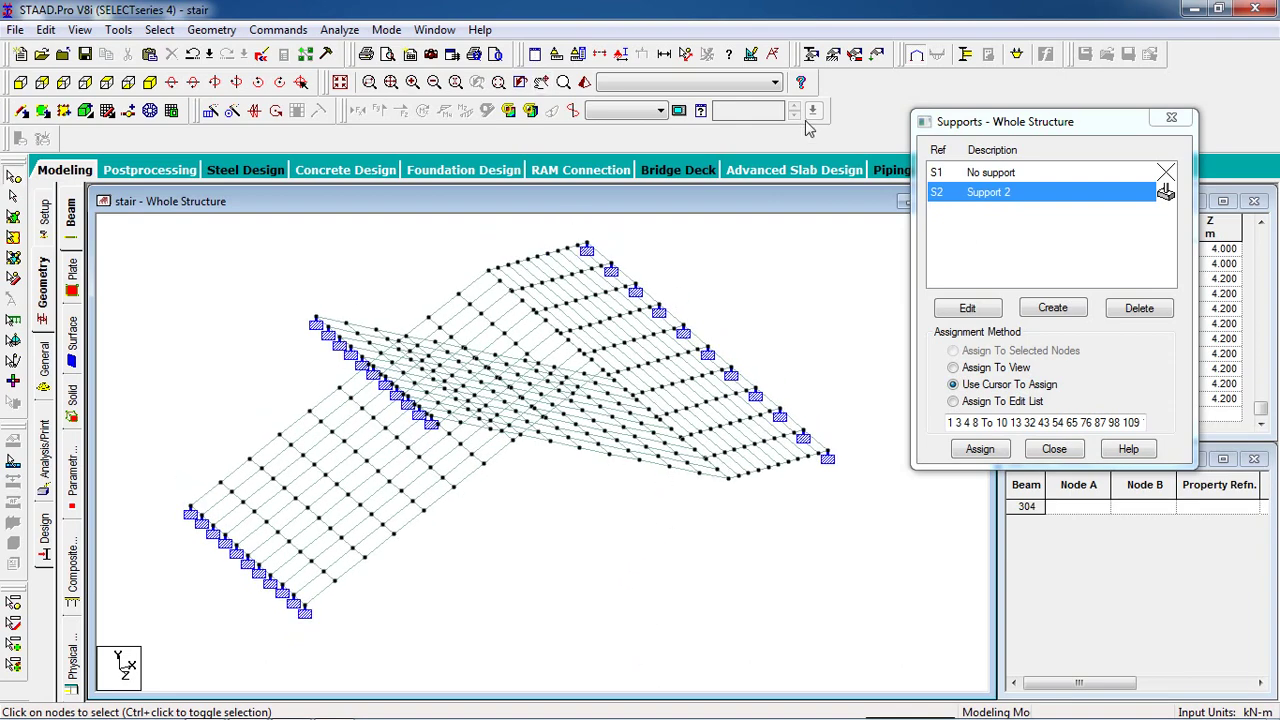
left_click(813, 54)
left_click_drag(172, 50, 1078, 140)
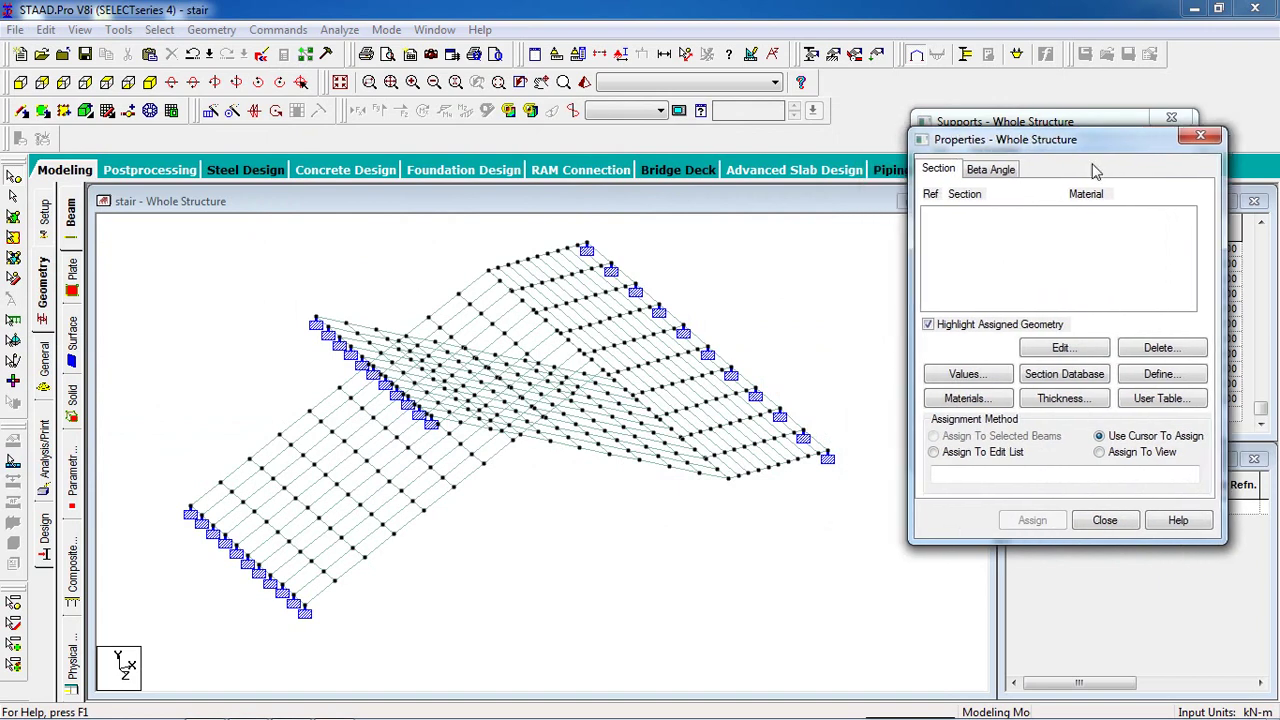
left_click(1060, 398)
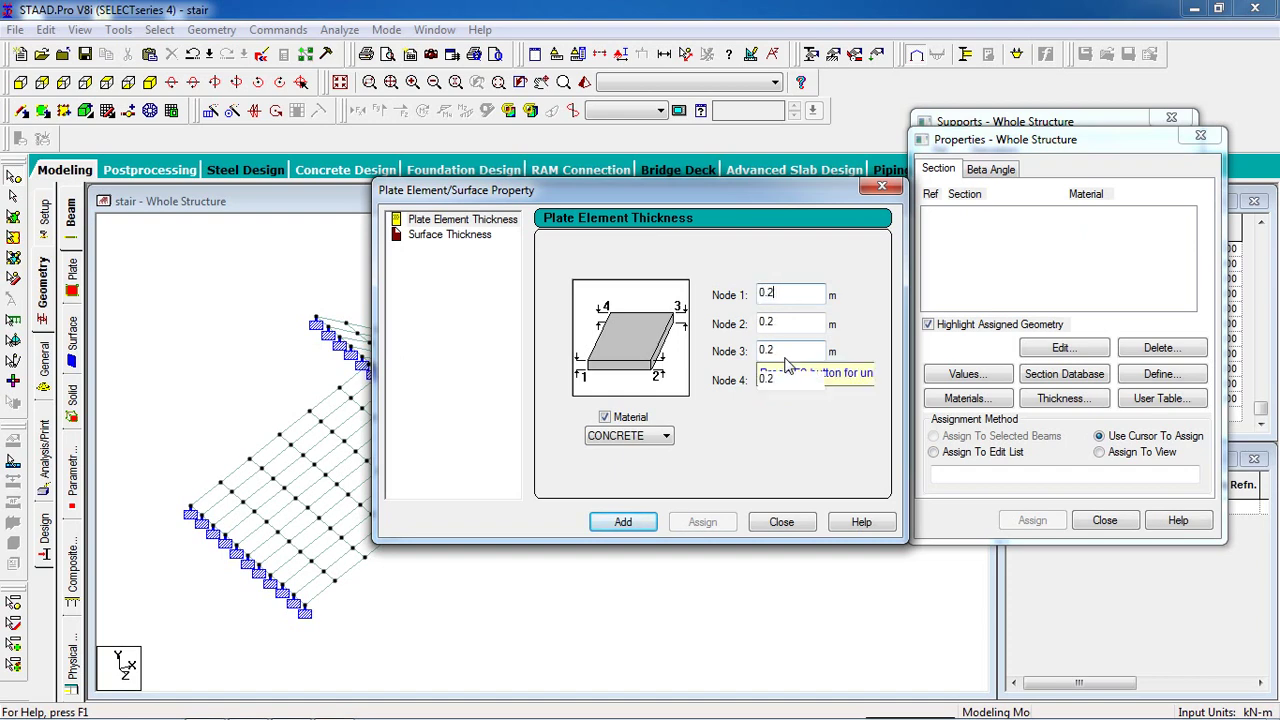
left_click(637, 526)
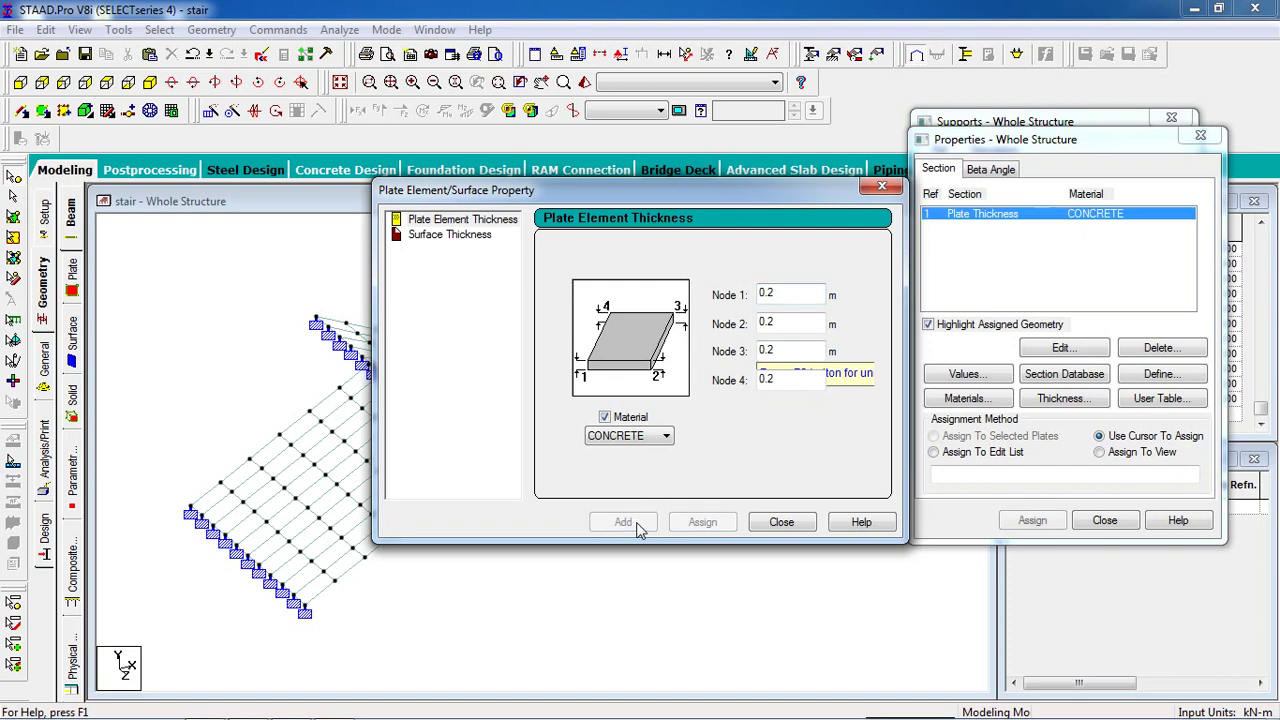
left_click(781, 522)
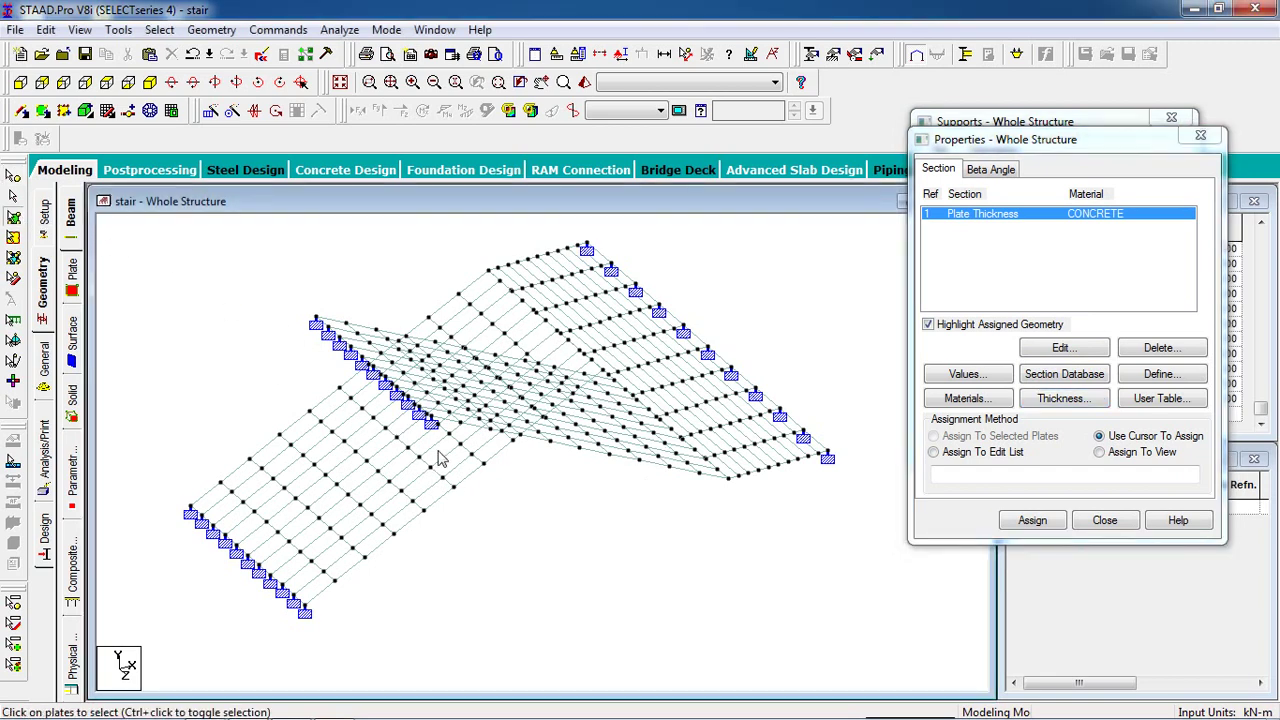
Assign the concrete plate thickness to all plates in the view
scroll(437, 443, "down", 2)
key("ctrl+a")
left_click(282, 626)
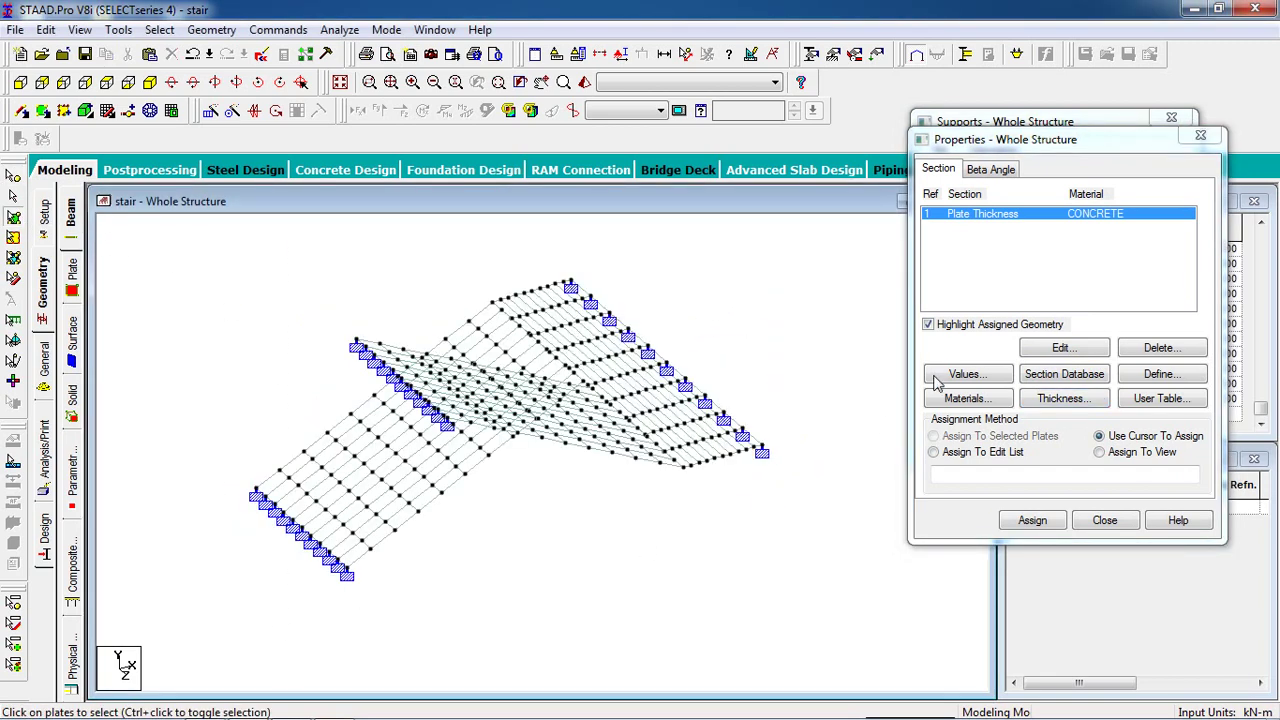
left_click(1118, 453)
left_click(1032, 520)
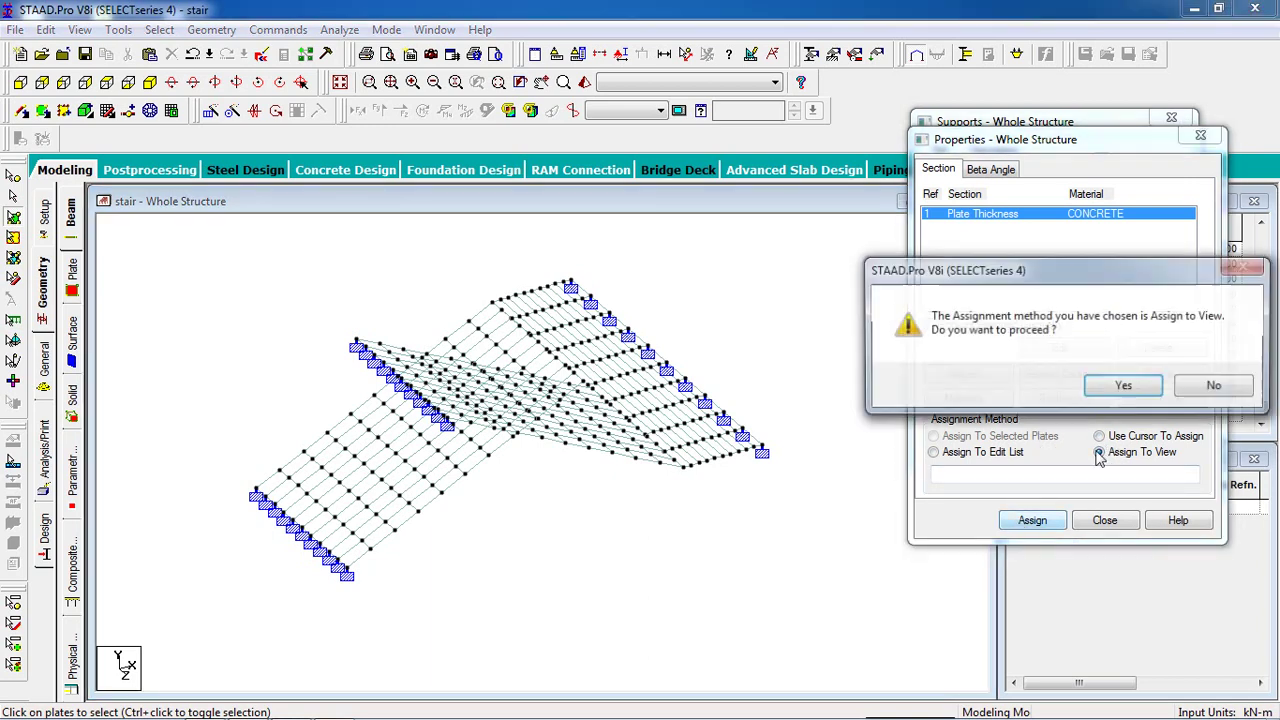
left_click(1120, 392)
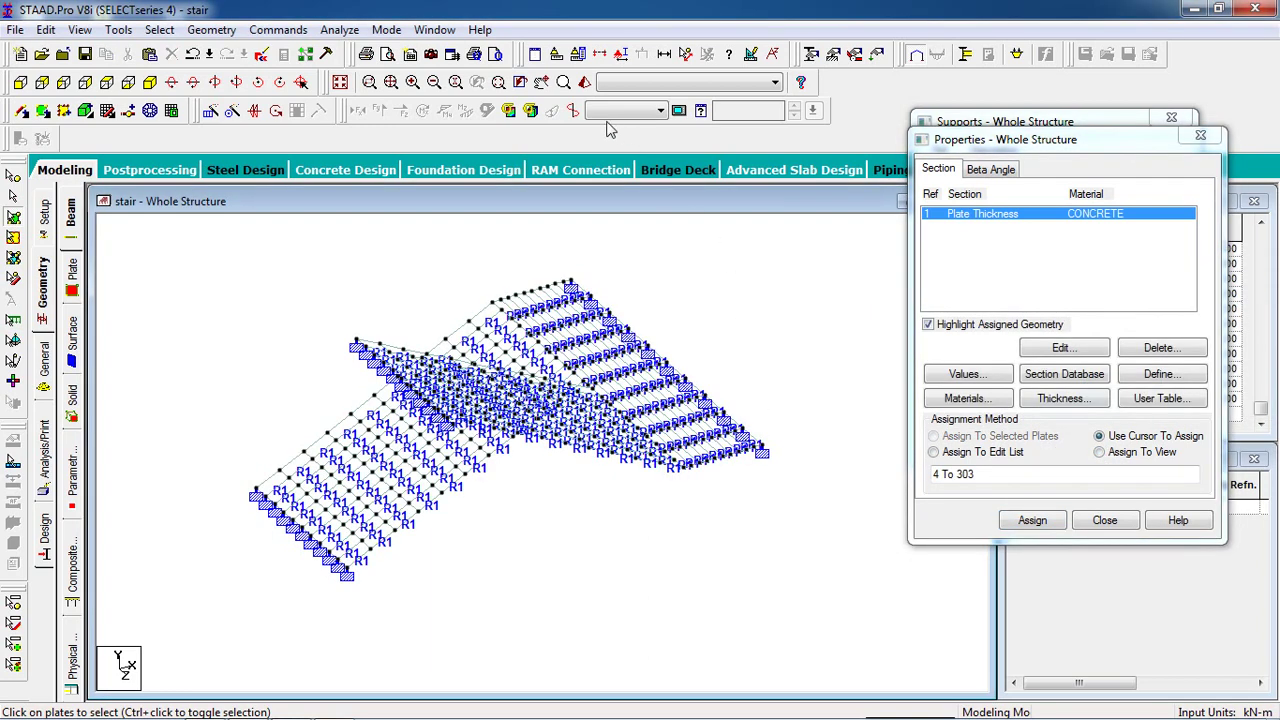
Open the 3D rendered view and rotate the stair to inspect its thickness and shape
left_click(584, 82)
left_click_drag(603, 409, 768, 492)
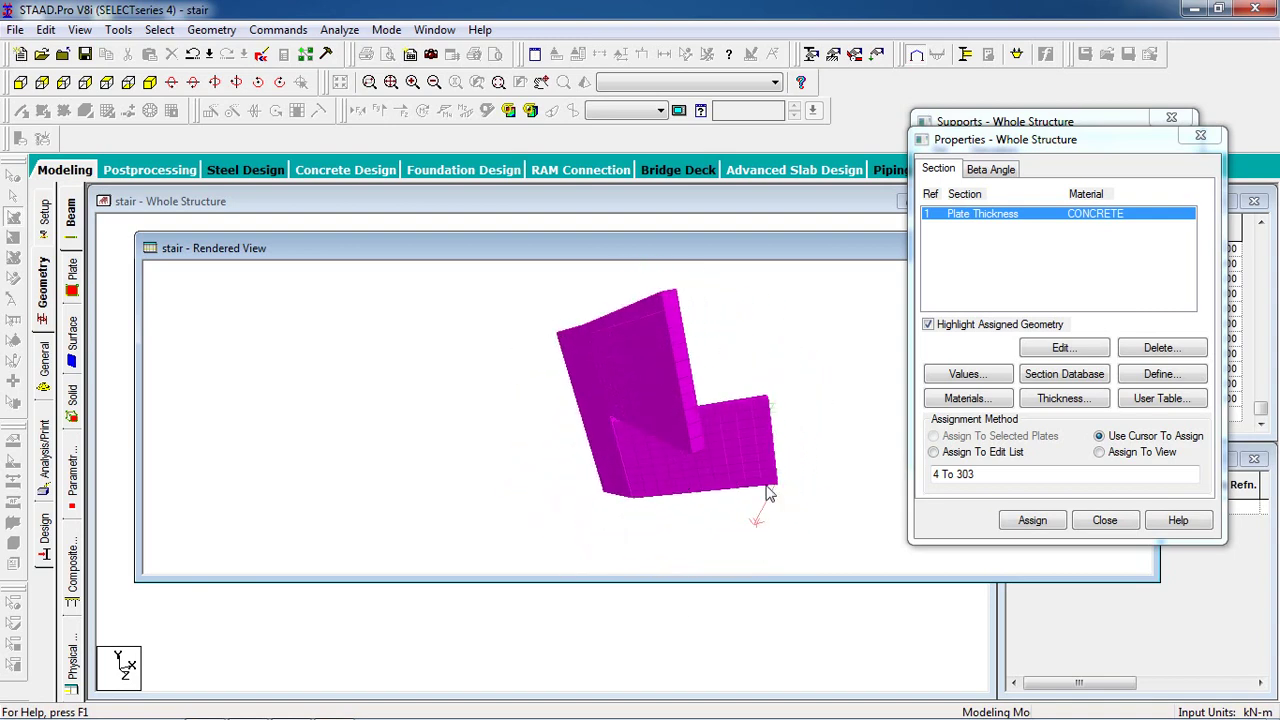
Rotate the rendered stair to inspect the landing and both flights from other sides, and close the rendered view
left_click_drag(594, 429, 661, 428)
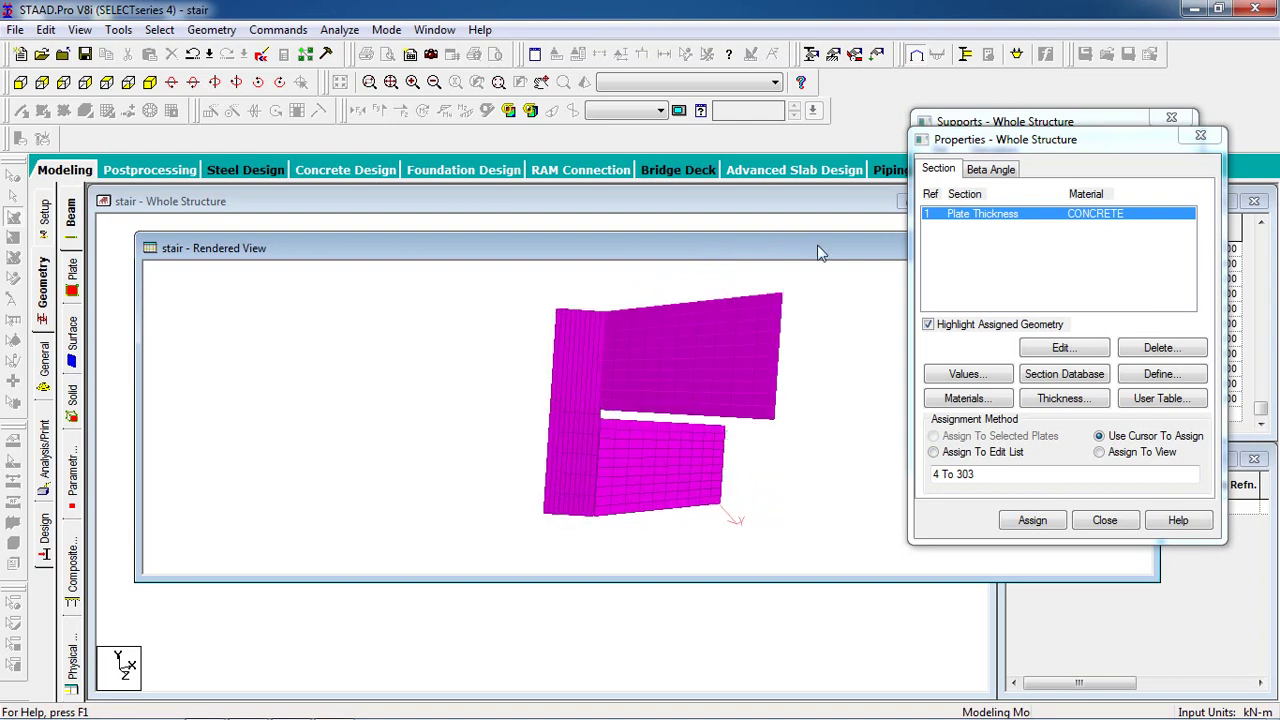
left_click_drag(817, 252, 566, 277)
left_click(887, 279)
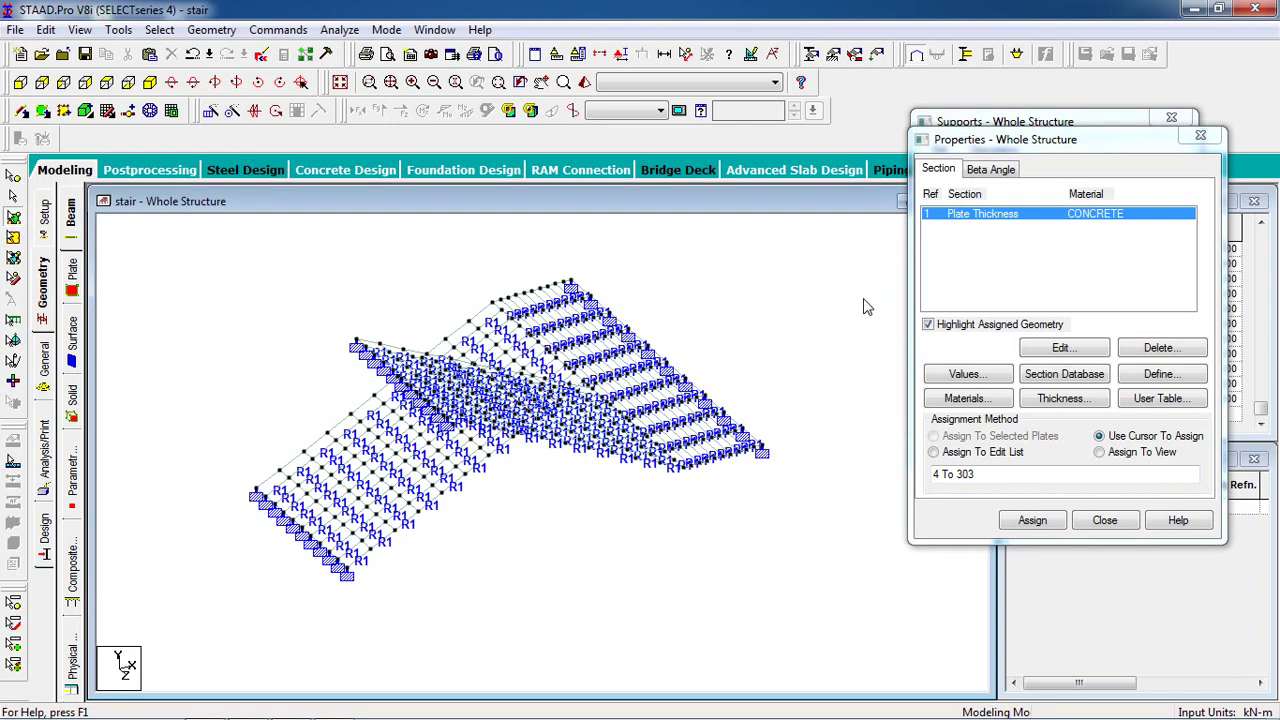
Add primary load case 1 with loading type Dead and the title "Dead"
left_click(877, 54)
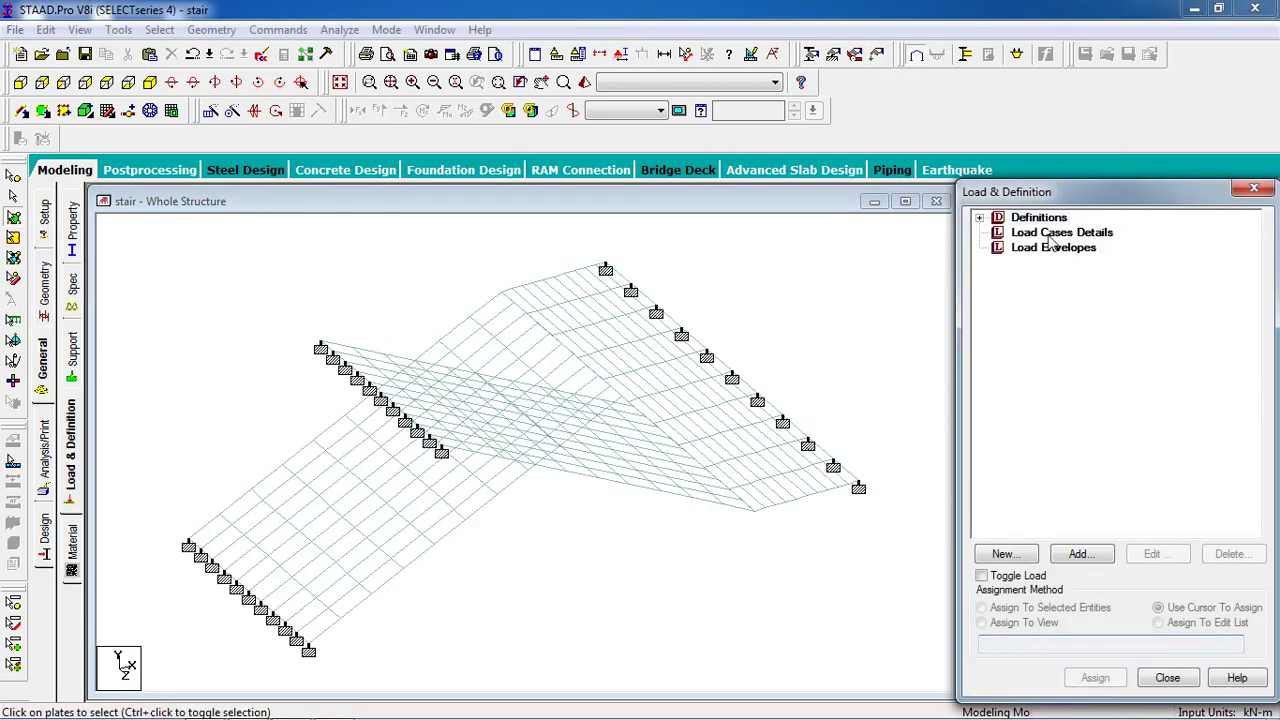
left_click(1050, 236)
left_click(1080, 554)
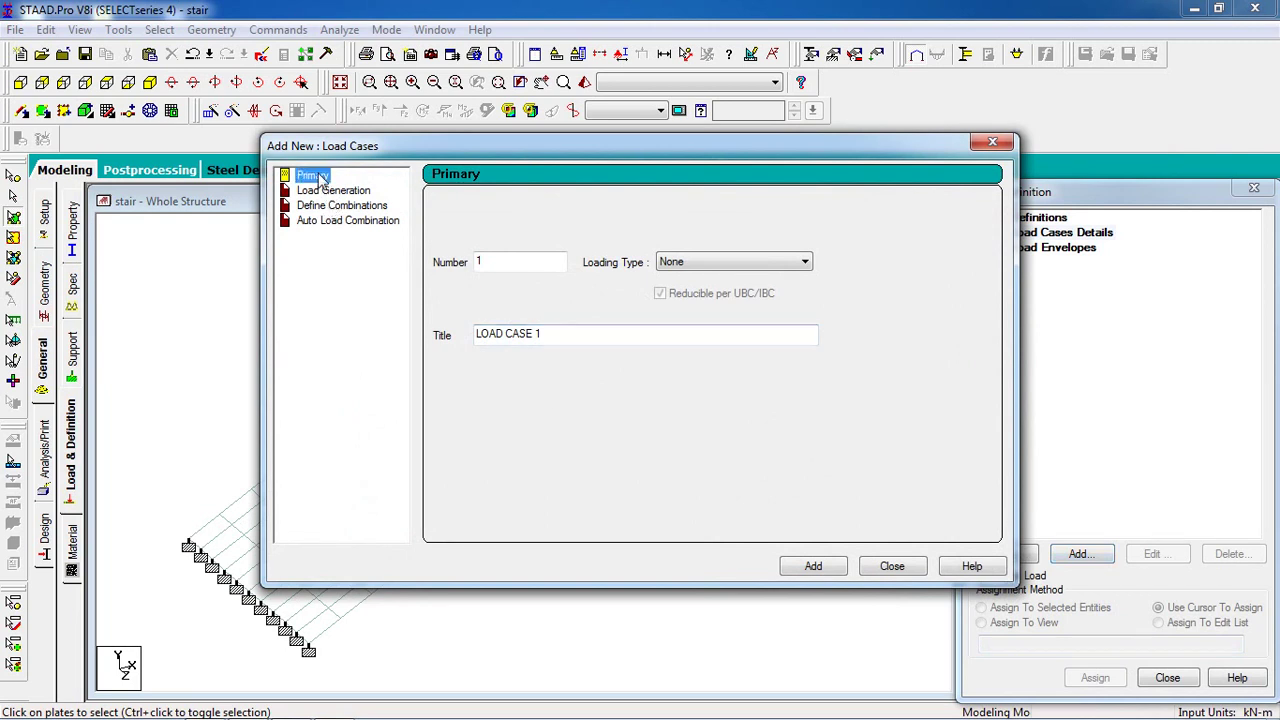
left_click(662, 262)
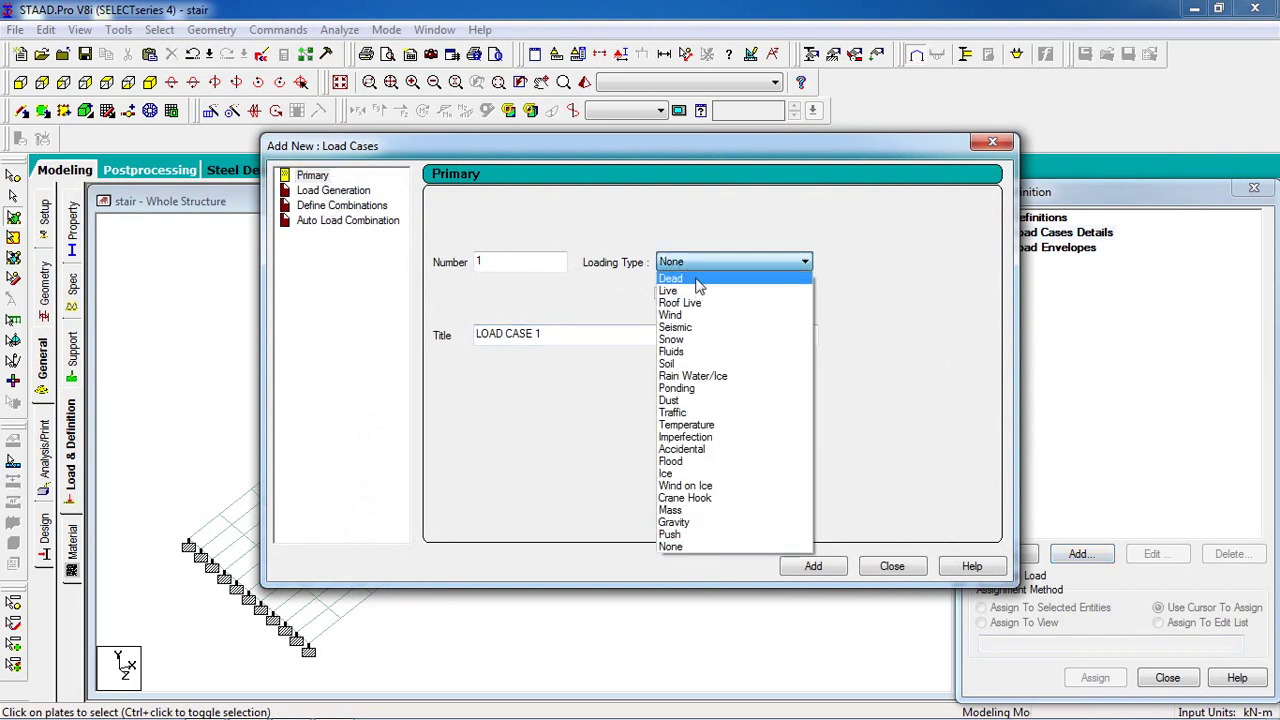
left_click(670, 279)
left_click_drag(614, 338, 428, 345)
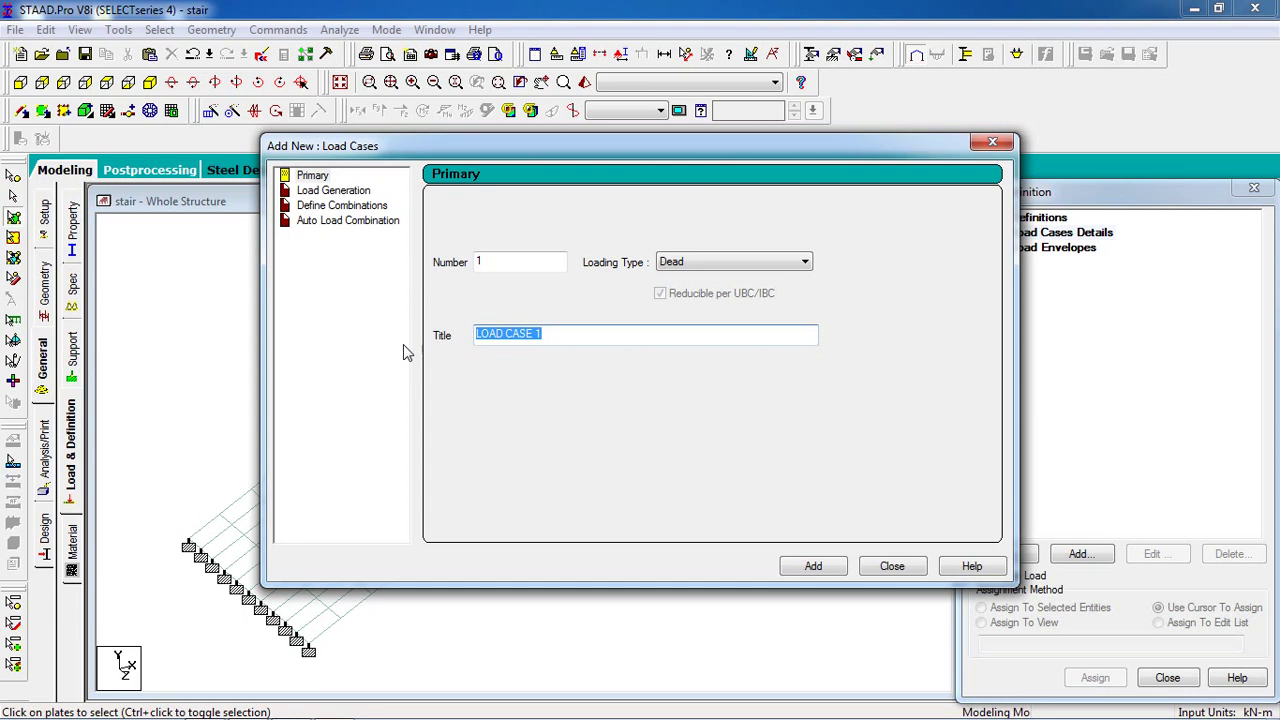
type("DEad")
key("BackSpace")
key("BackSpace")
key("BackSpace")
type("ead")
left_click(806, 566)
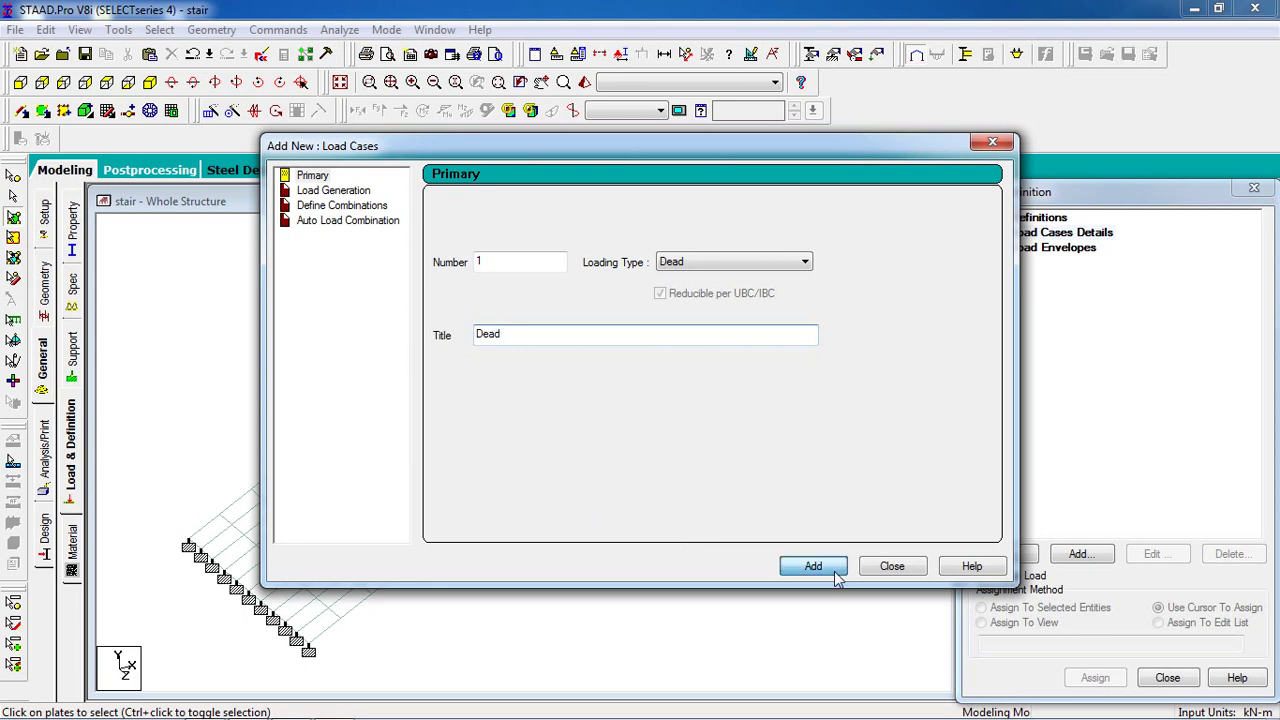
Add primary load case 2 with loading type Live and the title "LIve", and finish adding load cases
left_click(670, 260)
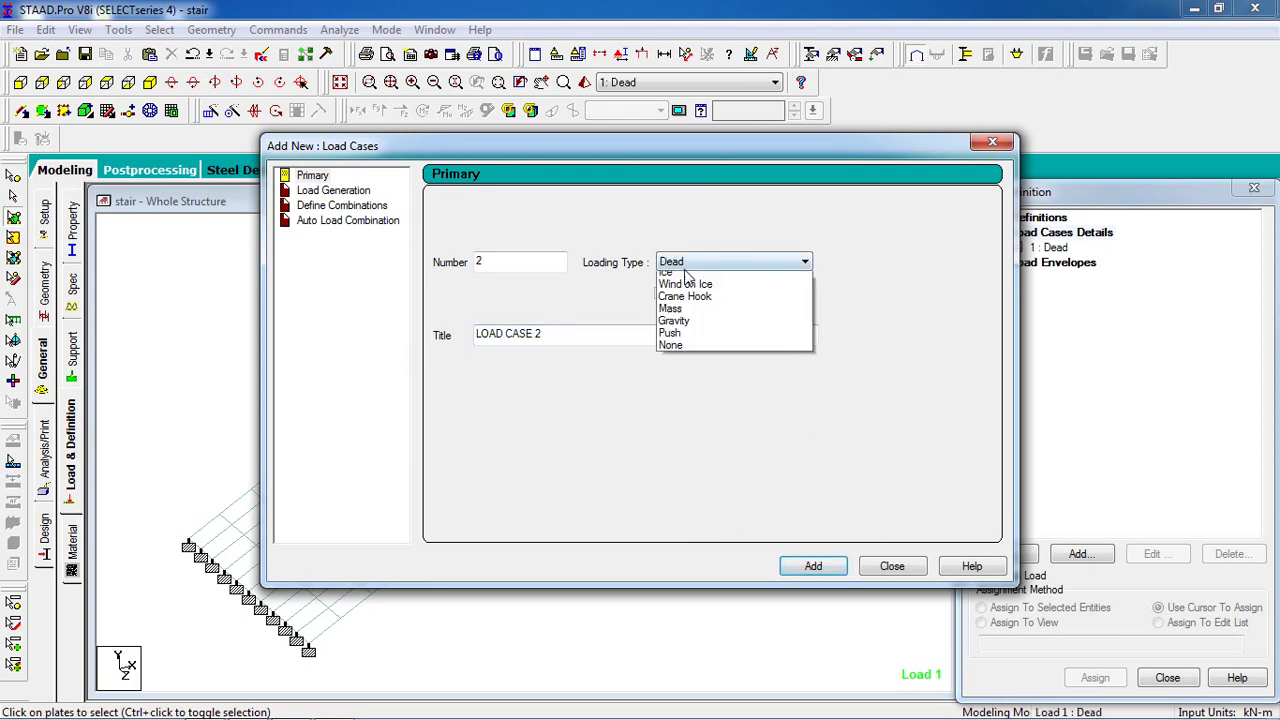
left_click(690, 288)
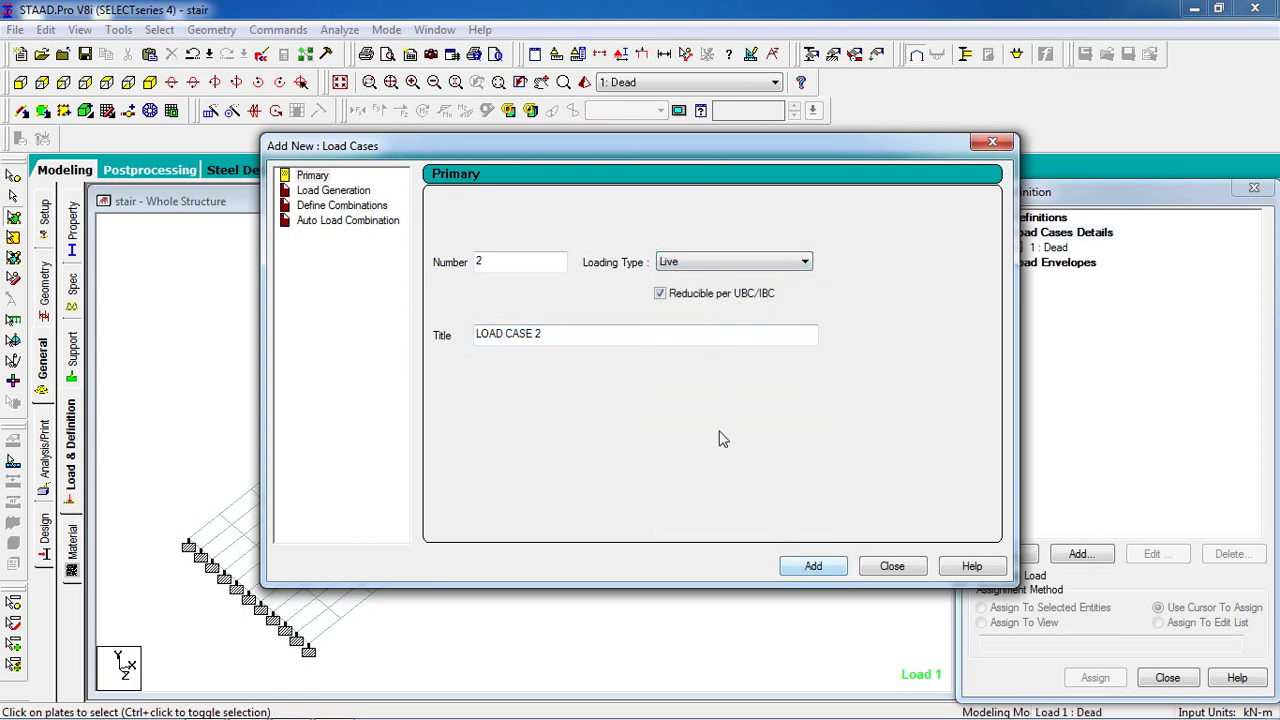
left_click_drag(618, 340, 420, 343)
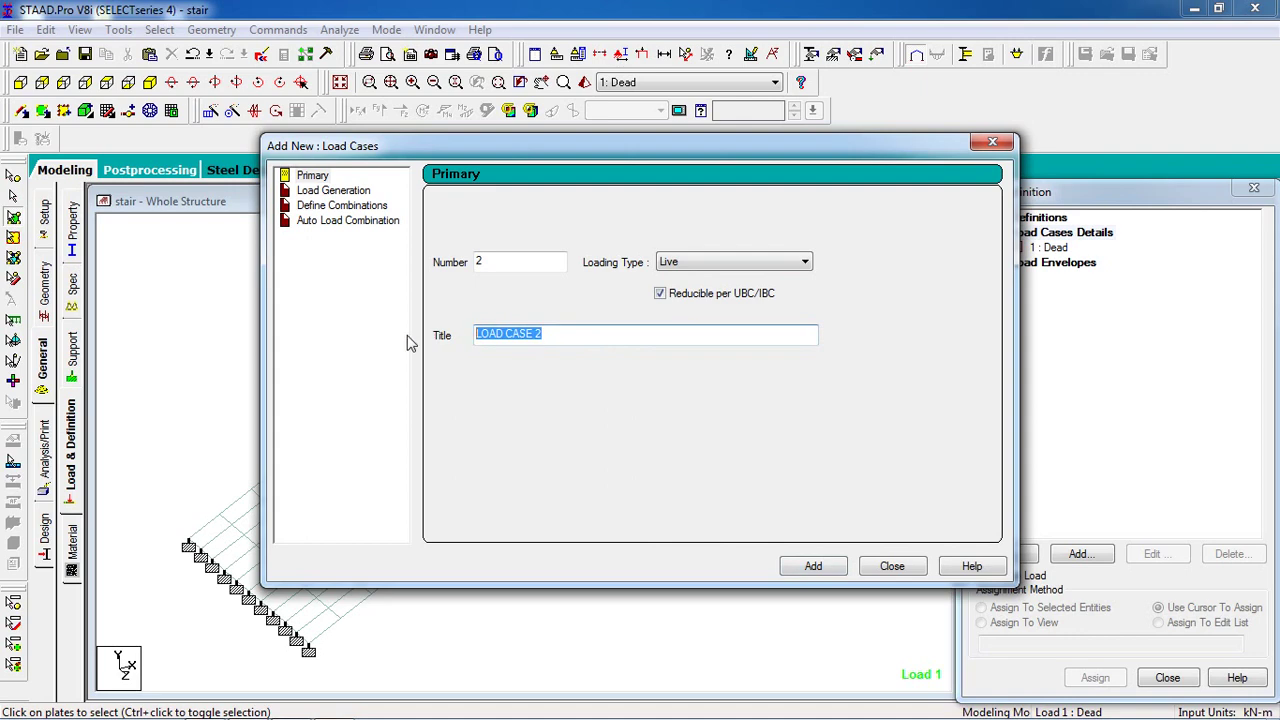
type("Live")
left_click(813, 566)
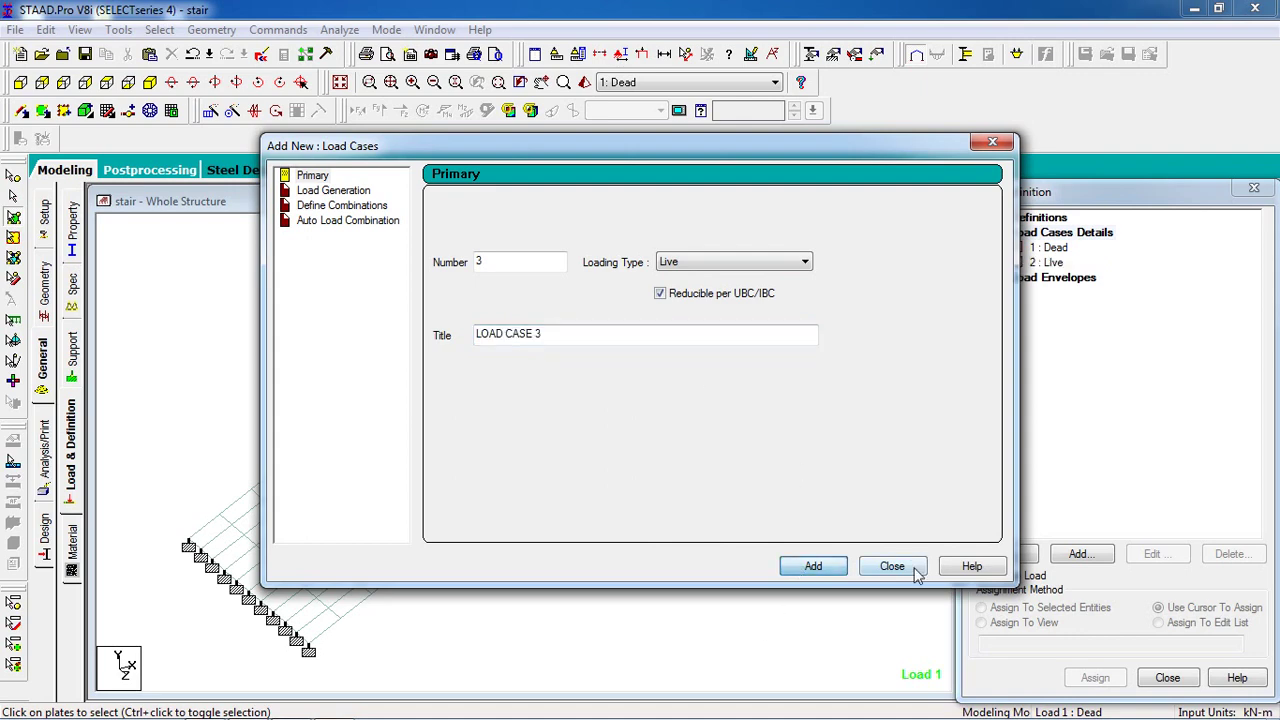
left_click(892, 566)
Add a selfweight load in the Y direction with factor -1 to the Dead load case
left_click(1049, 248)
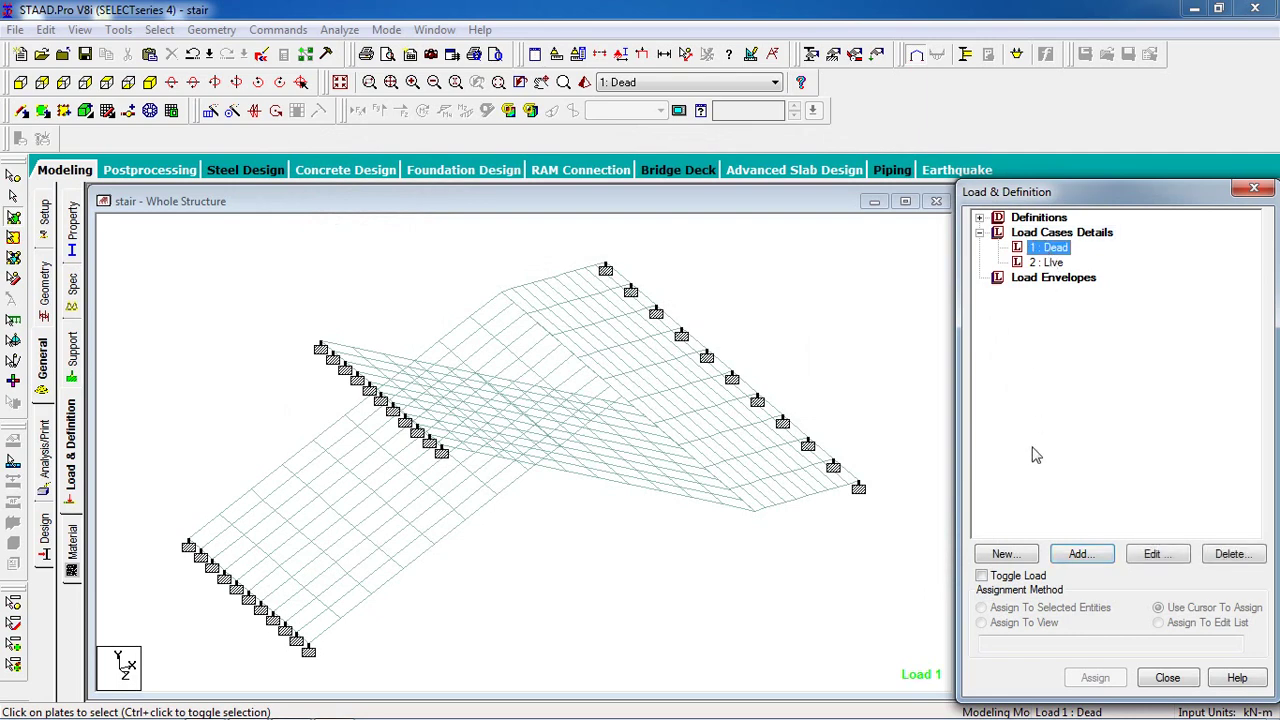
left_click(1080, 553)
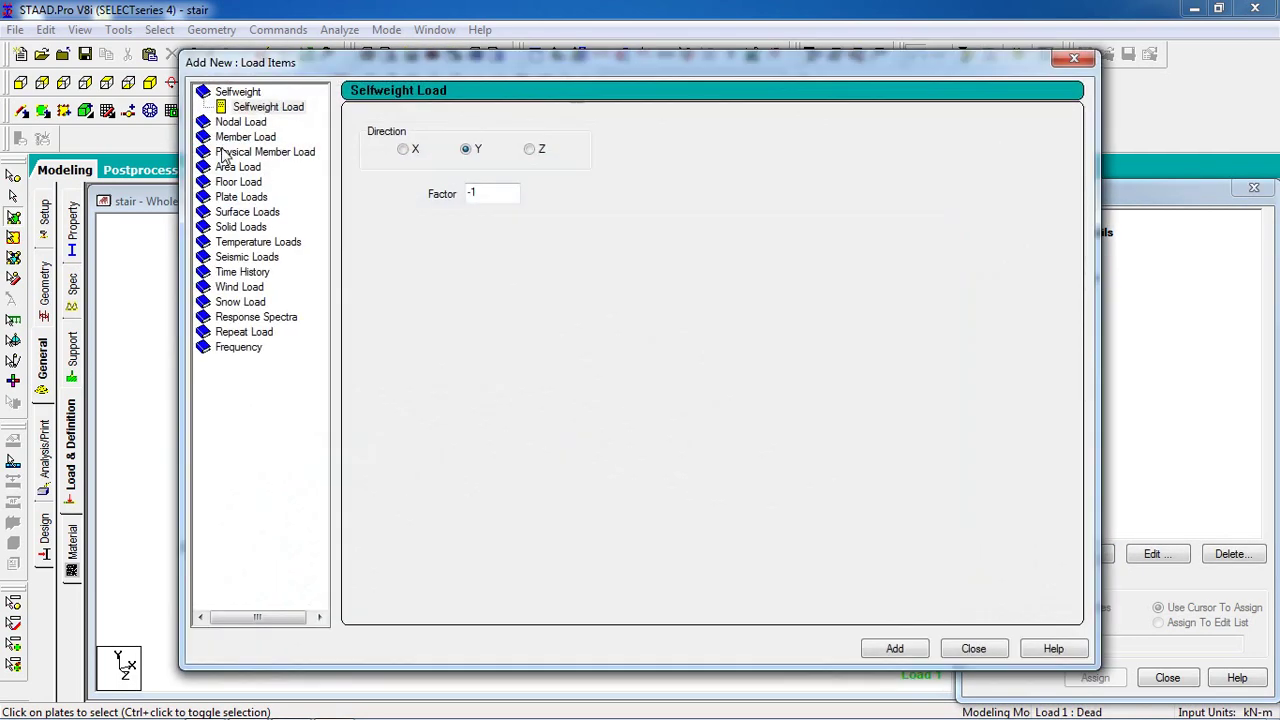
left_click(252, 107)
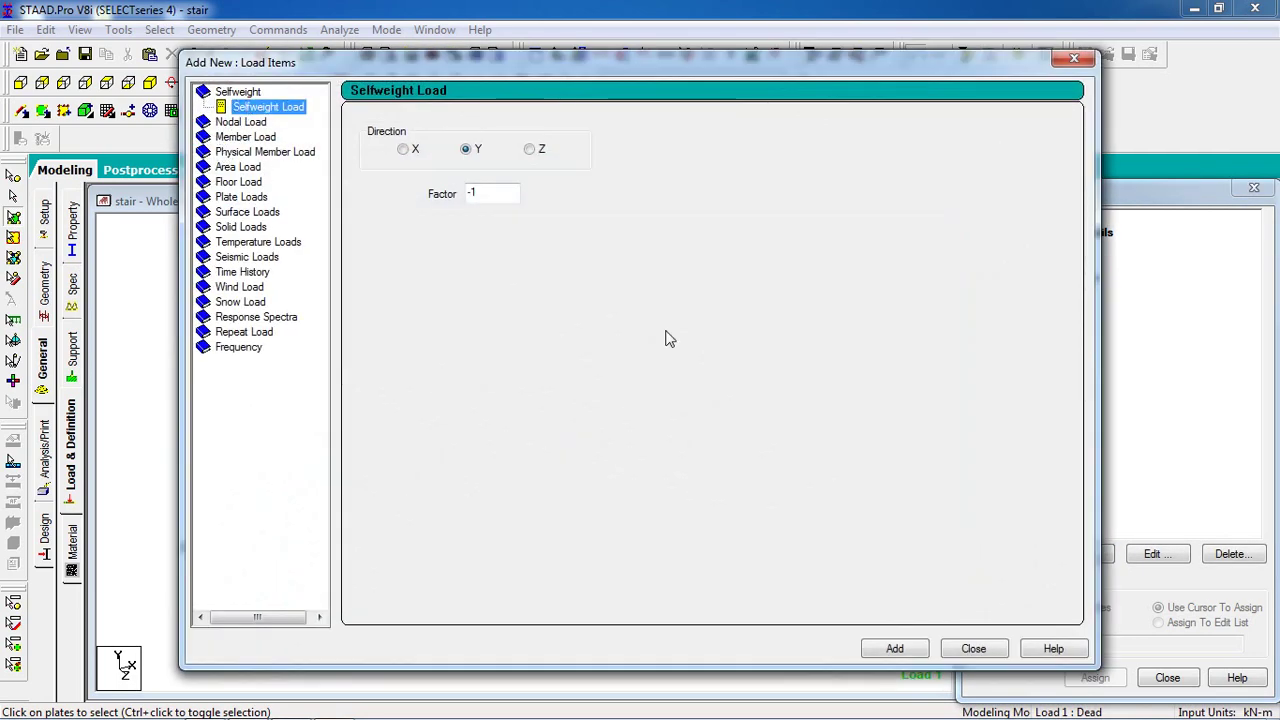
left_click(894, 648)
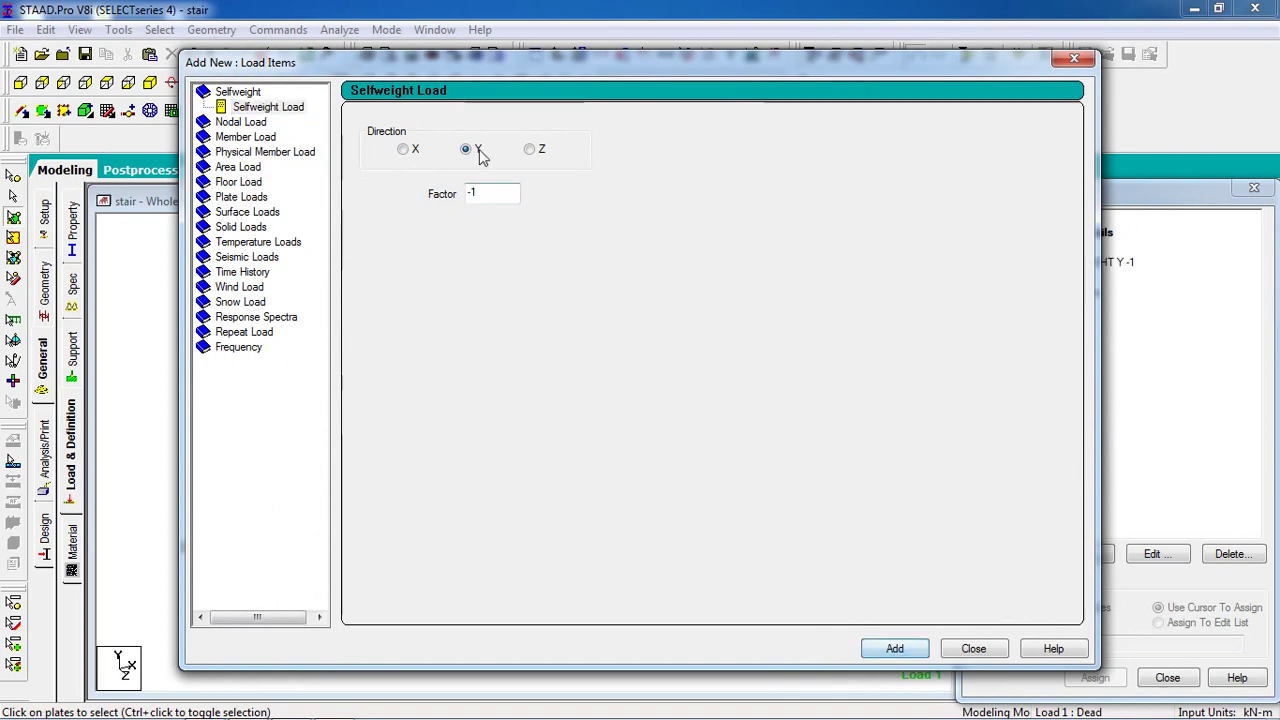
left_click(973, 650)
left_click(1058, 264)
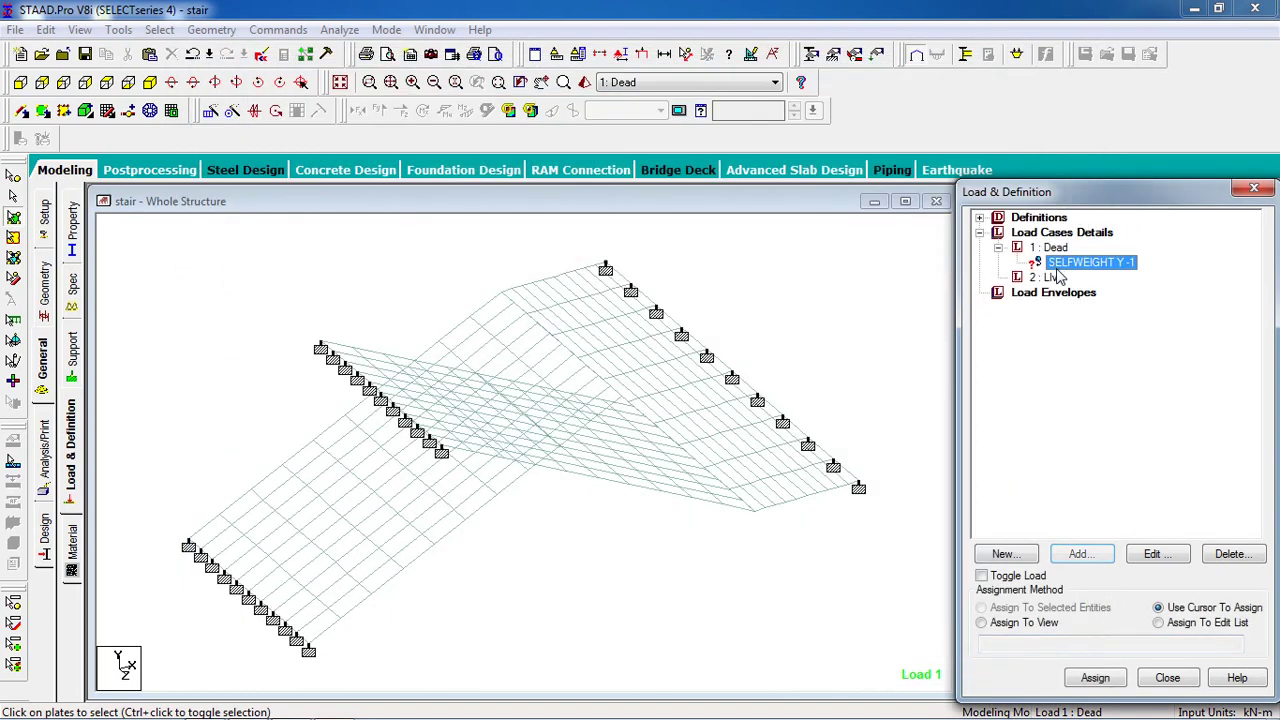
left_click(1054, 280)
left_click(1060, 553)
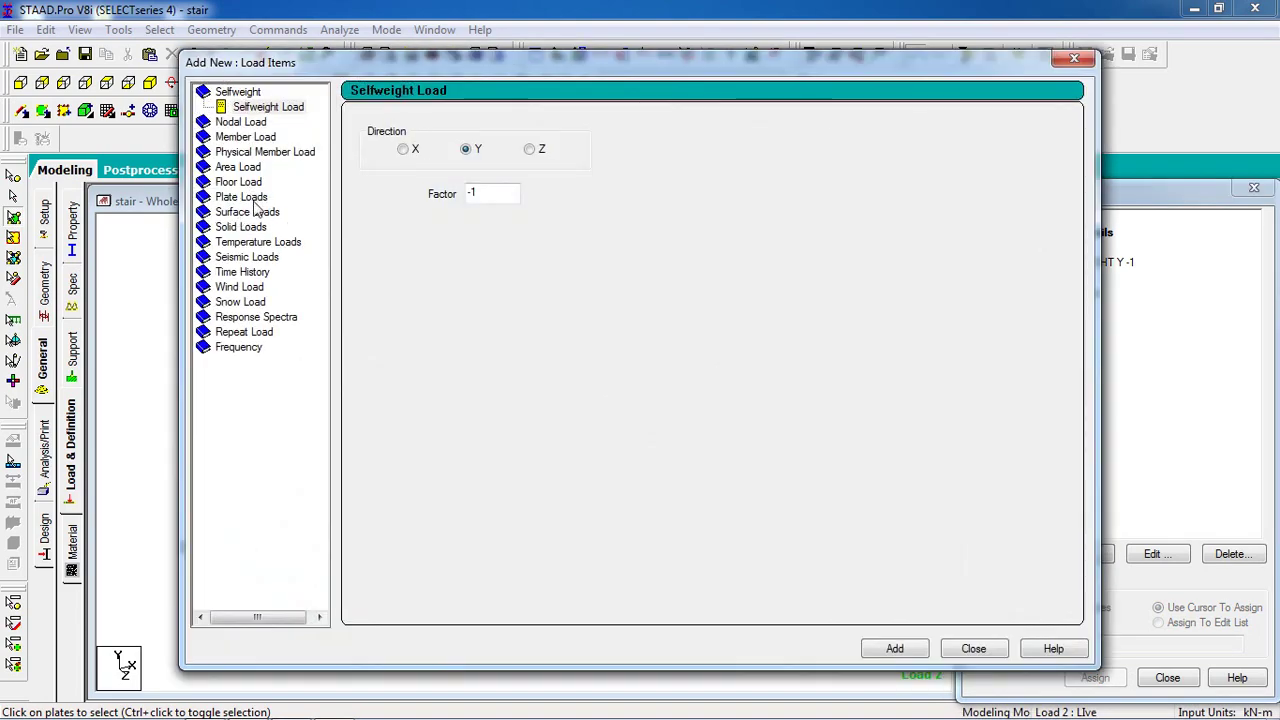
left_click(973, 649)
Assign the Dead case's selfweight load to the whole structure in the view
left_click(1052, 248)
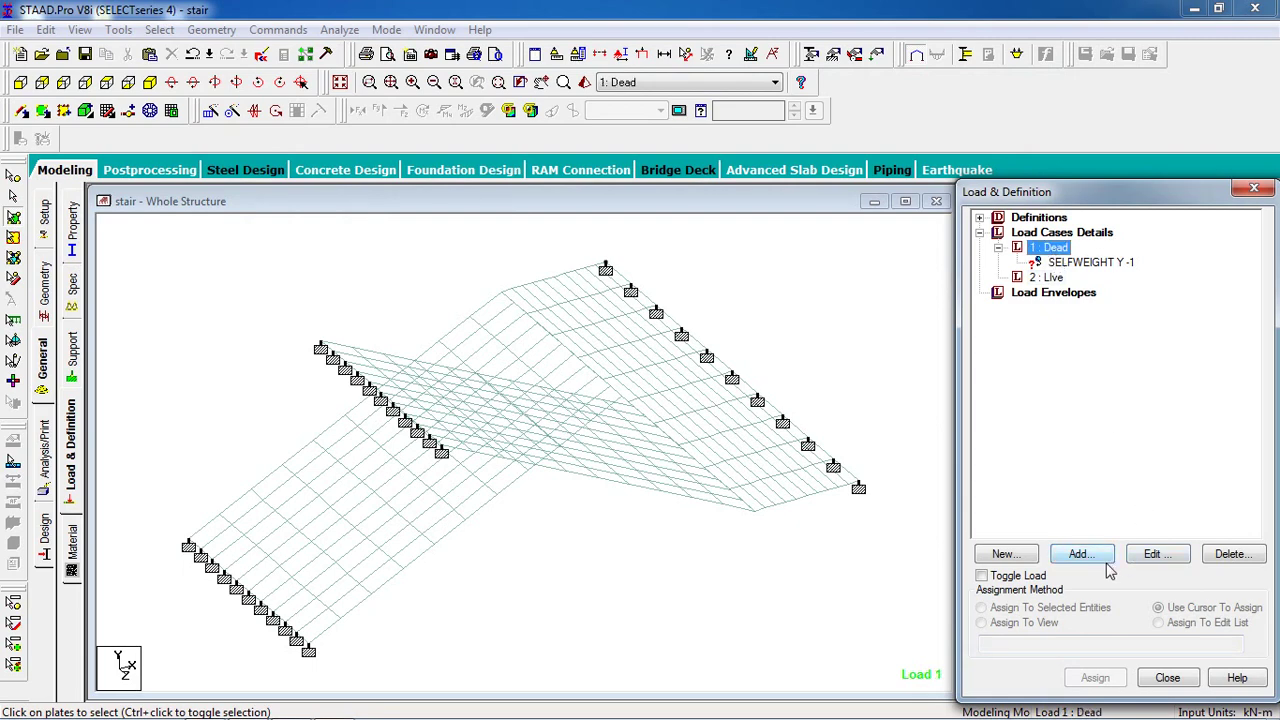
left_click(1095, 264)
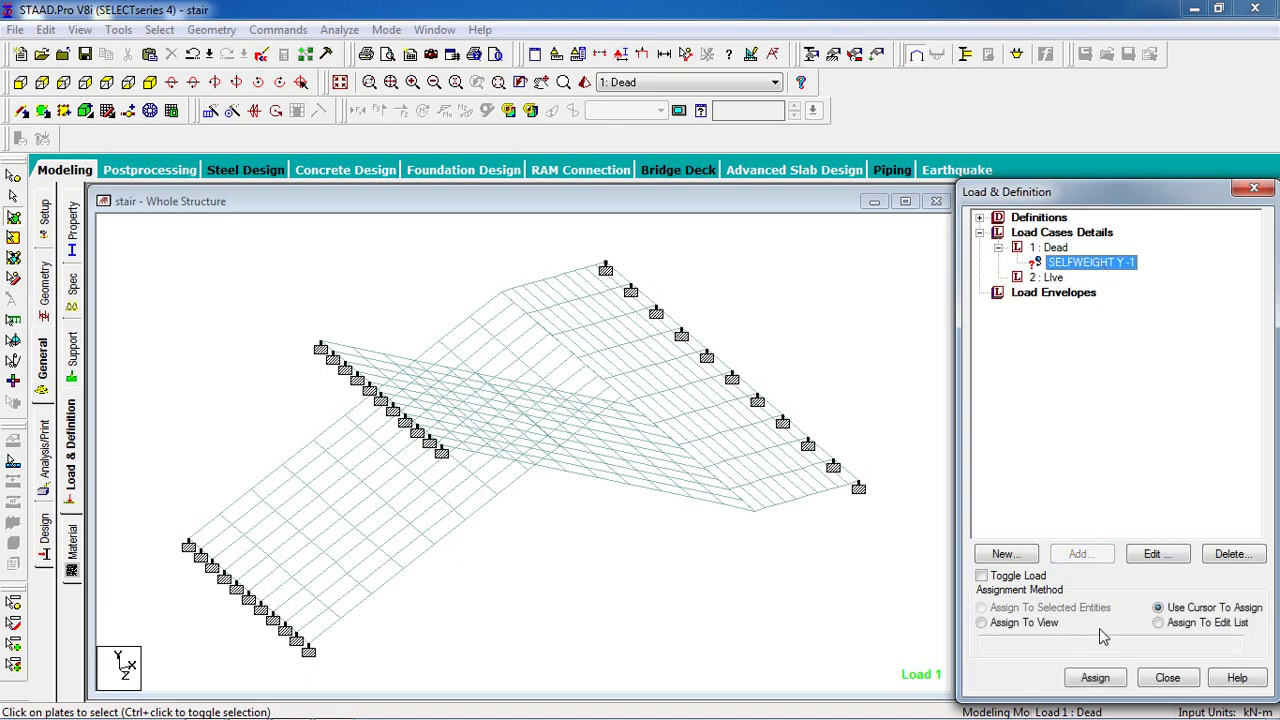
left_click(1035, 623)
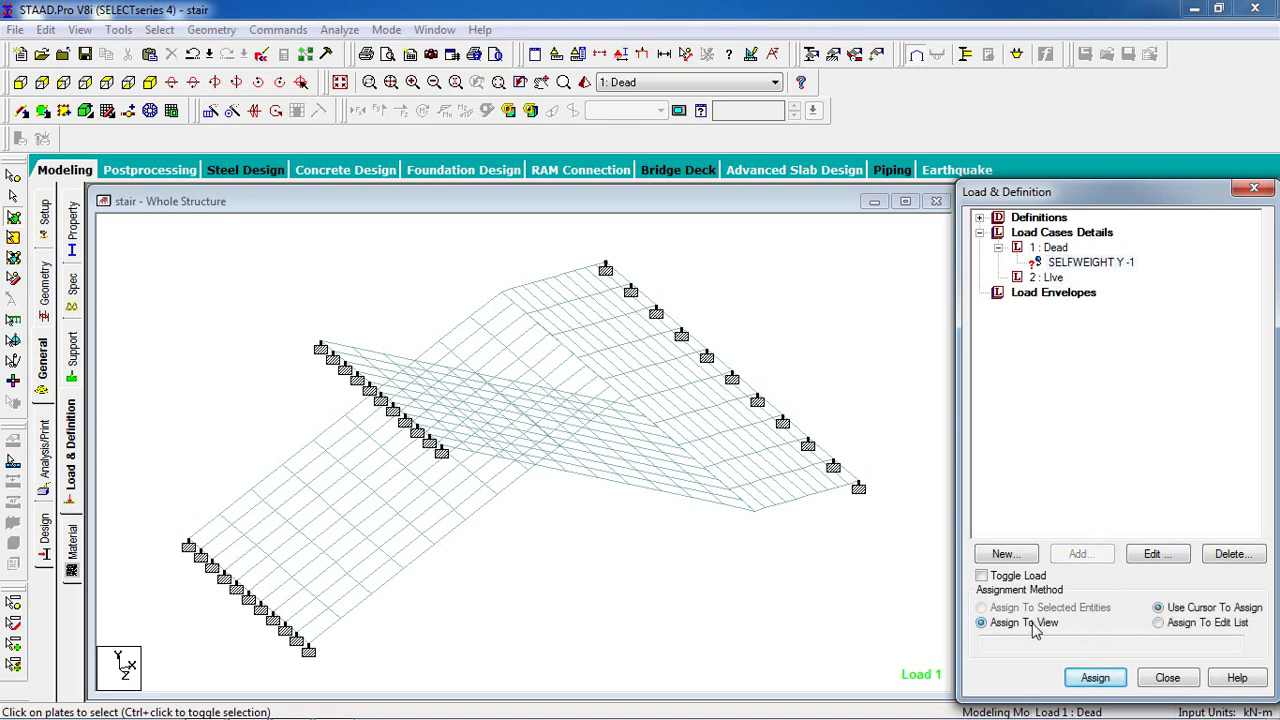
left_click(1095, 678)
left_click(1140, 492)
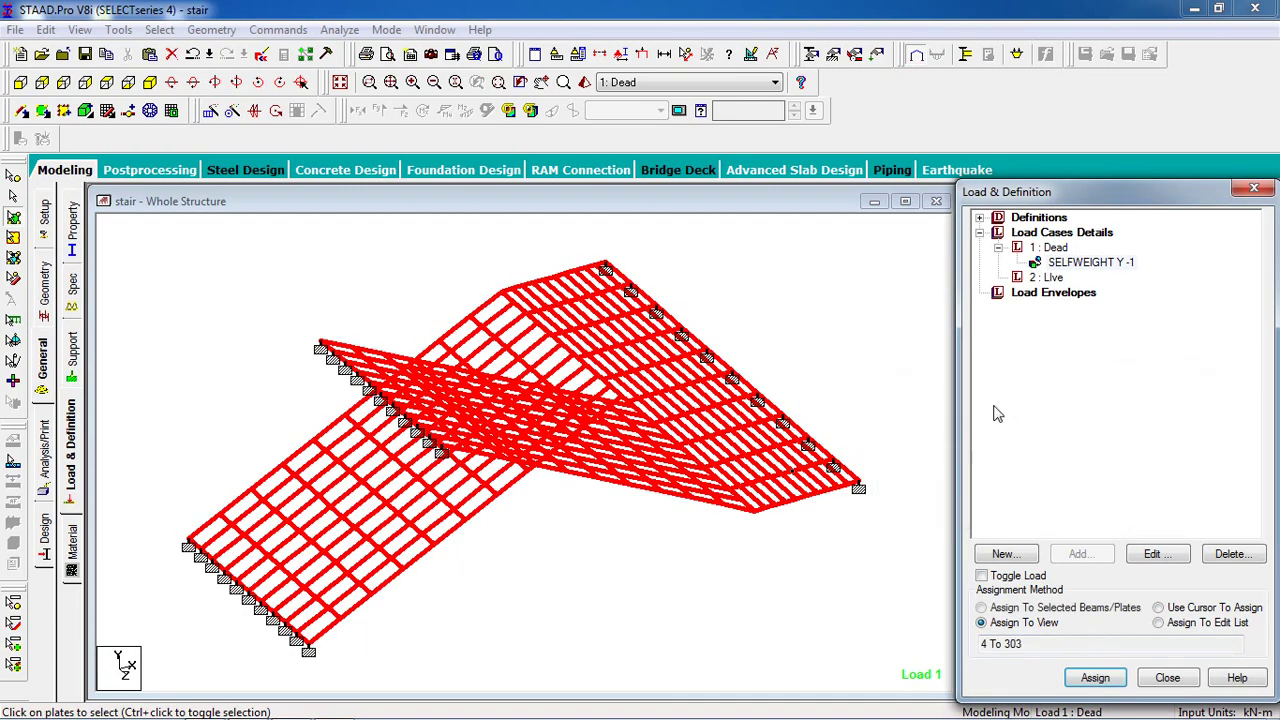
Add two full-plate pressure loads in the local Z direction to the Dead case, 1.1 kN/m2 and -1.1 kN/m2
left_click(1050, 247)
left_click(1078, 554)
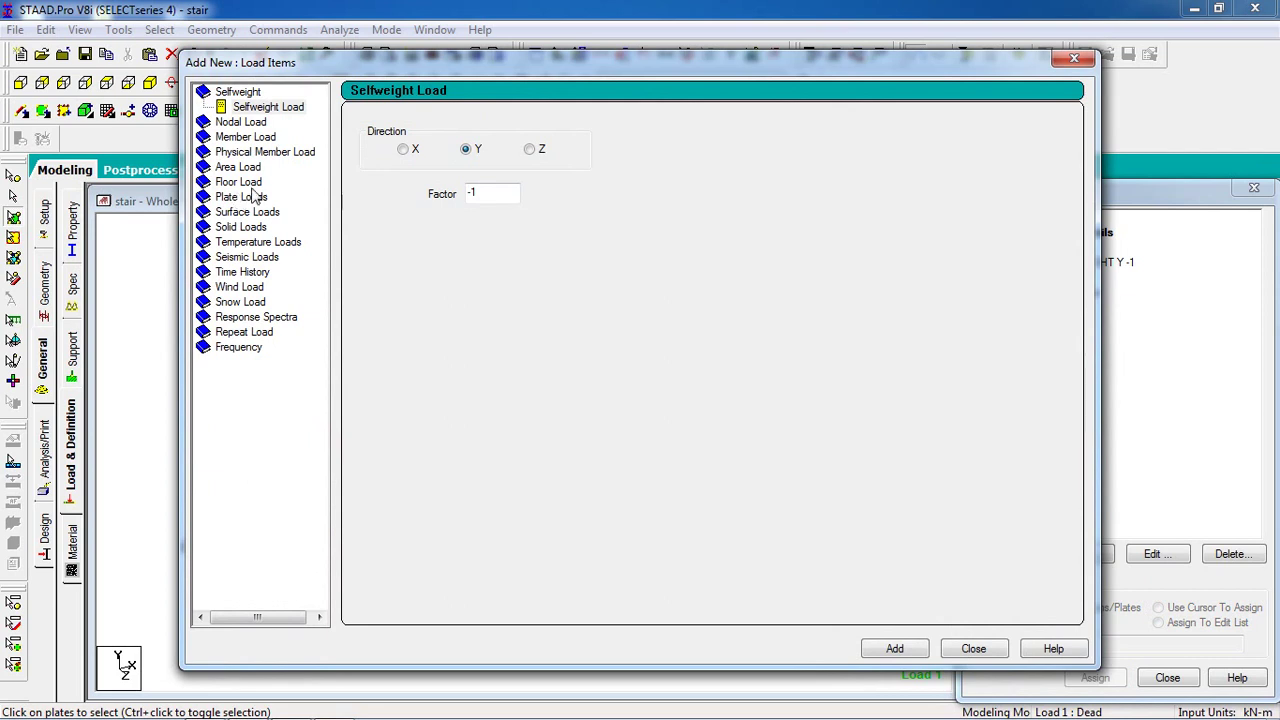
left_click(252, 198)
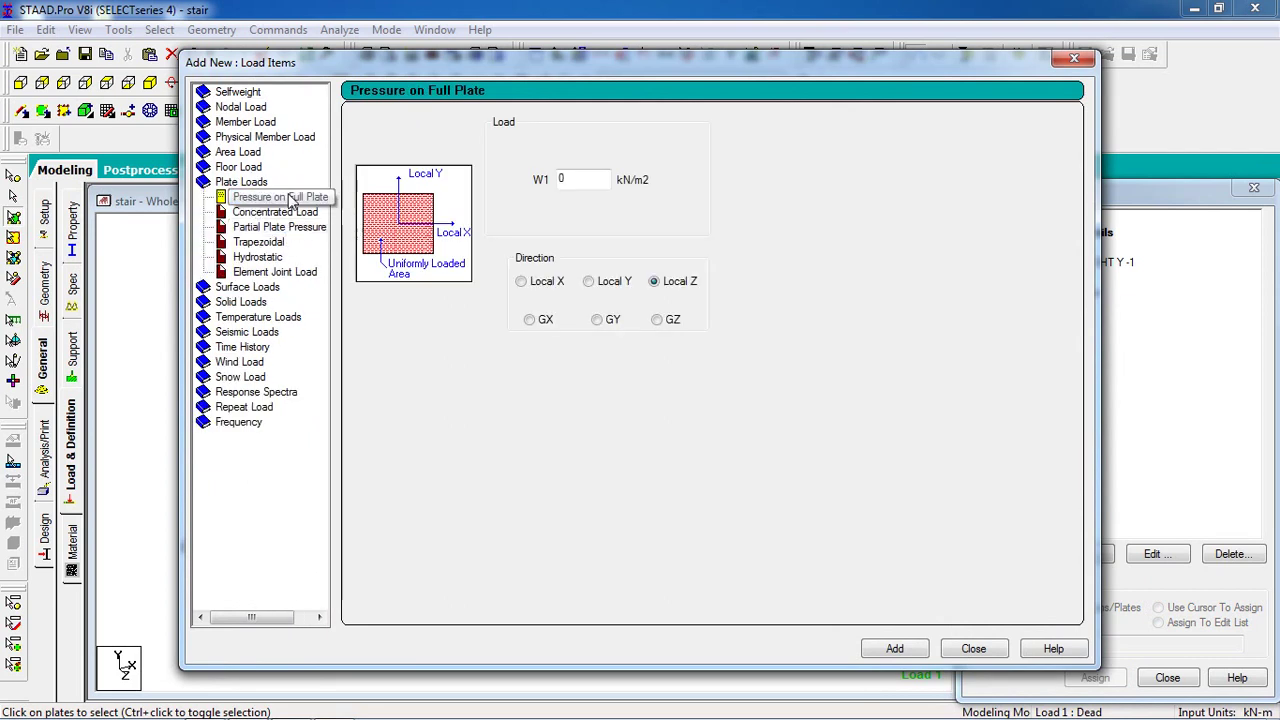
double_click(580, 182)
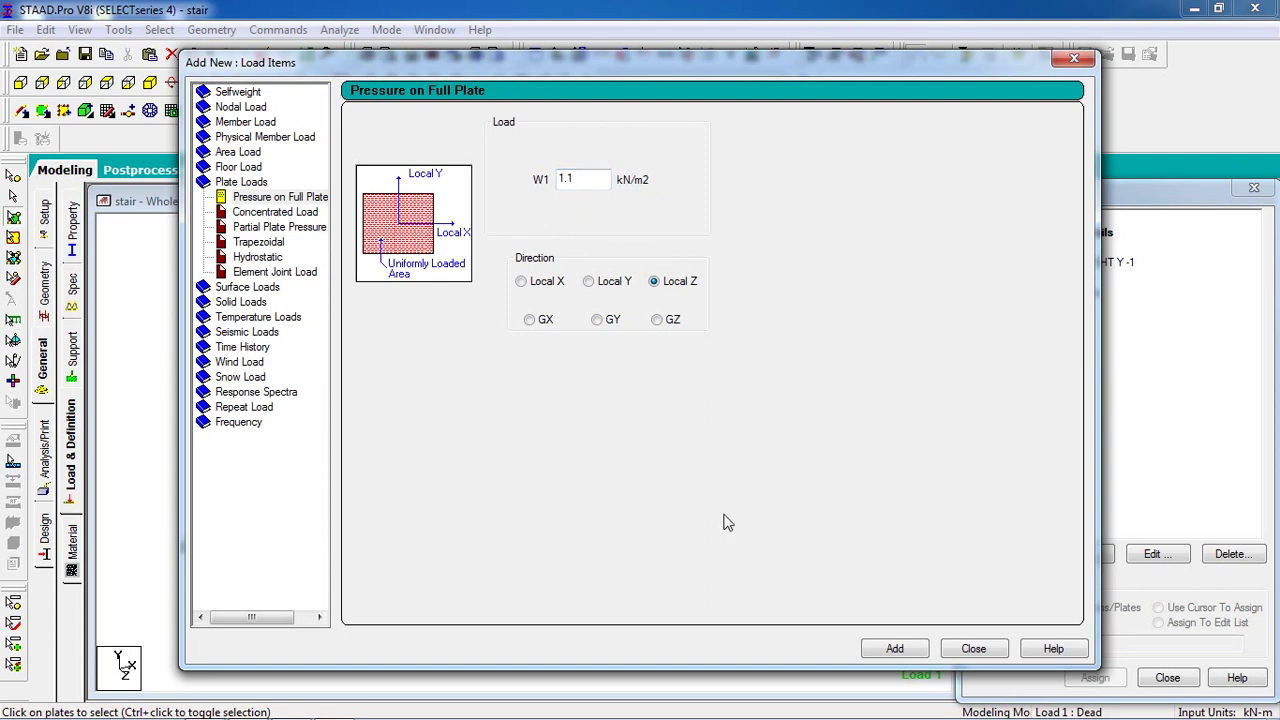
left_click(895, 650)
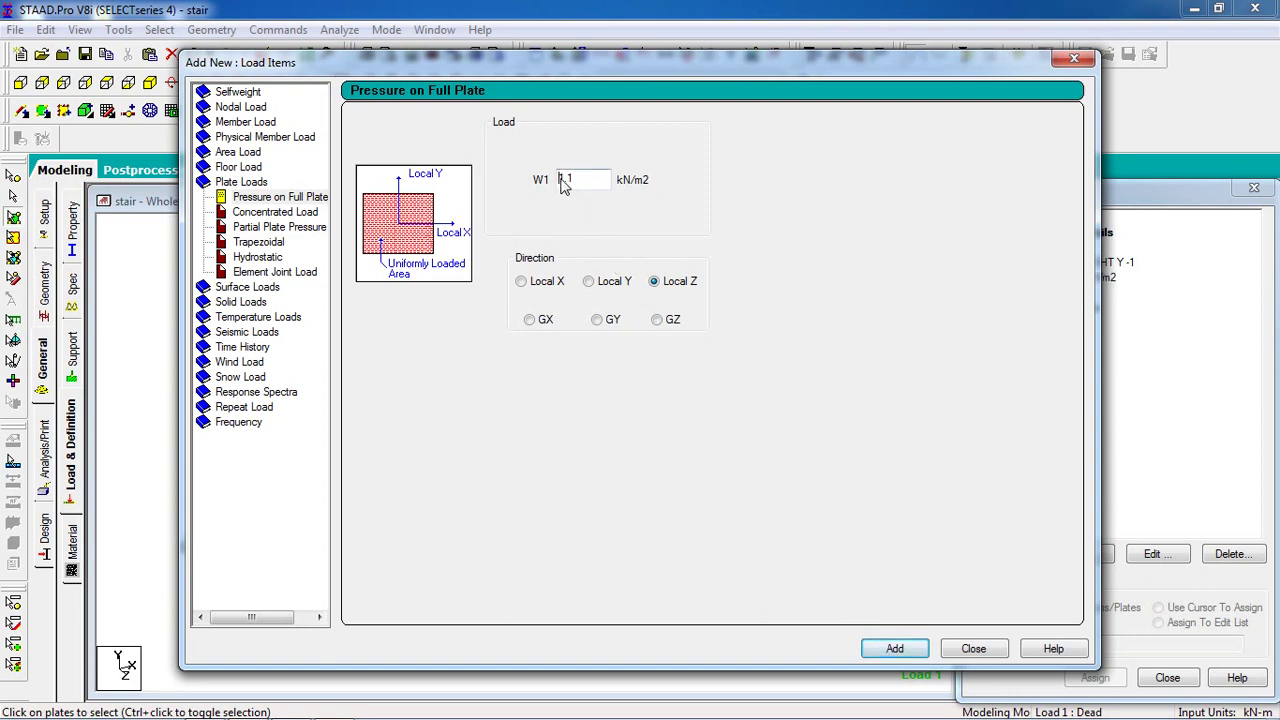
type("-")
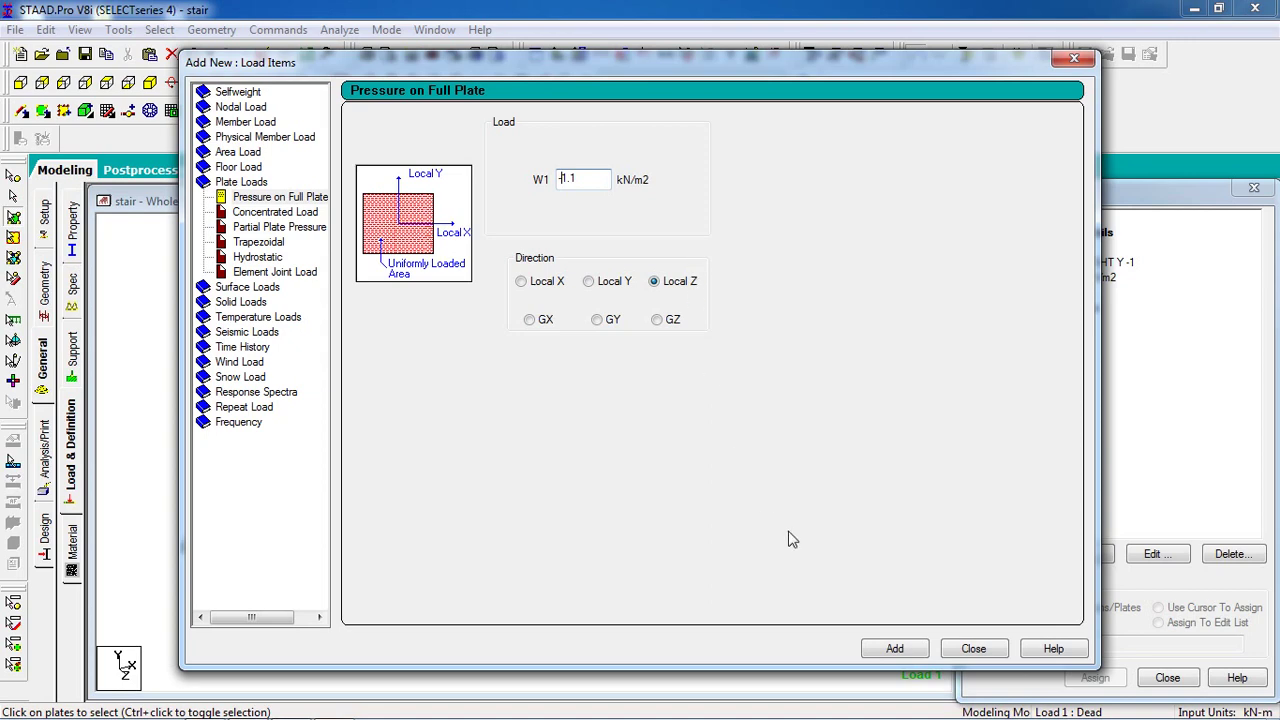
left_click(895, 650)
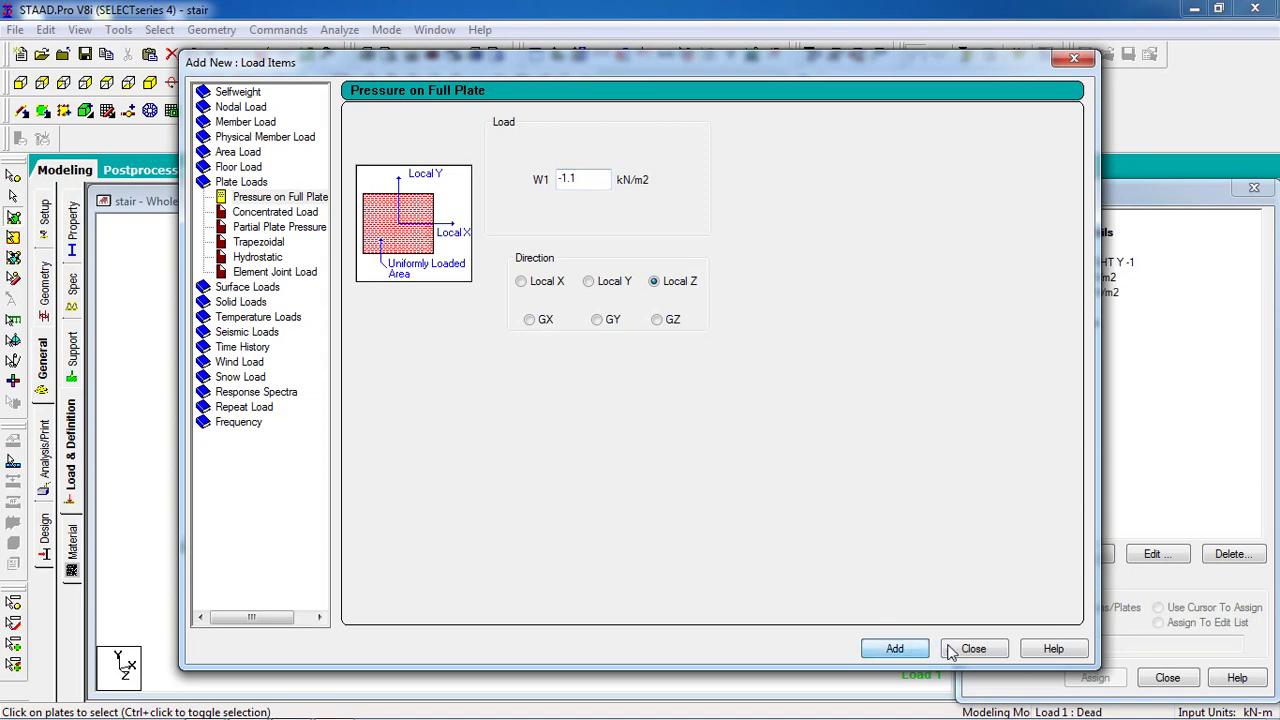
left_click(973, 649)
Assign the positive 1.1 kN/m2 plate pressure to all plates in the view
left_click(1082, 278)
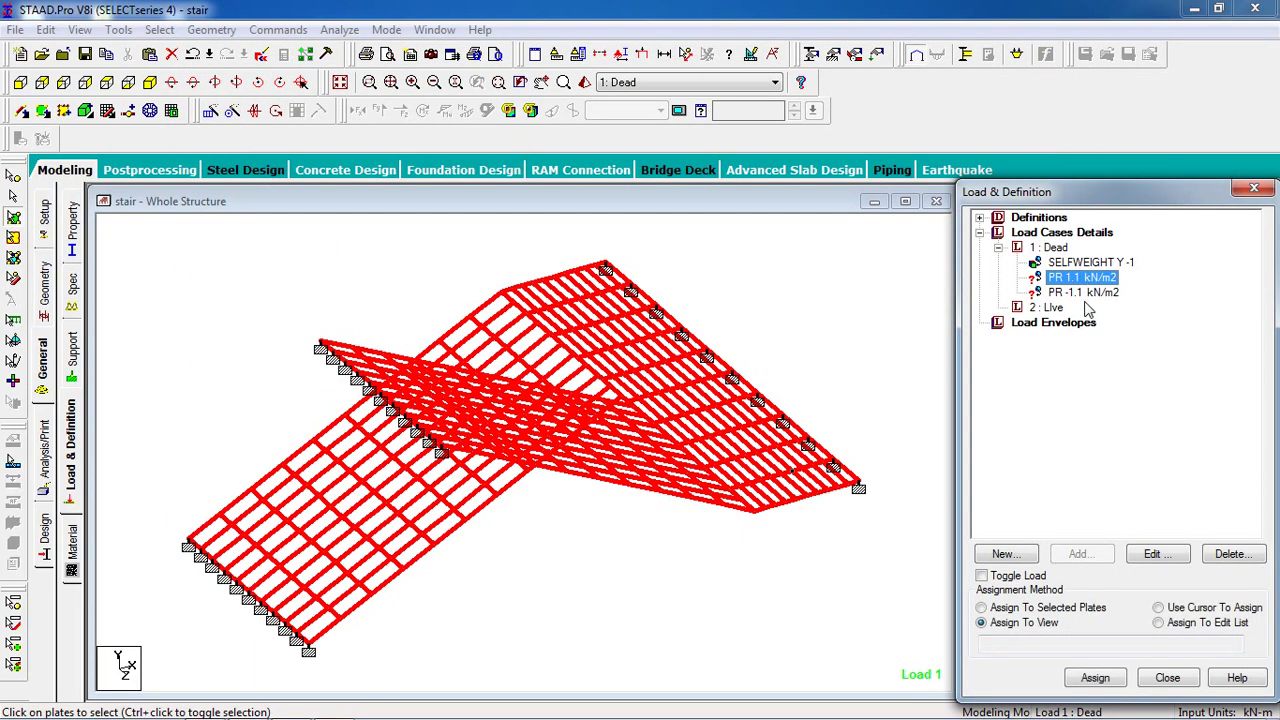
left_click(1084, 293)
left_click(878, 318)
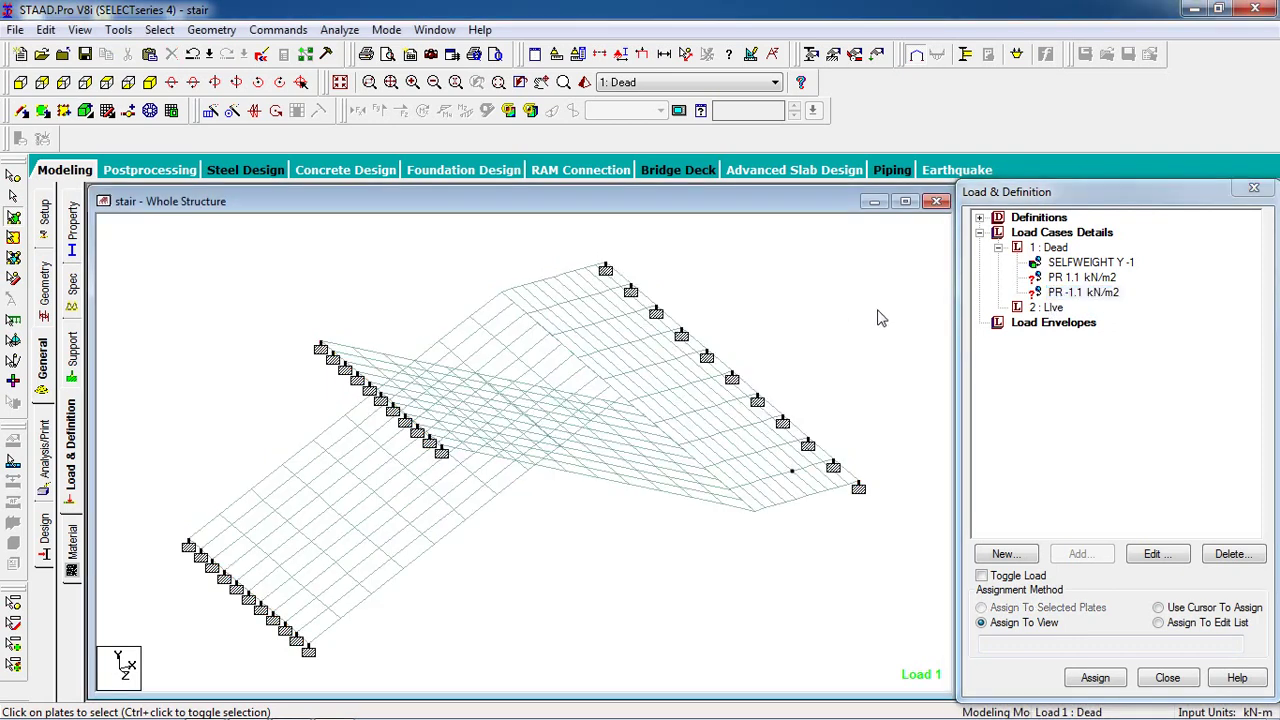
left_click(1062, 280)
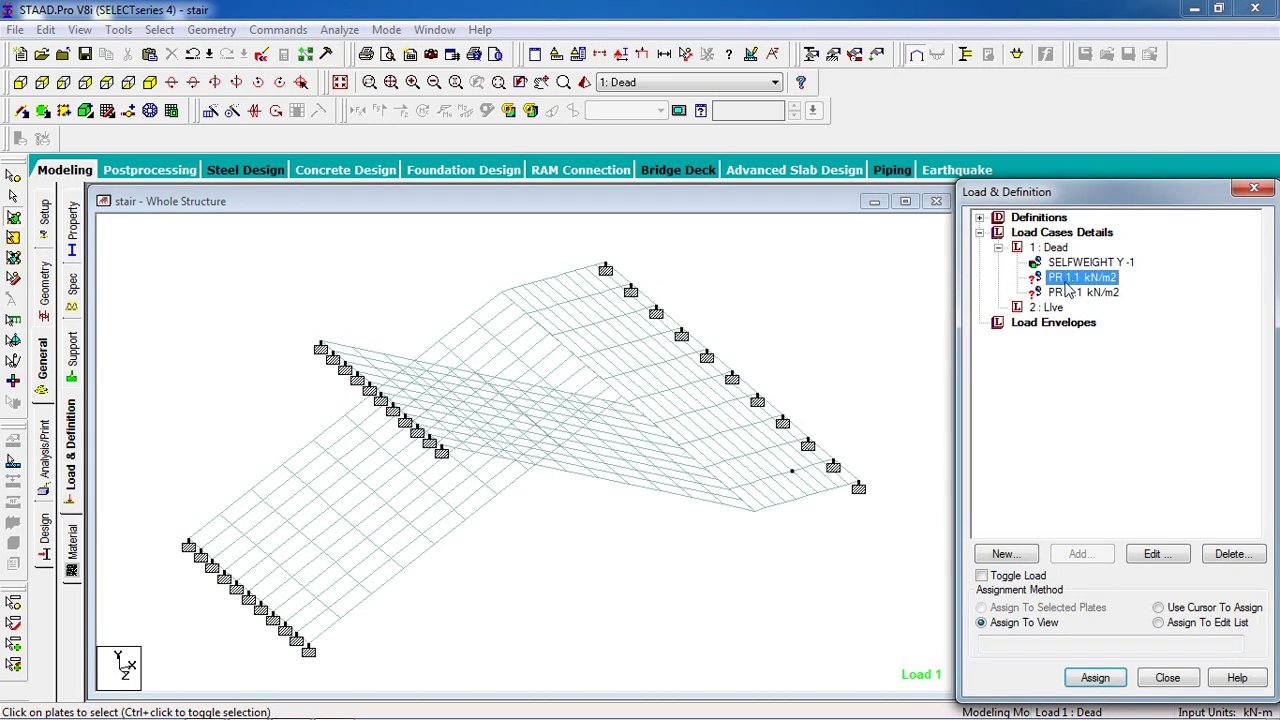
left_click(771, 324)
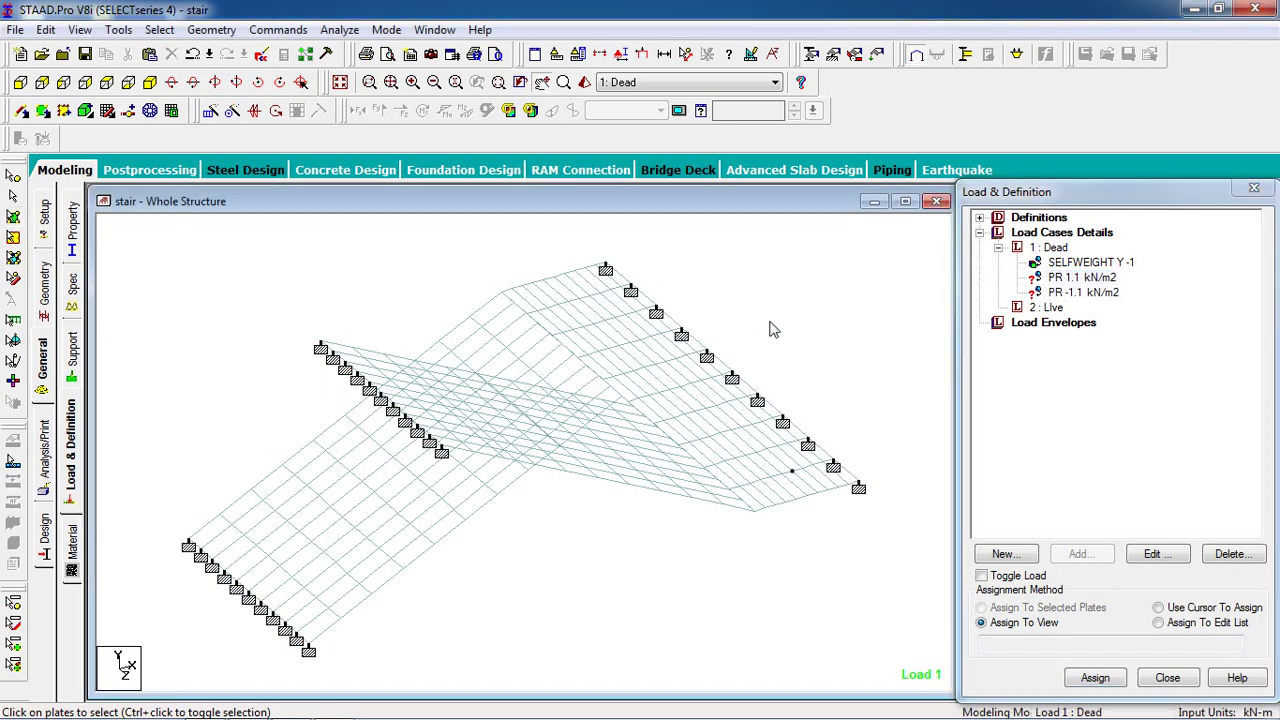
left_click(1075, 278)
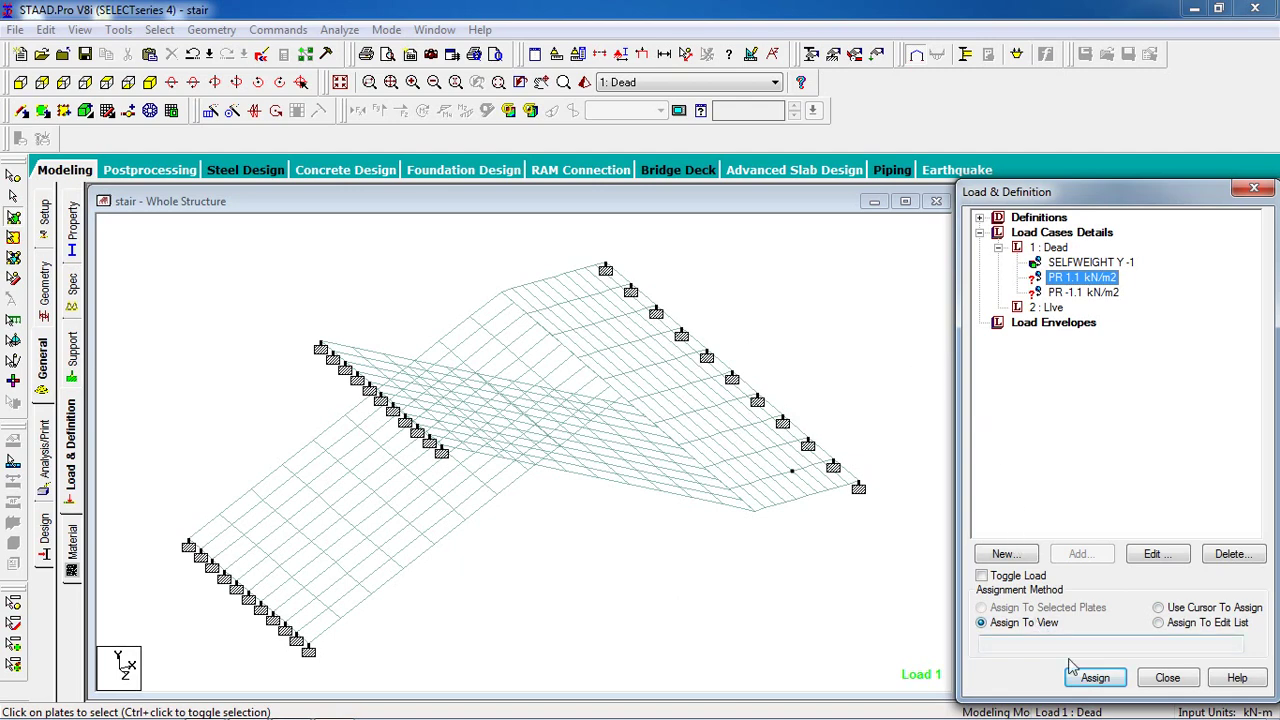
left_click(1095, 678)
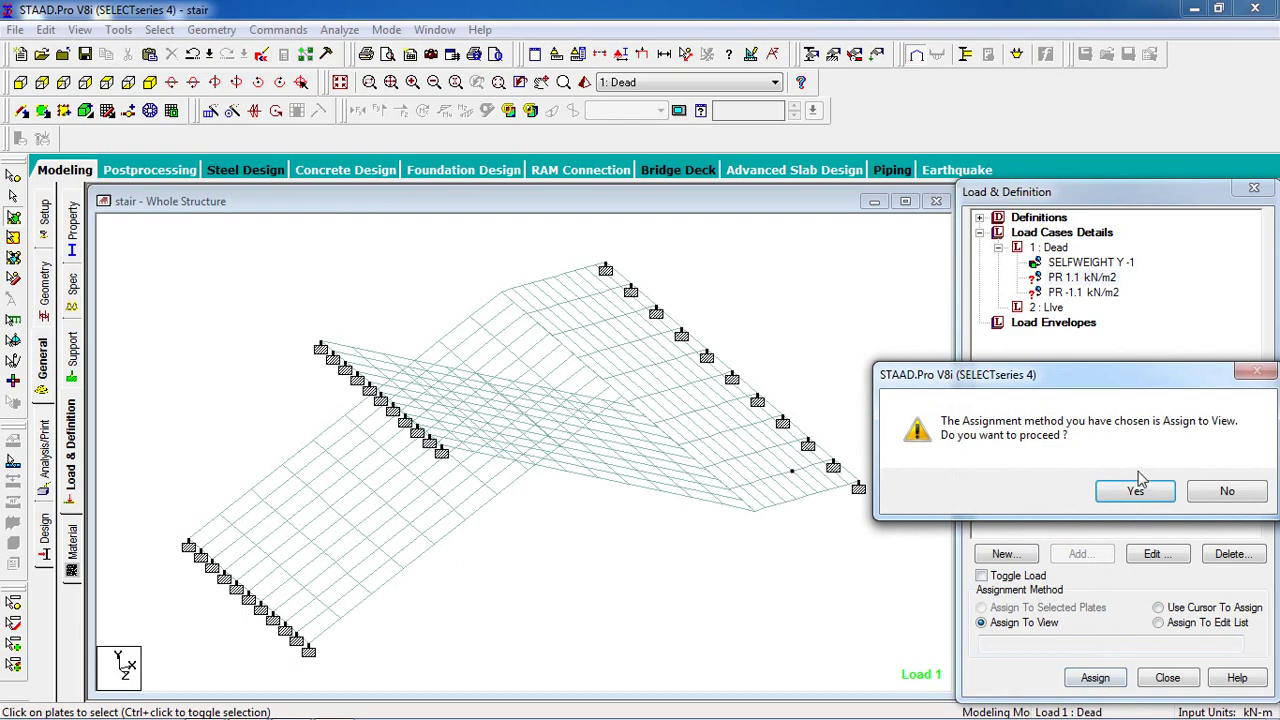
left_click(1137, 489)
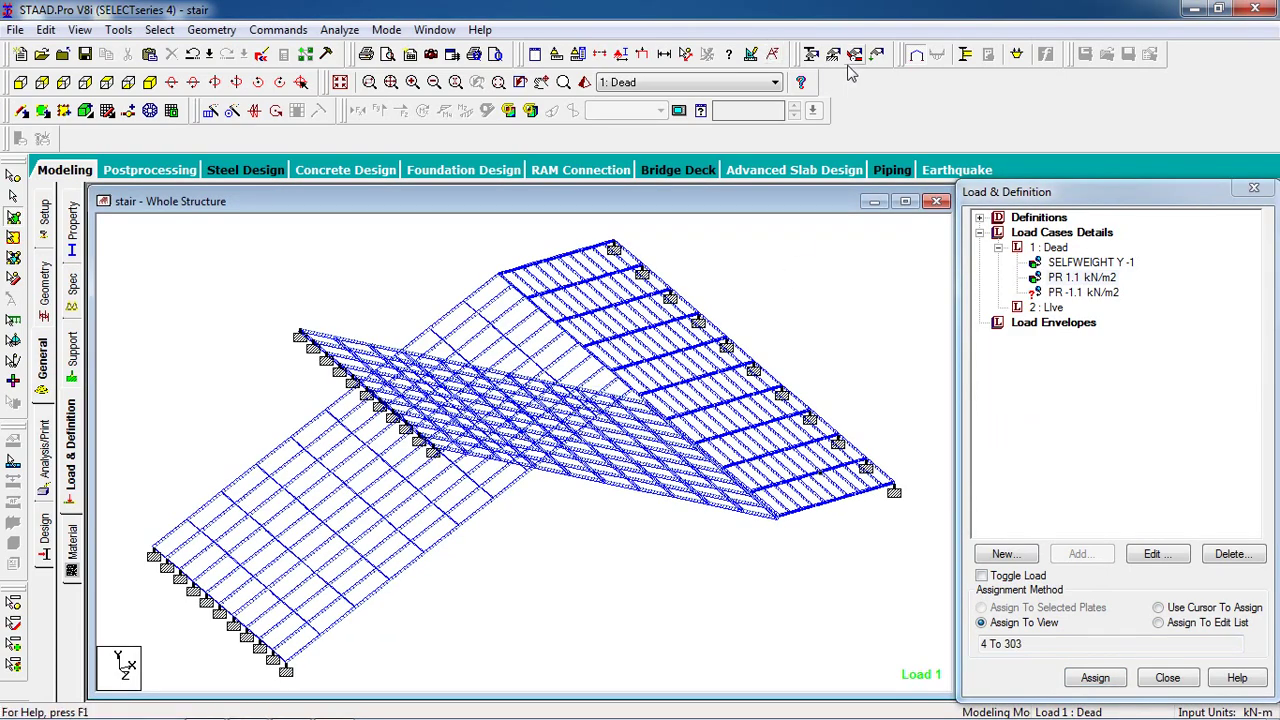
Set the display scale for pressure loads to 0.004 N/mm2 per m
left_click(751, 54)
left_click(760, 156)
left_click(593, 256)
left_click(593, 256)
left_click(593, 256)
left_click(593, 256)
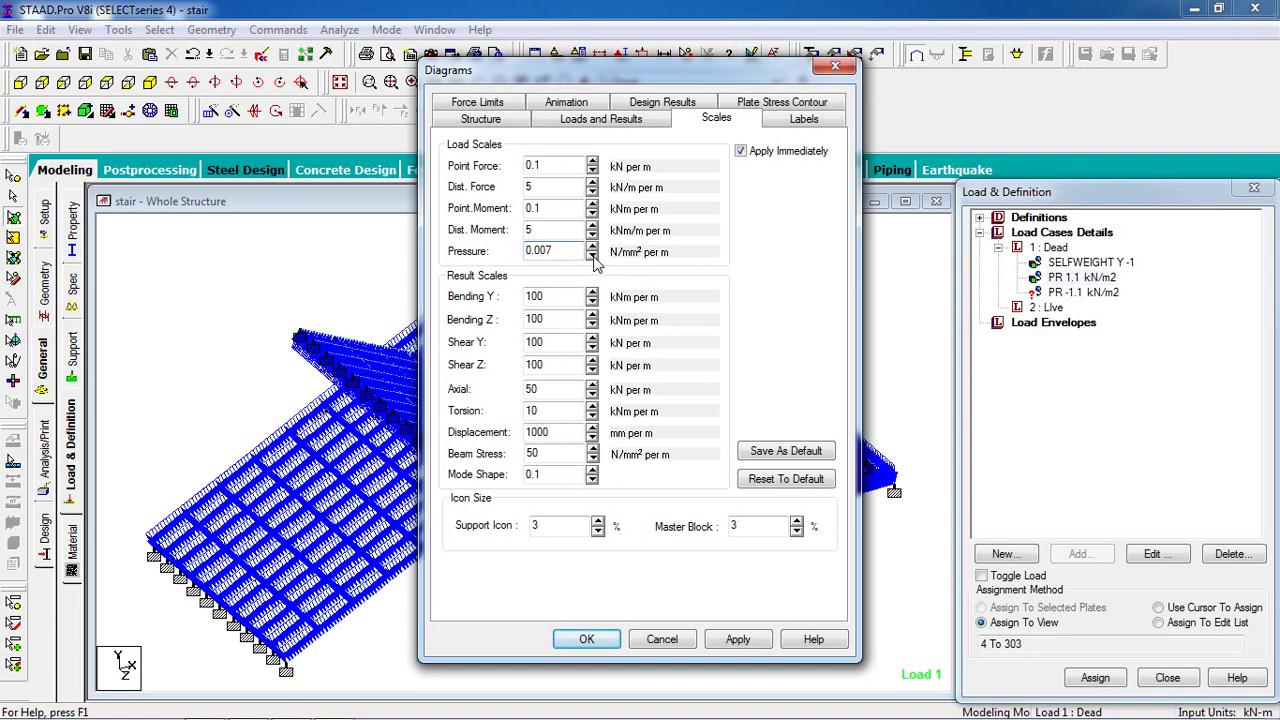
left_click(593, 256)
left_click(593, 256)
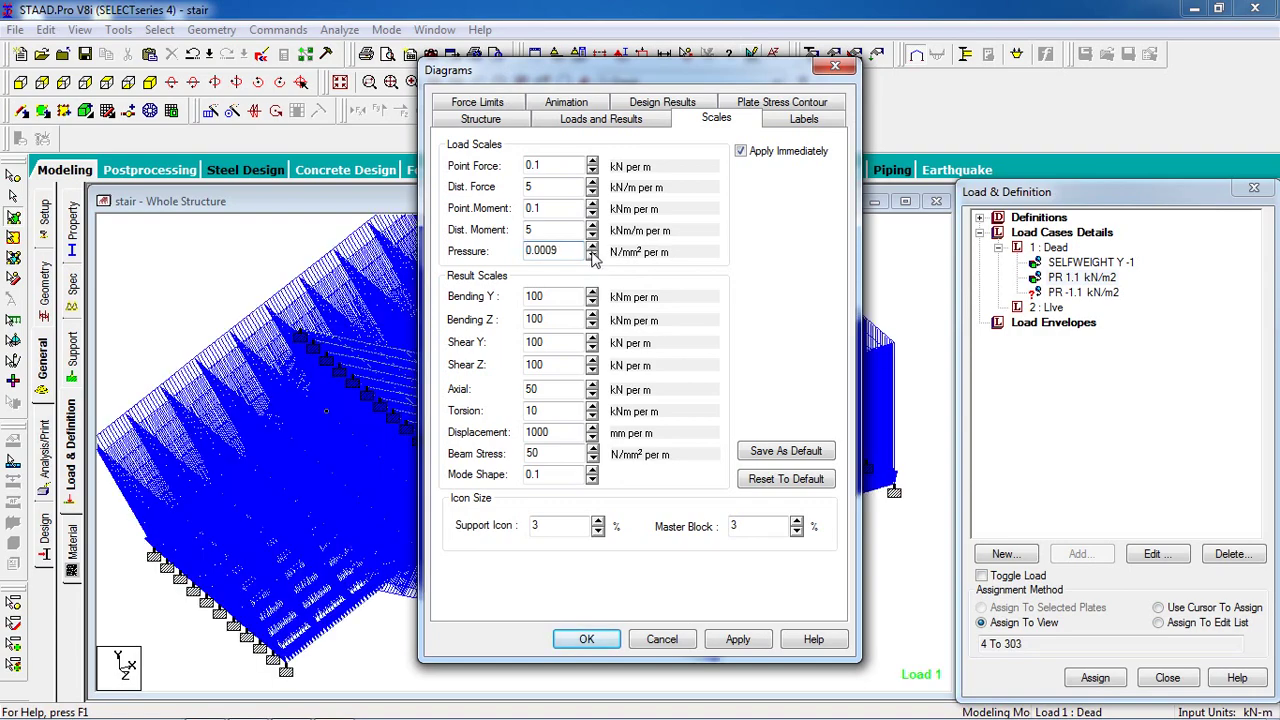
left_click(592, 246)
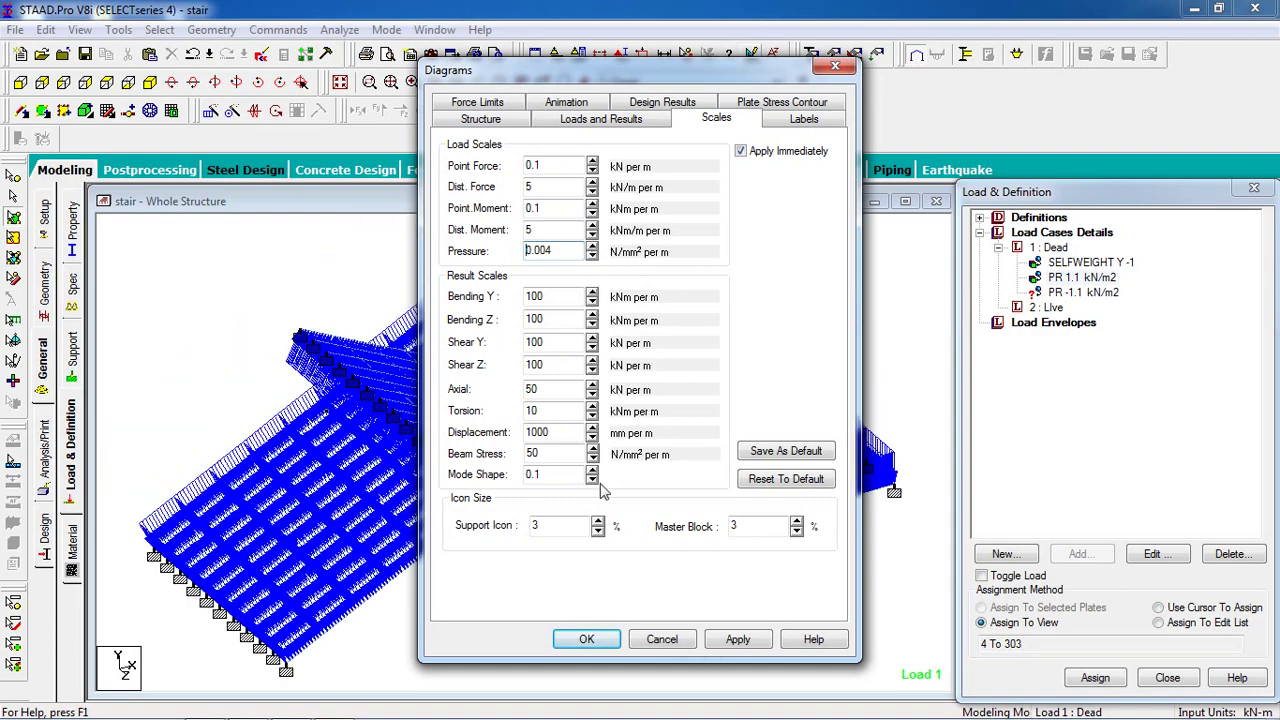
left_click(740, 640)
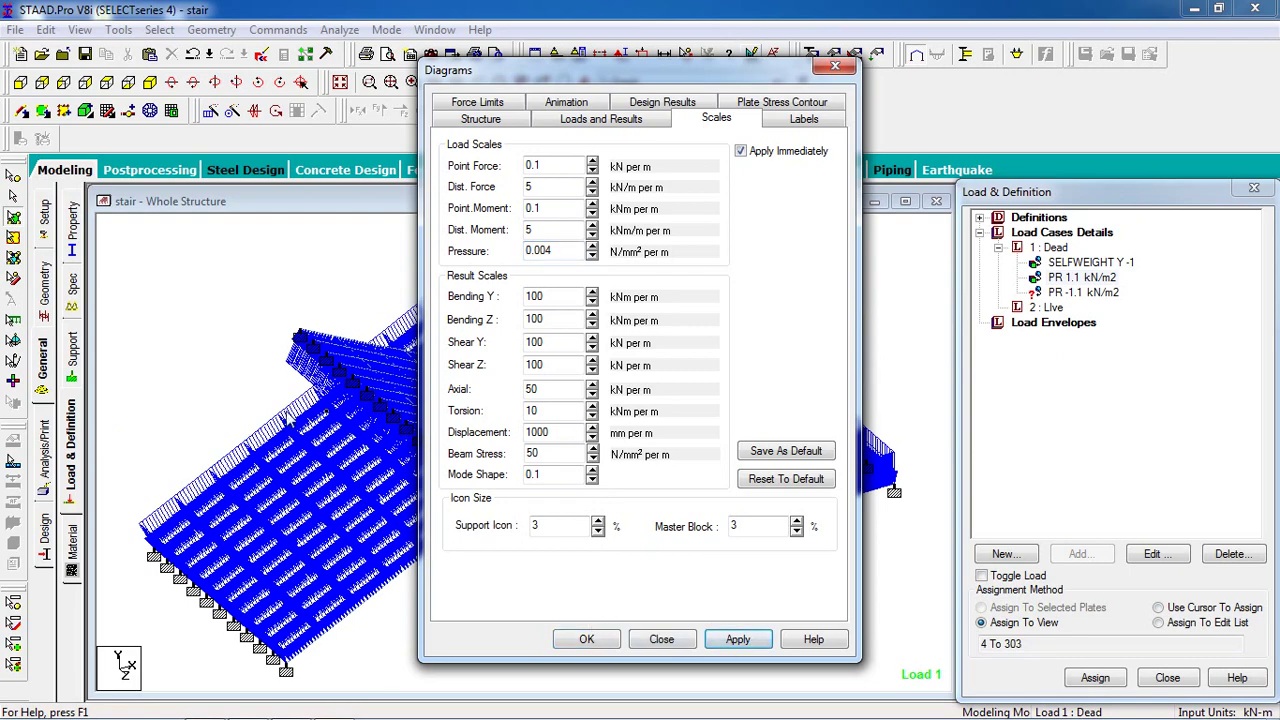
left_click(586, 639)
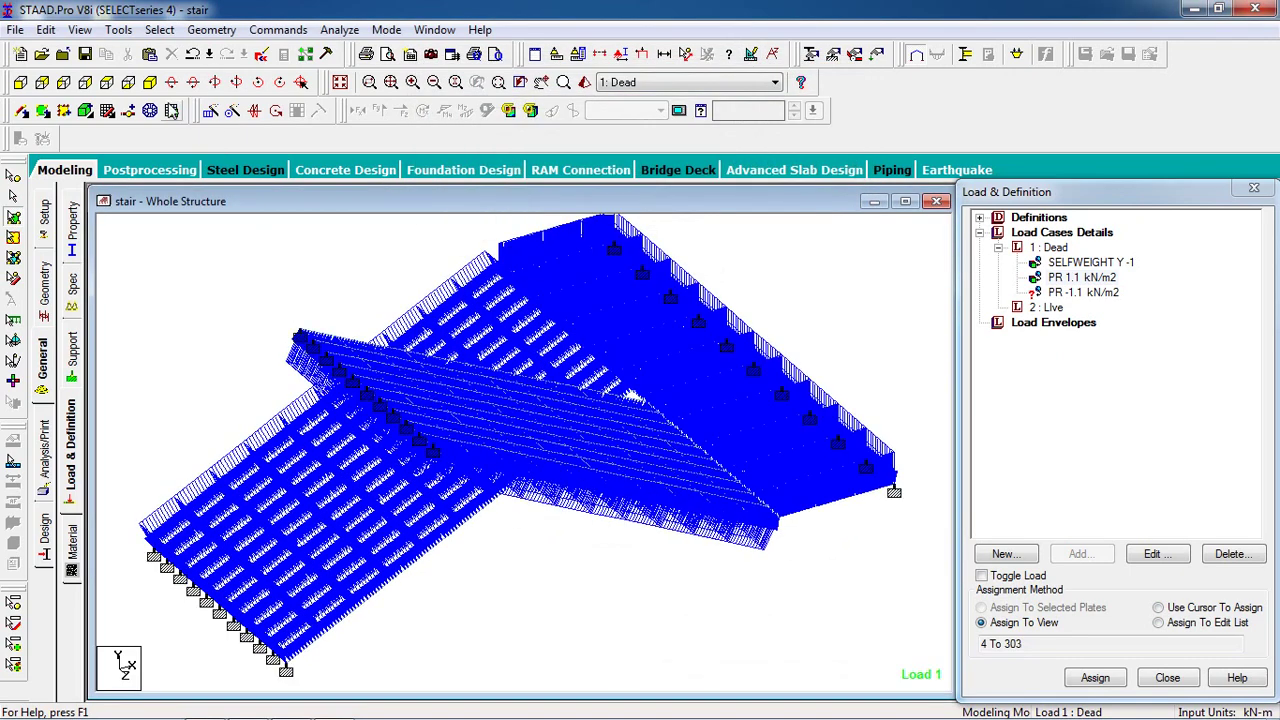
left_click(21, 84)
left_click(42, 84)
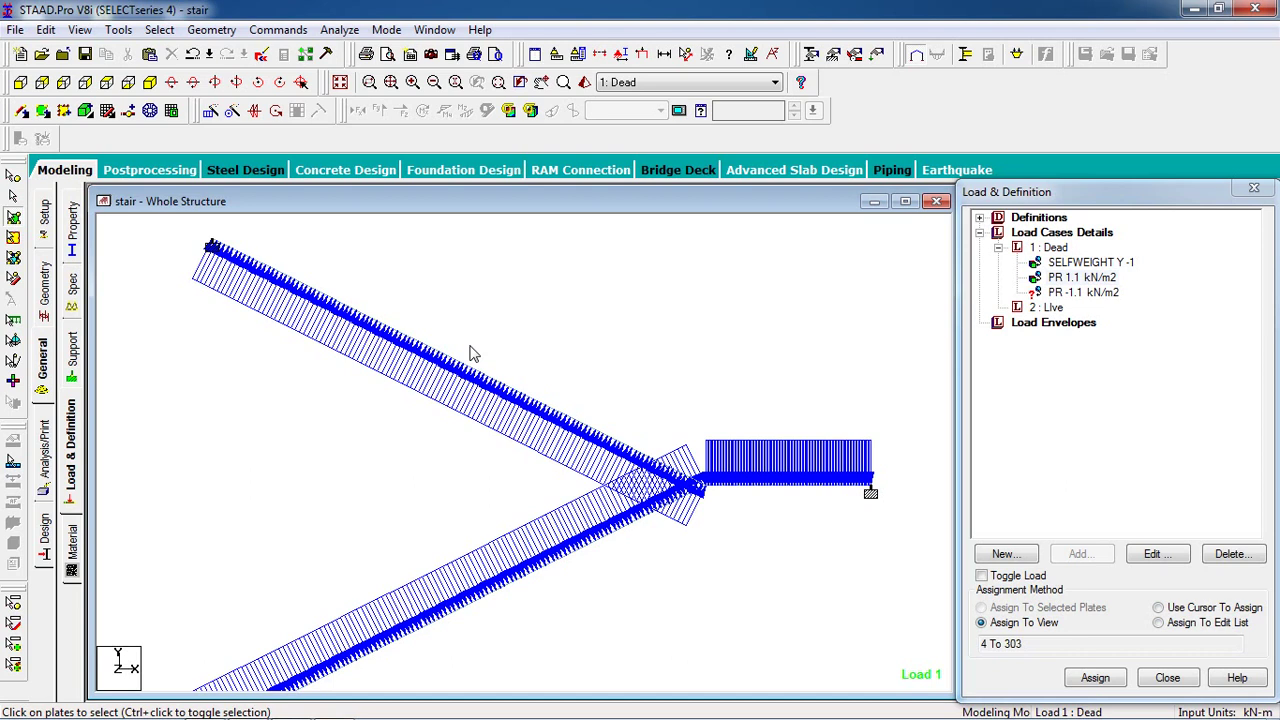
left_click(1083, 292)
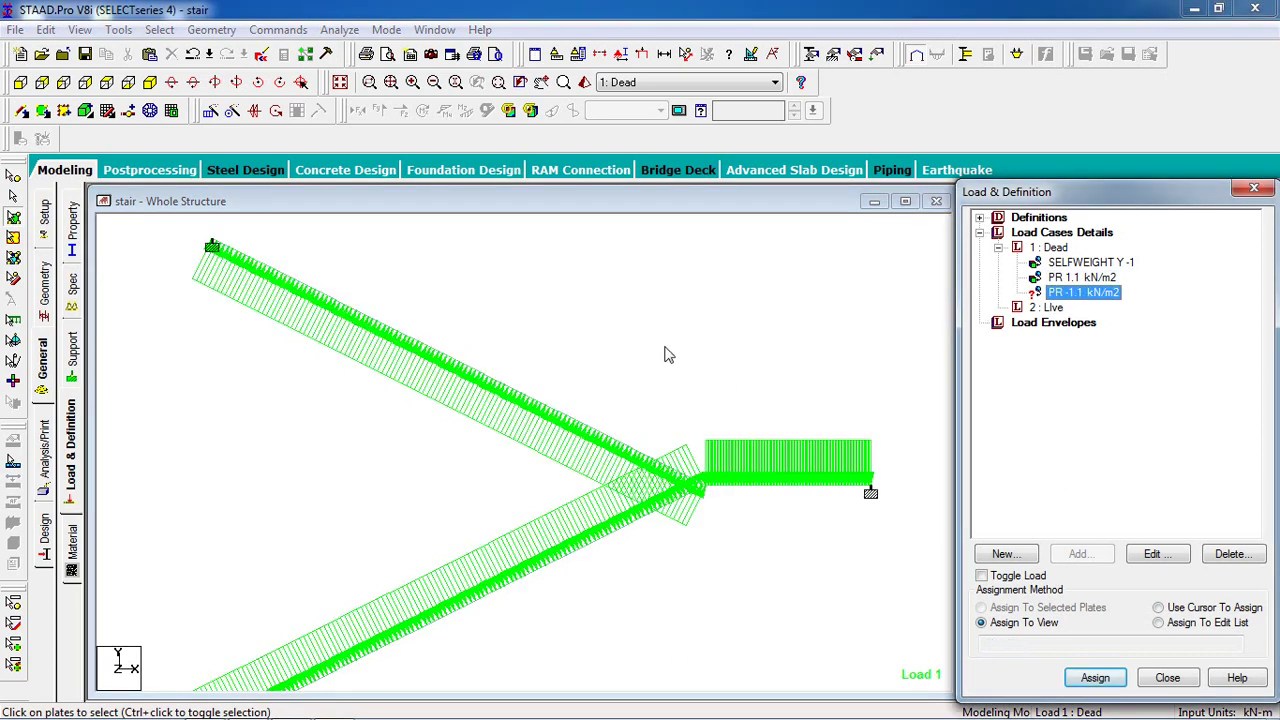
left_click(295, 255)
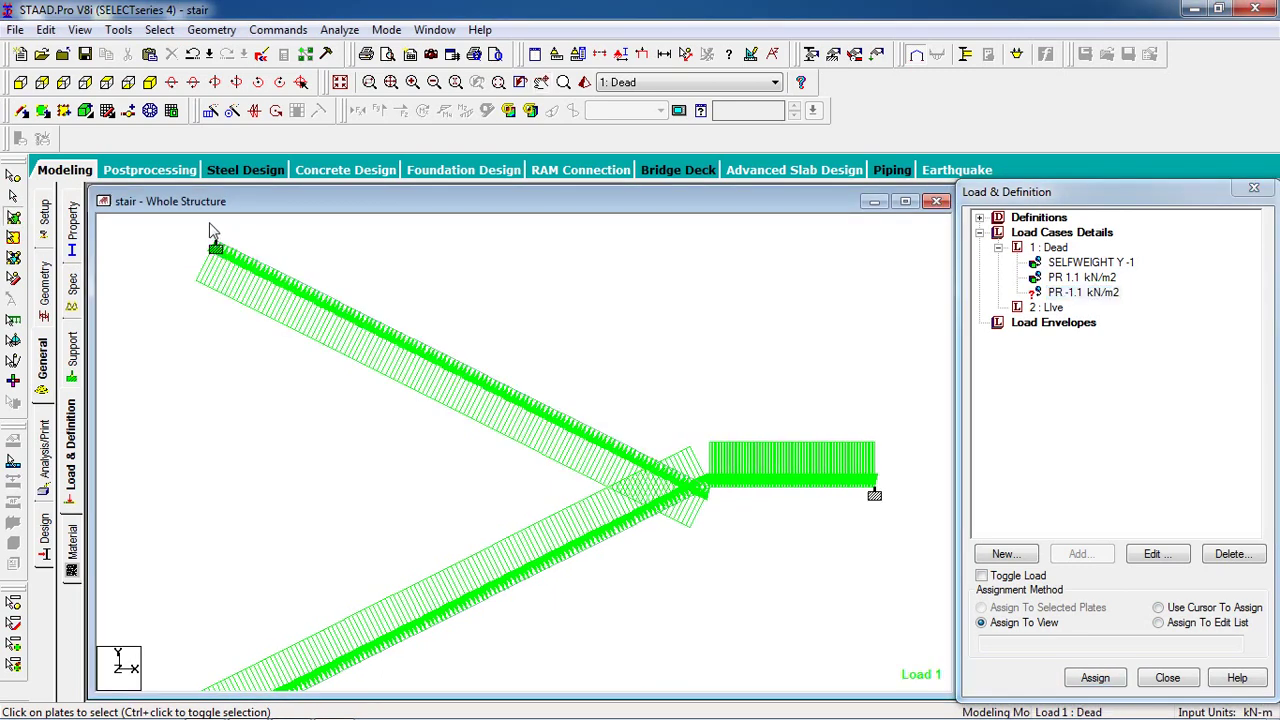
left_click_drag(293, 305, 677, 482)
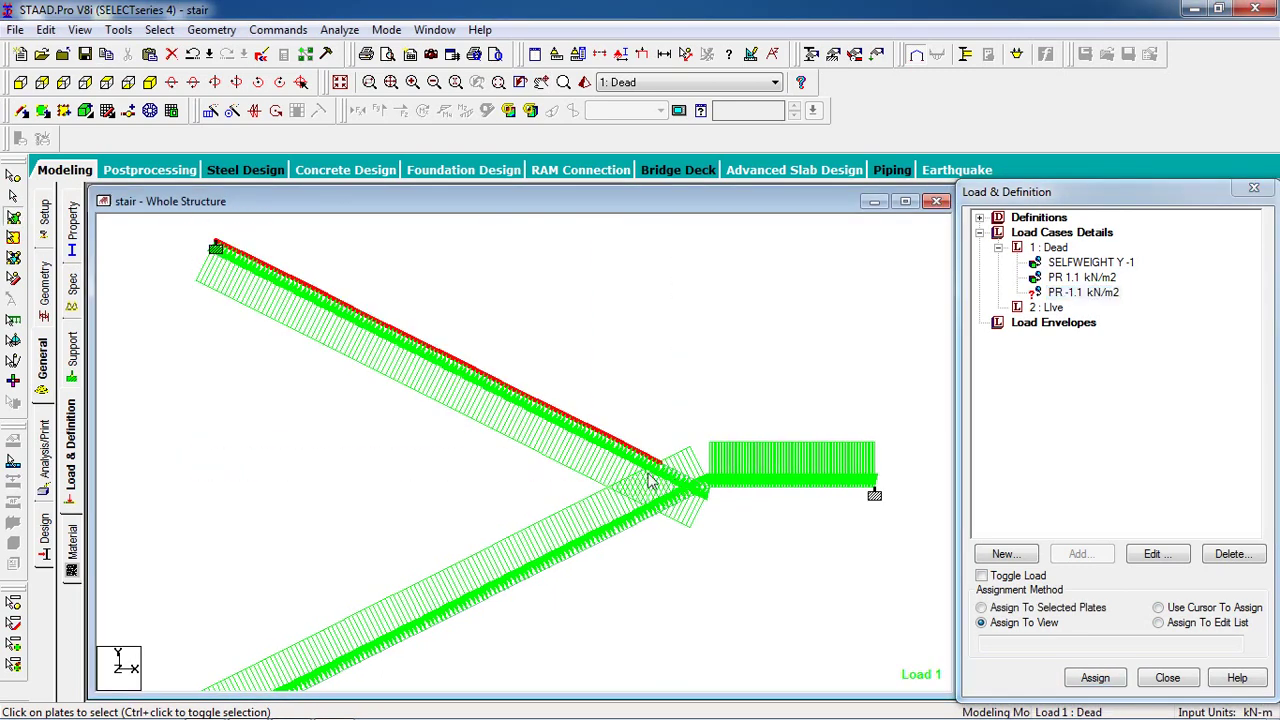
Select all plates of the upper flight in plan view and assign the Dead case's -1.1 kN/m2 pressure to them
left_click(110, 84)
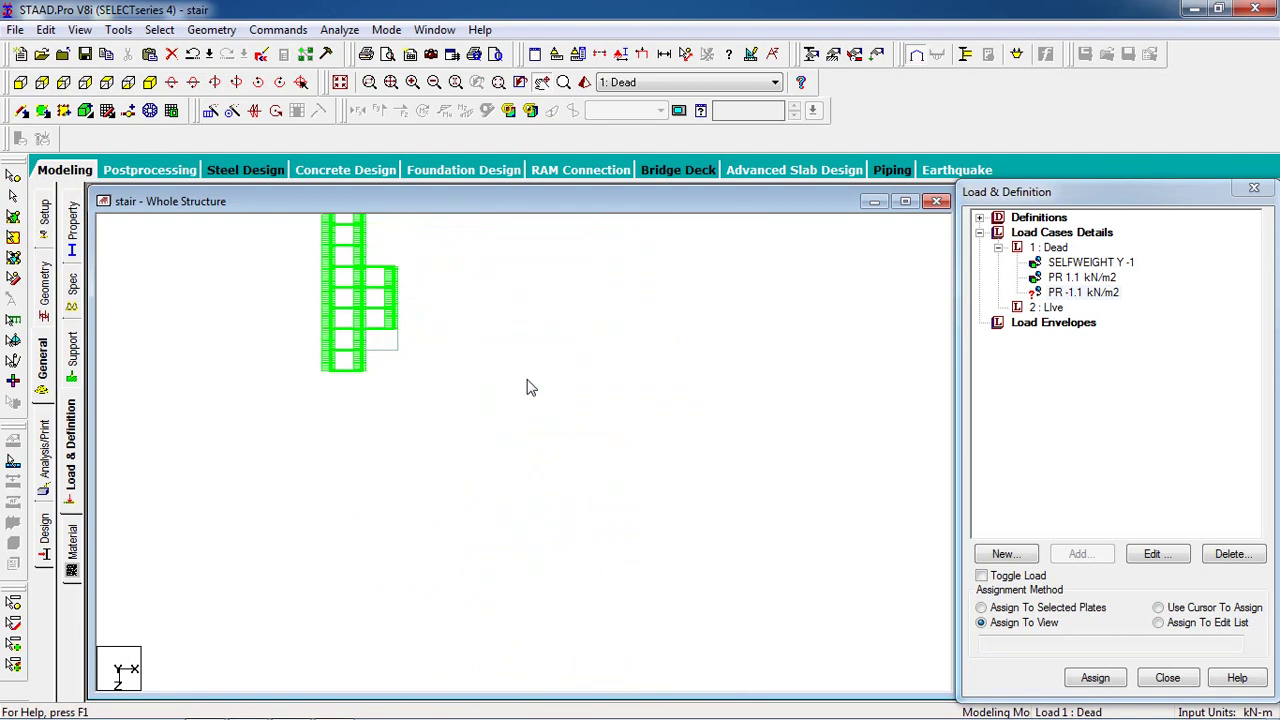
left_click(318, 388)
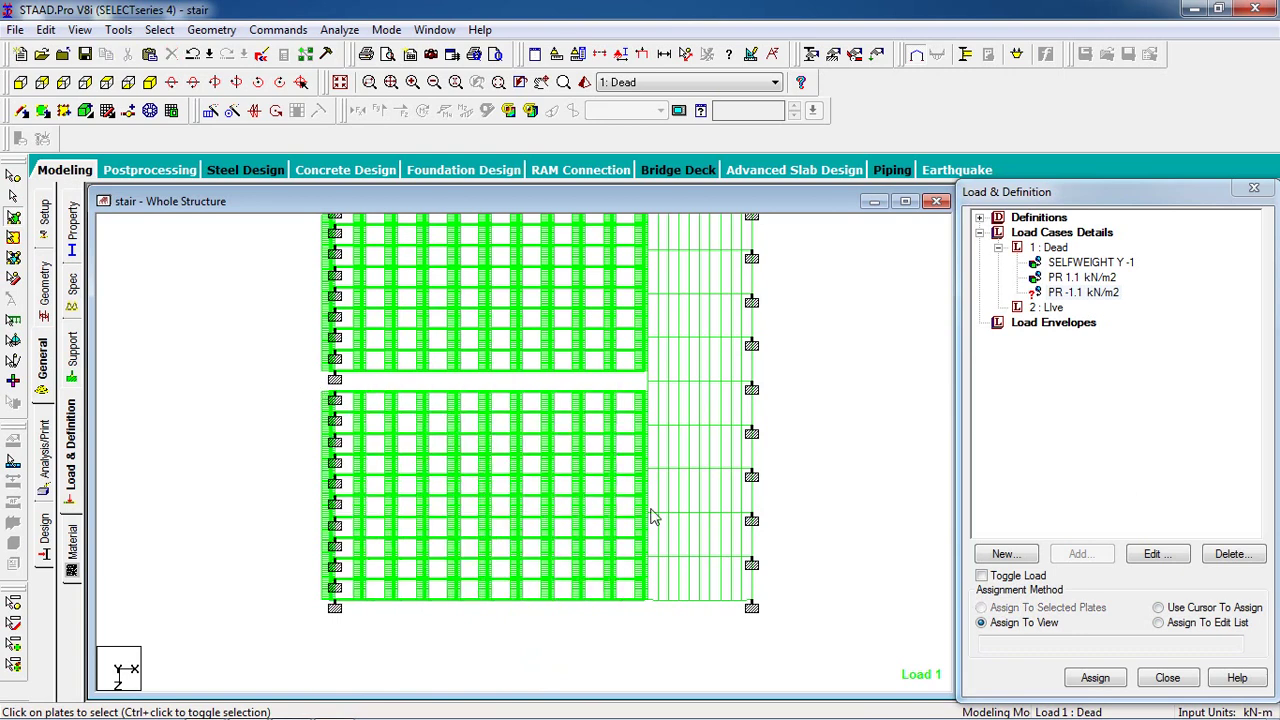
left_click_drag(642, 594, 646, 629)
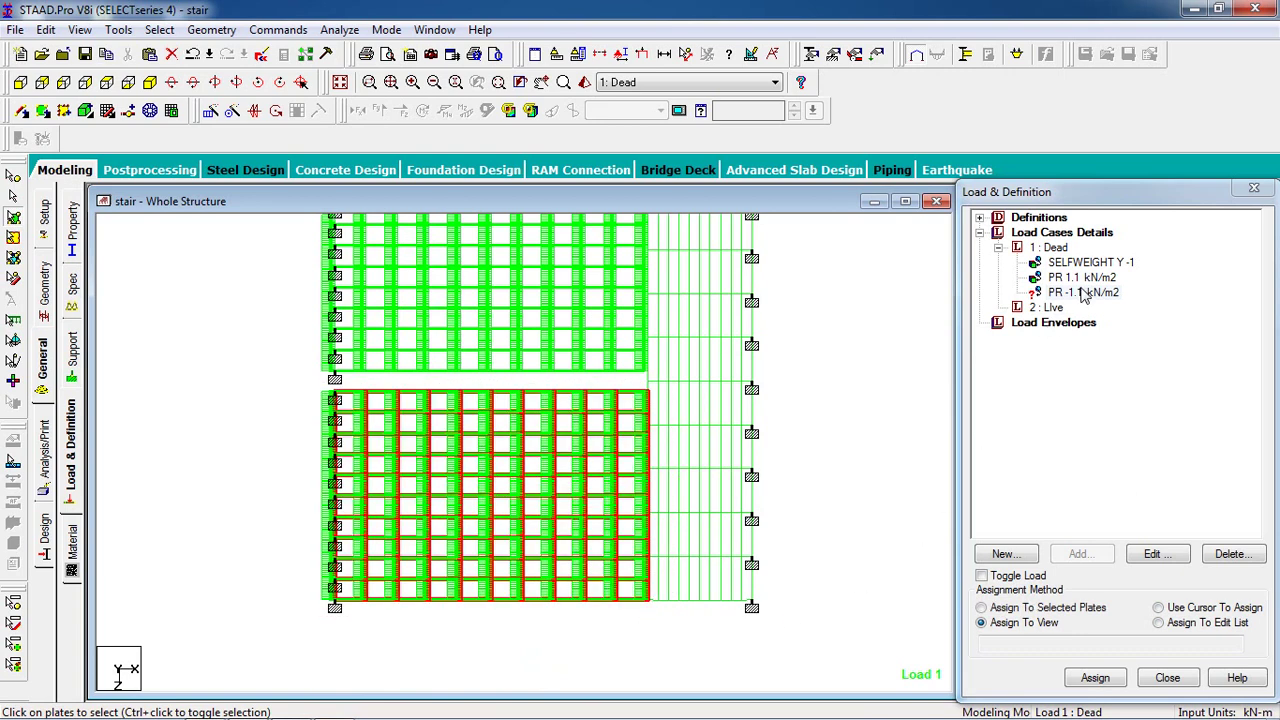
left_click(1083, 292)
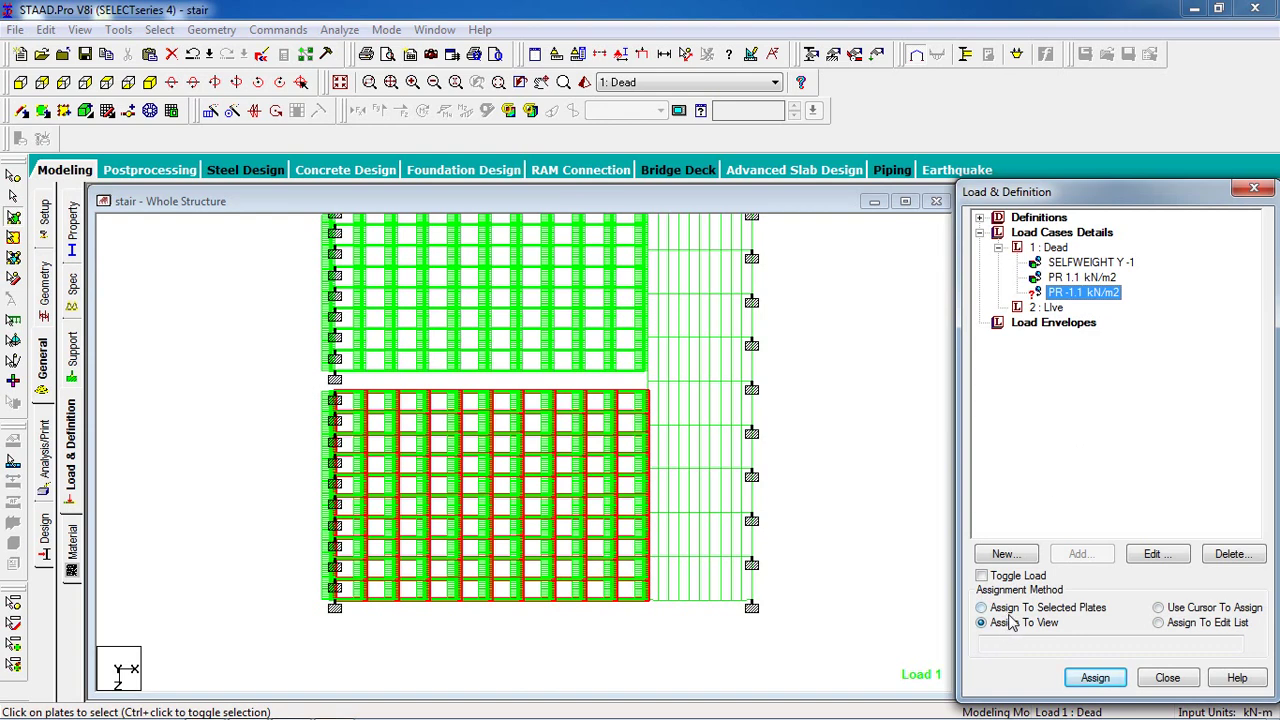
left_click(1010, 608)
left_click(1095, 677)
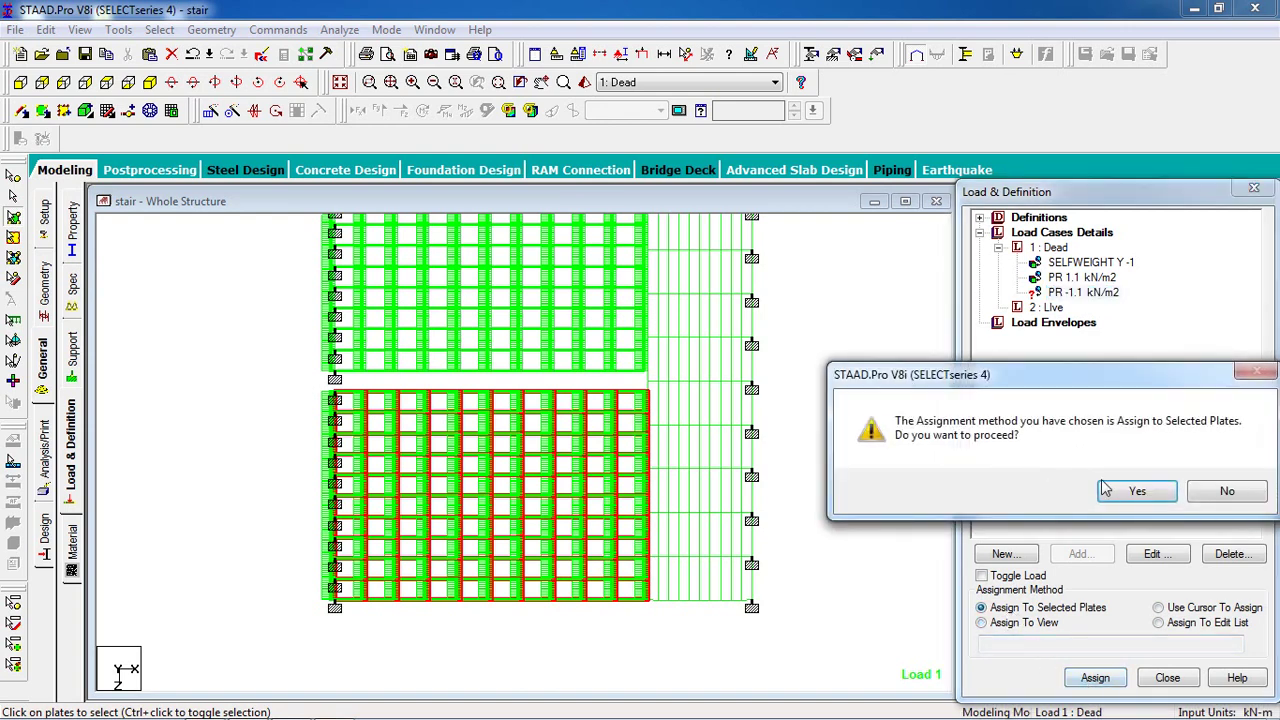
left_click(1135, 490)
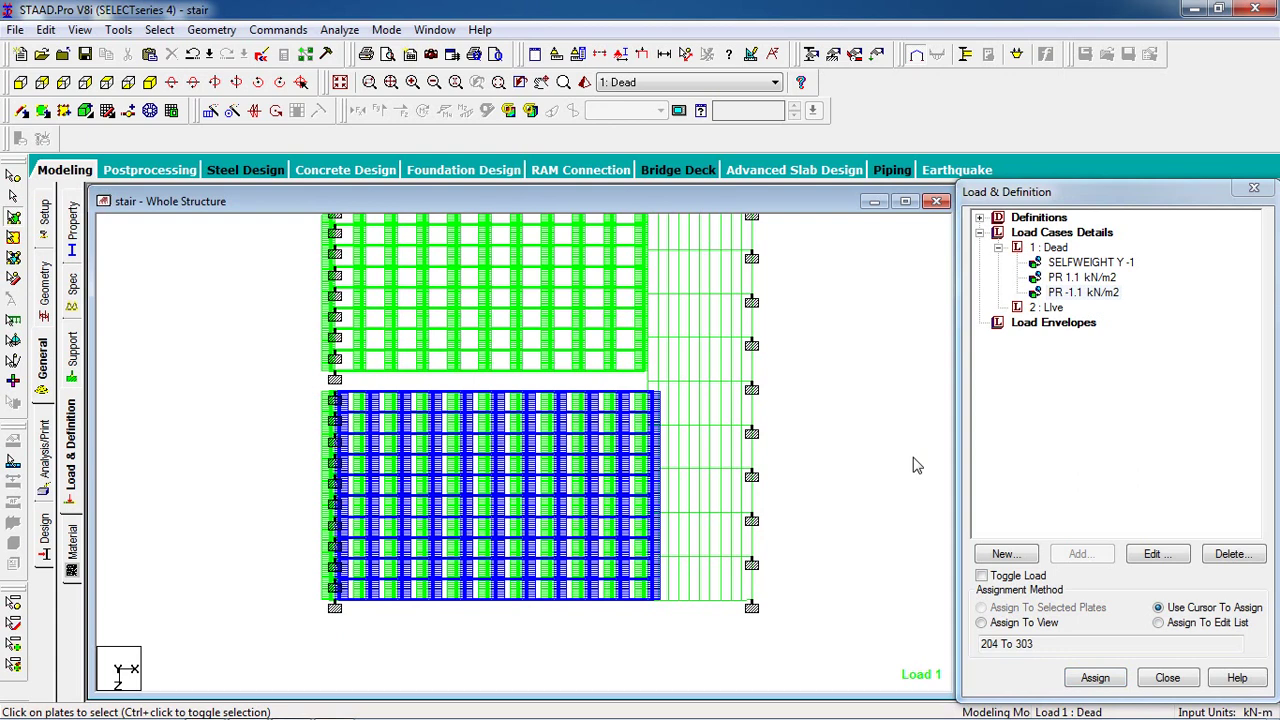
Add two full-plate pressure loads in the local Z direction to the Live case, 1 kN/m2 and -1 kN/m2
left_click(1035, 308)
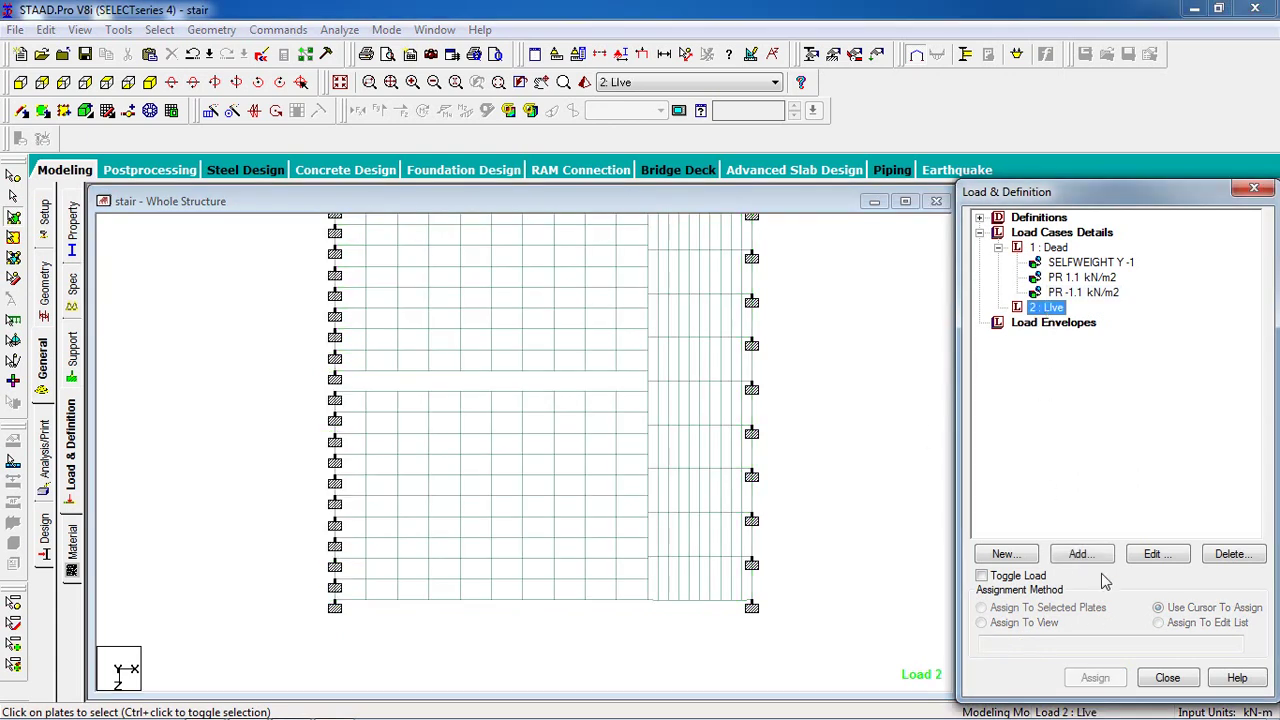
left_click(1094, 560)
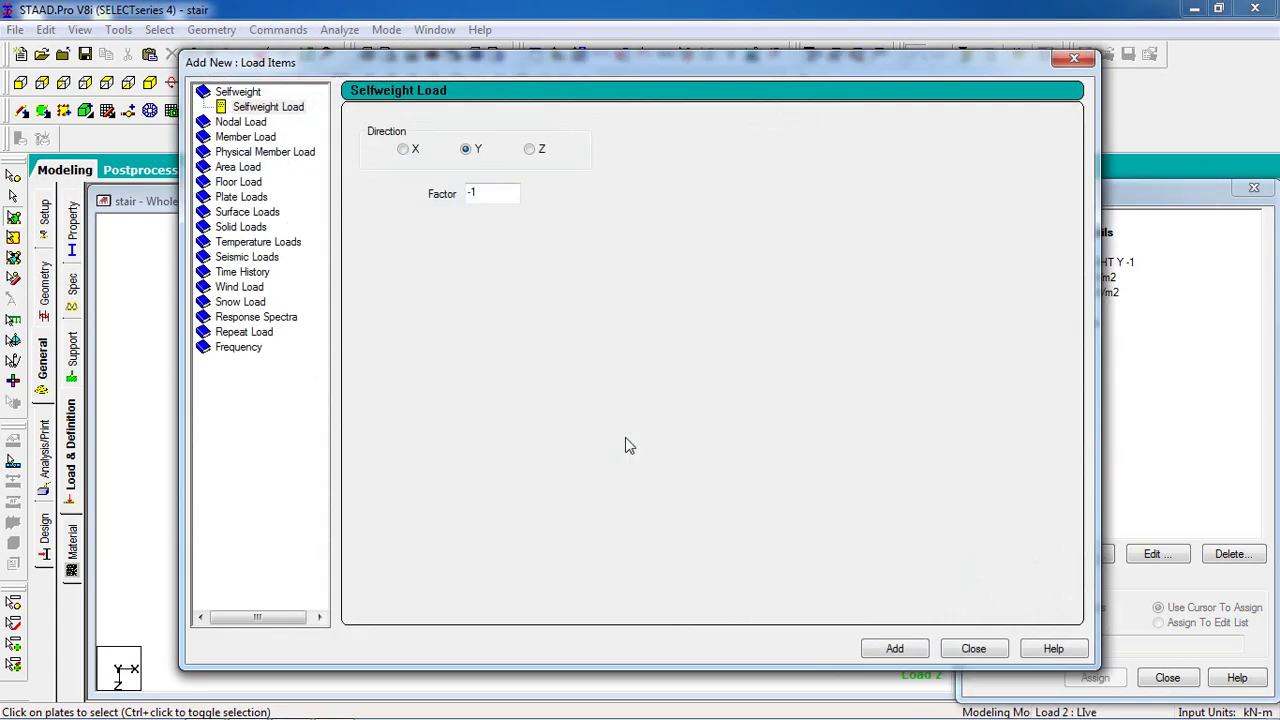
left_click(241, 199)
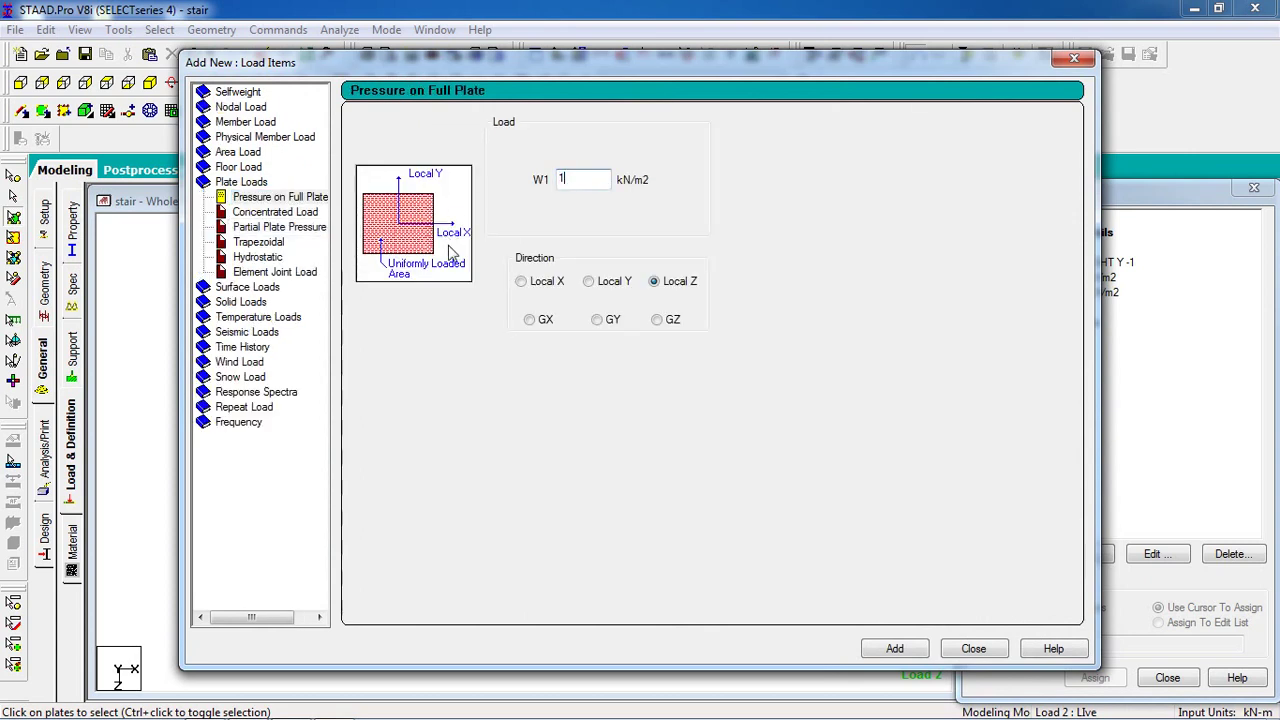
left_click(920, 651)
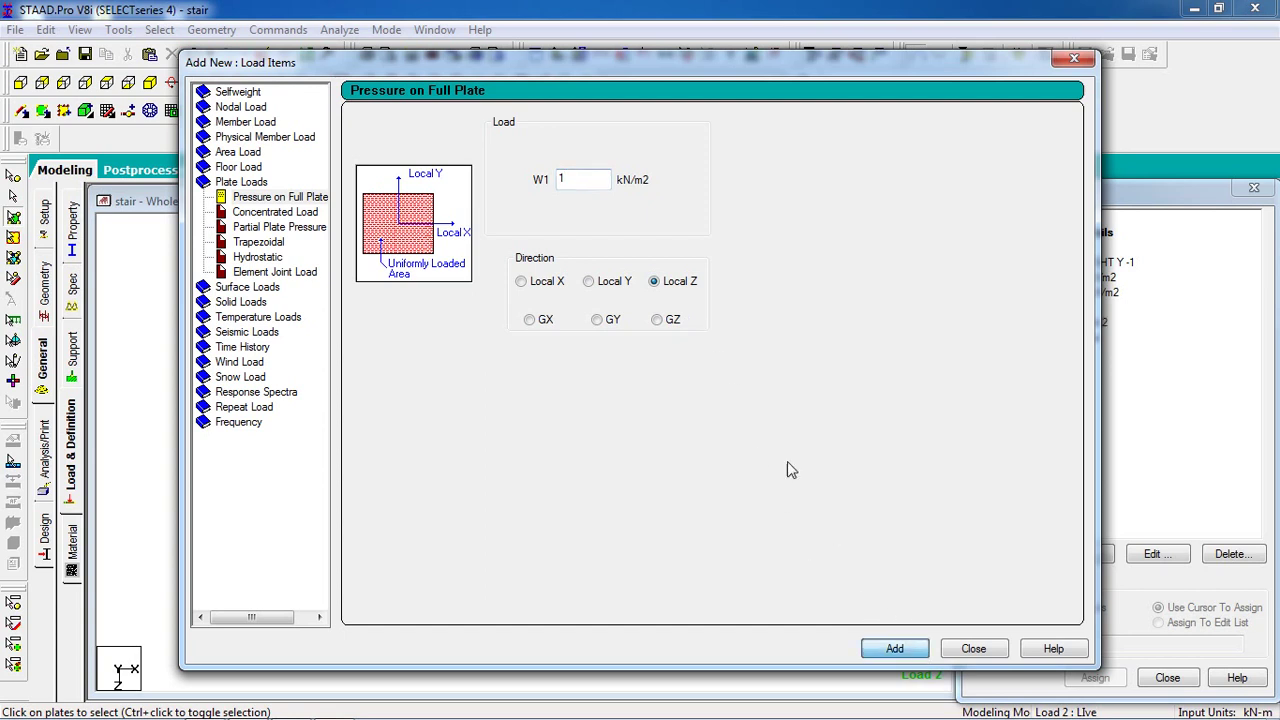
key("Tab")
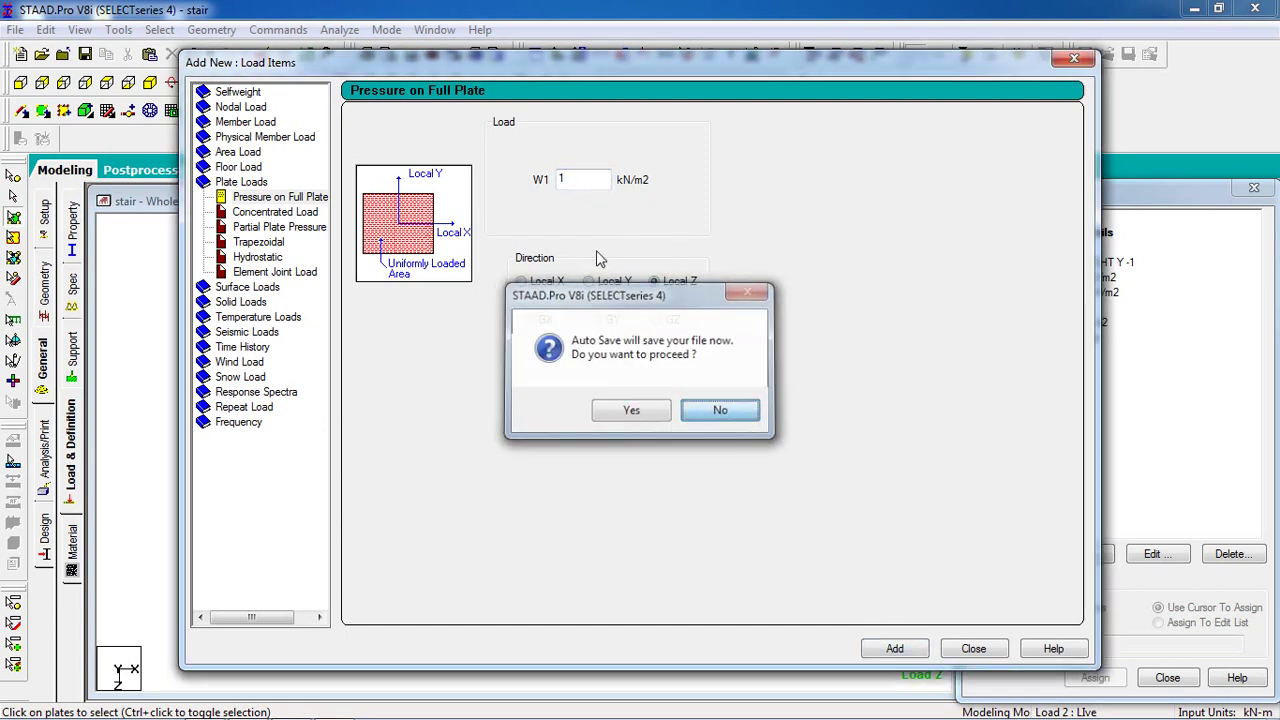
left_click(728, 412)
type("-")
left_click(895, 648)
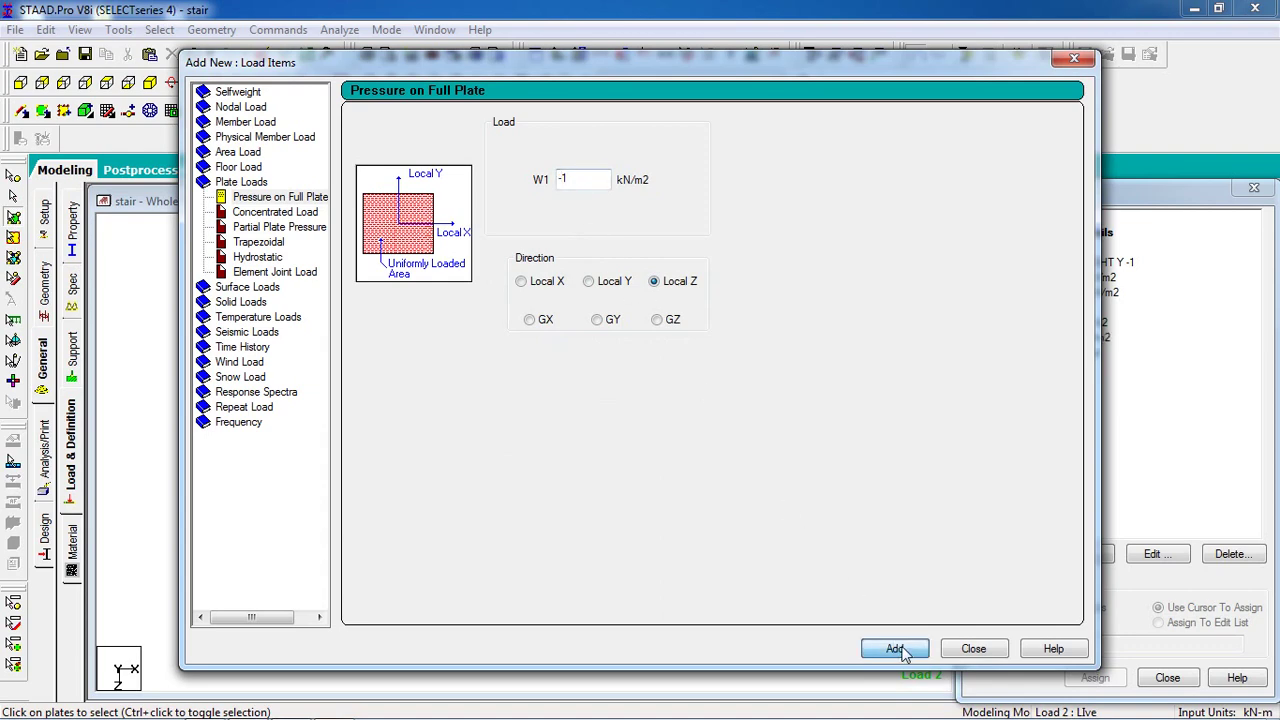
left_click(970, 649)
left_click(872, 530)
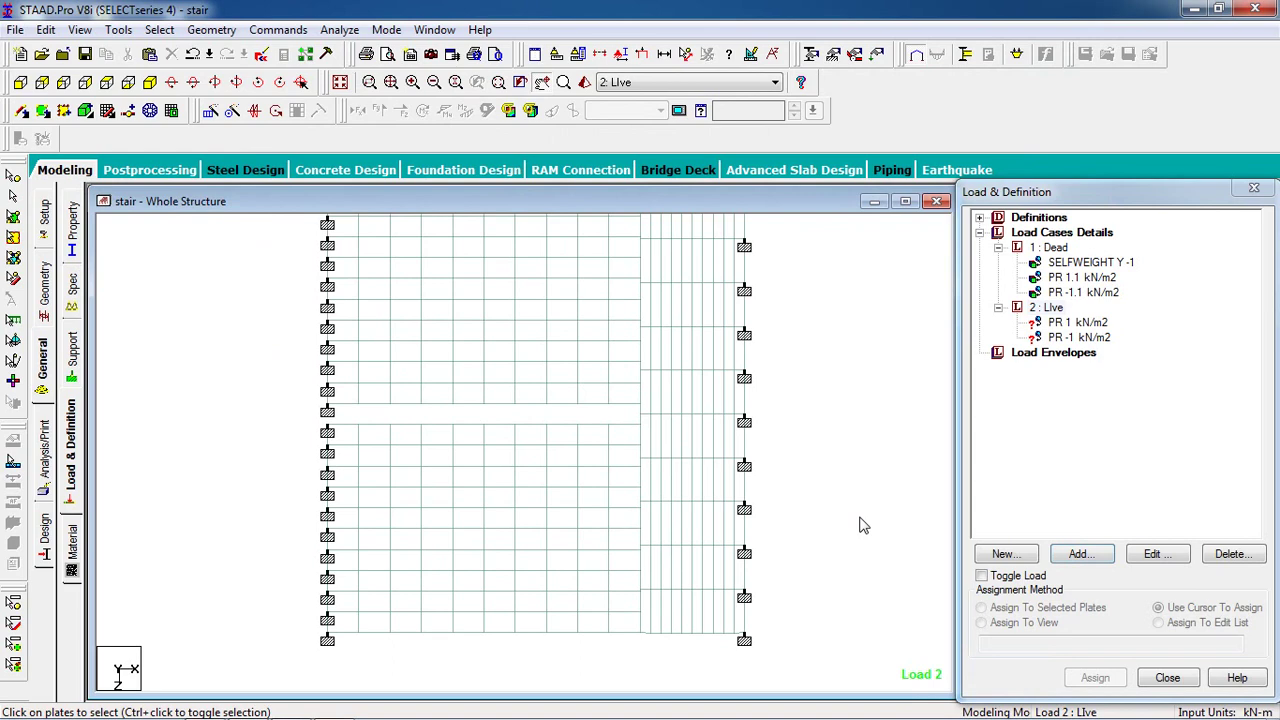
left_click(1078, 322)
left_click(831, 426)
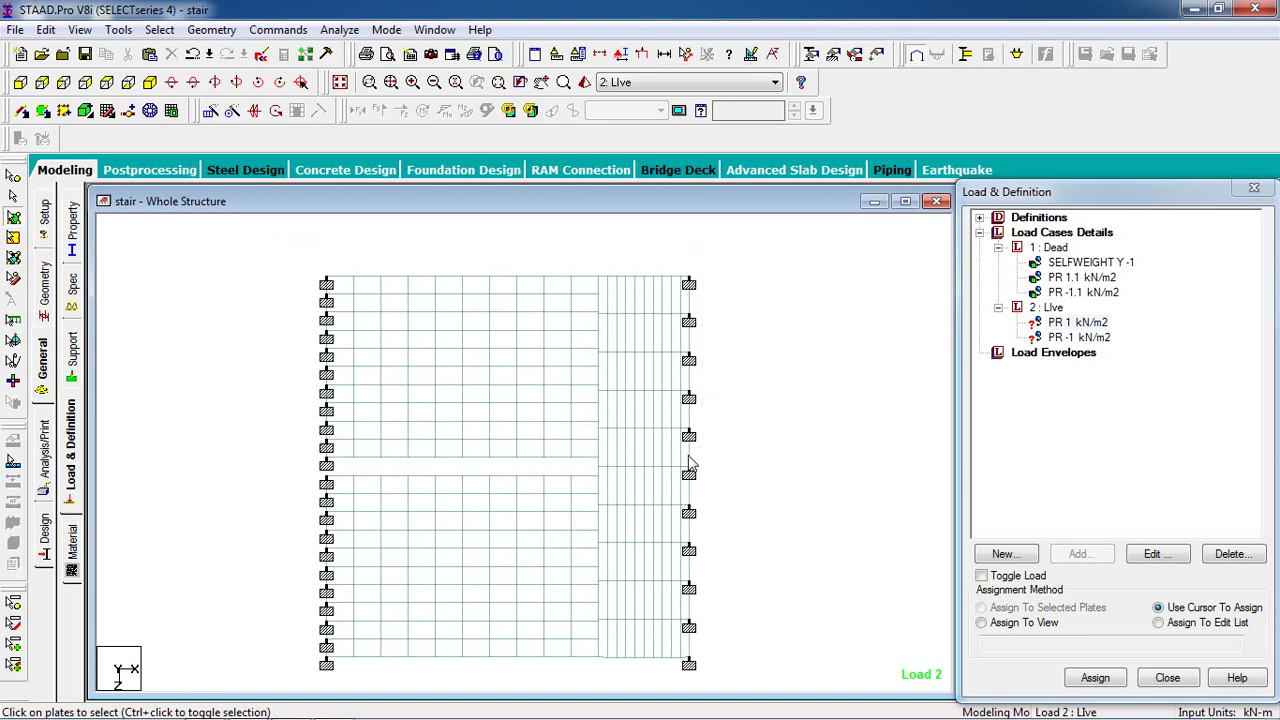
left_click_drag(277, 232, 596, 472)
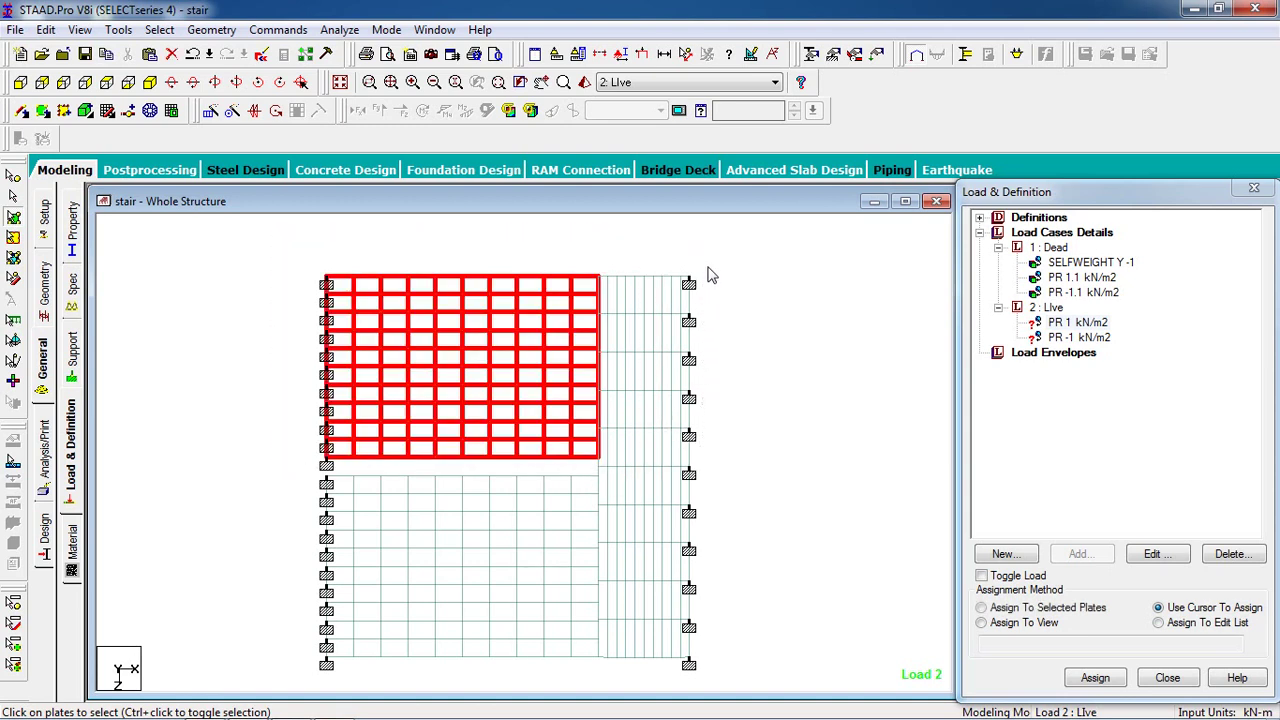
left_click_drag(616, 672, 606, 672)
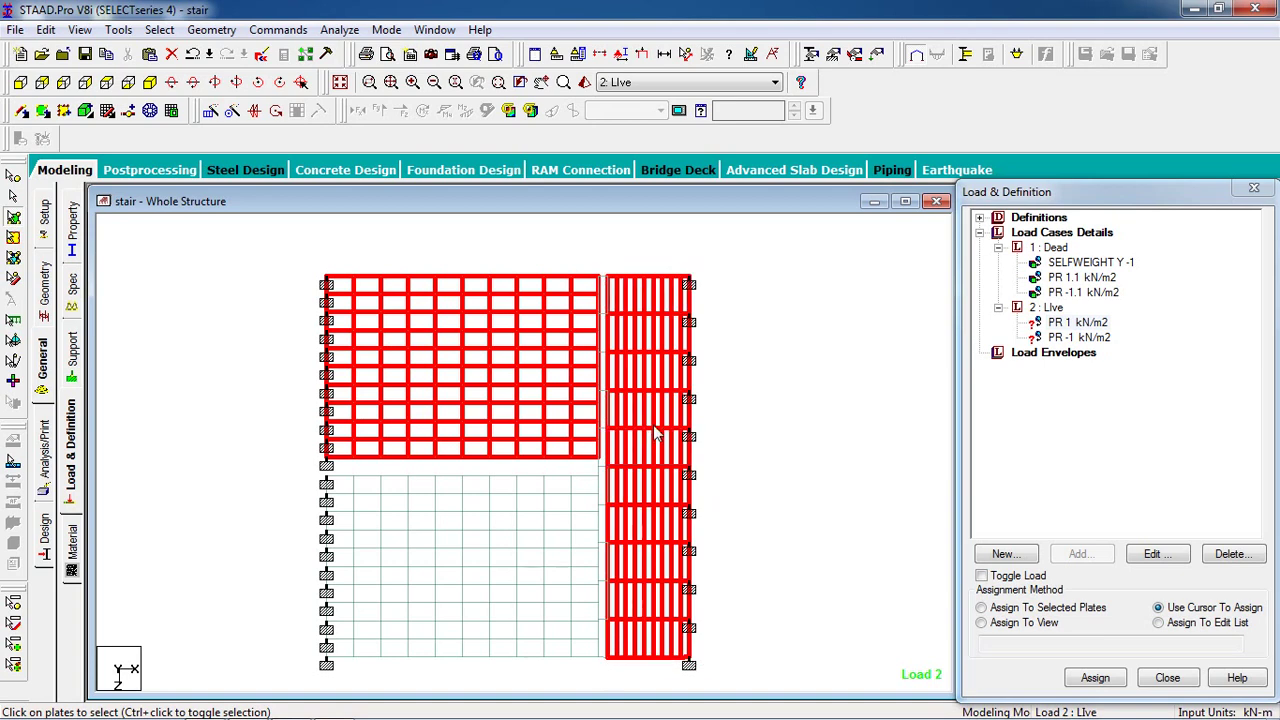
left_click(754, 400)
double_click(732, 201)
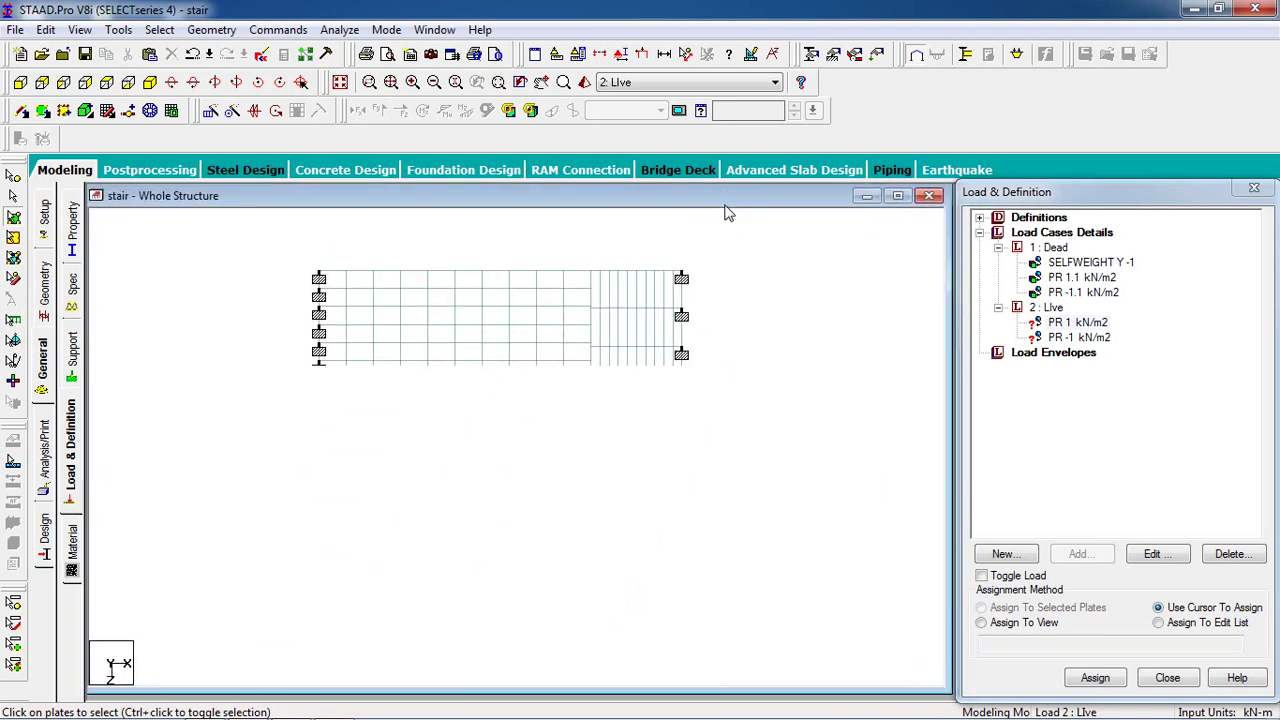
Select all plates of the landing and the lower flight and assign the Live case's 1 kN/m2 pressure to them
left_click_drag(725, 249, 594, 674)
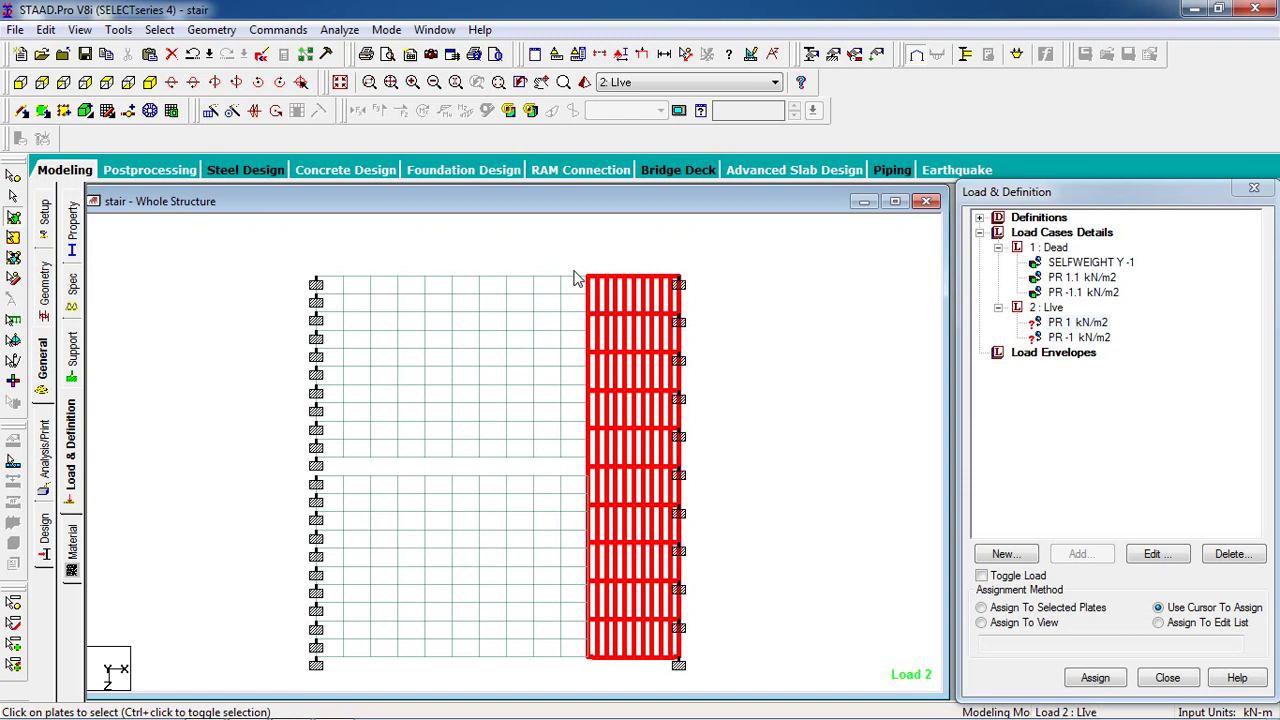
left_click_drag(574, 251, 168, 480)
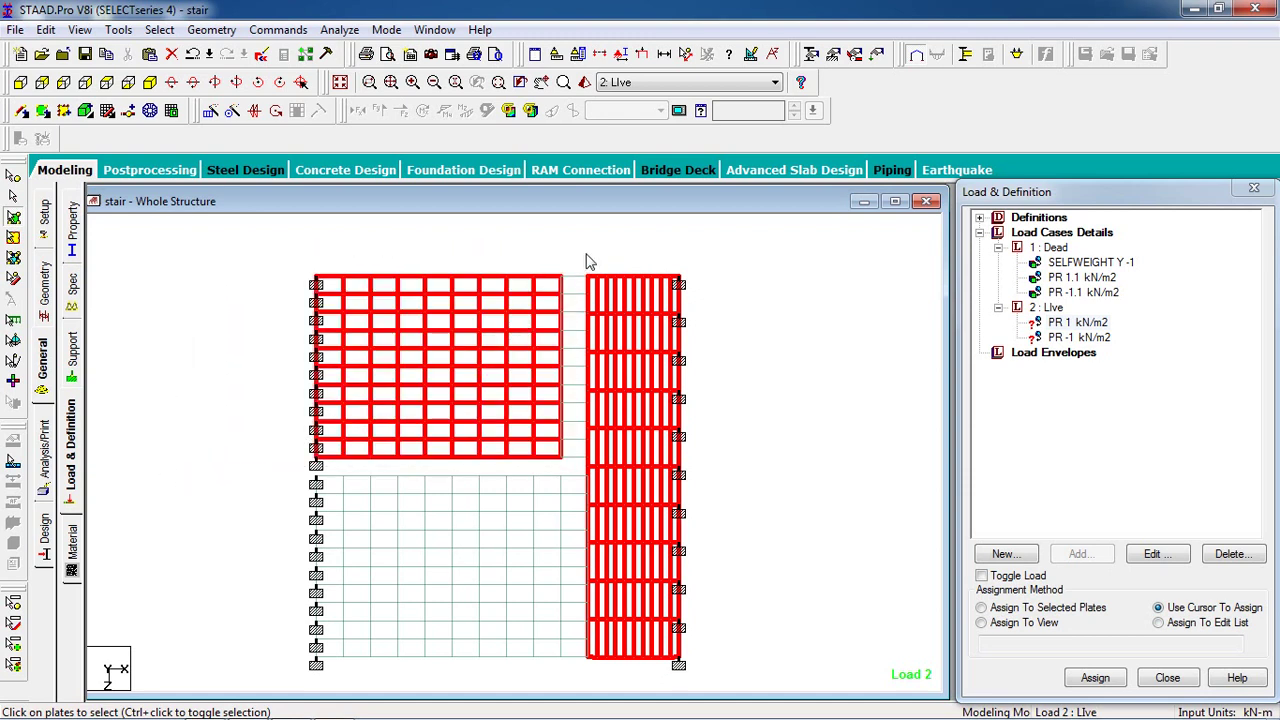
left_click(568, 466, "ctrl")
left_click(1090, 323)
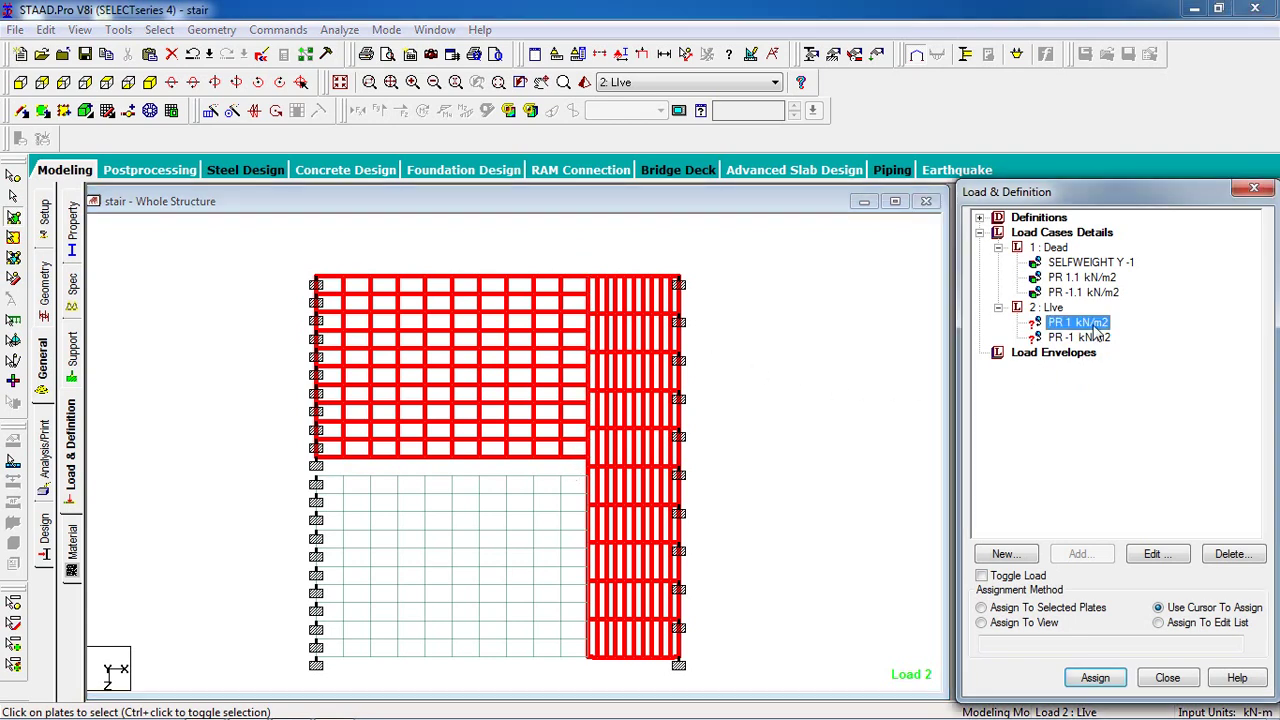
left_click(1046, 612)
left_click(1095, 678)
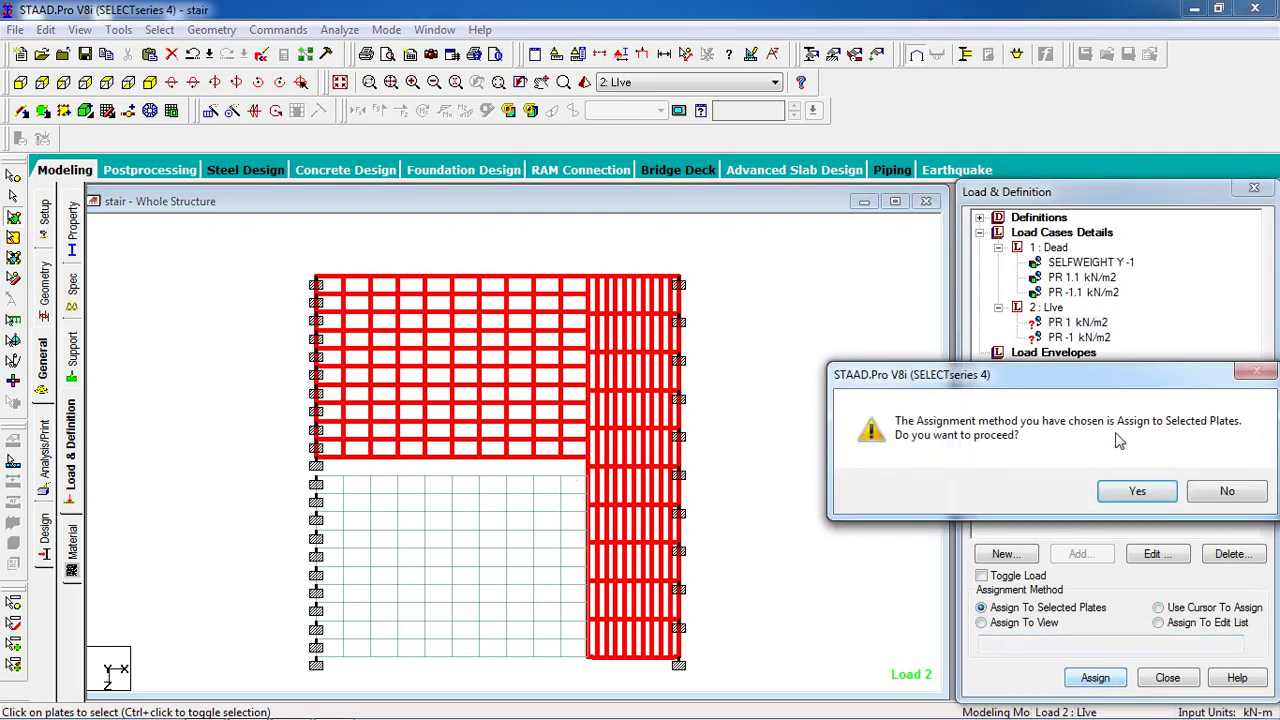
left_click(1137, 490)
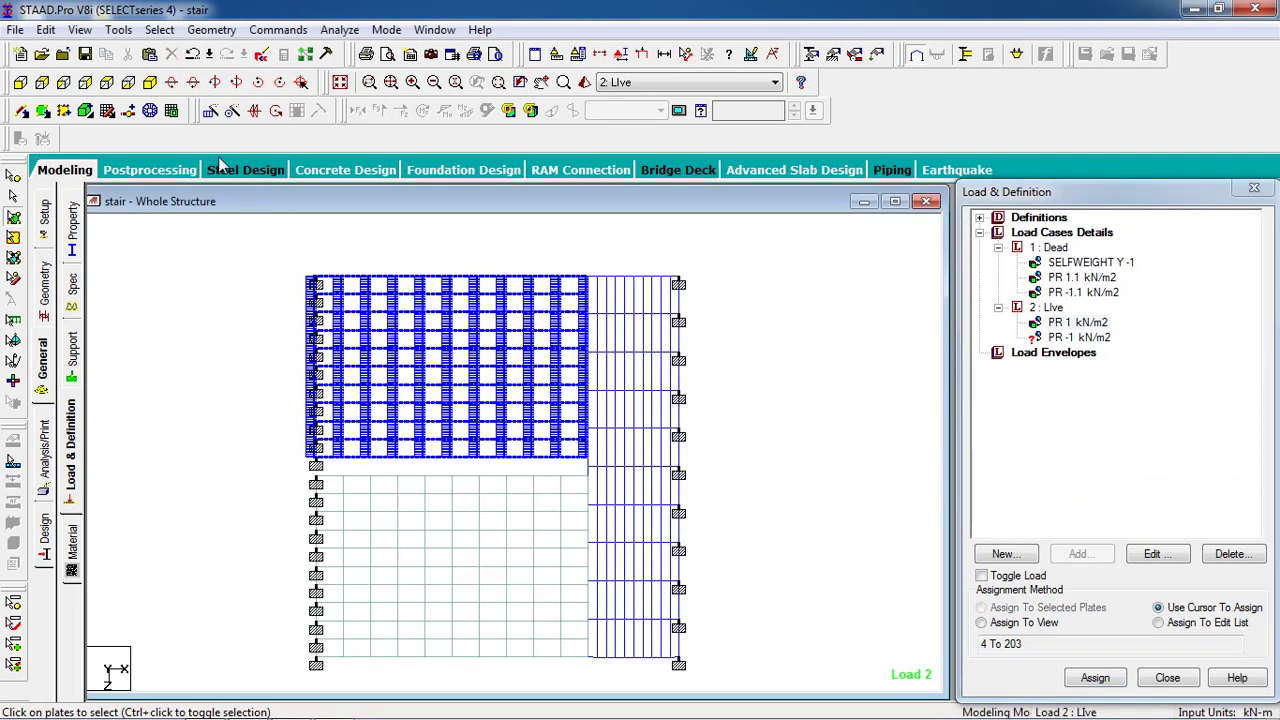
Select all plates of the upper flight in plan view and assign the Live case's -1 kN/m2 pressure to them
left_click(20, 82)
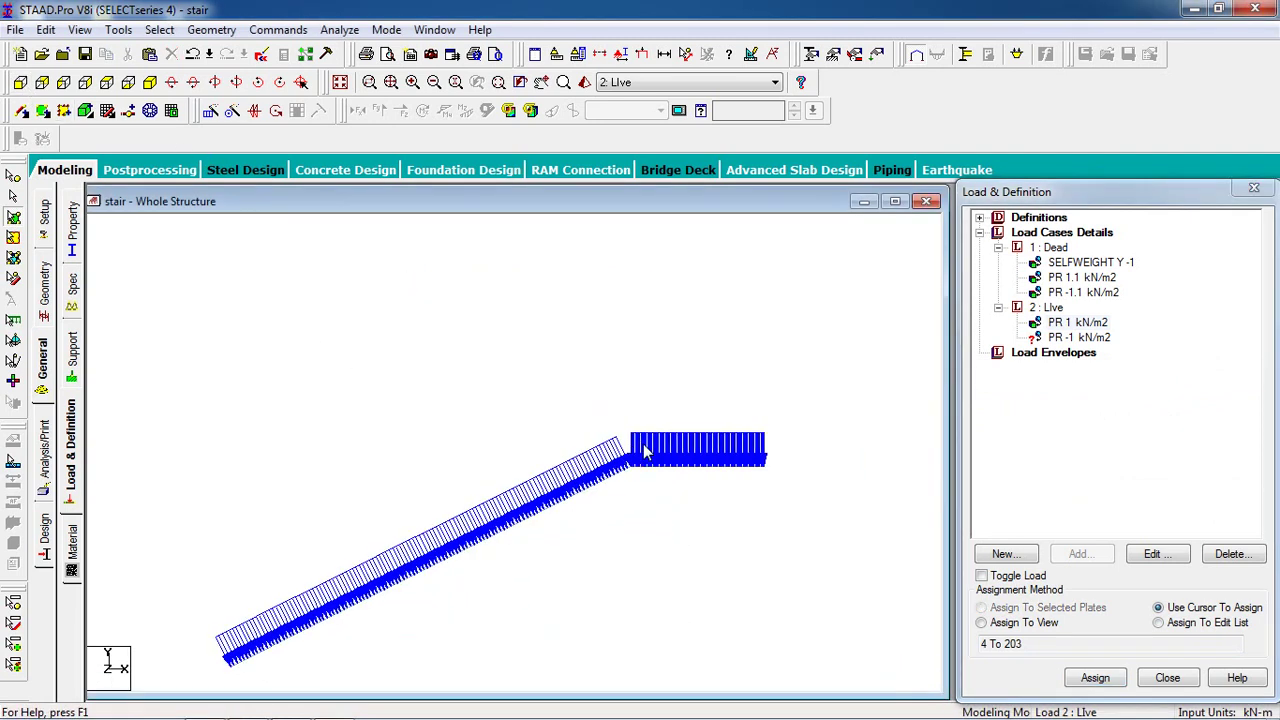
left_click(106, 82)
left_click(152, 111)
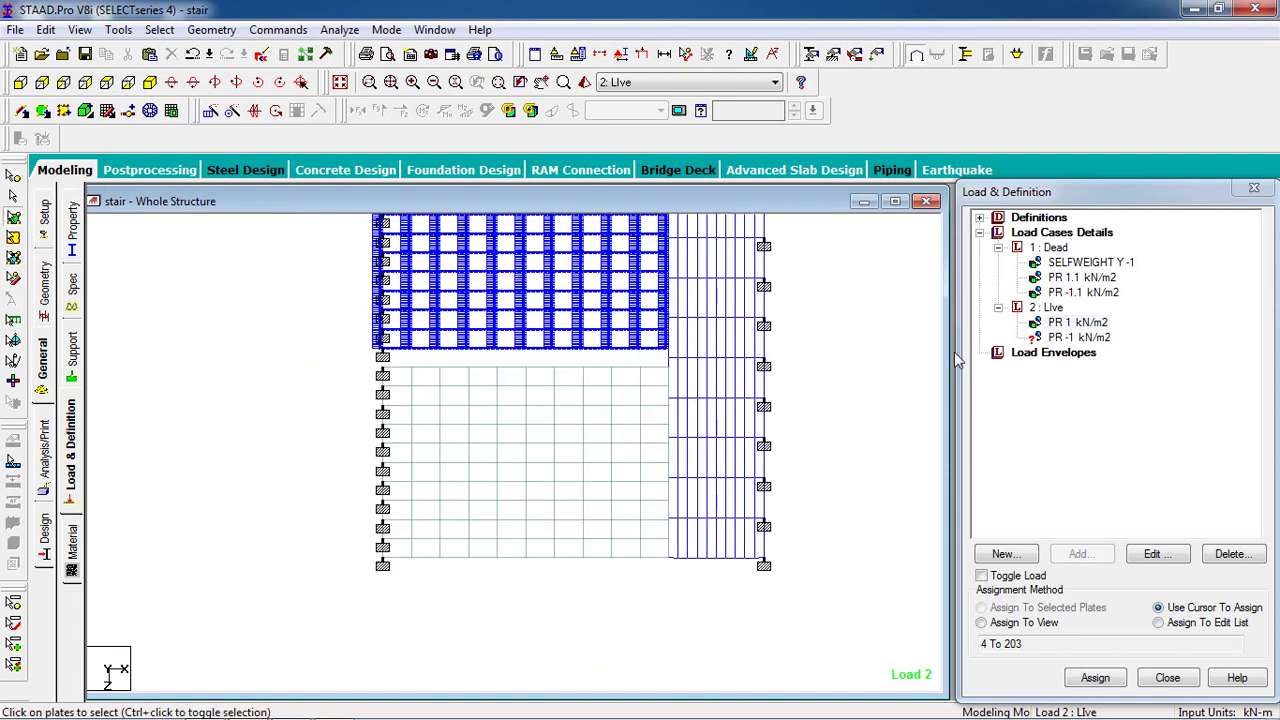
left_click(1055, 340)
left_click(660, 366)
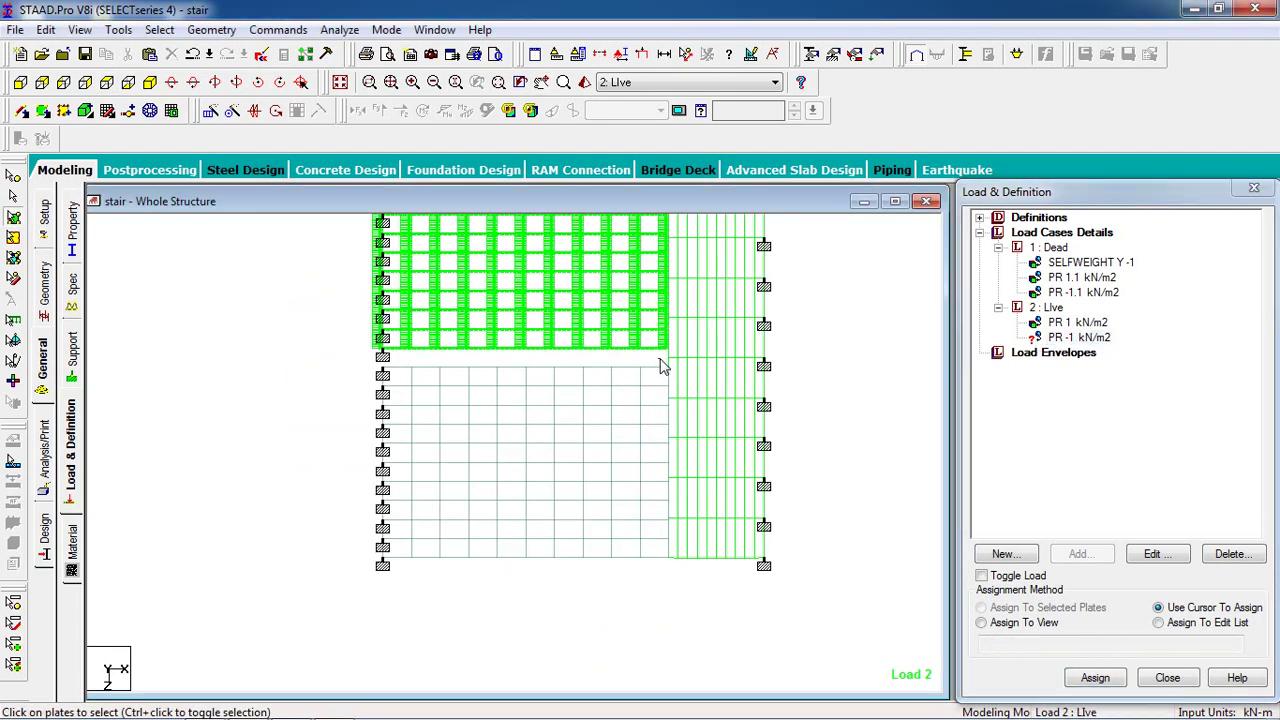
left_click_drag(285, 571, 234, 610)
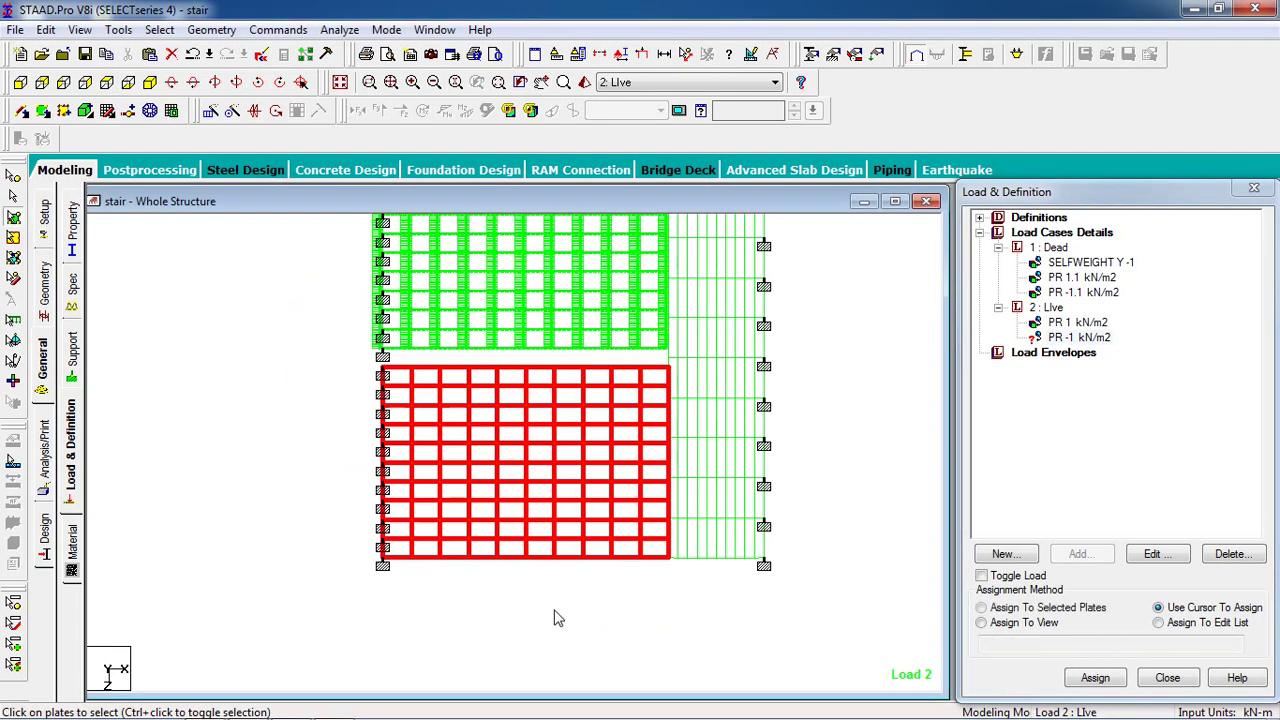
left_click(1063, 617)
left_click(1090, 678)
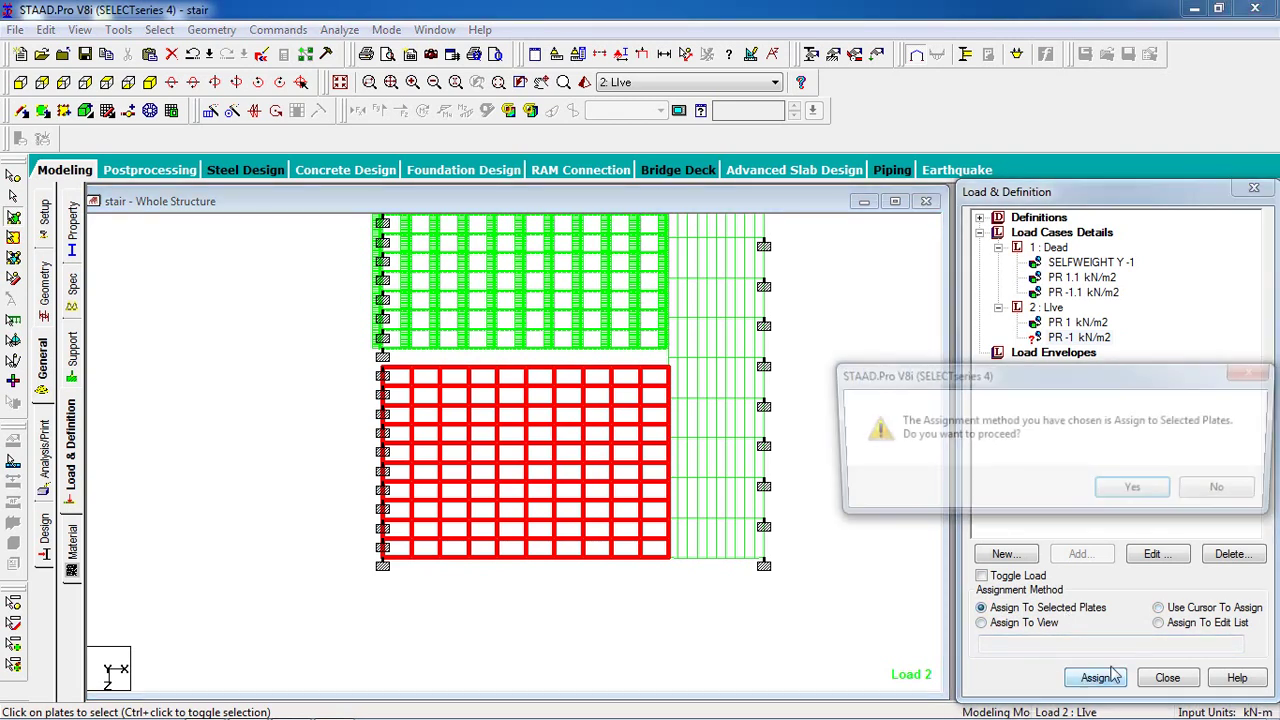
left_click(1138, 494)
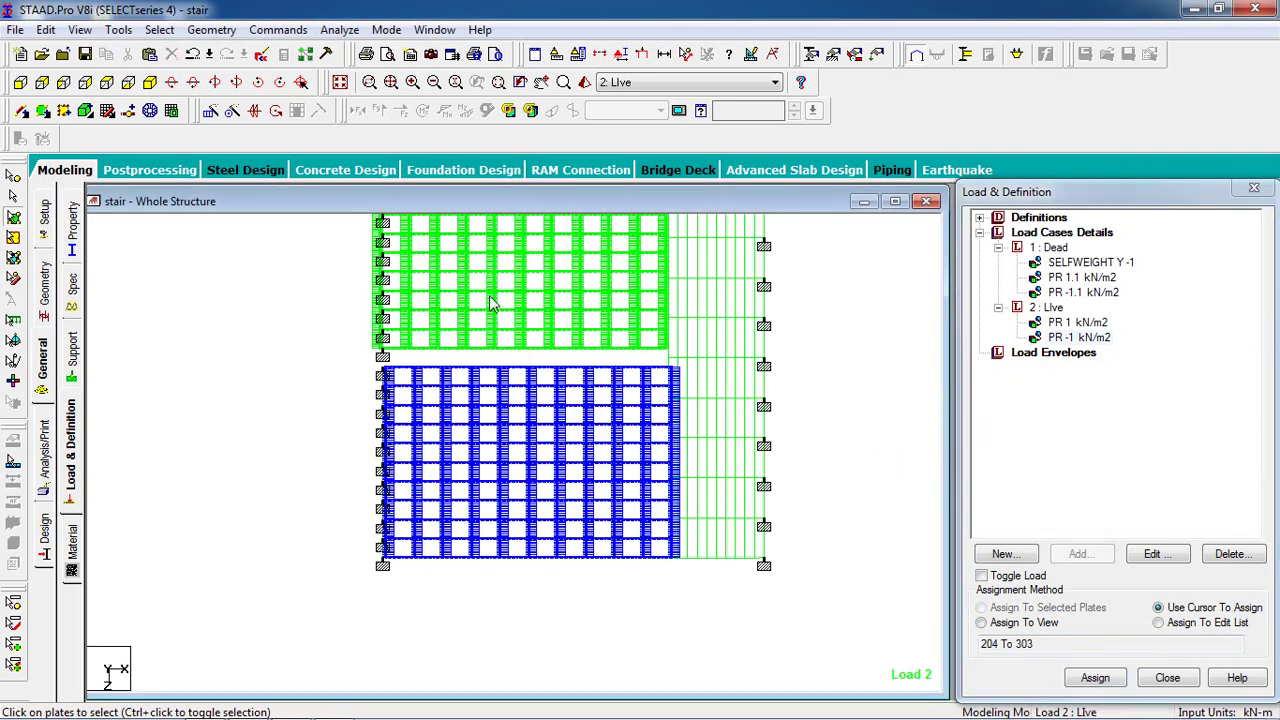
Examine in front view which plates carry each pressure load of the Dead and Live cases and in which direction
left_click(20, 82)
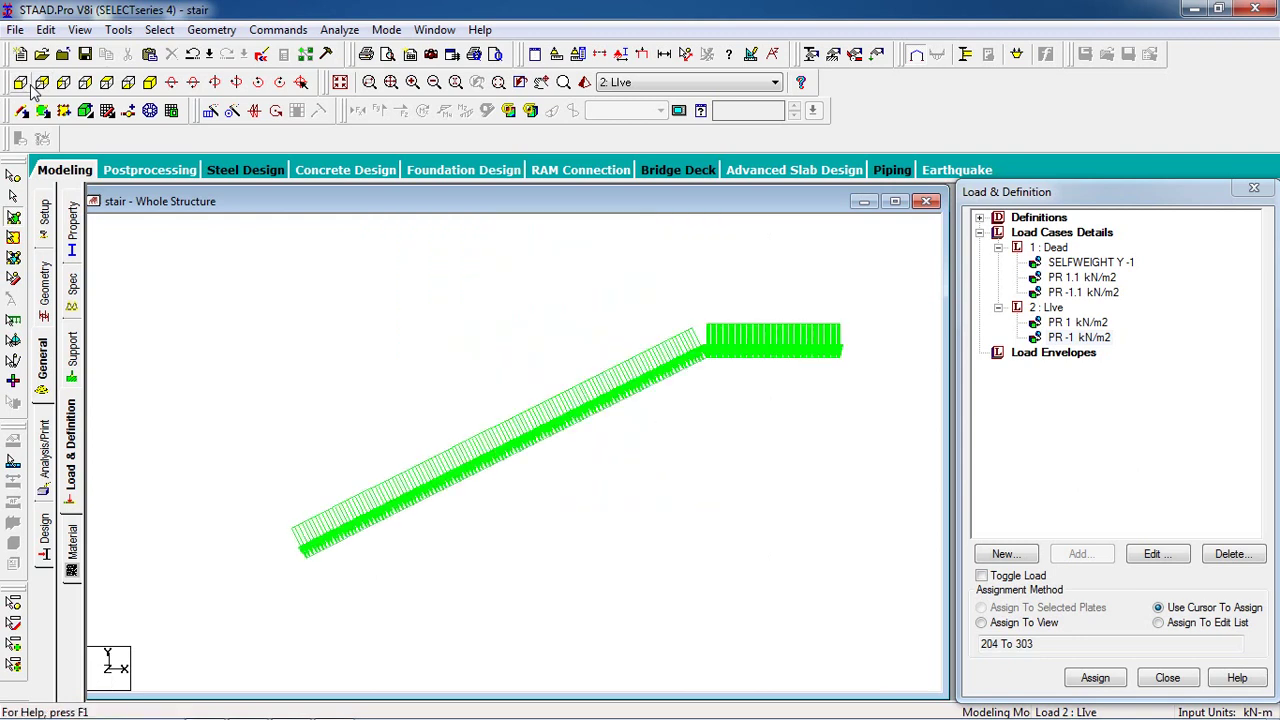
left_click(1078, 322)
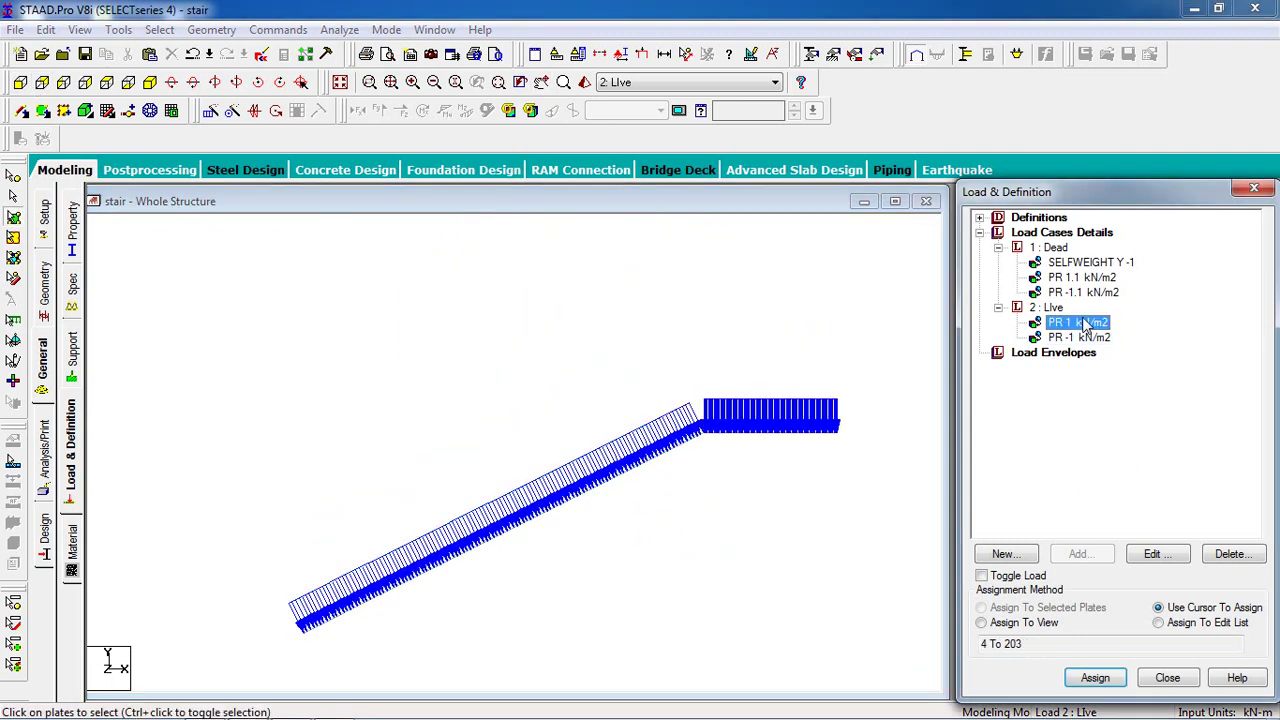
left_click(1080, 278)
left_click(1075, 292)
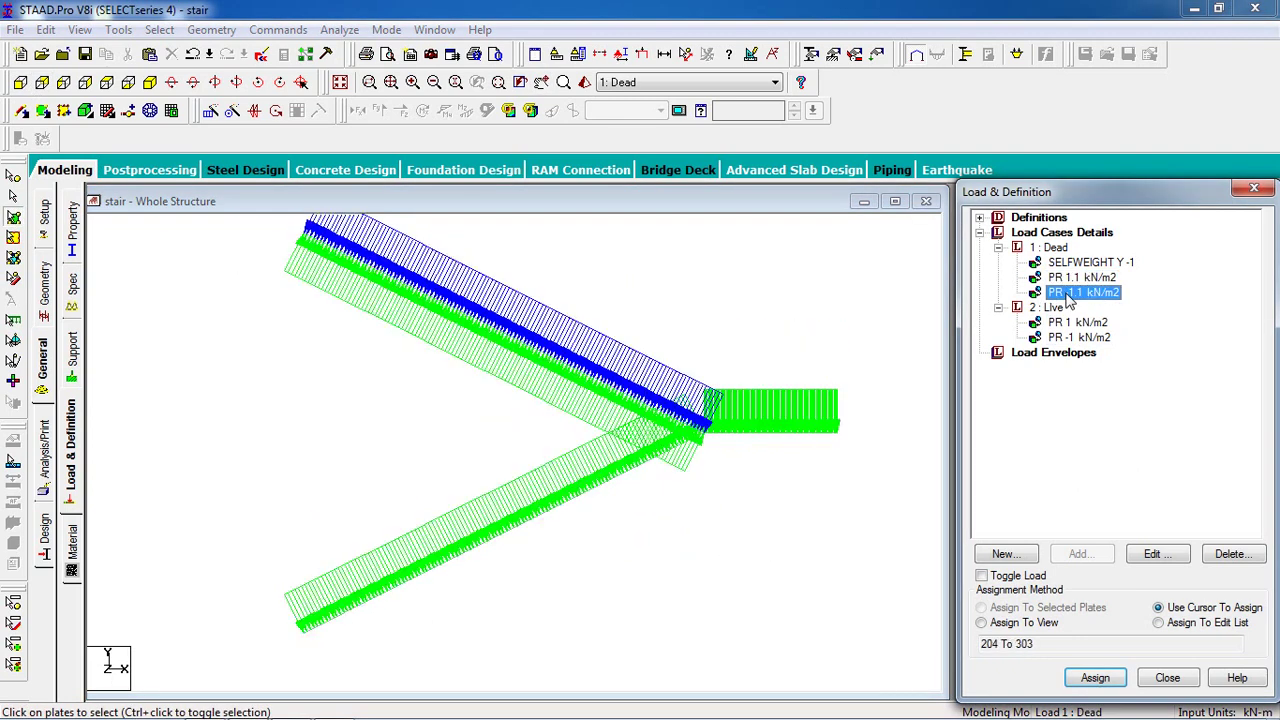
left_click(1074, 279)
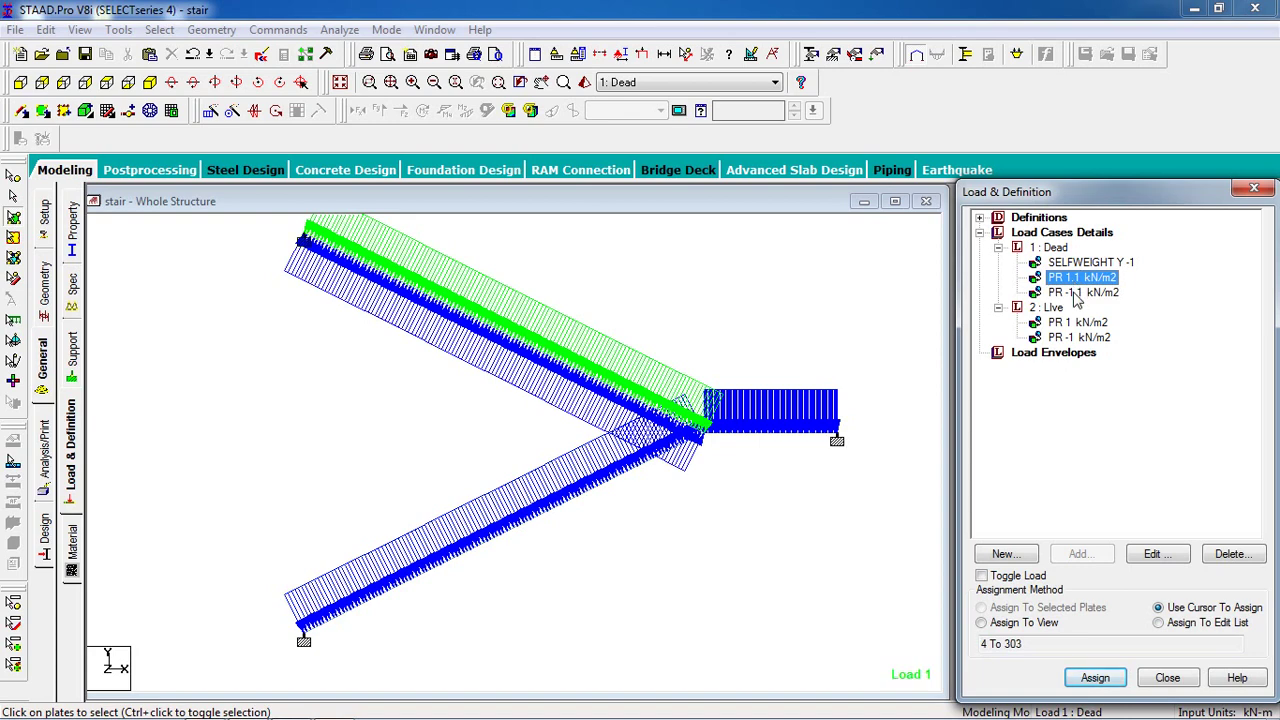
left_click(1075, 292)
left_click(1080, 277)
left_click(1071, 292)
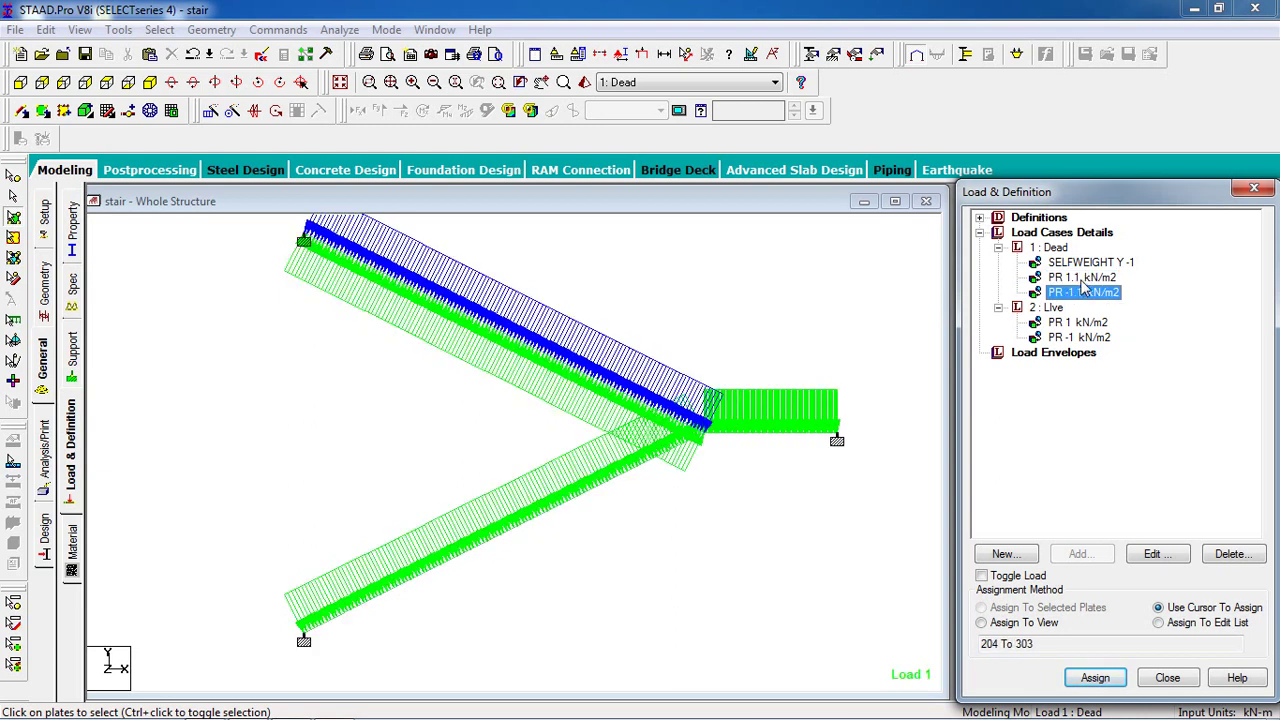
left_click(1084, 278)
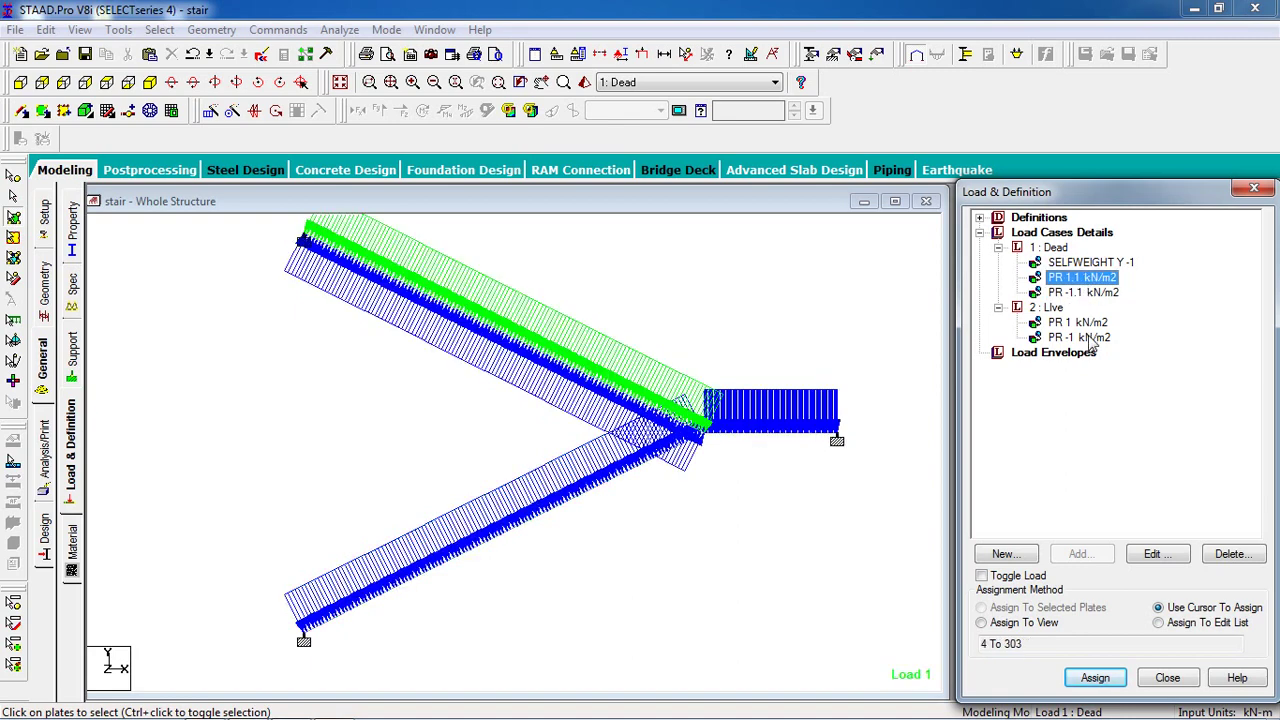
Remove the Dead case's 1.1 kN/m2 pressure from all plates by assigning it to the view with Toggle Load on
left_click(1027, 578)
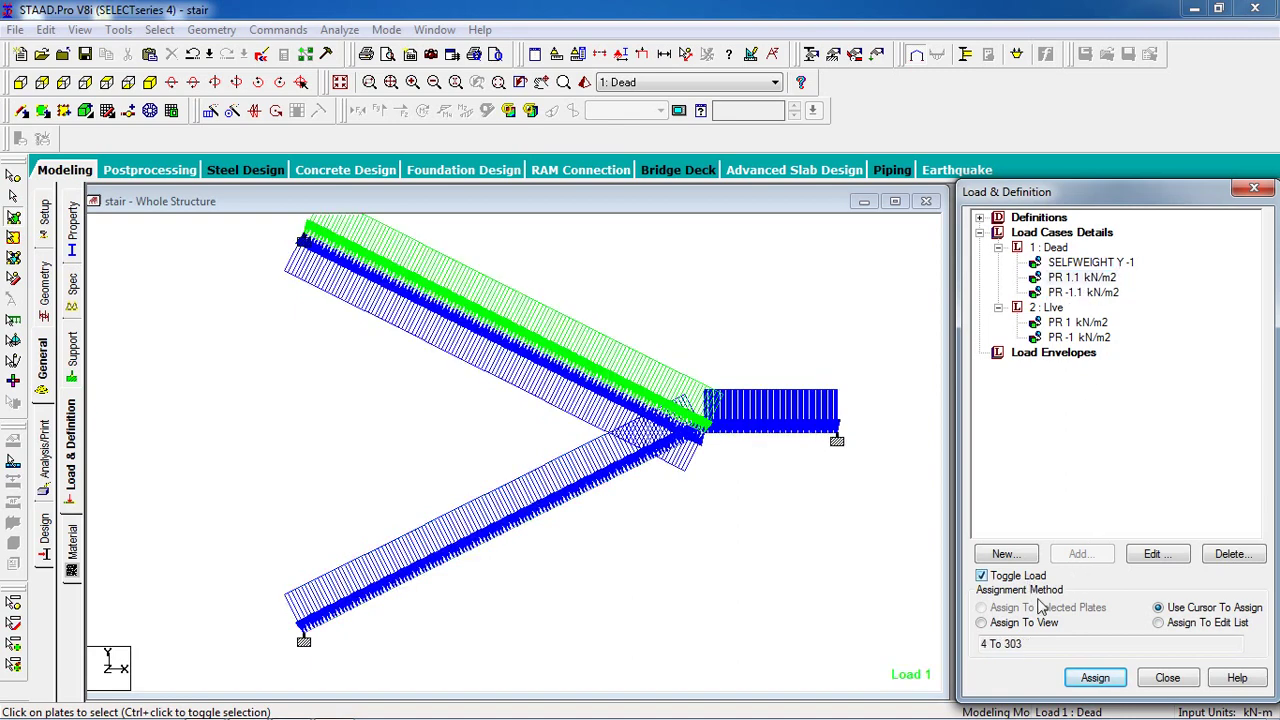
left_click(1100, 679)
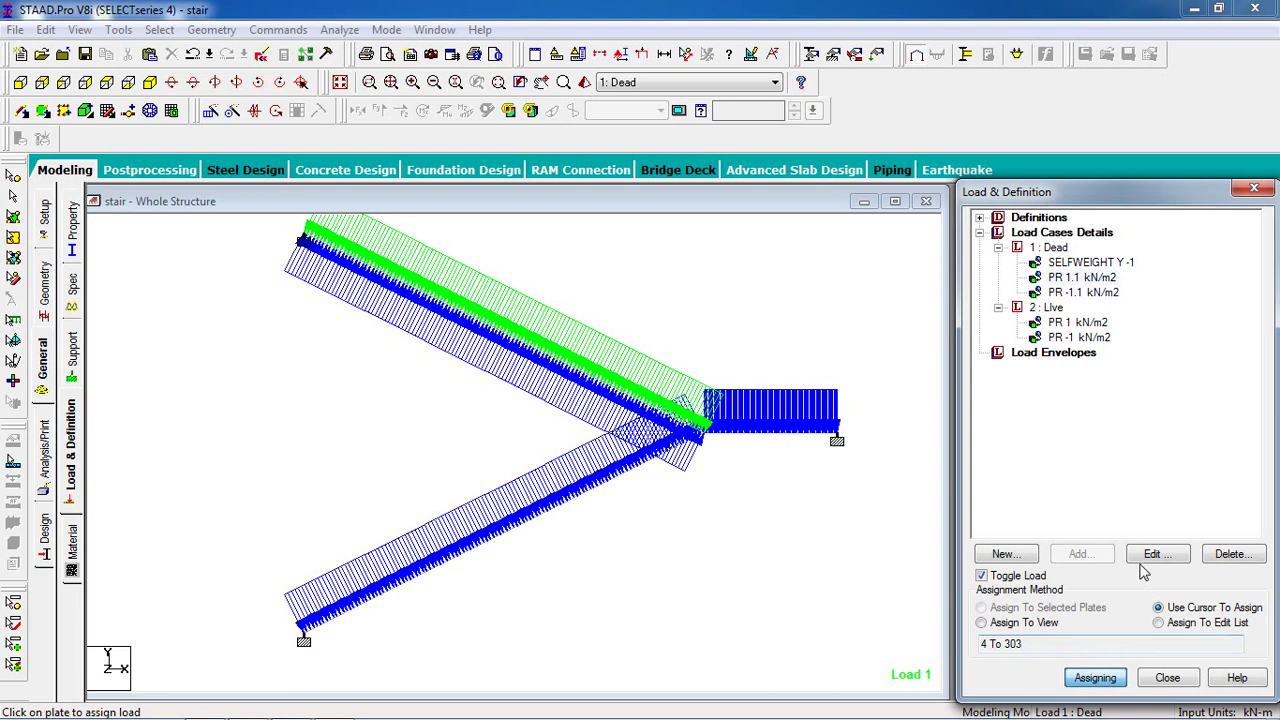
left_click(1094, 679)
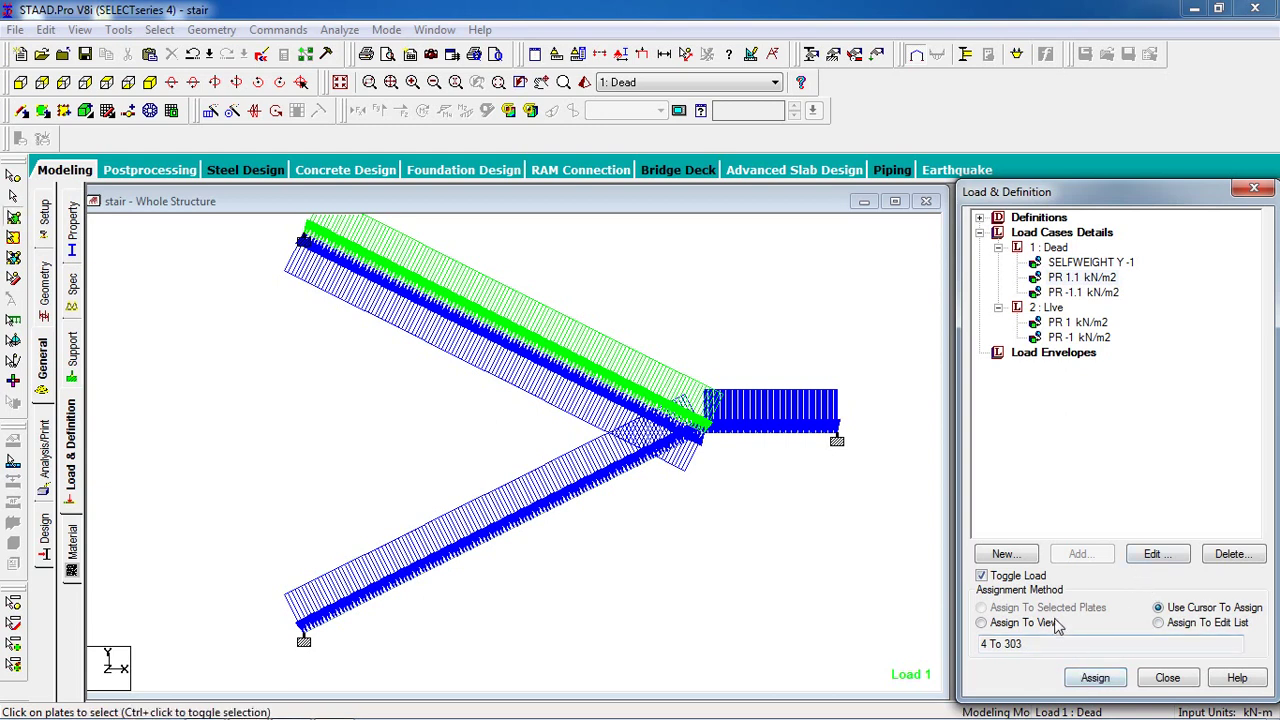
left_click(1055, 622)
left_click(1094, 680)
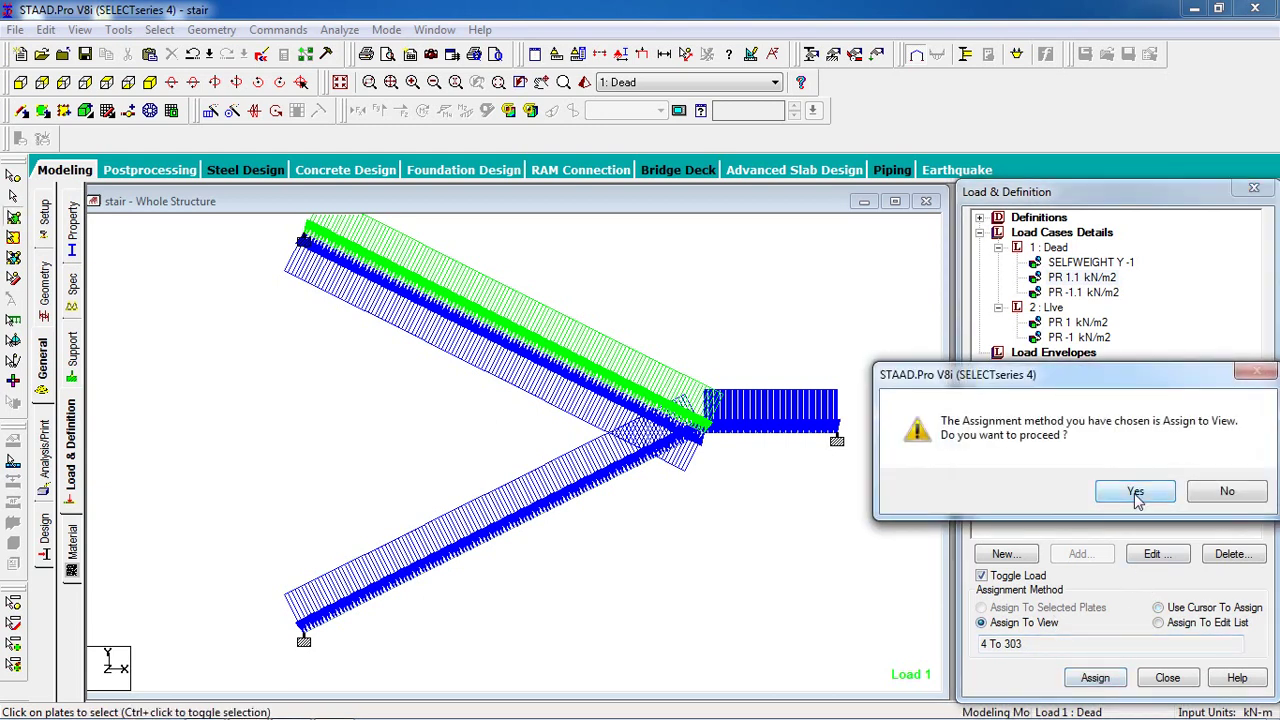
left_click(1136, 490)
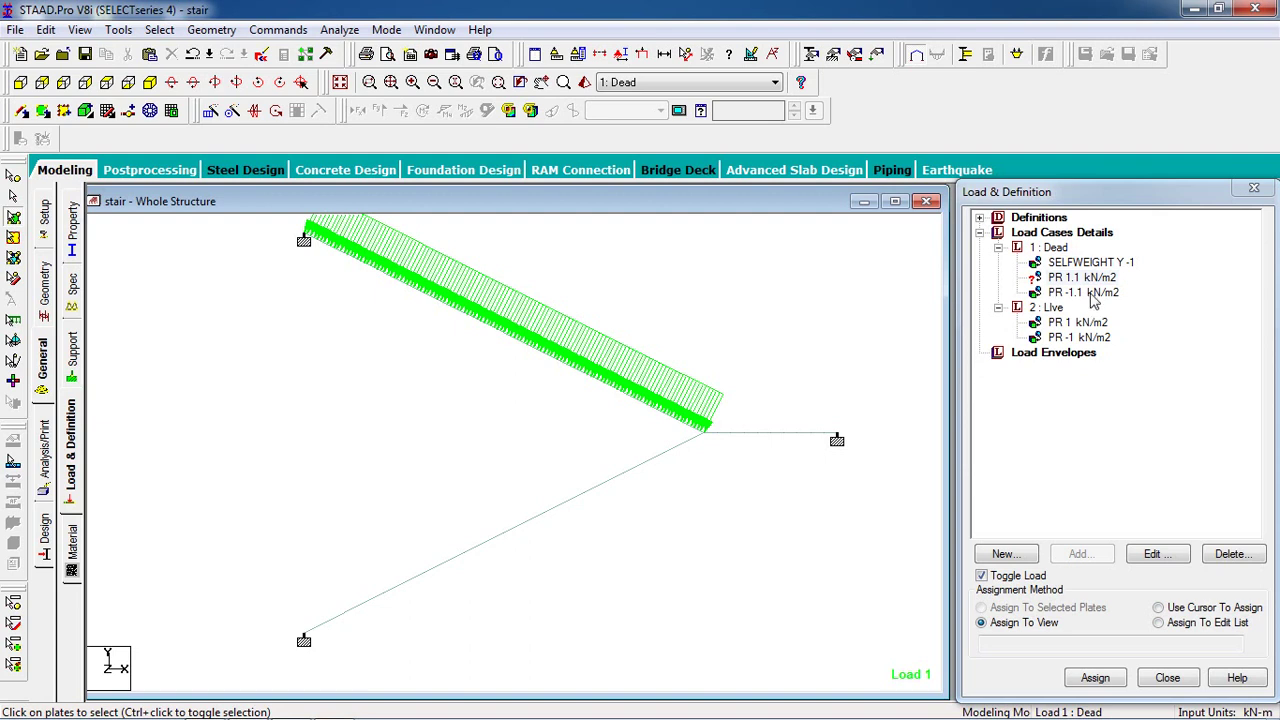
Select the plates of the landing and the lower flight in plan view and assign the Dead case's 1.1 kN/m2 pressure to them
left_click(1089, 293)
left_click(1085, 278)
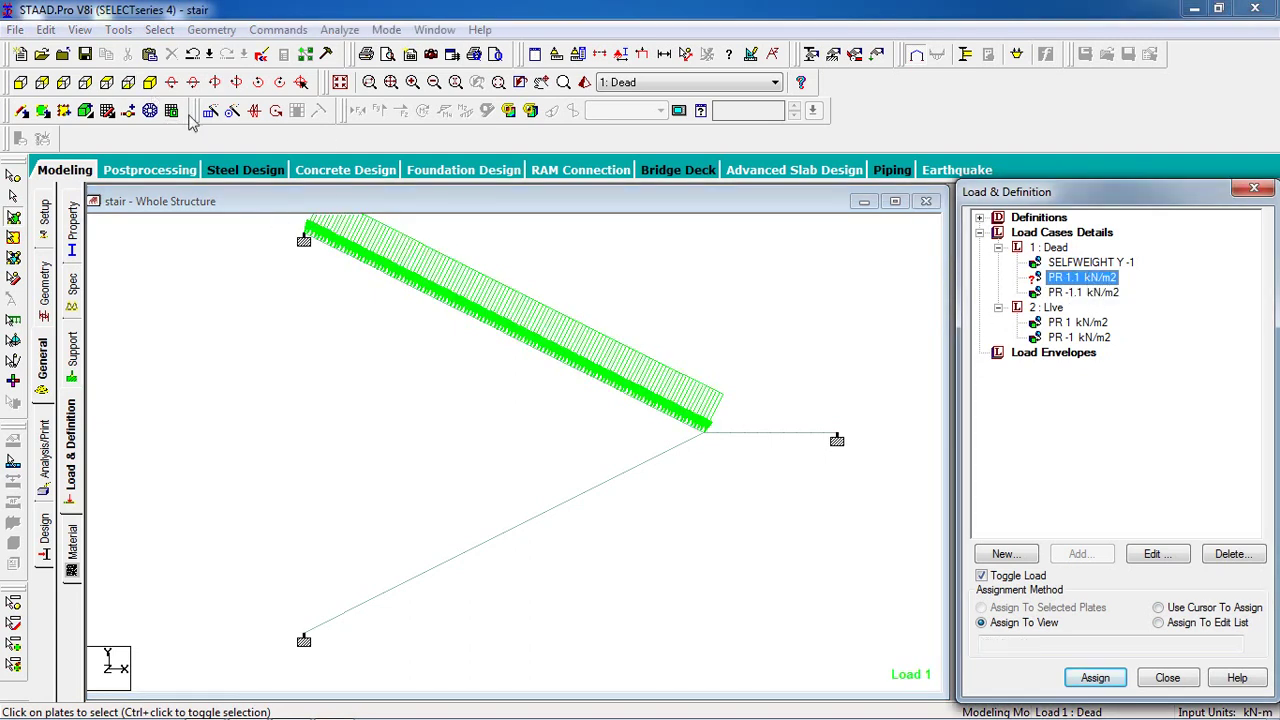
left_click(106, 83)
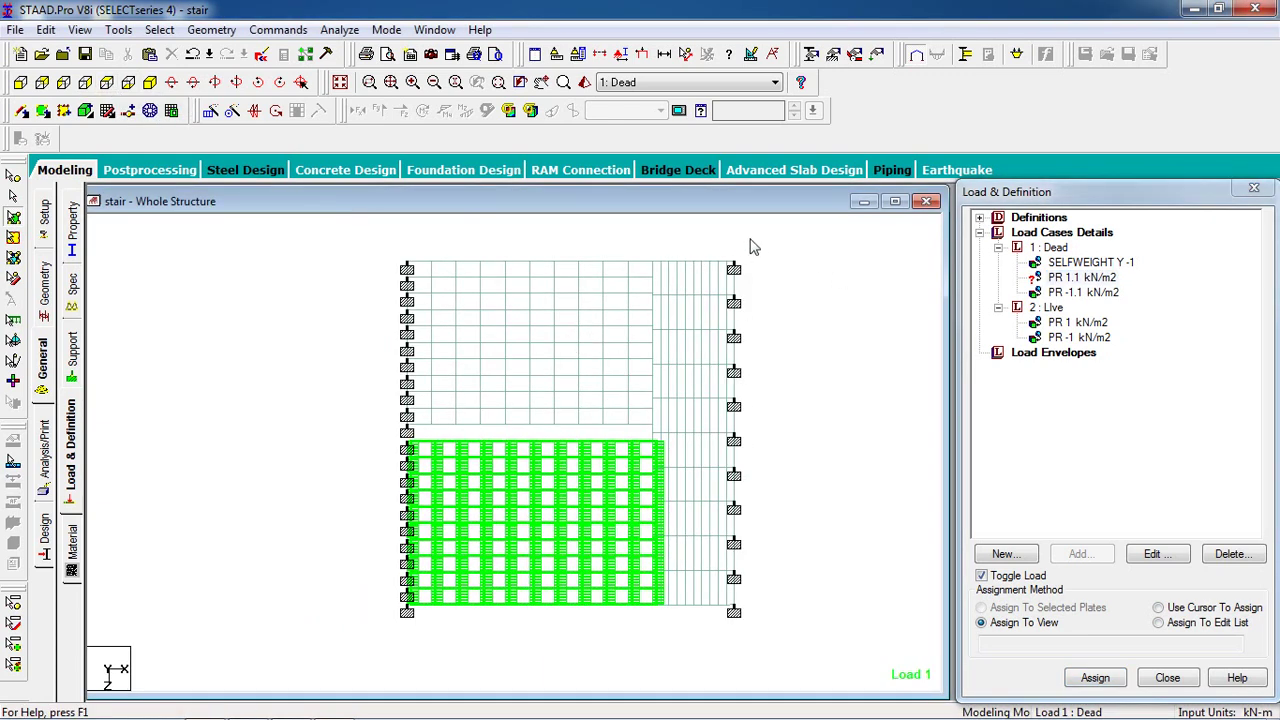
left_click(1055, 284)
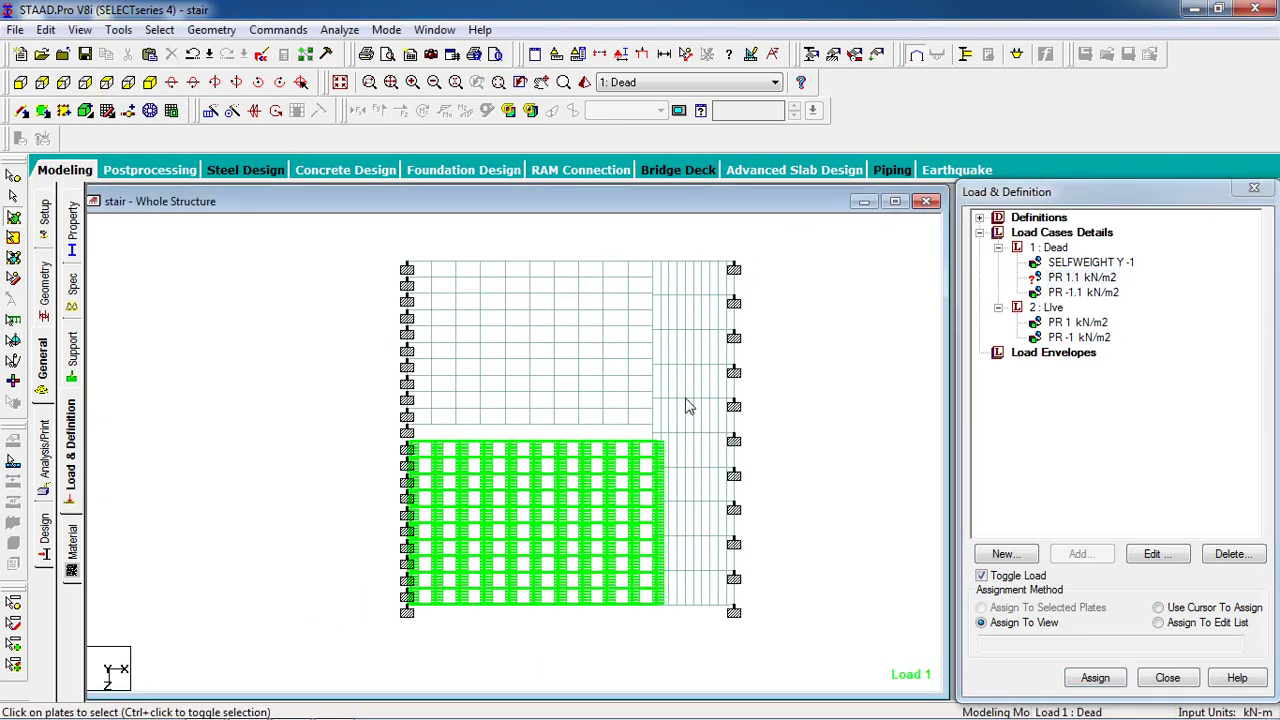
mouse_move(658, 632)
left_mouse_down()
mouse_move(663, 651)
mouse_move(660, 636)
left_mouse_up()
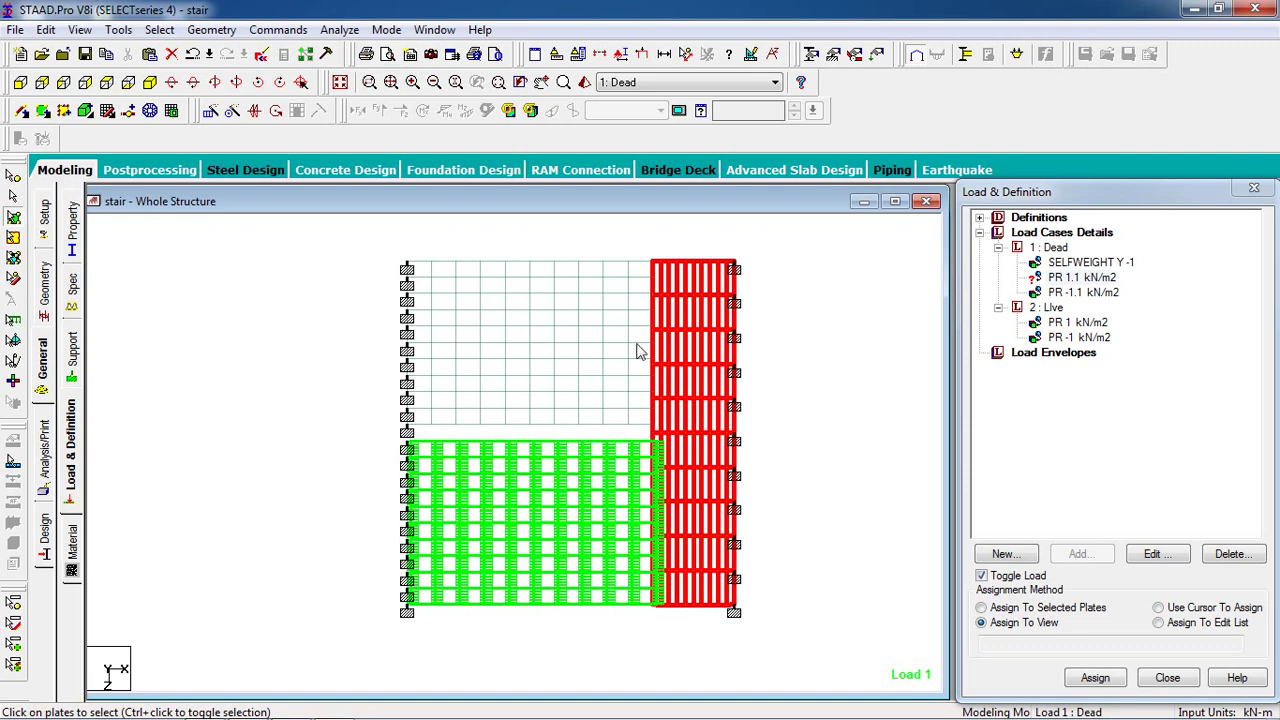
left_click_drag(637, 230, 258, 438)
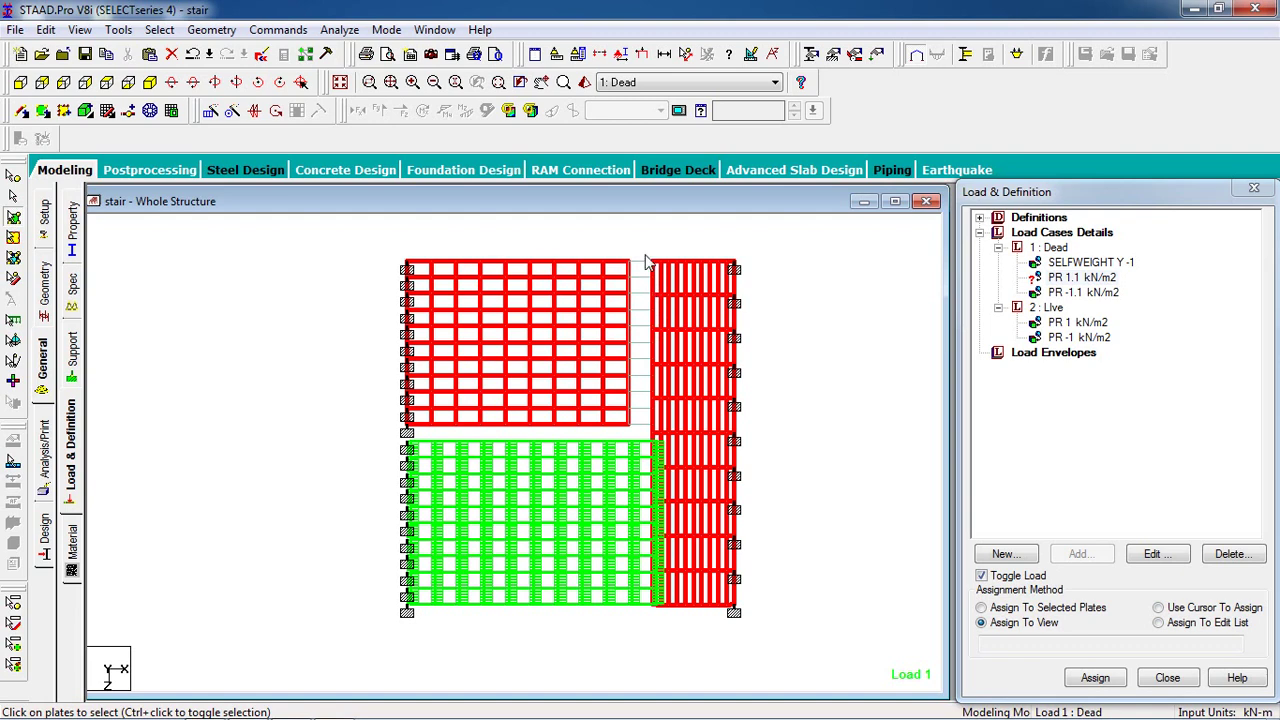
left_click_drag(652, 242, 636, 445)
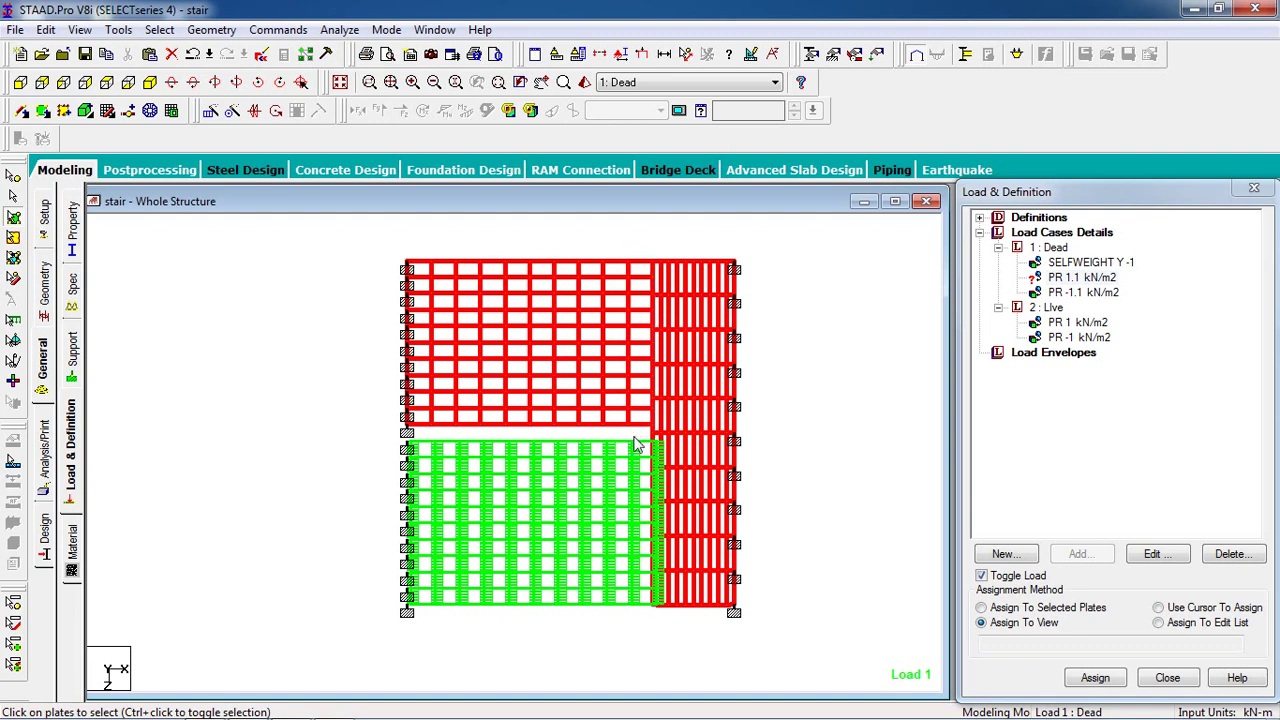
left_click(1058, 607)
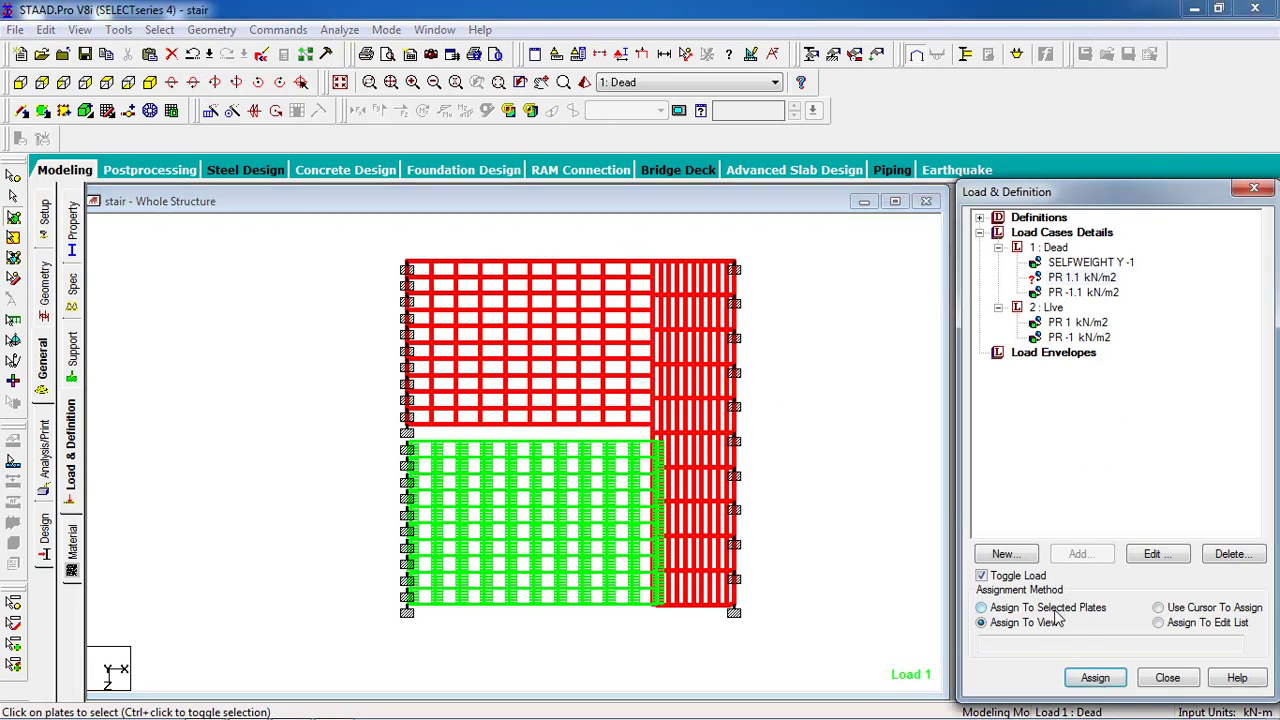
left_click(1095, 678)
left_click(1057, 492)
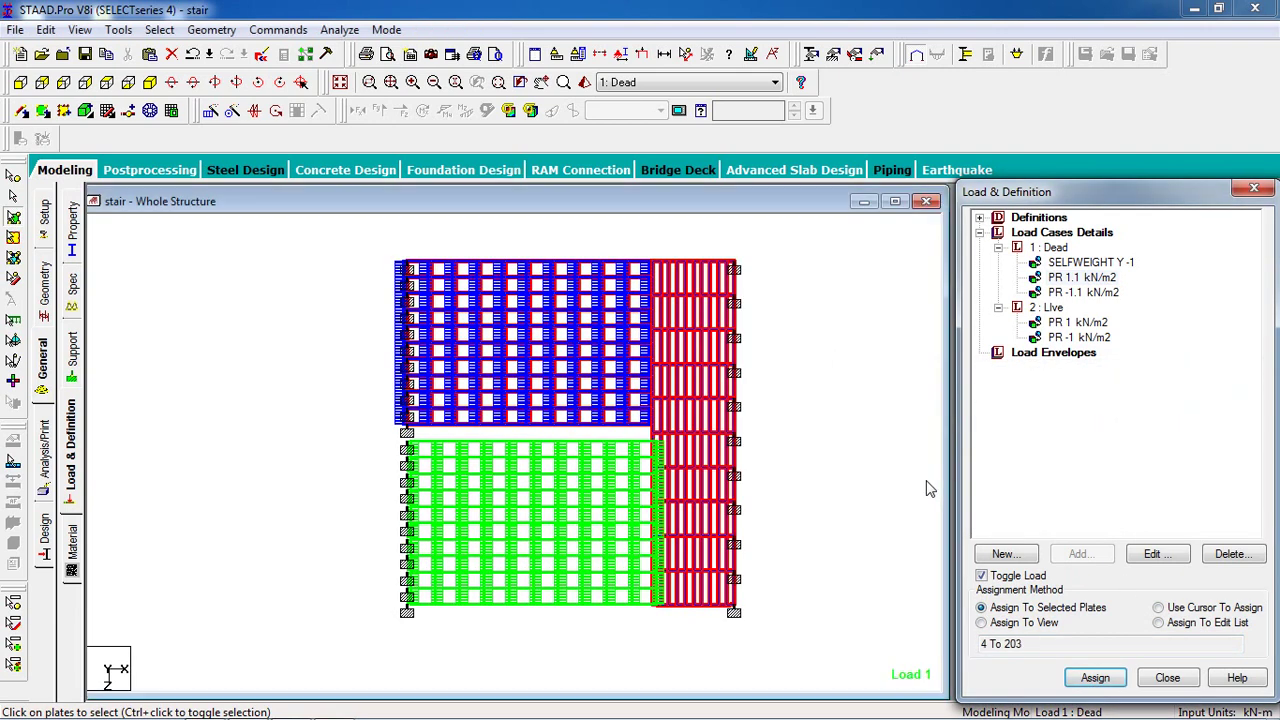
Check the corrected Dead pressures and both Live pressures one by one in front view
left_click(20, 84)
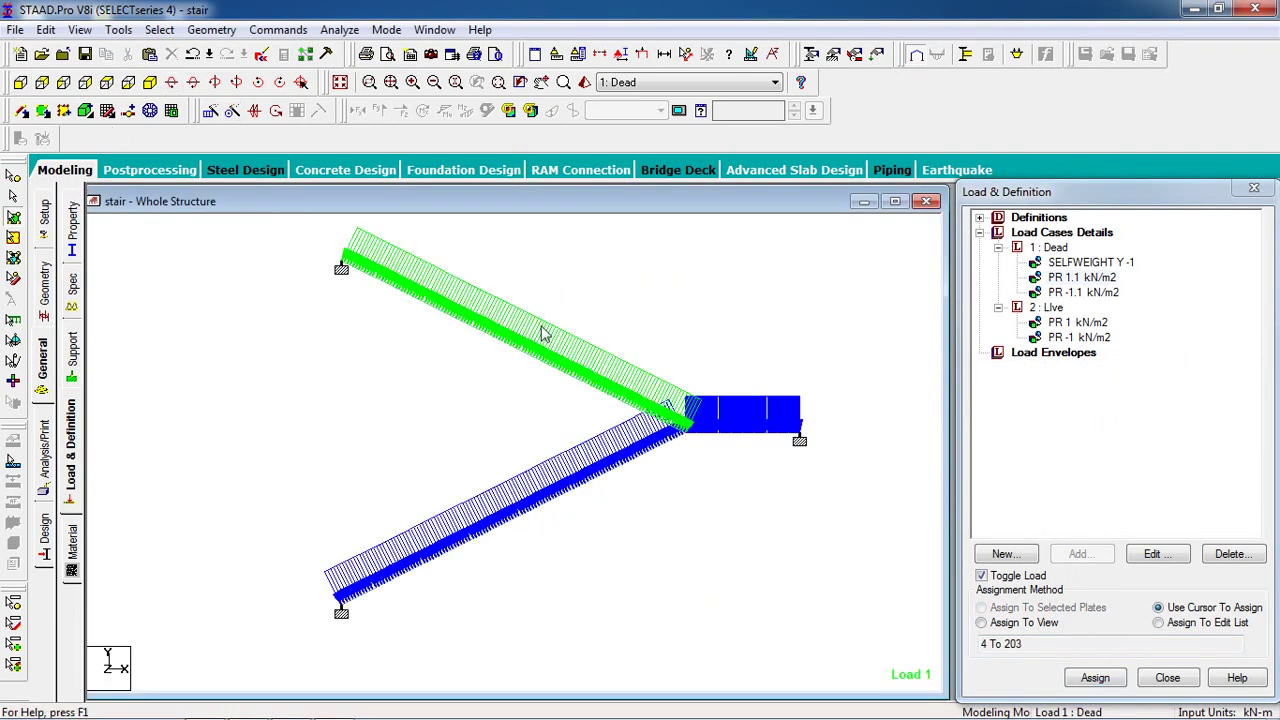
left_click(1080, 277)
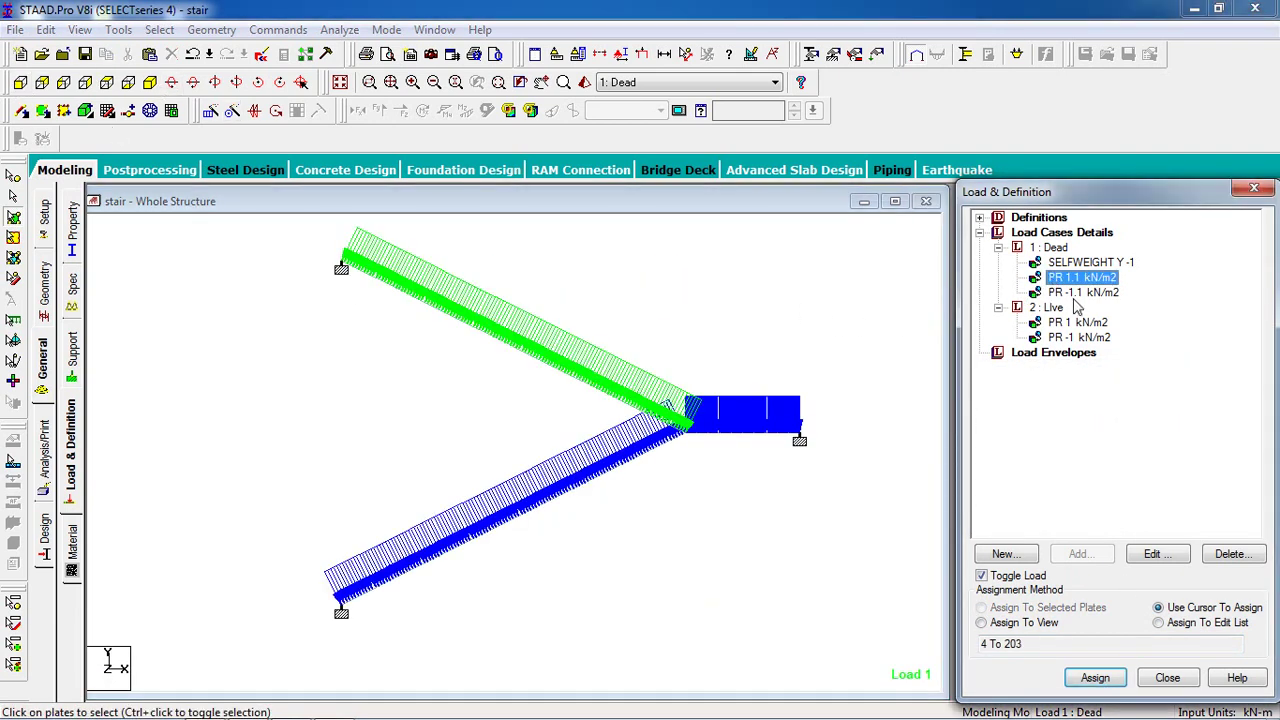
left_click(1075, 294)
left_click(1078, 322)
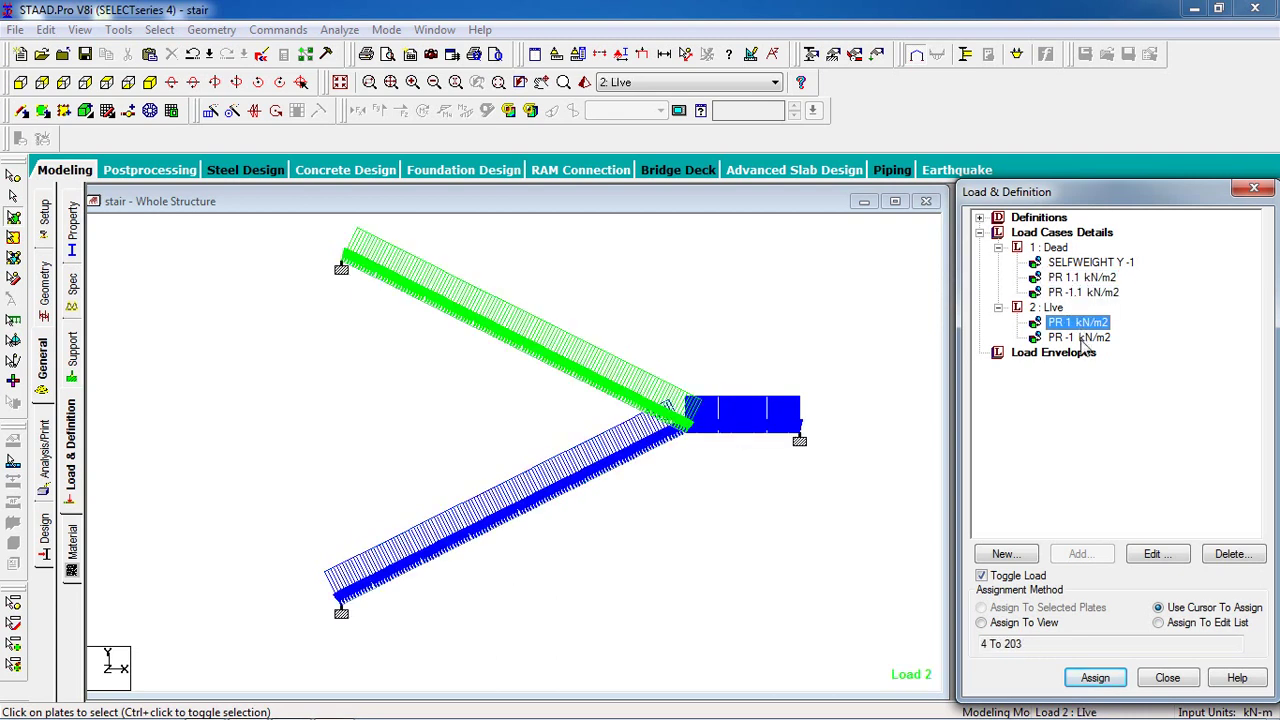
left_click(1078, 337)
left_click(853, 453)
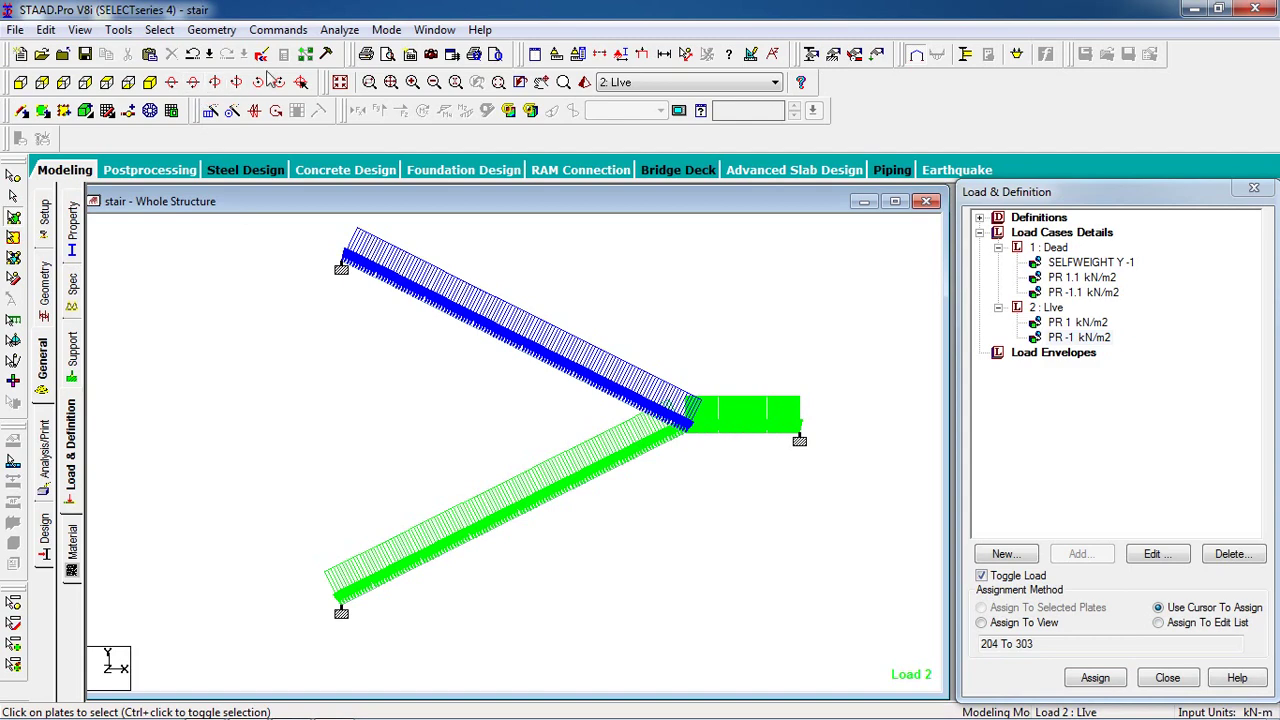
Add a Perform Analysis command with the No Print option and run the analysis
left_click(280, 29)
mouse_move(462, 337)
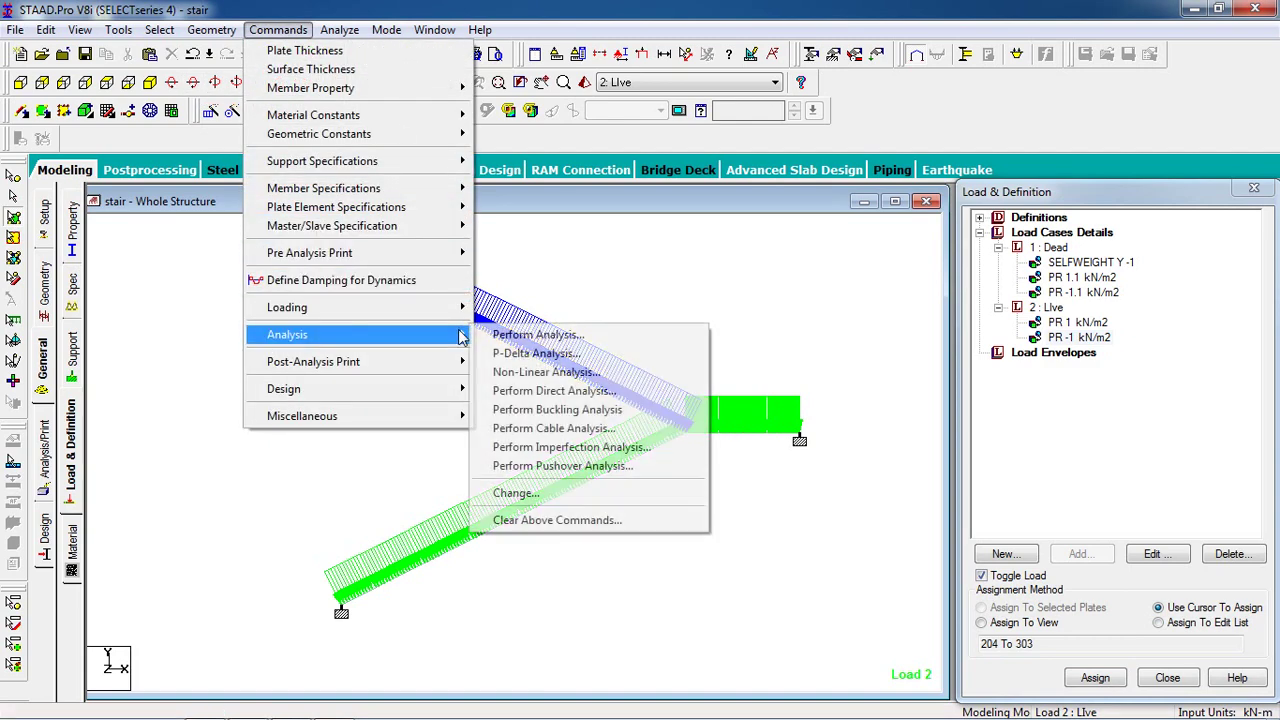
left_click(530, 336)
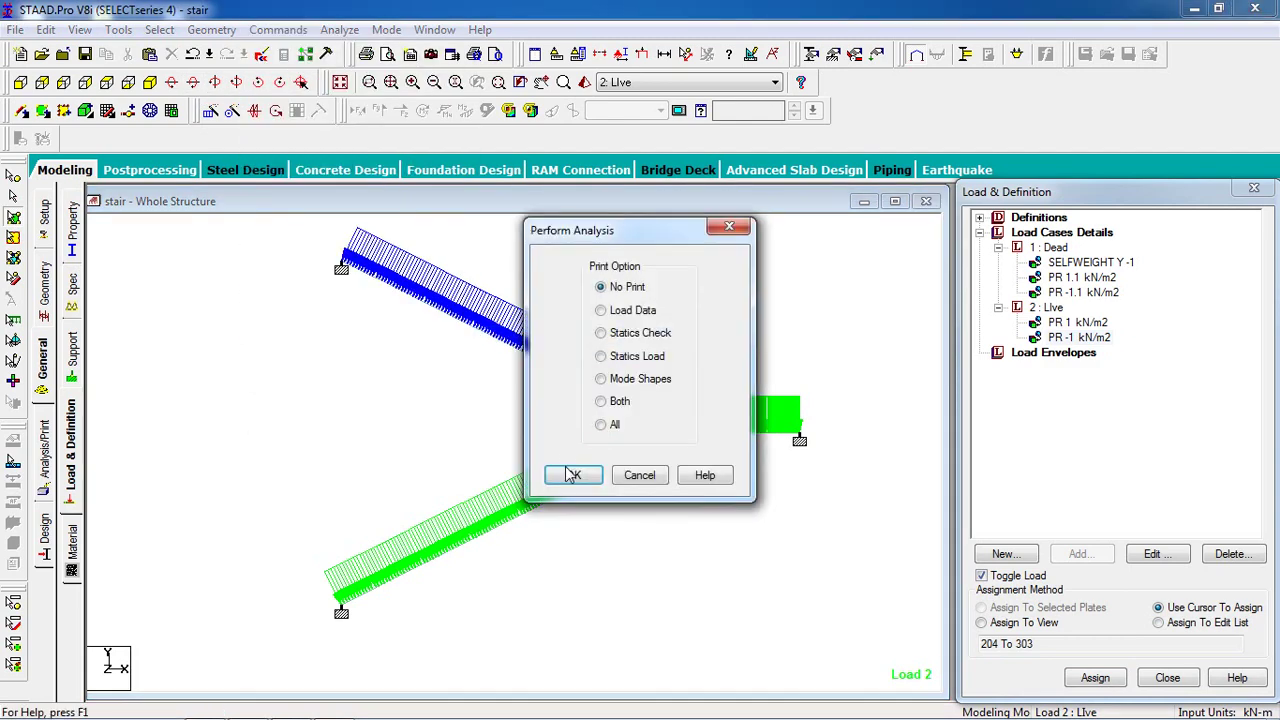
left_click(572, 475)
left_click(340, 29)
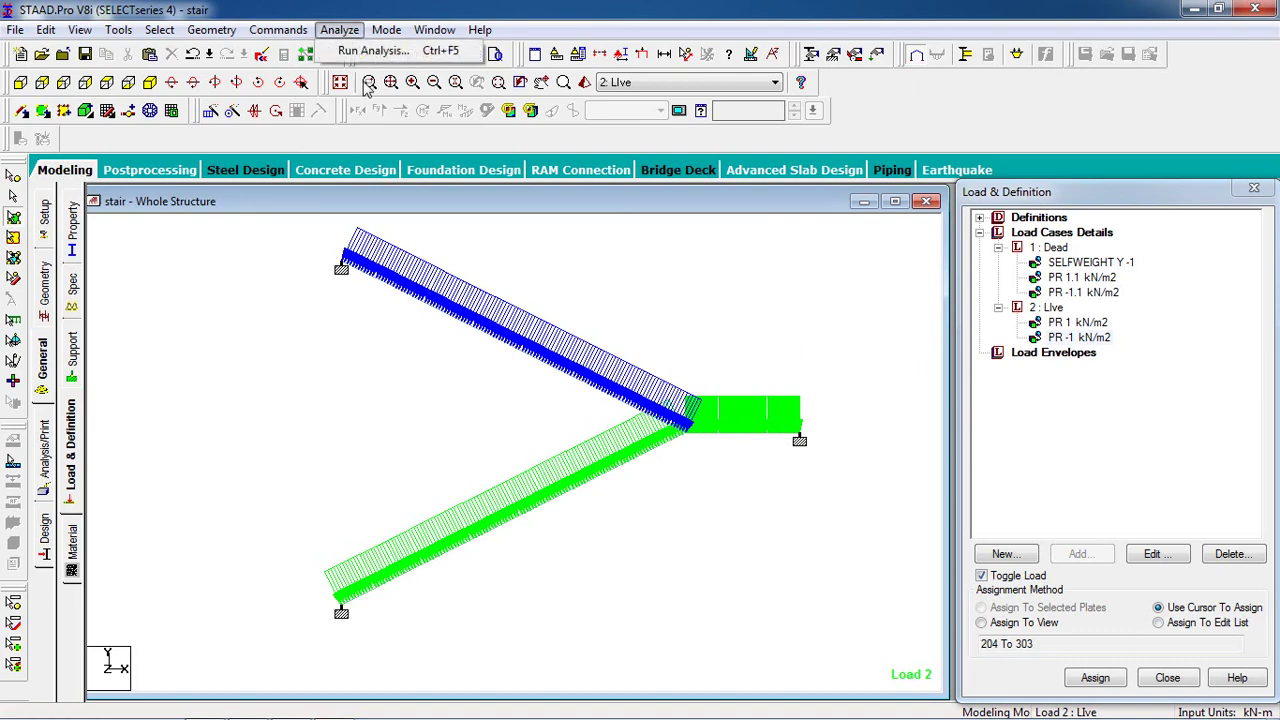
left_click(373, 51)
left_click(538, 396)
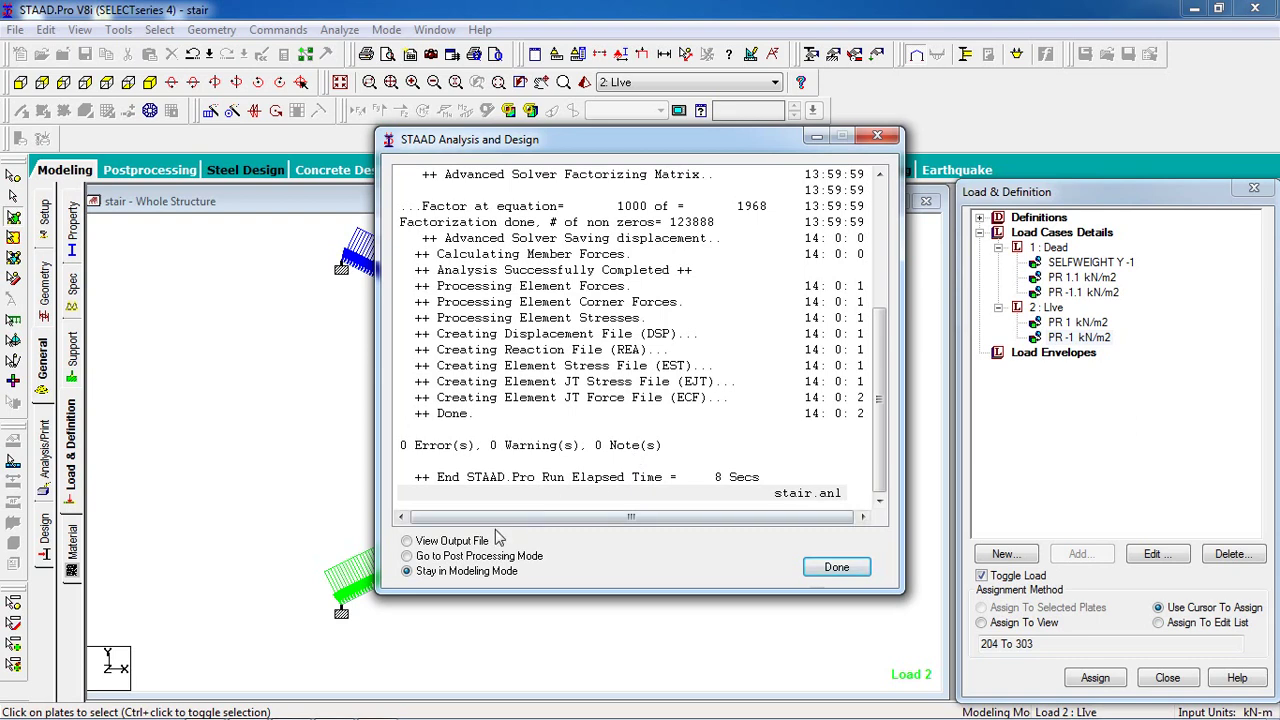
Go to Post Processing Mode with the Dead and Live cases selected in the results setup
left_click(483, 557)
left_click(833, 568)
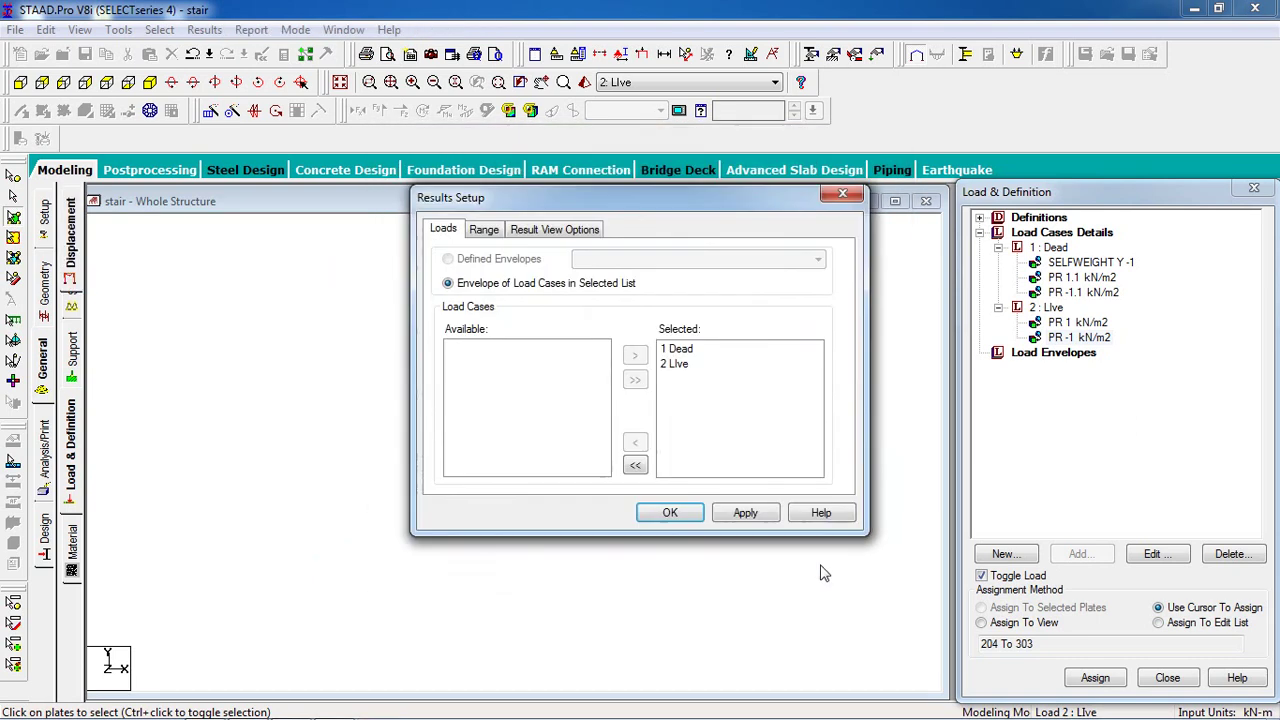
left_click(670, 513)
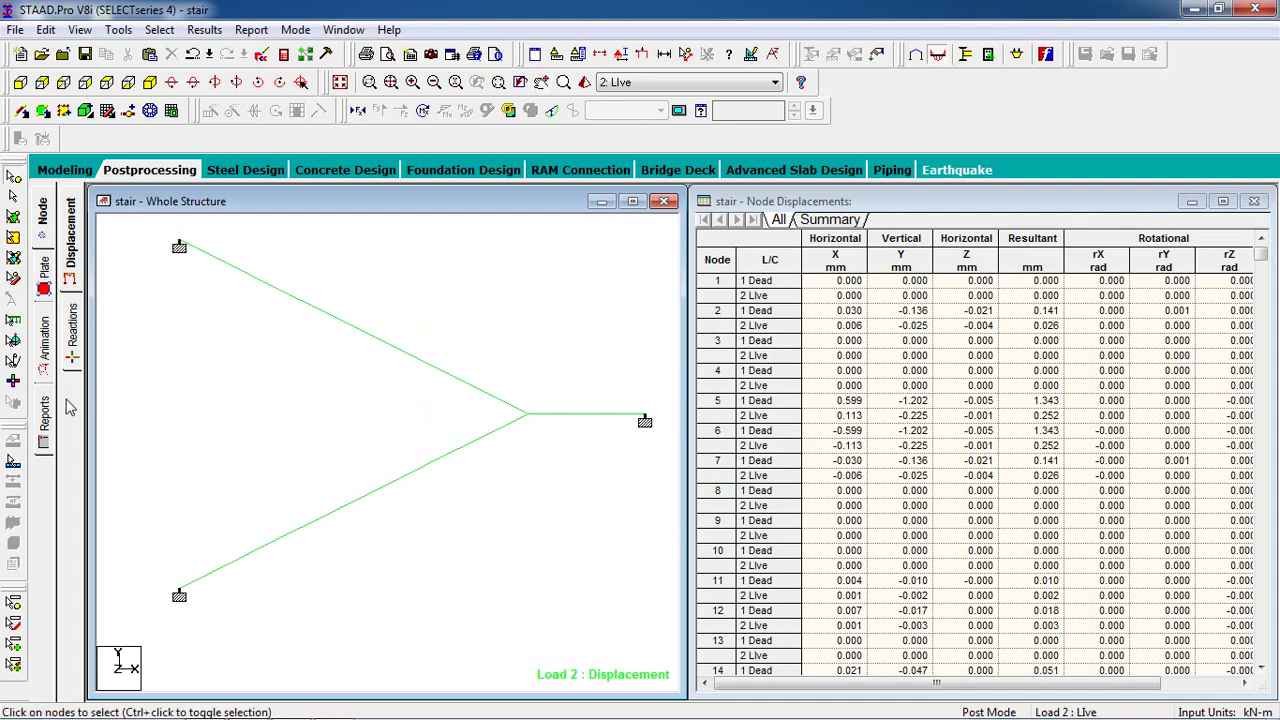
View the support reactions, open the plate contour results and look through the Diagrams settings, accepting them unchanged
left_click(71, 354)
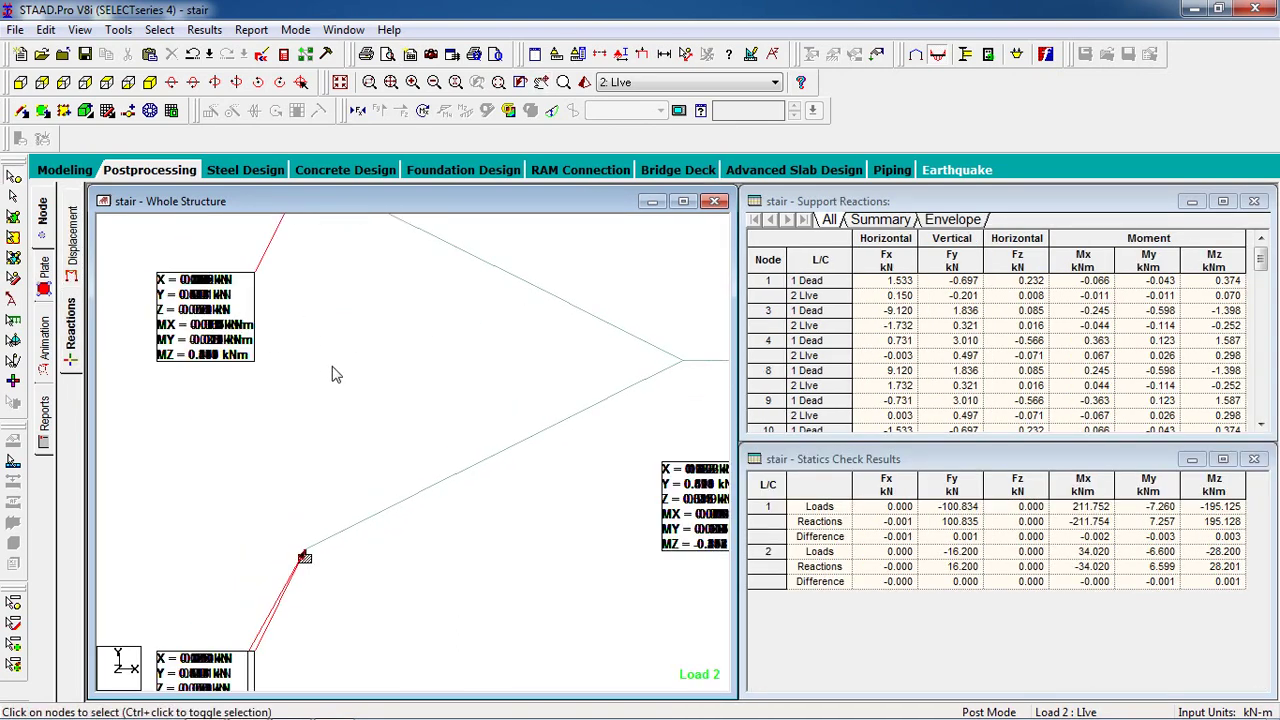
left_click(44, 268)
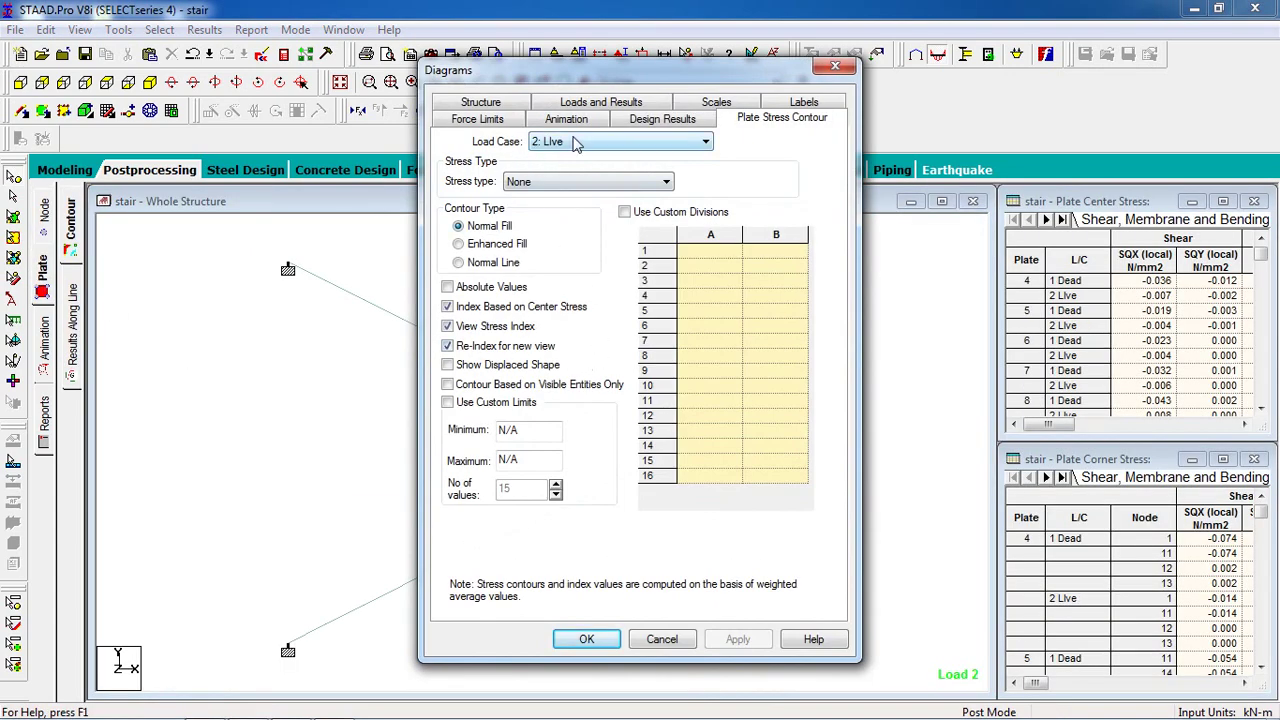
left_click(500, 124)
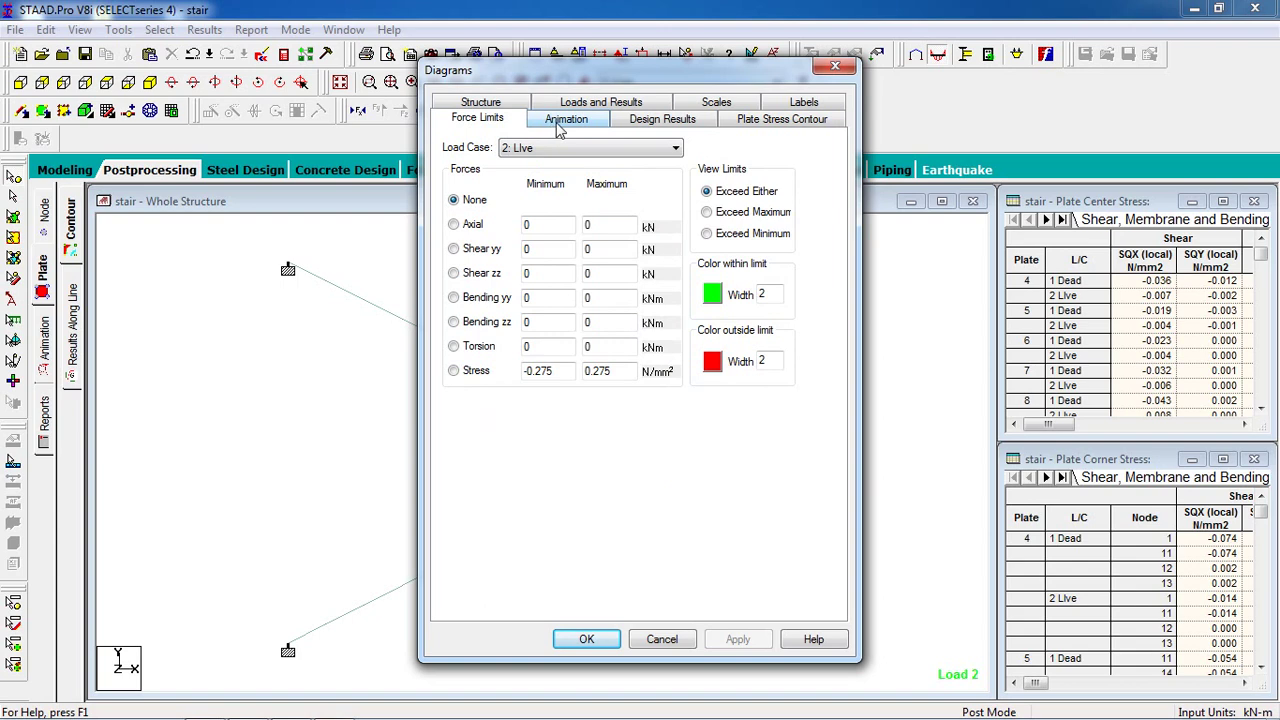
left_click(560, 126)
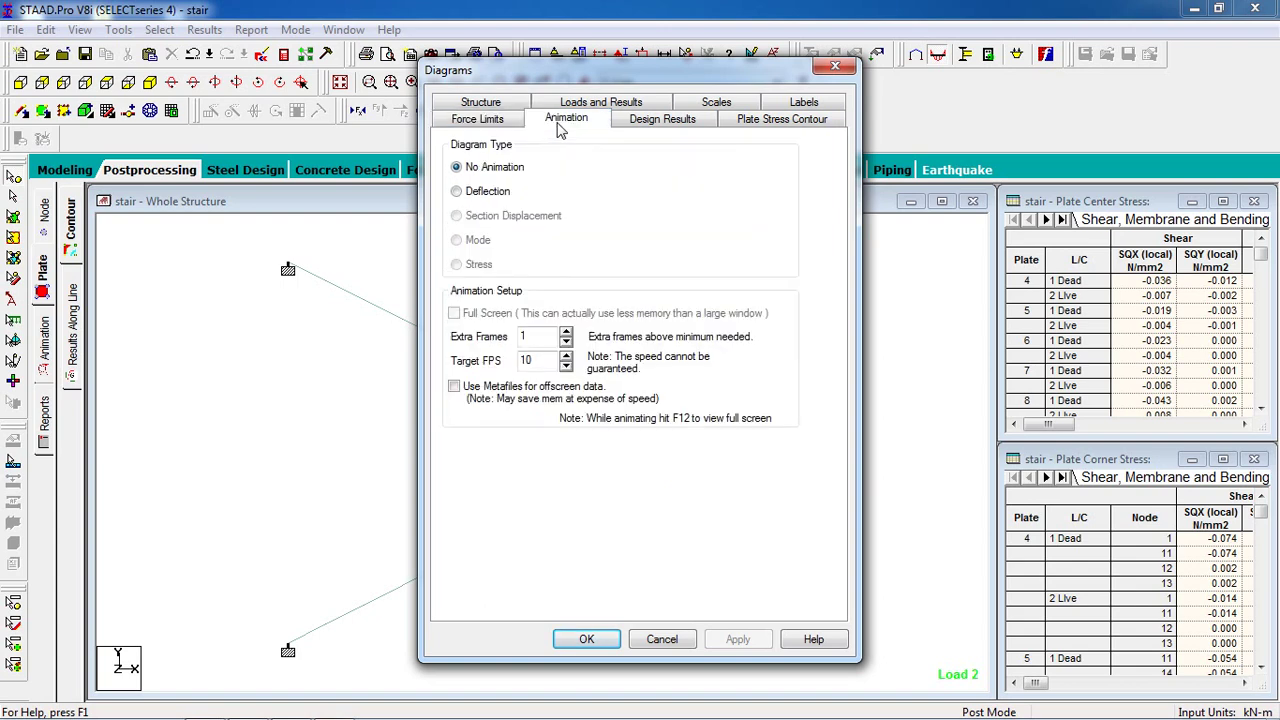
left_click(636, 106)
left_click(738, 122)
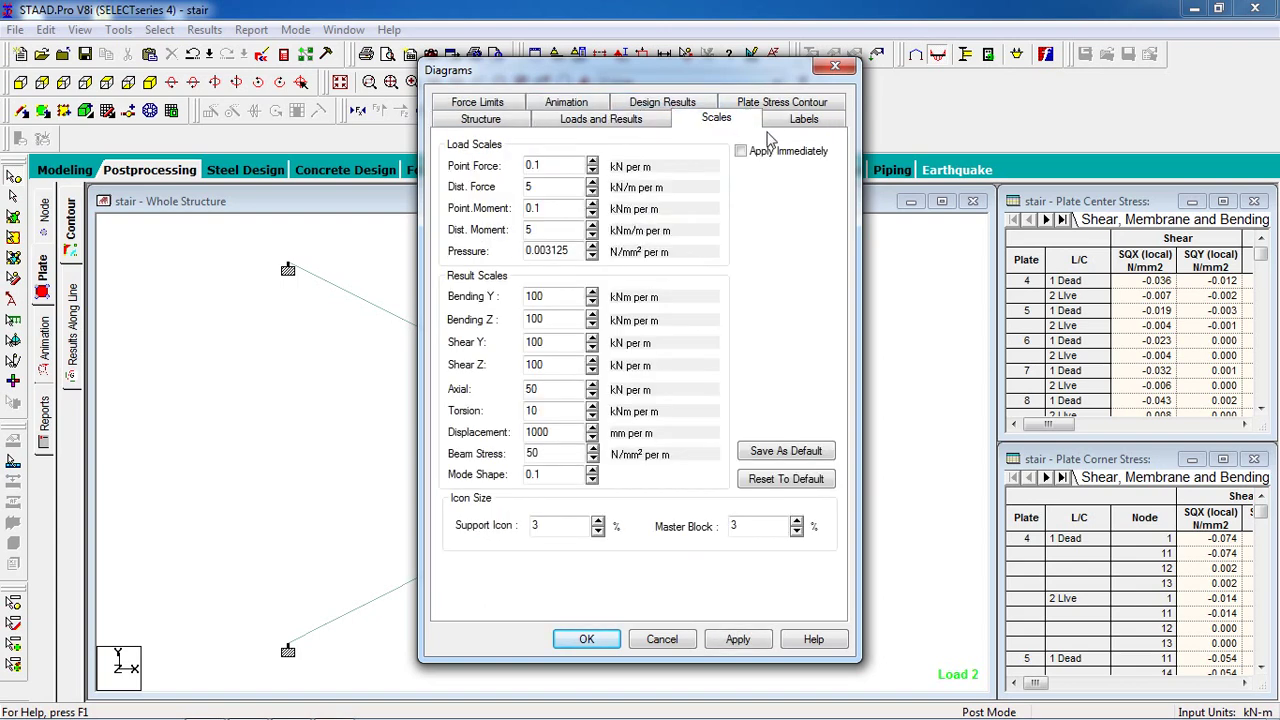
left_click(800, 124)
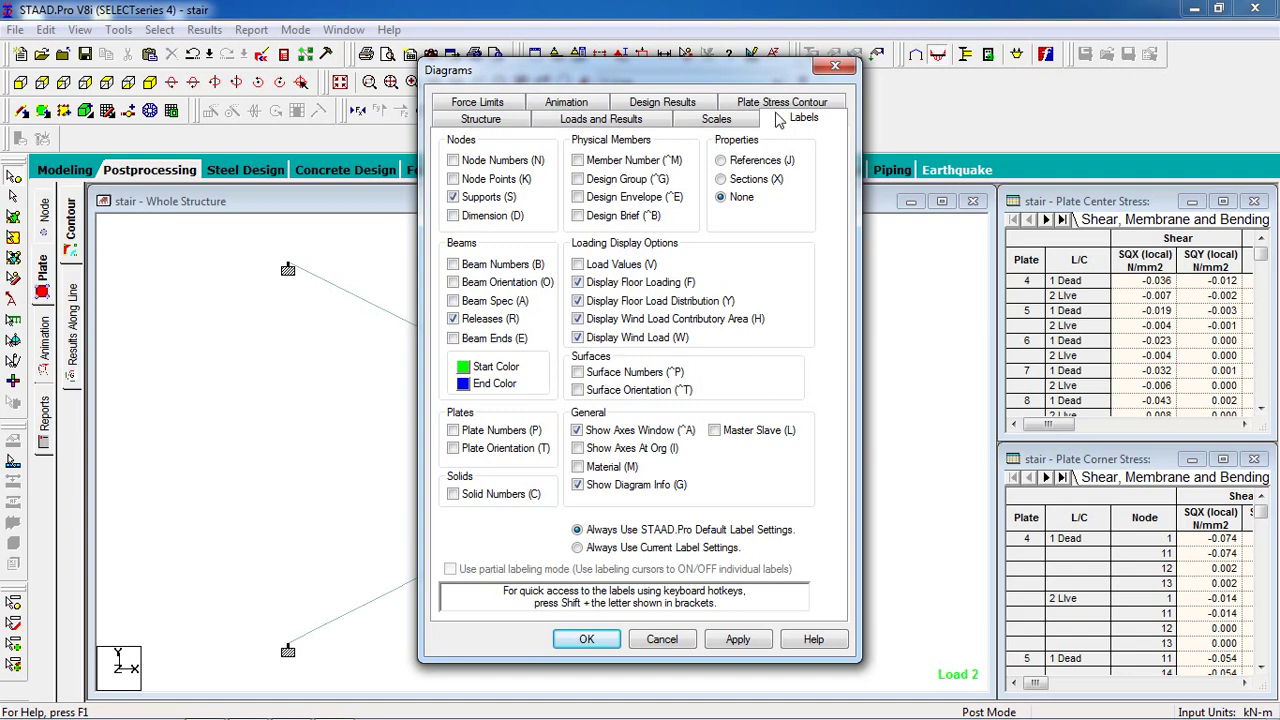
left_click(589, 641)
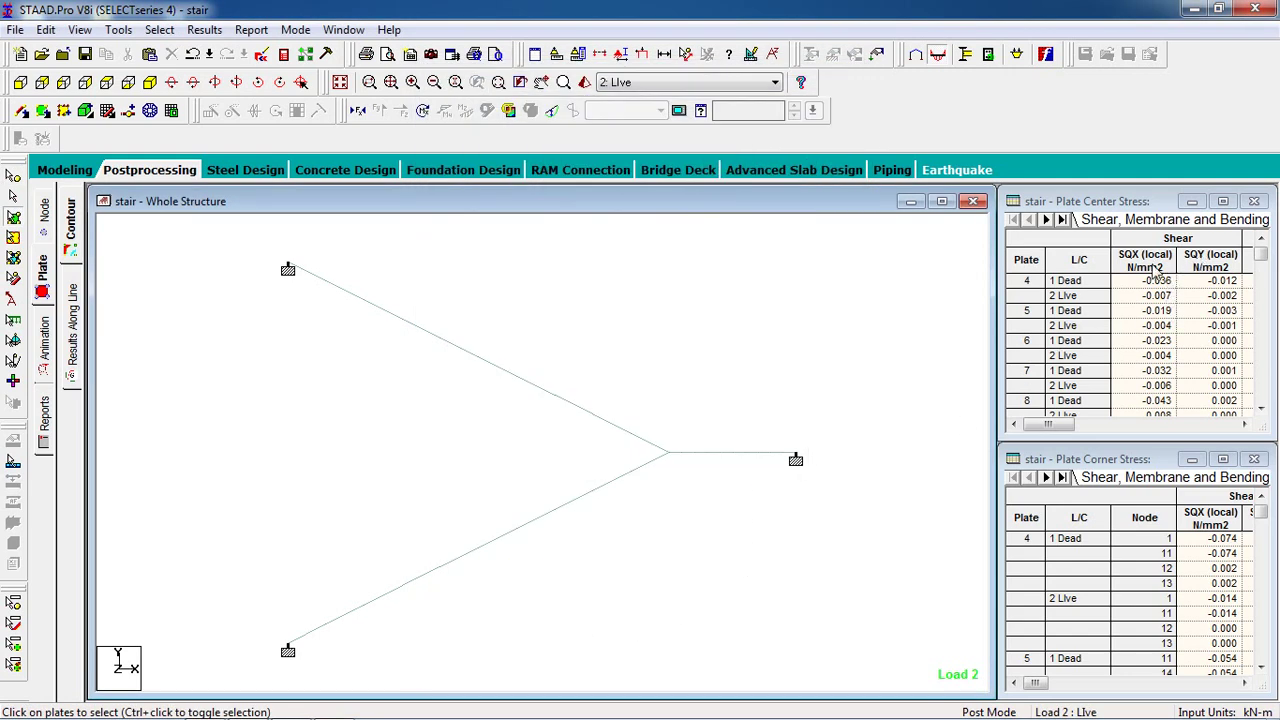
View the staircase in isometric, toggle the axial force diagram on and off, and check the plate stress contour settings
left_click(360, 115)
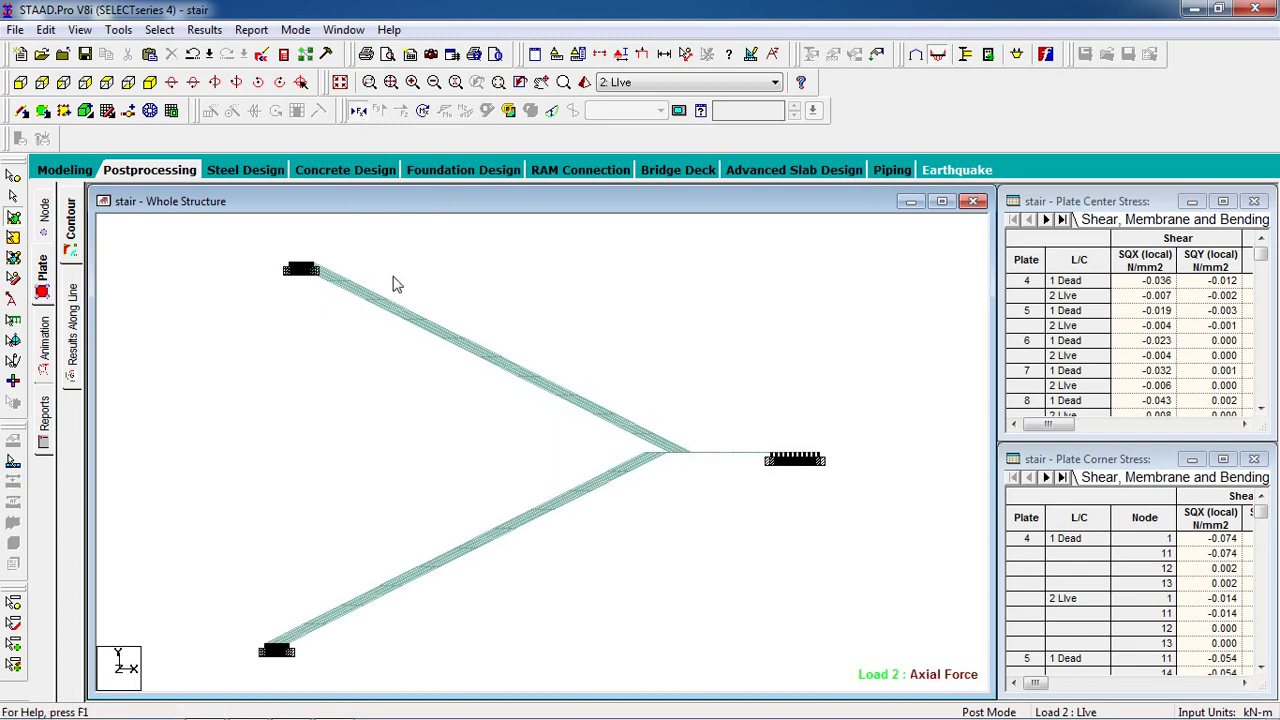
left_click(128, 82)
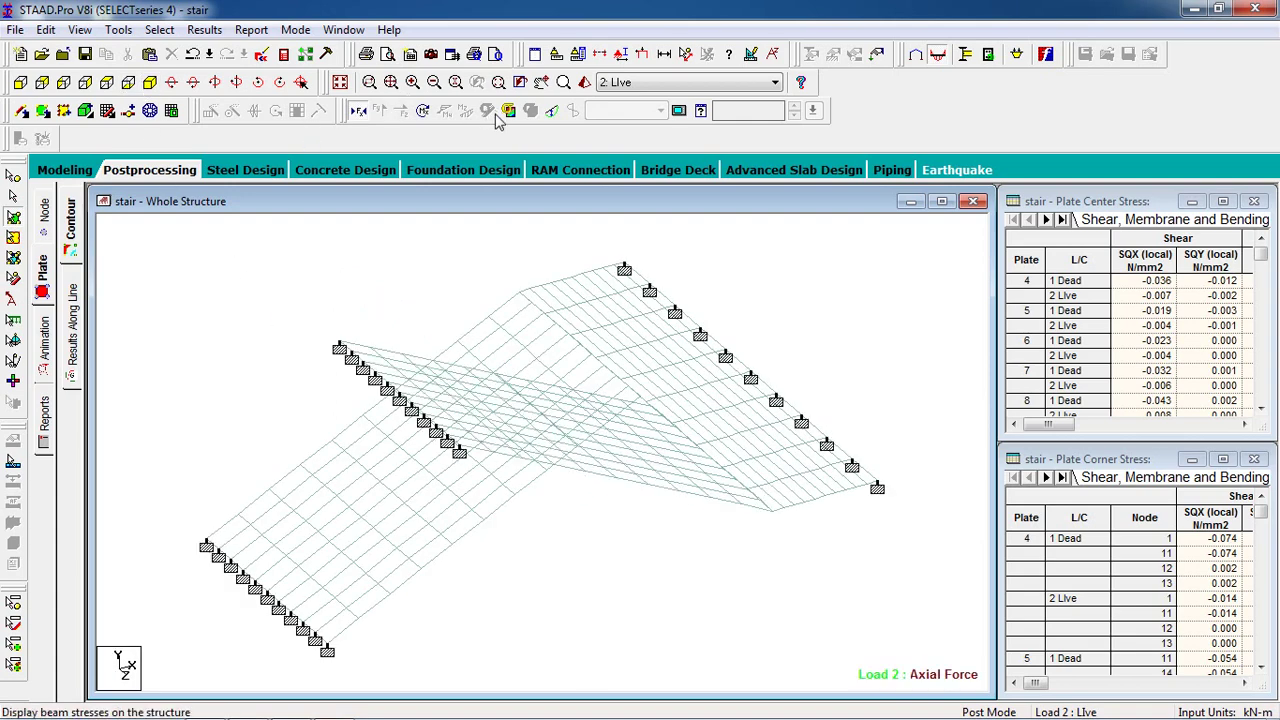
left_click(358, 112)
left_click(507, 113)
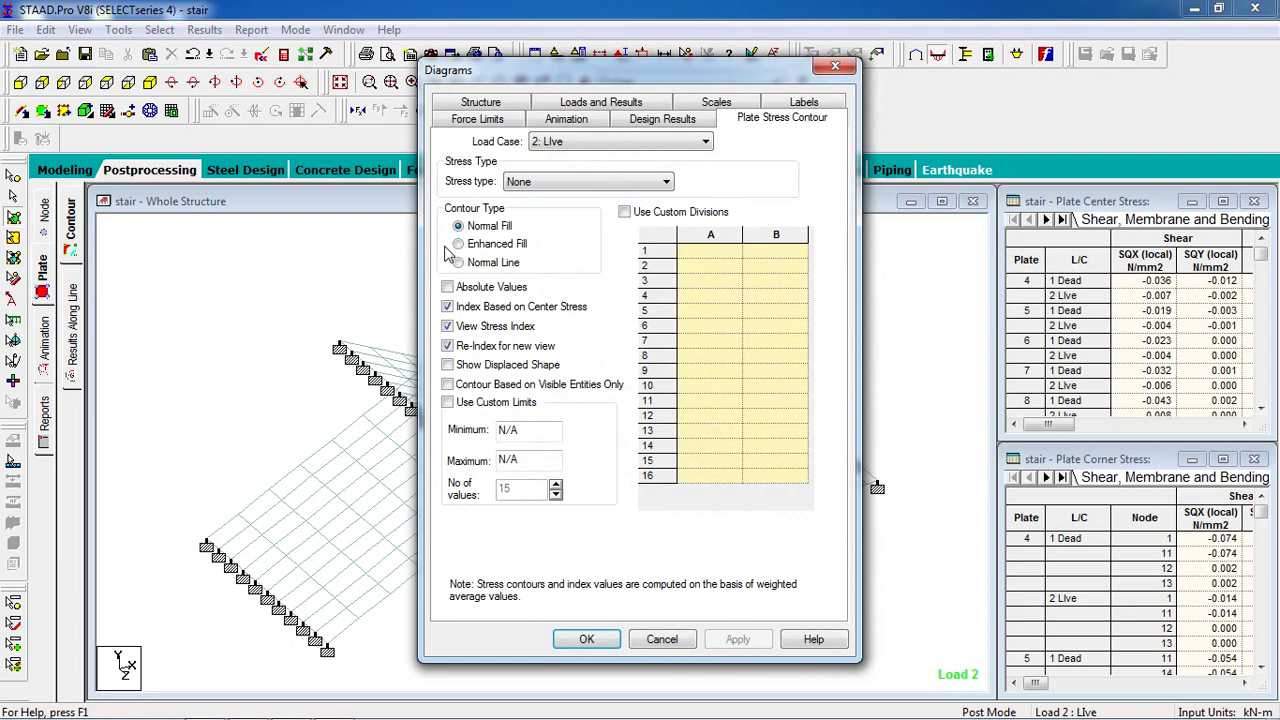
left_click(587, 639)
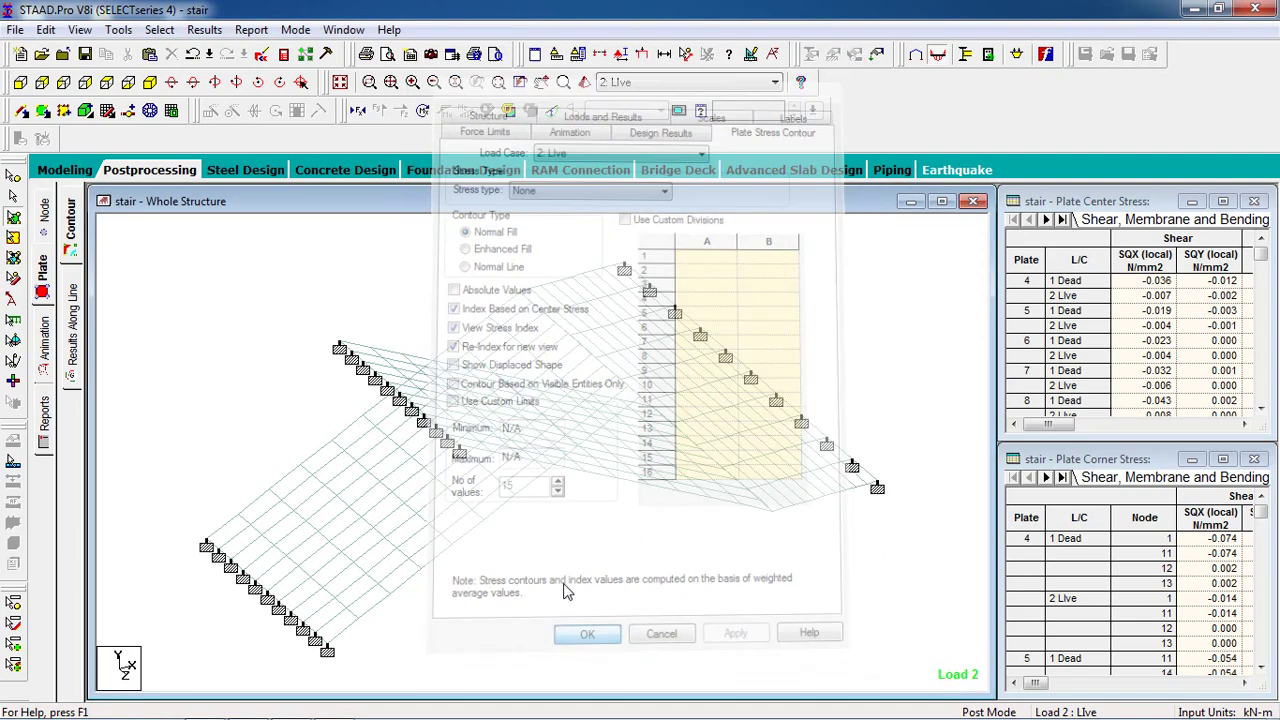
Make Dead the active load case and animate the staircase's deflection
left_click(650, 83)
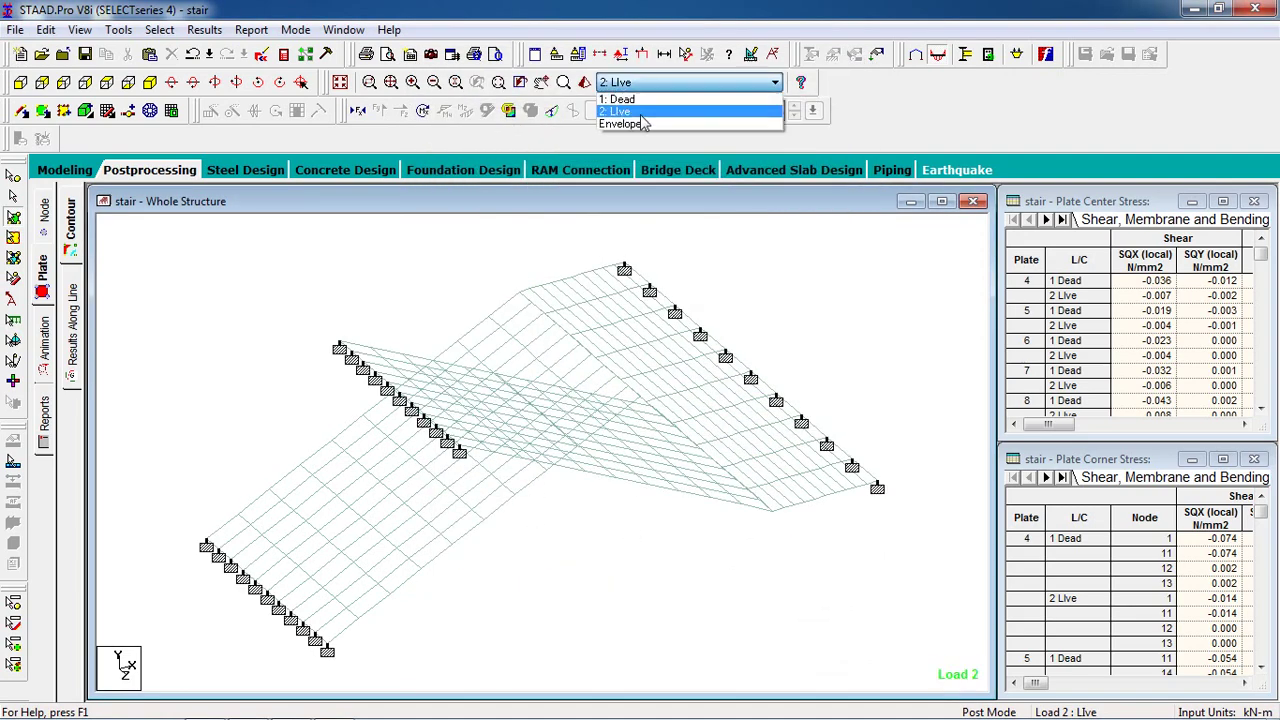
left_click(640, 99)
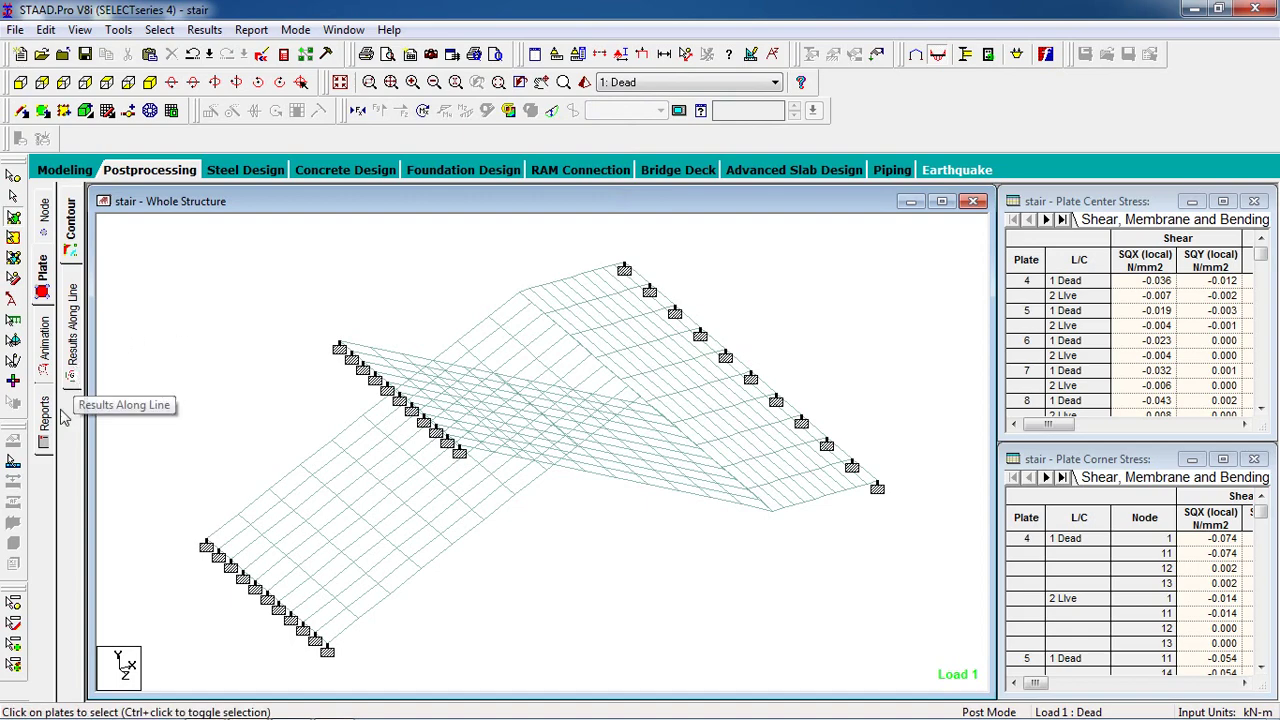
left_click(47, 360)
left_click(497, 195)
left_click(580, 640)
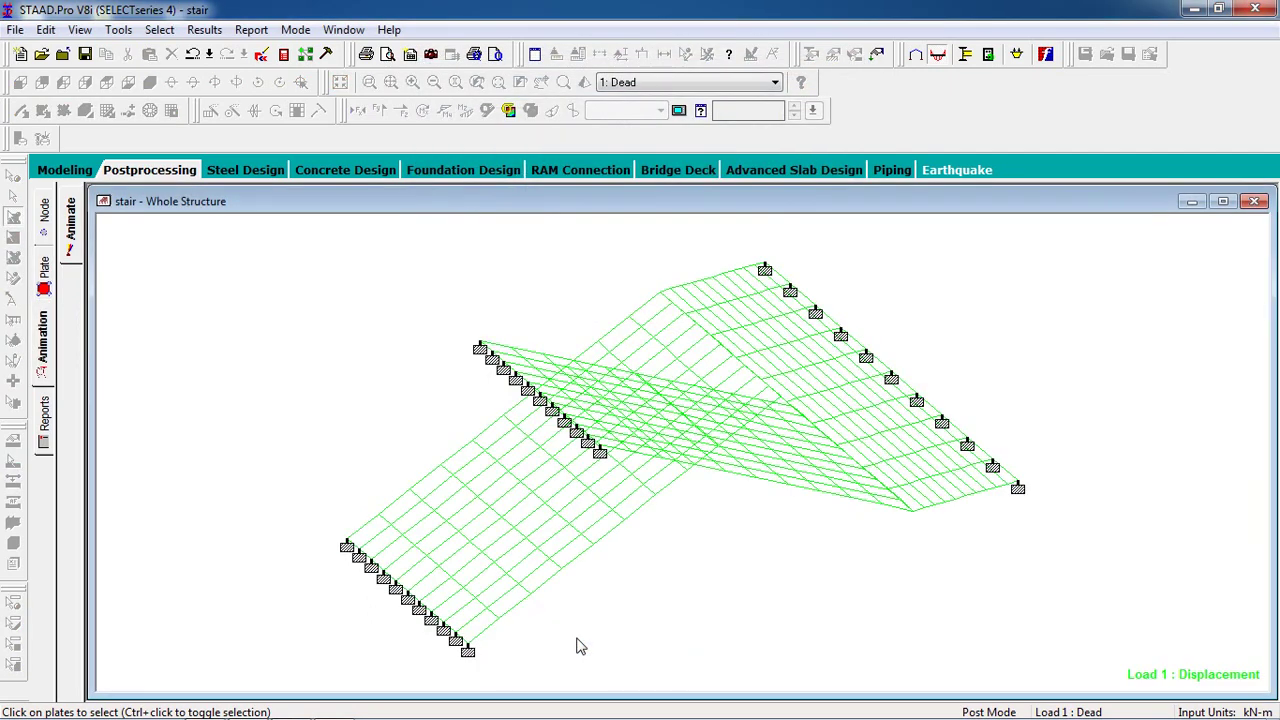
Animate the deflection for the Live case and return to the node displacement results
left_click(716, 84)
left_click(690, 111)
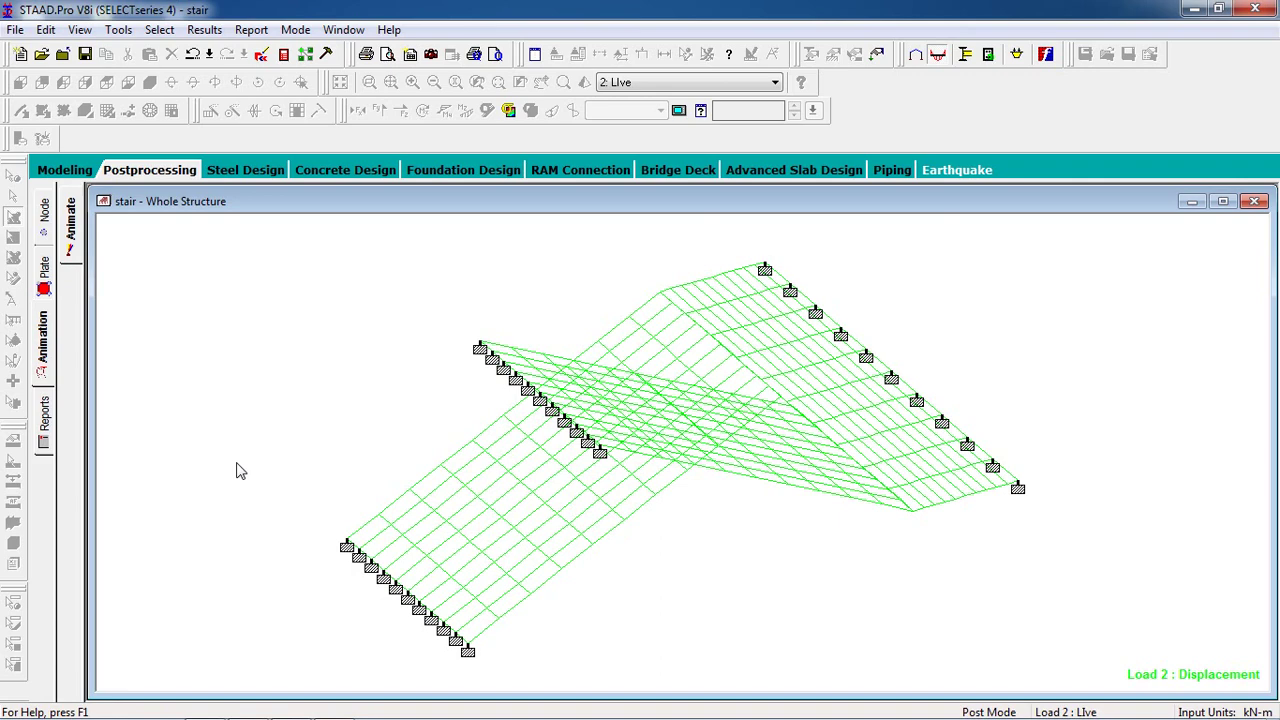
left_click(127, 177)
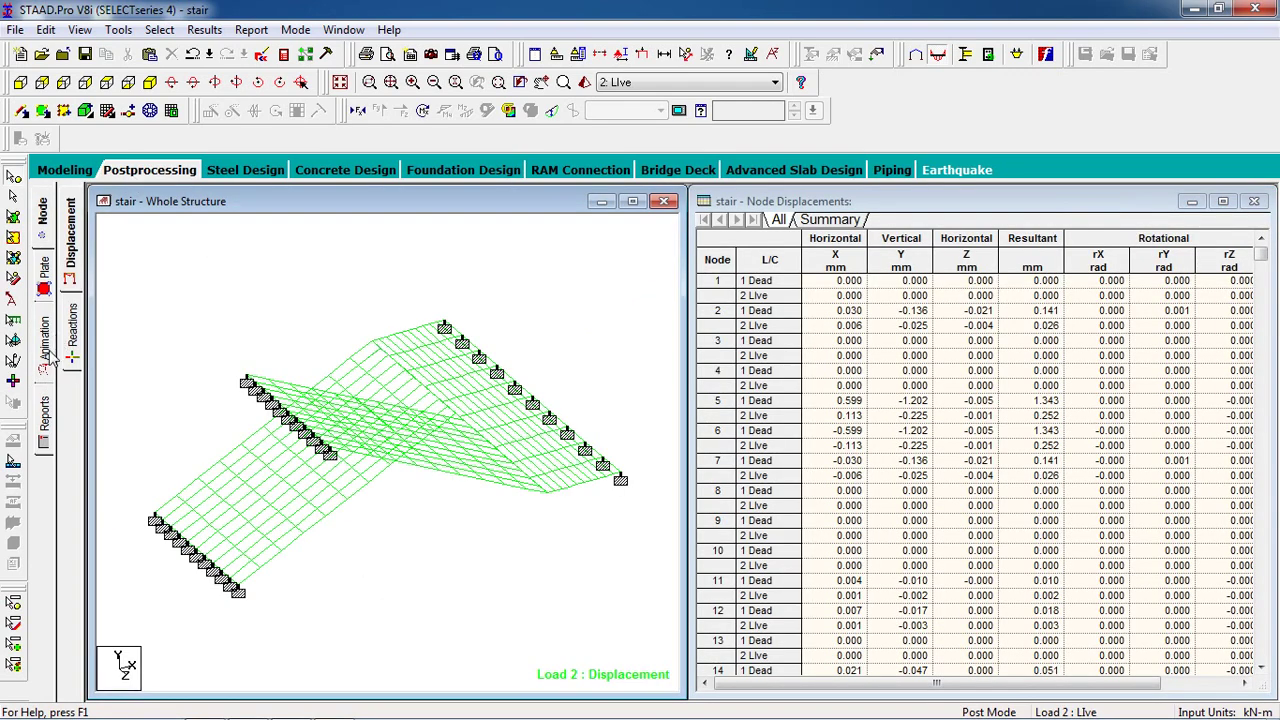
Set up a report that adds all available Output items to the selected Job Info item
left_click(43, 412)
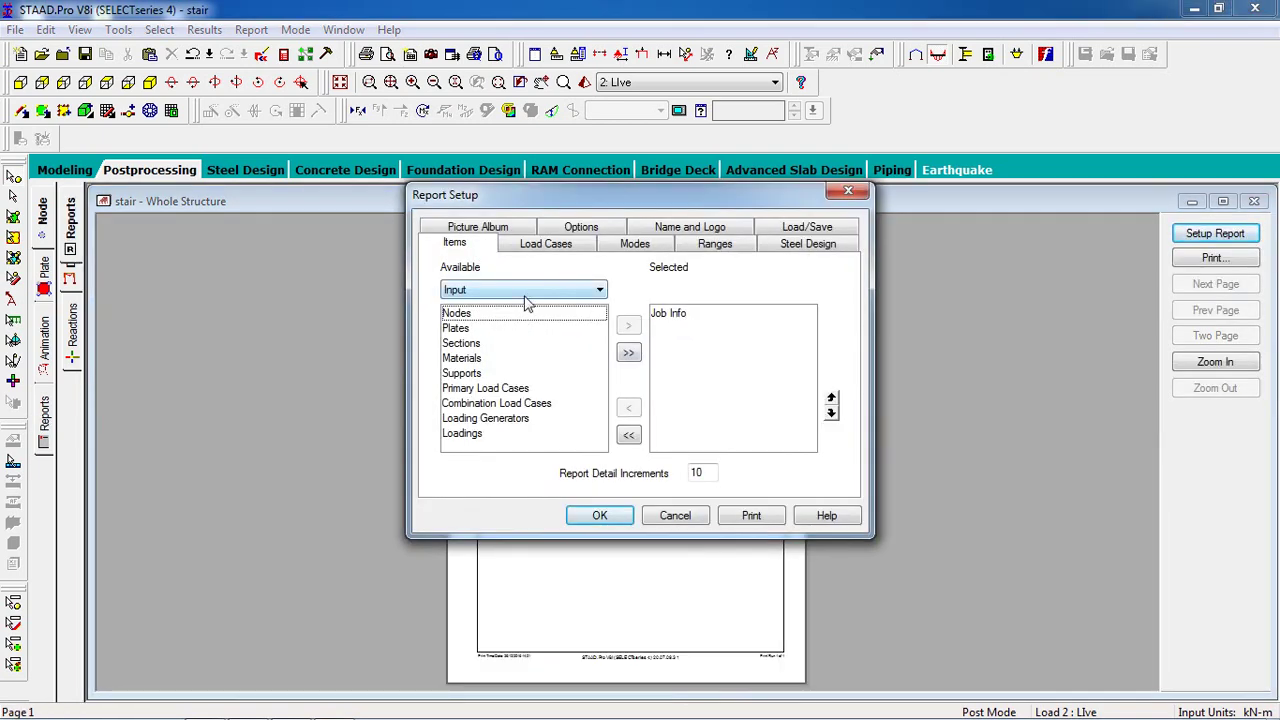
left_click(525, 297)
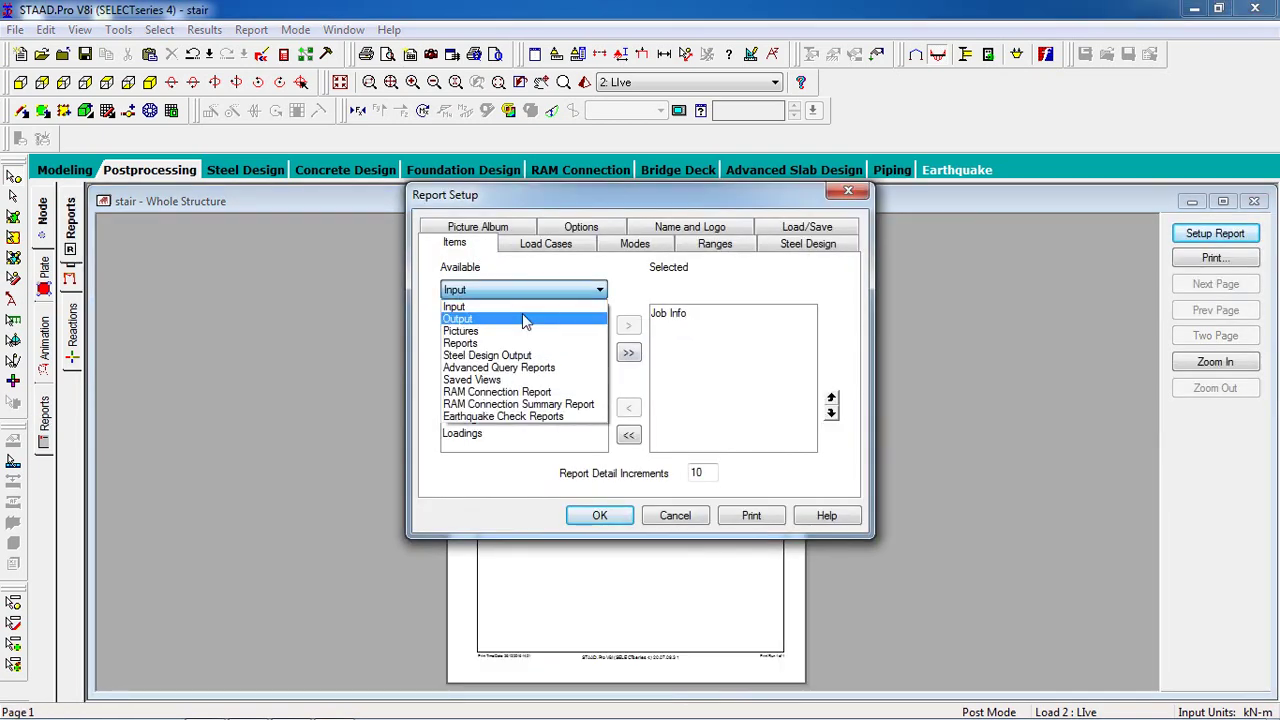
left_click(523, 316)
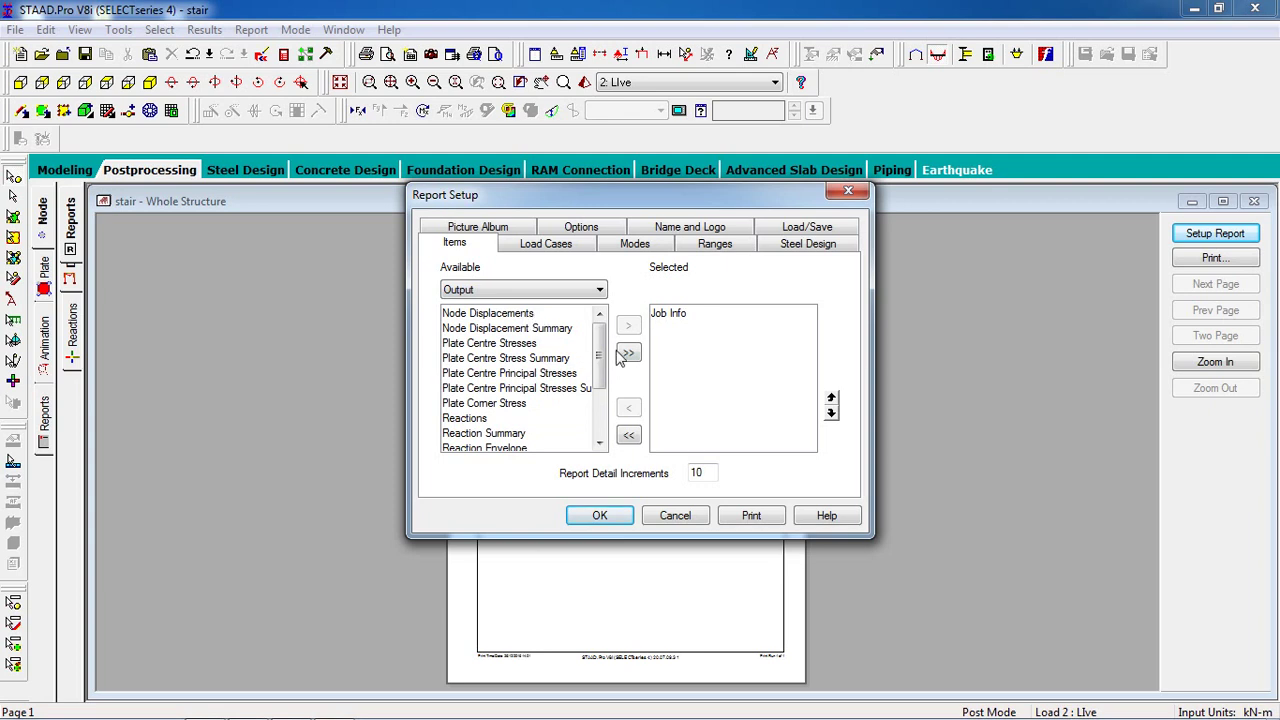
left_click_drag(603, 347, 601, 420)
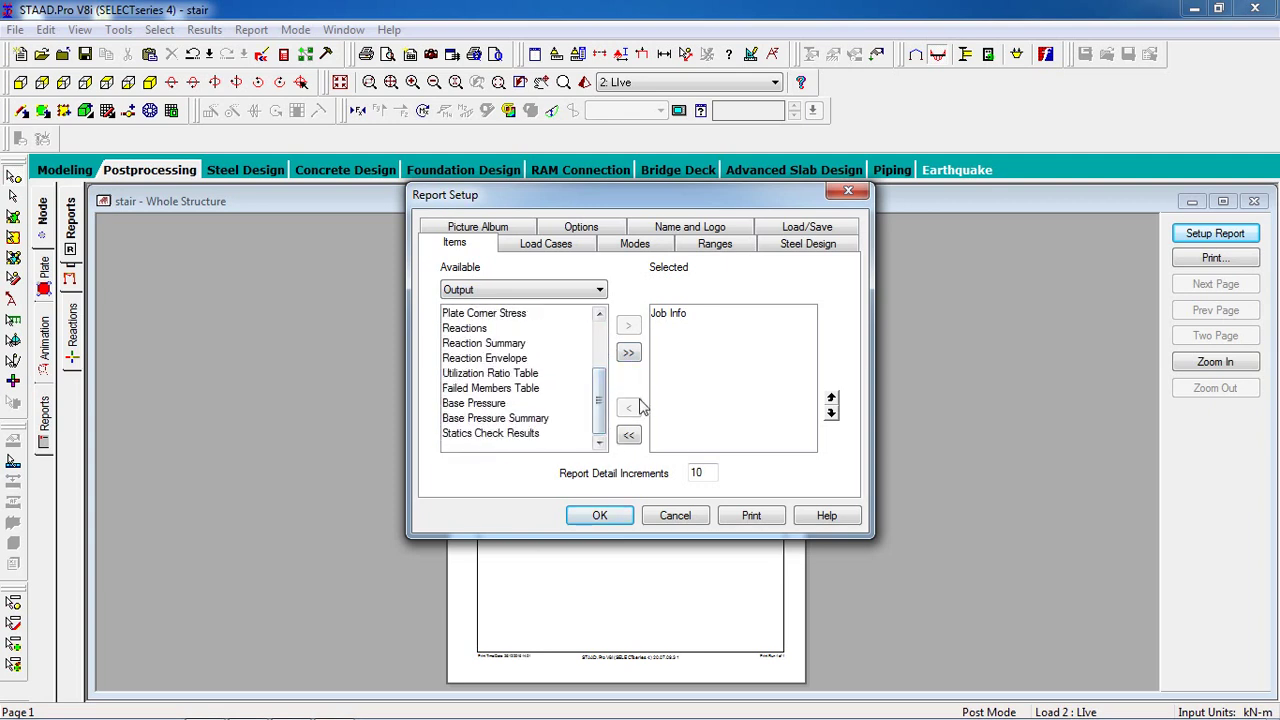
left_click(628, 355)
left_click(615, 512)
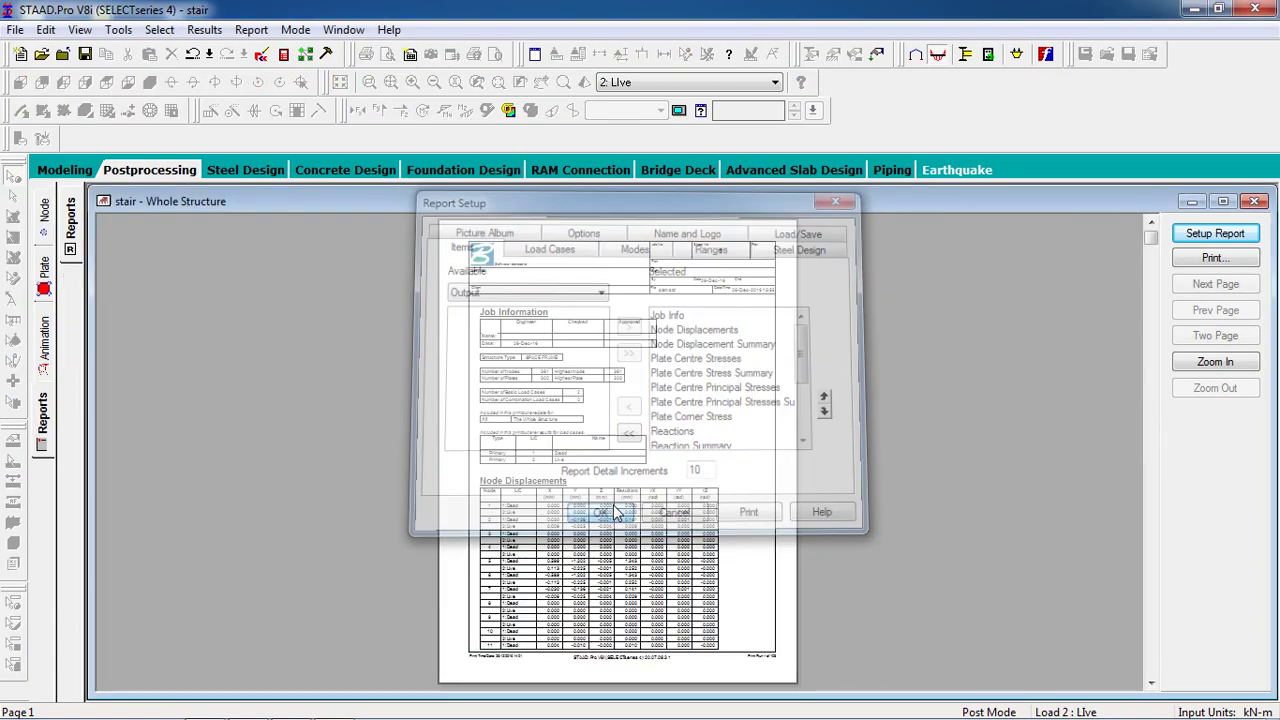
Browse the generated report through the principal stress, base pressure, statics check and plate corner stress pages
left_click_drag(1170, 402, 1163, 400)
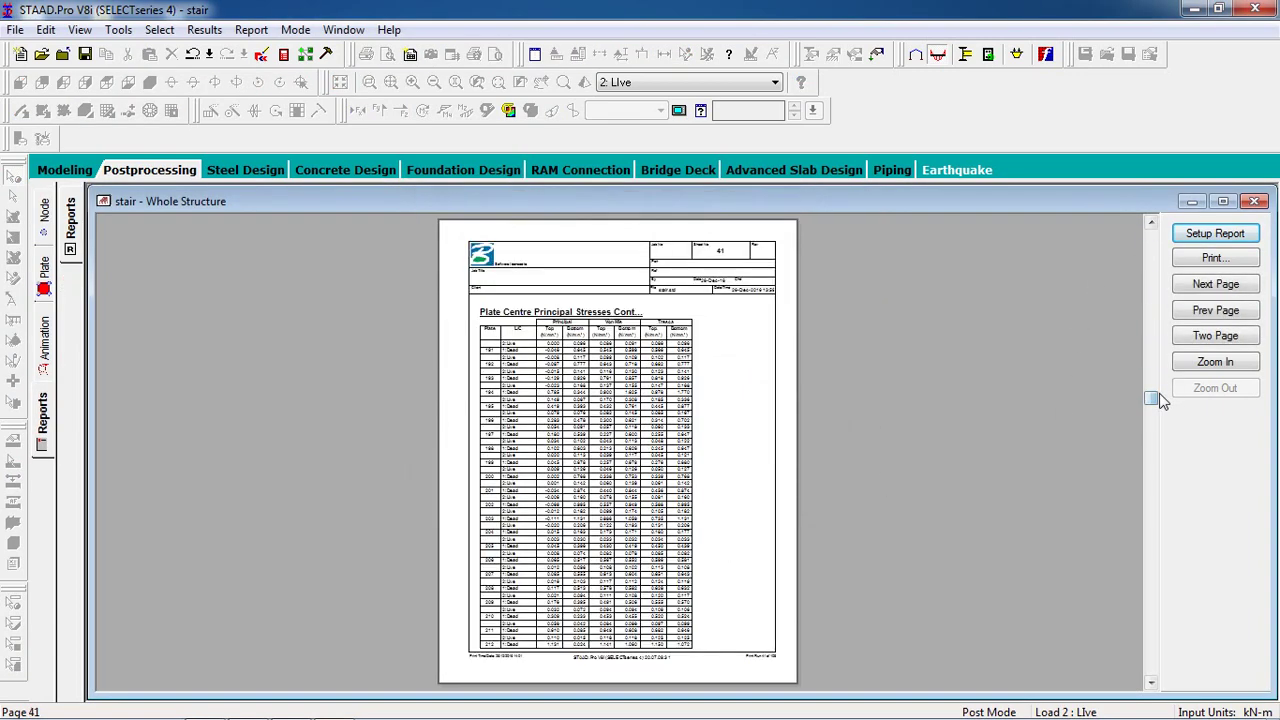
left_click(1151, 449)
left_click_drag(1152, 455, 1151, 680)
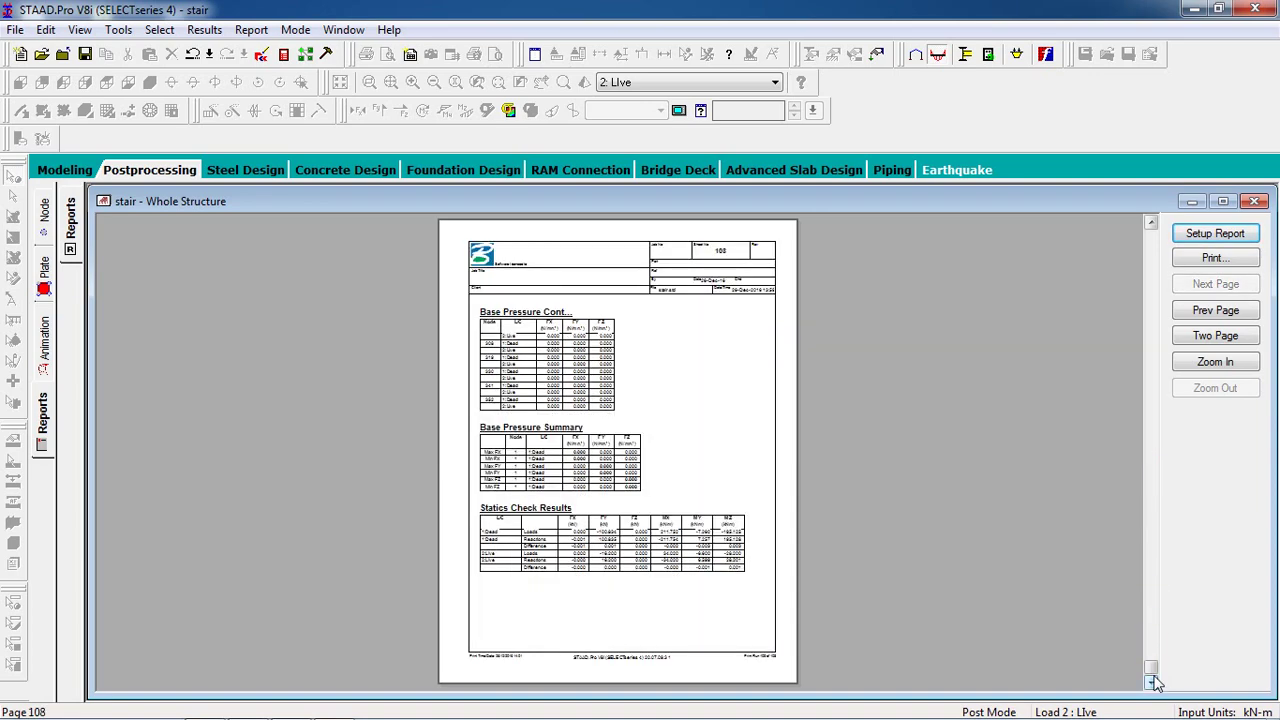
left_click(1155, 620)
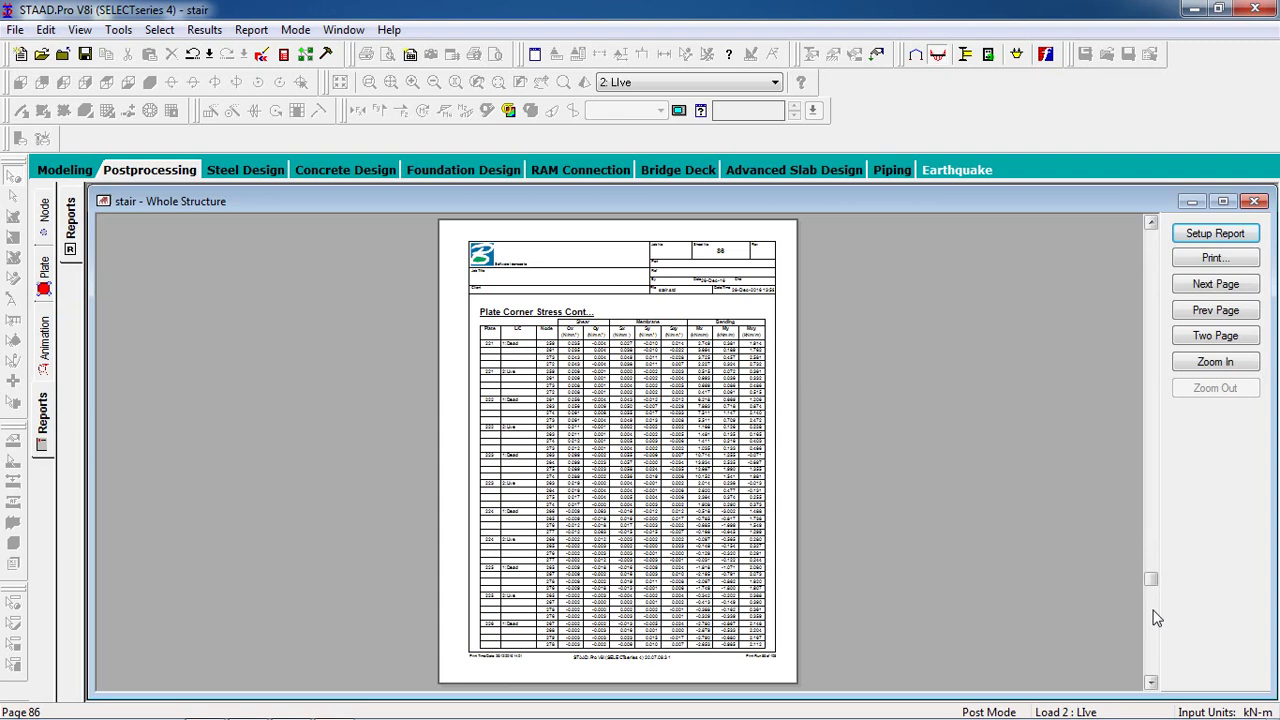